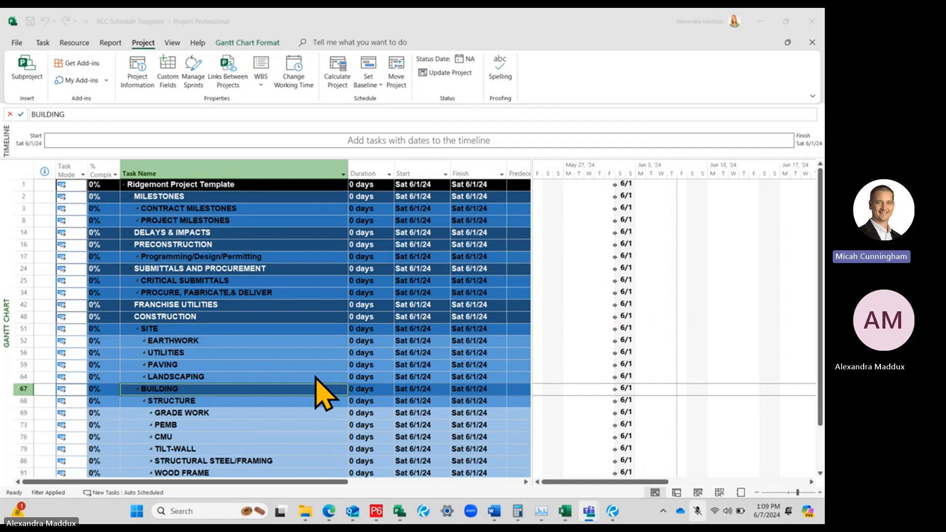
Remove the Summary Tasks filter so that every task in the schedule template is listed
scroll(316, 377, "down", 2)
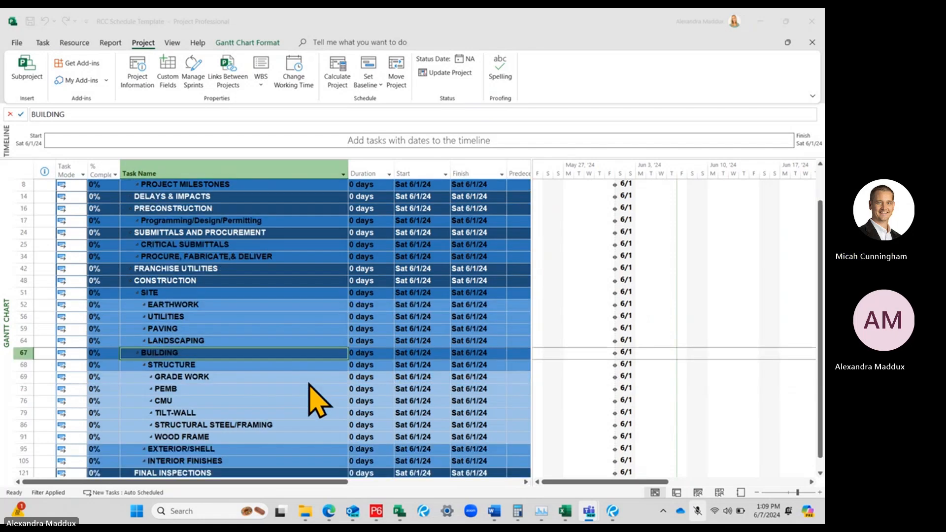
scroll(316, 401, "up", 1)
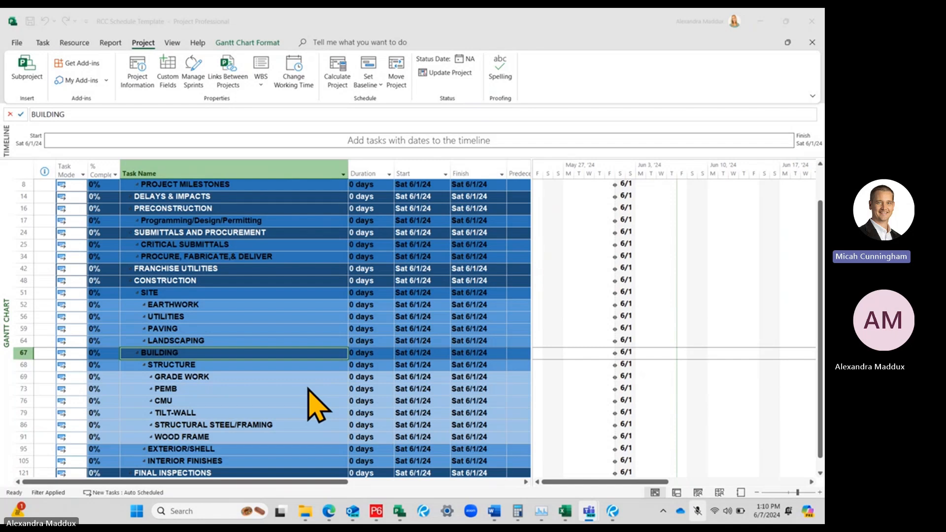
left_click(176, 44)
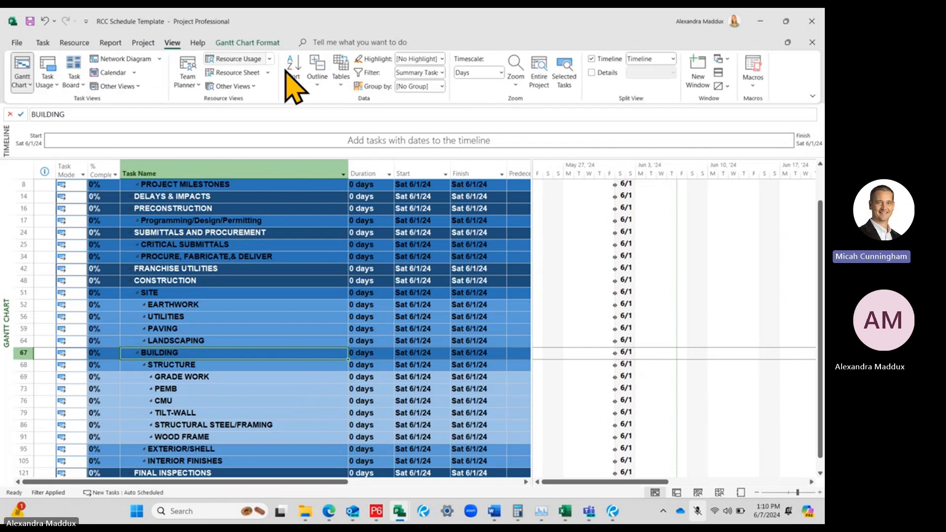
left_click(440, 72)
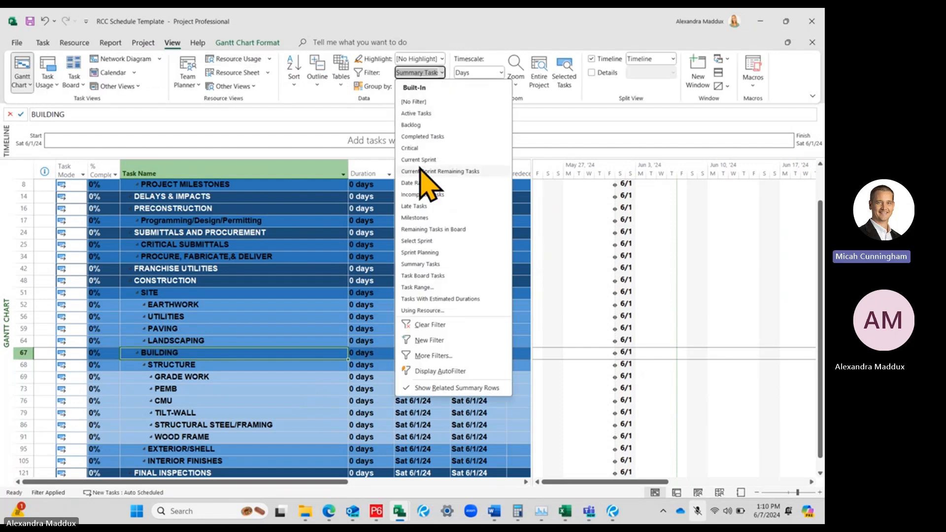
left_click(414, 102)
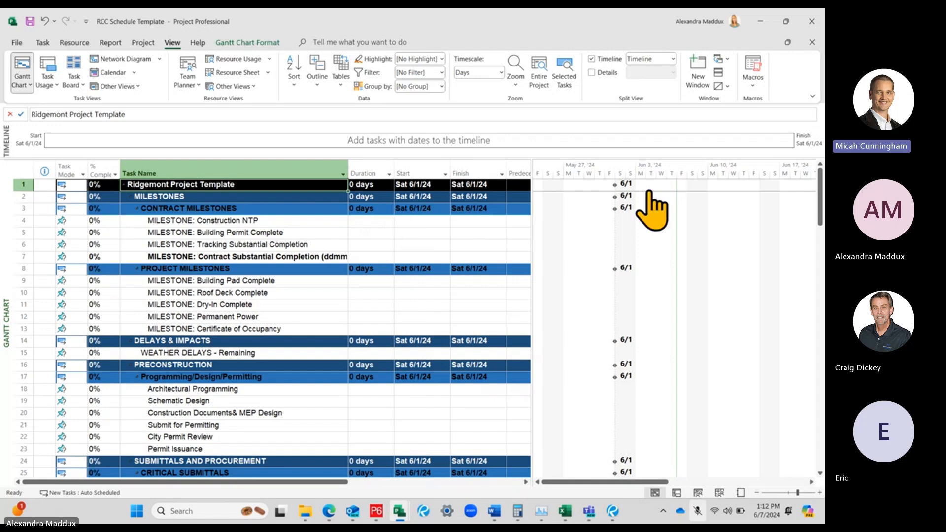
Set the schedule's print paper size to Tabloid 11" x 17" and return to the Gantt chart
left_click(197, 197)
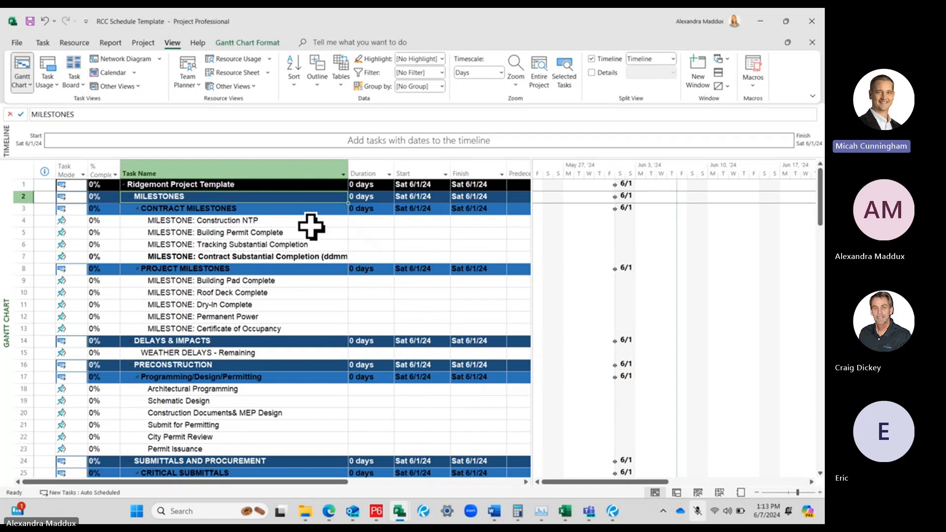
left_click(17, 42)
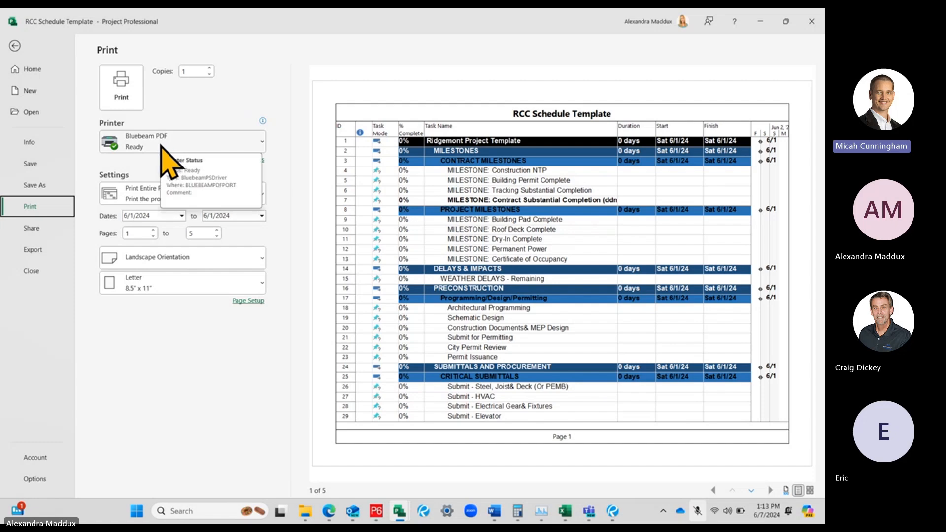
left_click(167, 284)
left_click(144, 48)
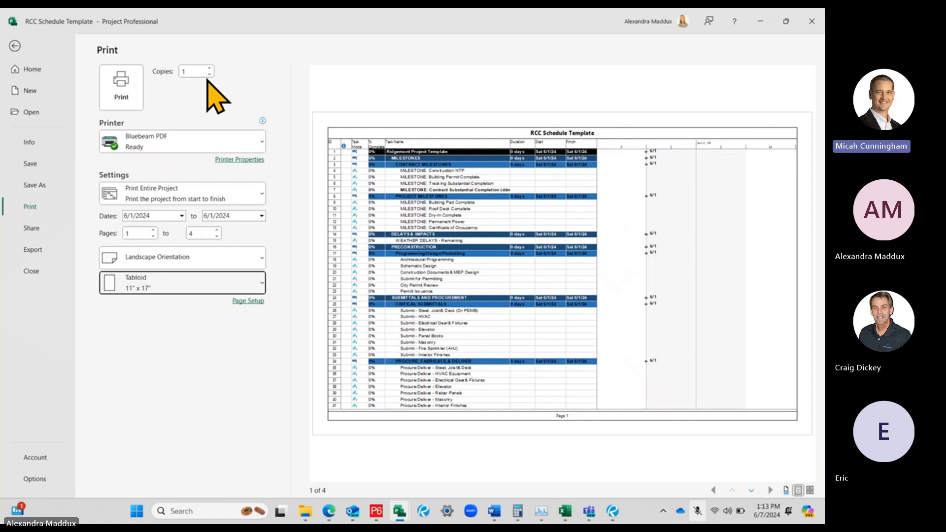
left_click(14, 44)
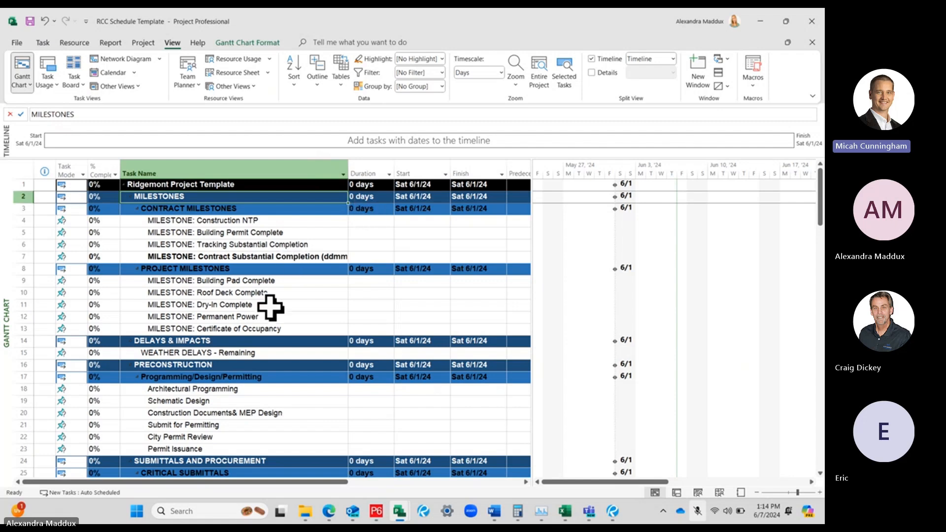
Set the duration of the WEATHER DELAYS - Remaining task to 18 days
left_click(200, 353)
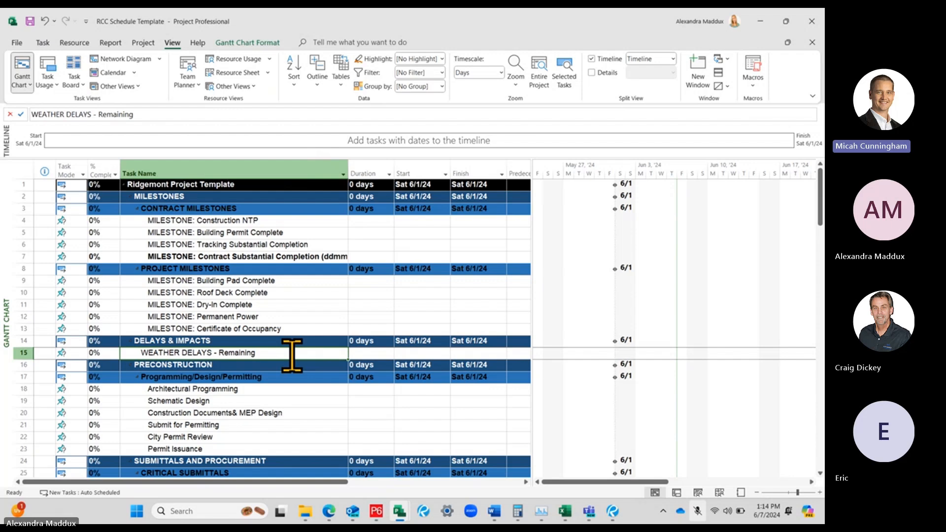
left_click(357, 352)
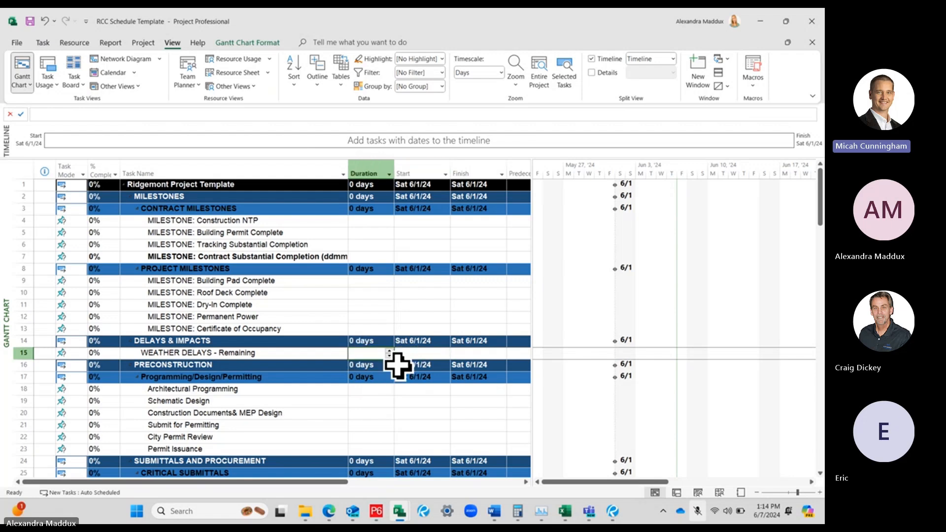
type("180")
key("Return")
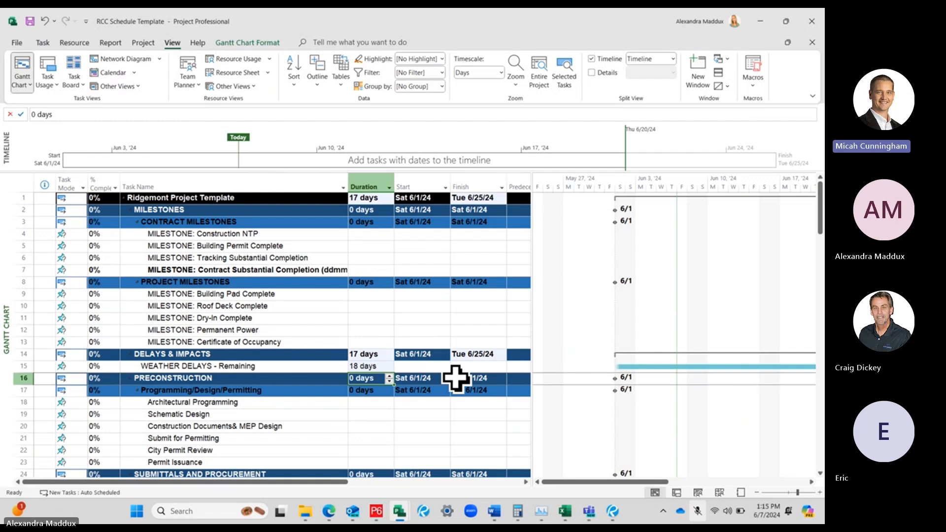
Change the WEATHER DELAYS - Remaining task from manual scheduling to Auto Scheduled
left_click(268, 366)
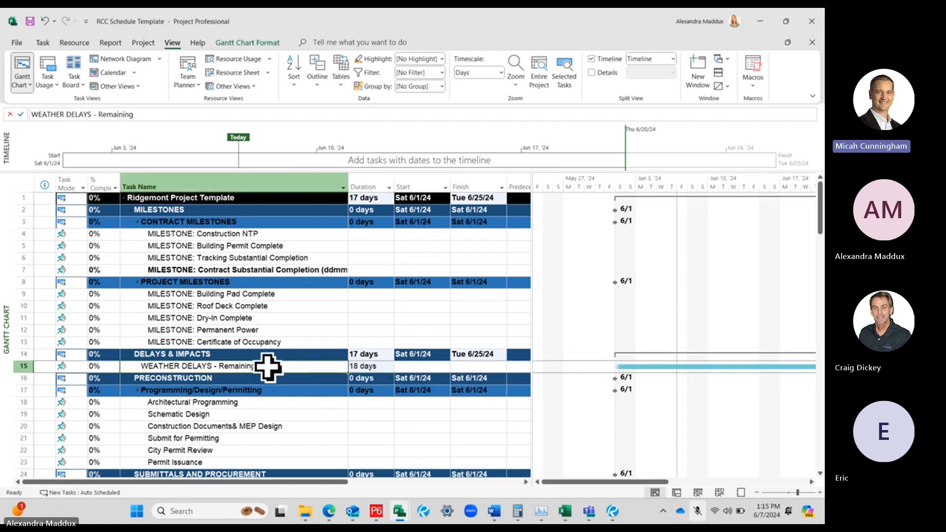
left_click(369, 365)
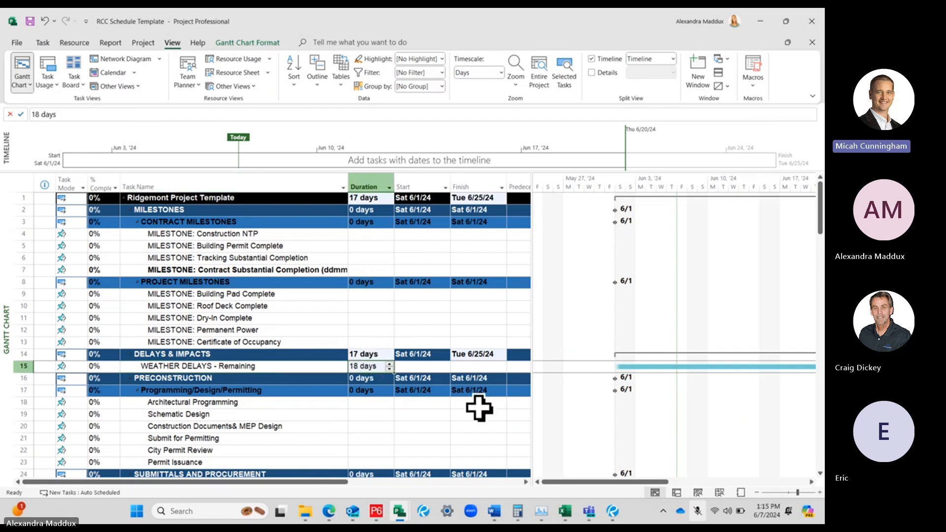
left_click(73, 365)
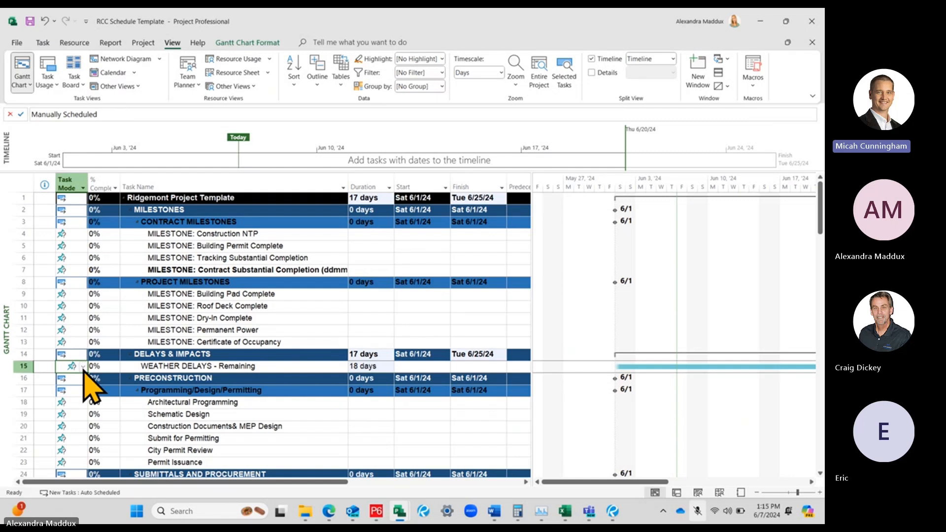
left_click(83, 367)
left_click(79, 380)
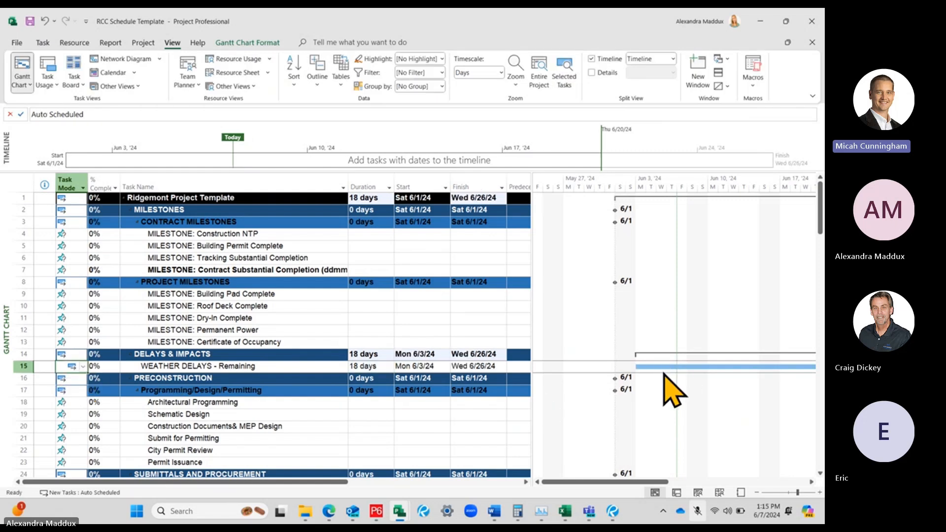
left_click(756, 492)
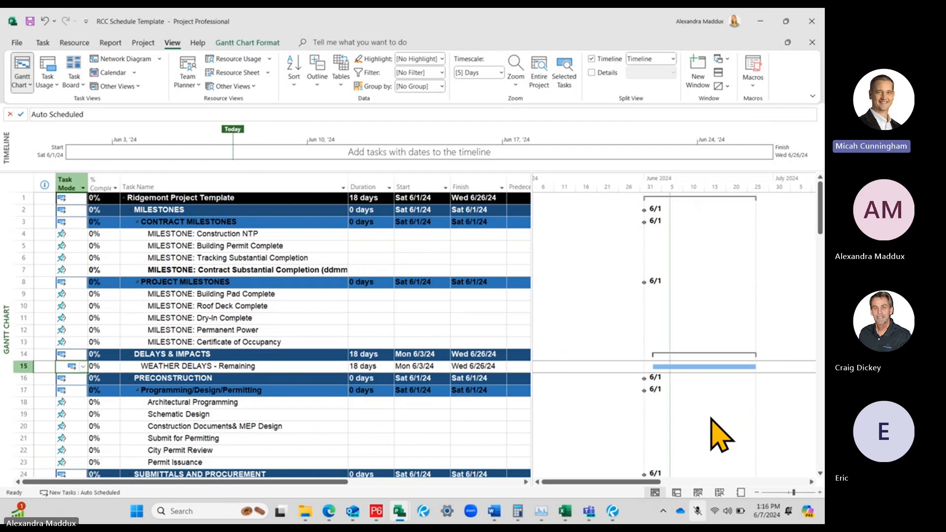
Review the preconstruction, submittals, procurement and franchise utilities tasks below the weather delays row
left_click(266, 366)
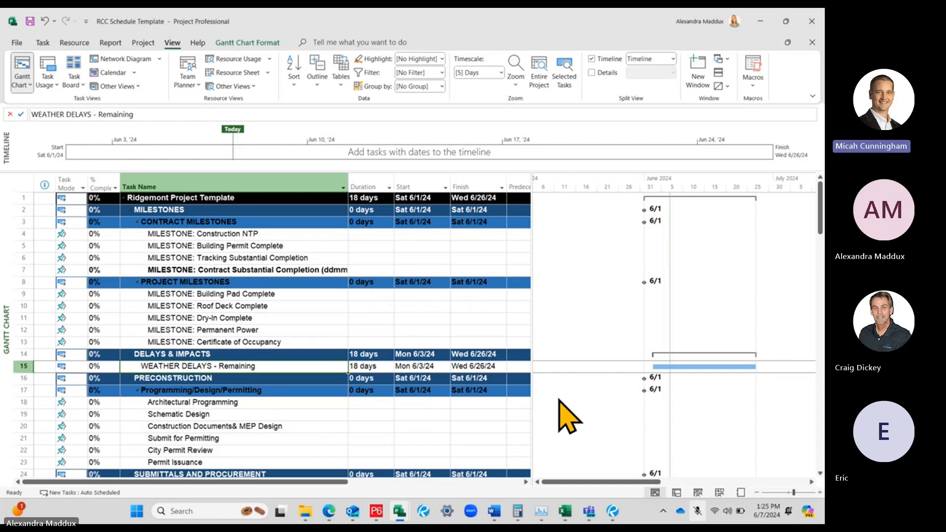
scroll(542, 389, "down", 5)
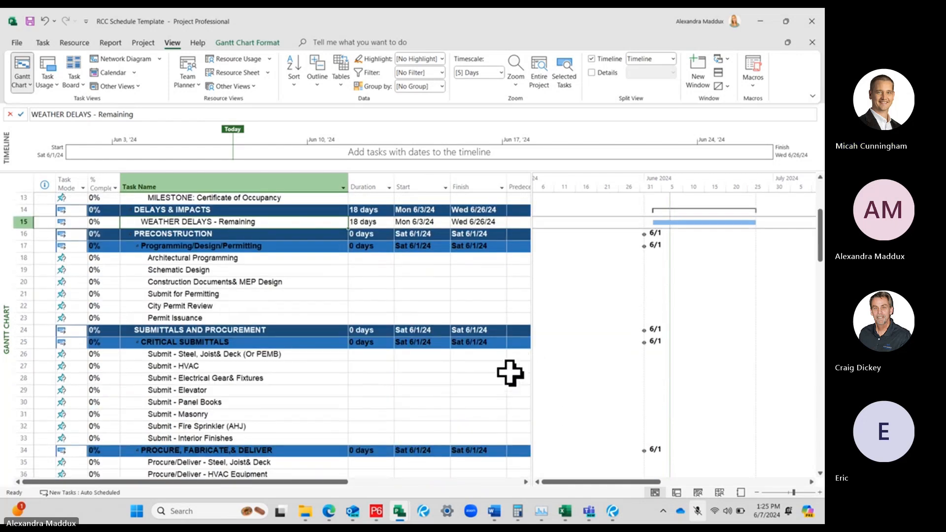
scroll(306, 348, "down", 3)
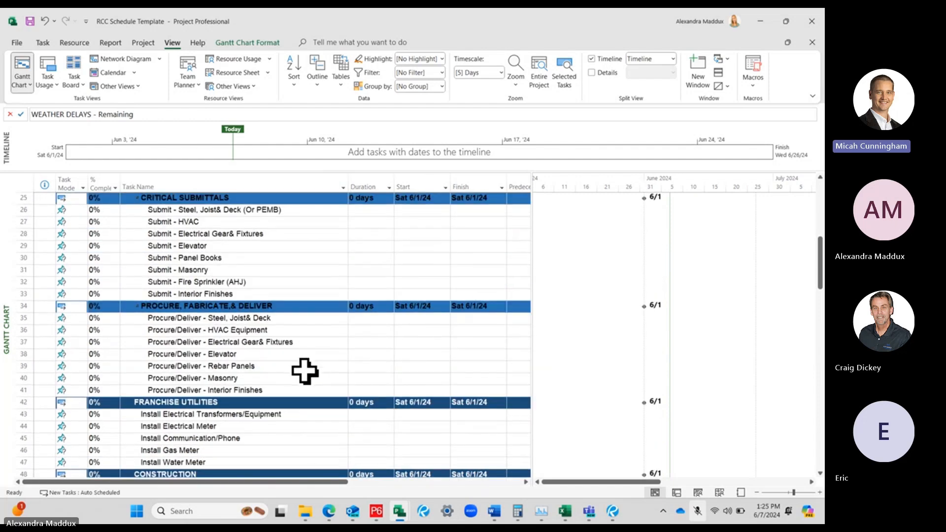
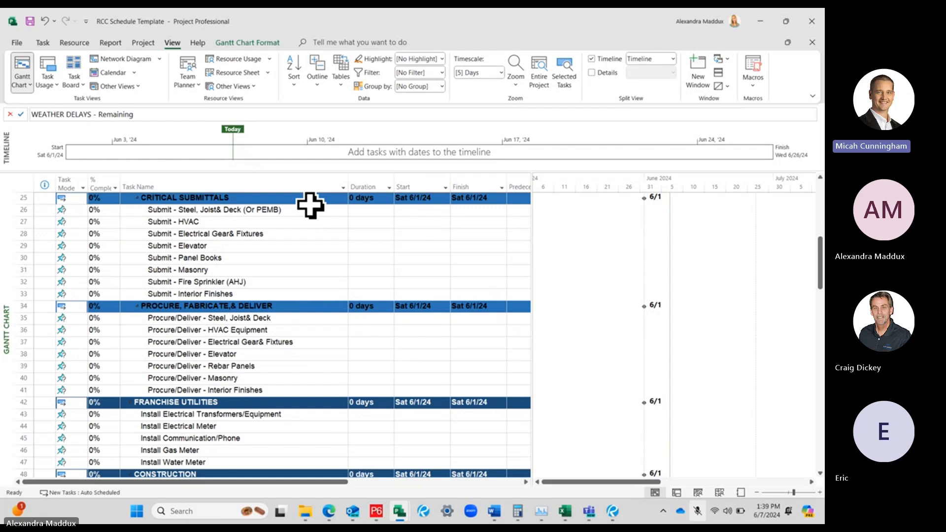
Create a blank project and view its Project Information settings for start date, scheduling method and calendar
left_click(16, 43)
left_click(162, 150)
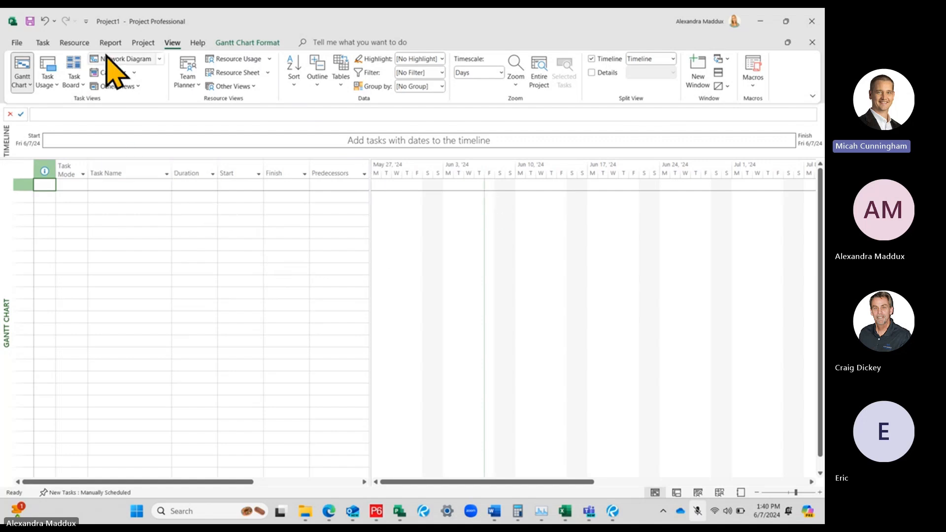
left_click(143, 44)
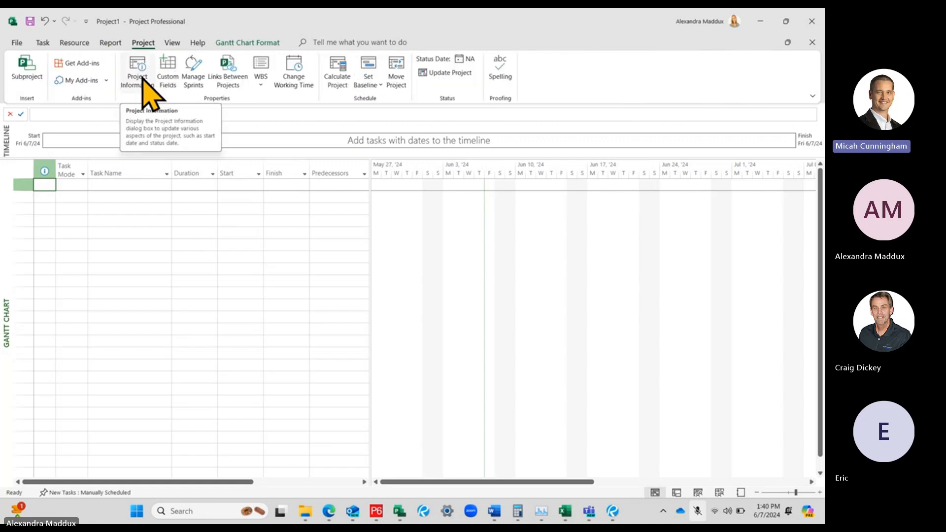
left_click(140, 79)
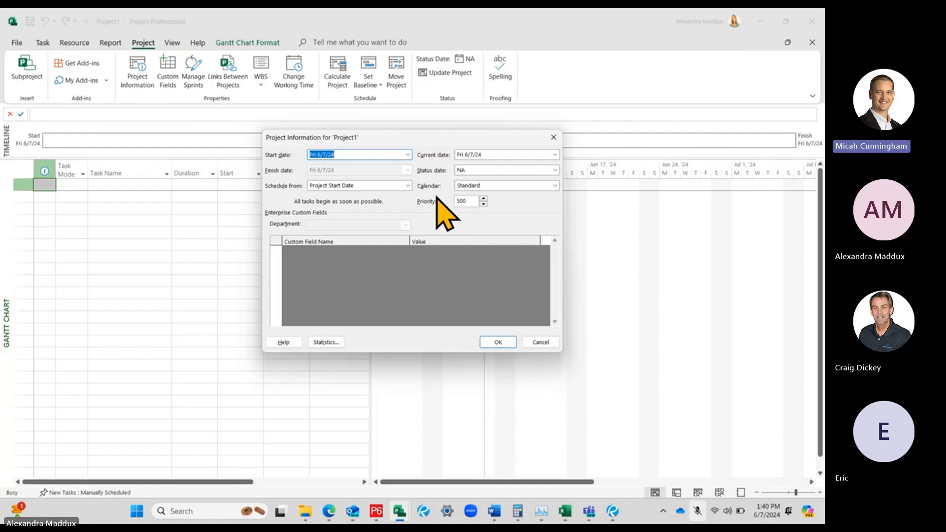
left_click(399, 511)
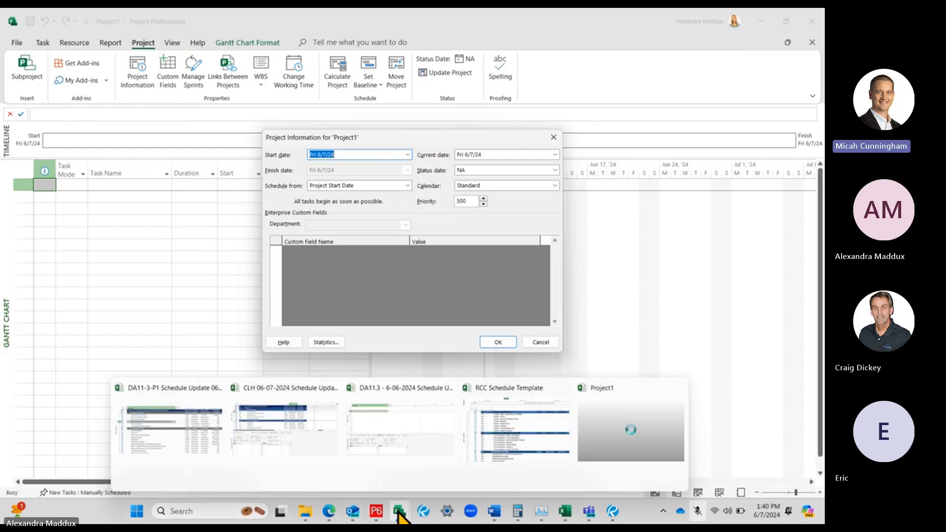
left_click(554, 137)
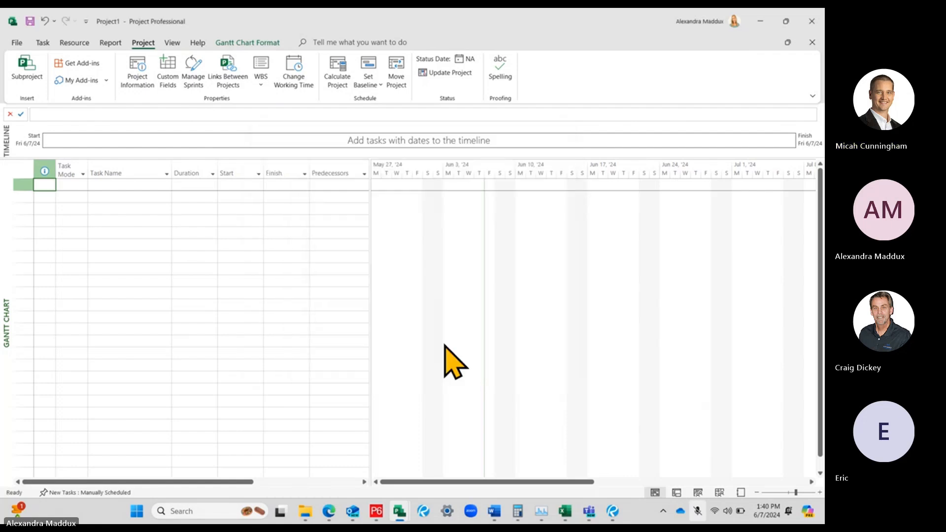
Switch back from the blank project to the RCC Schedule Template project
mouse_move(399, 511)
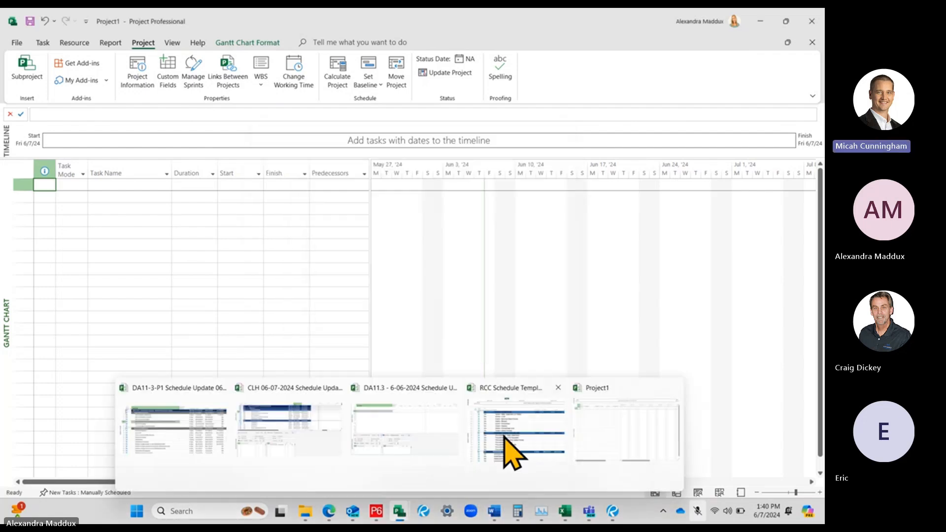
left_click(505, 438)
left_click(135, 177)
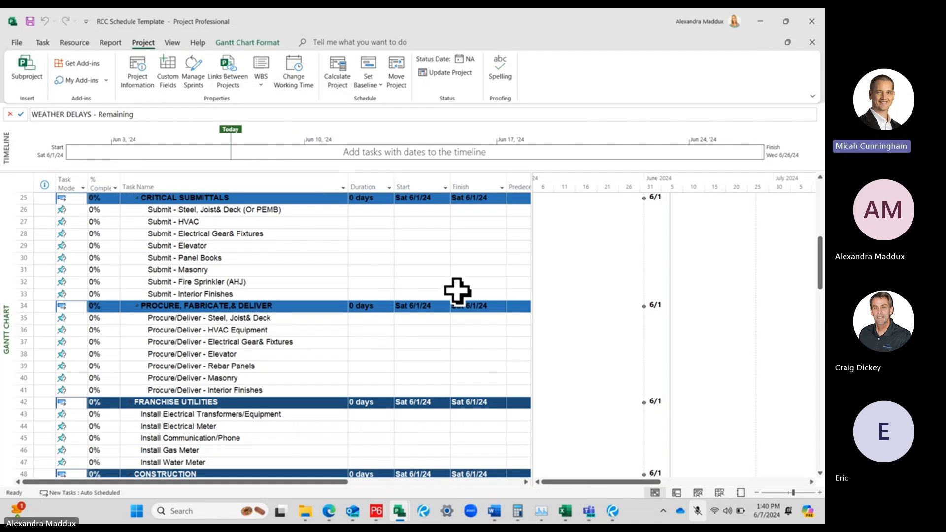
Switch to the Microsoft Teams meeting, share the RCC Schedule Template file from this device in the meeting chat, and return to the schedule
mouse_move(600, 510)
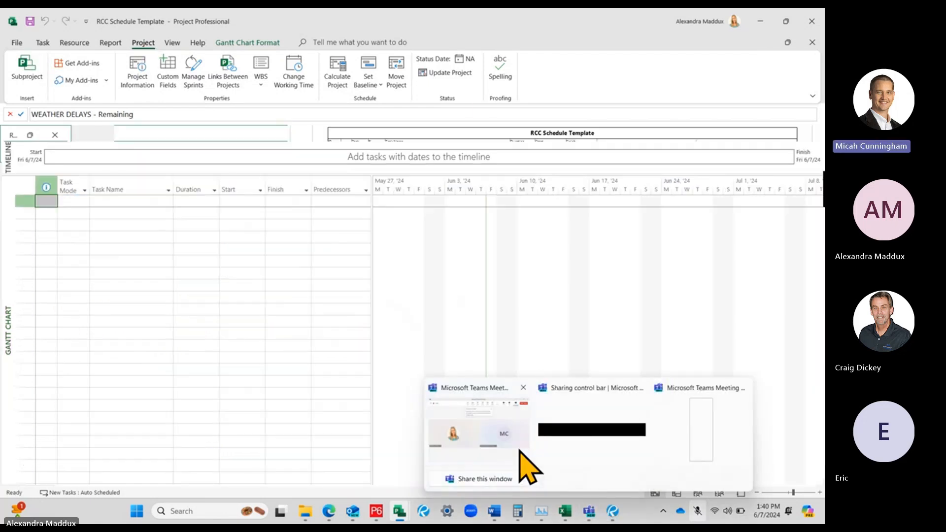
left_click(527, 467)
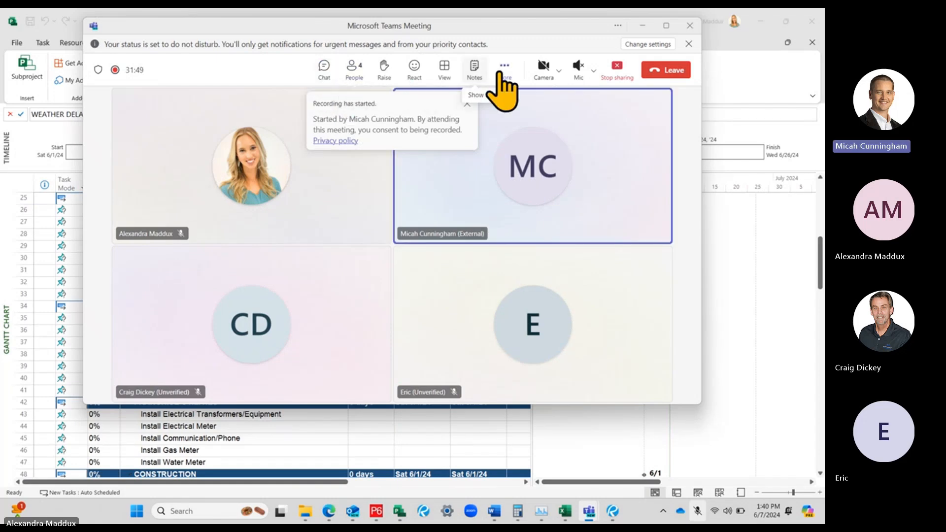
left_click(323, 69)
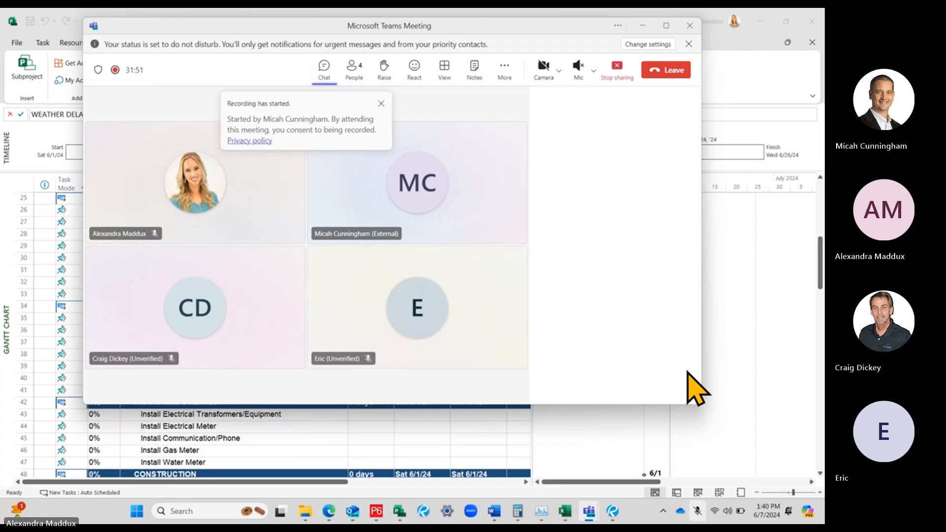
left_click(659, 381)
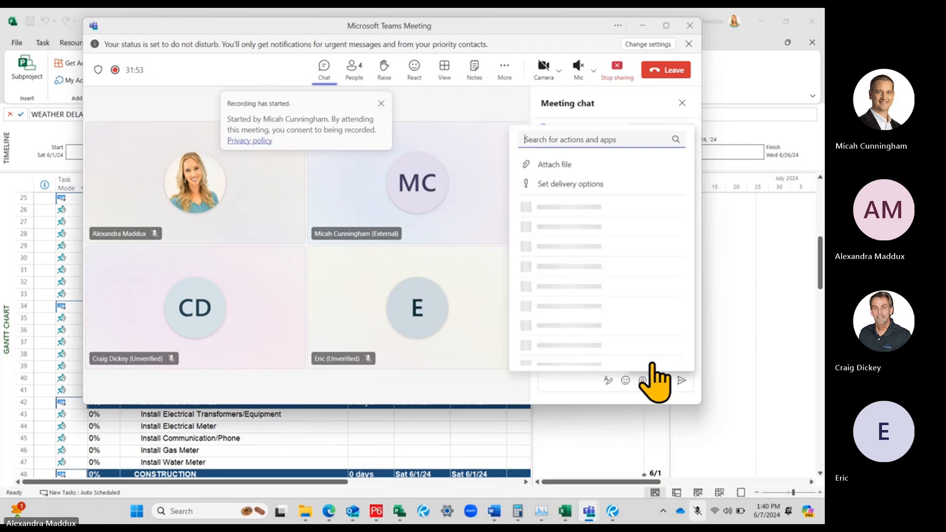
left_click(559, 222)
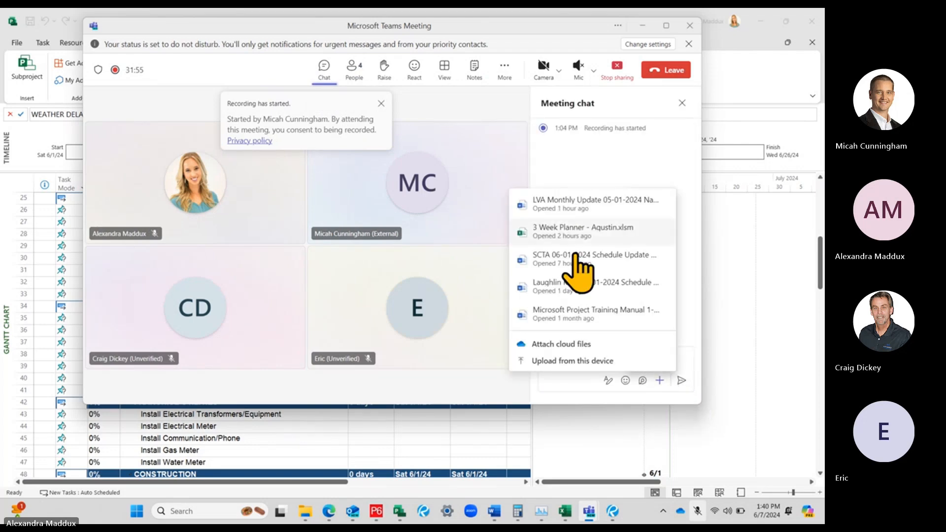
left_click(555, 363)
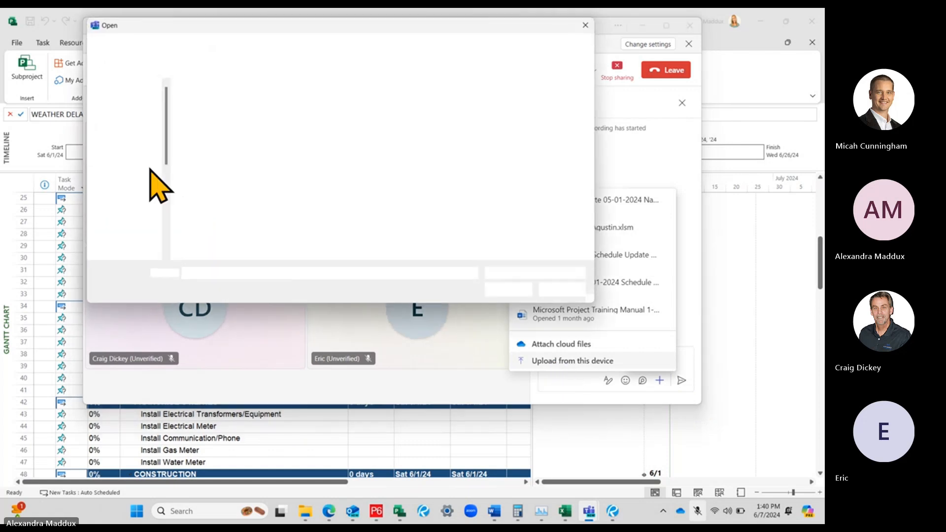
left_click(125, 142)
double_click(222, 103)
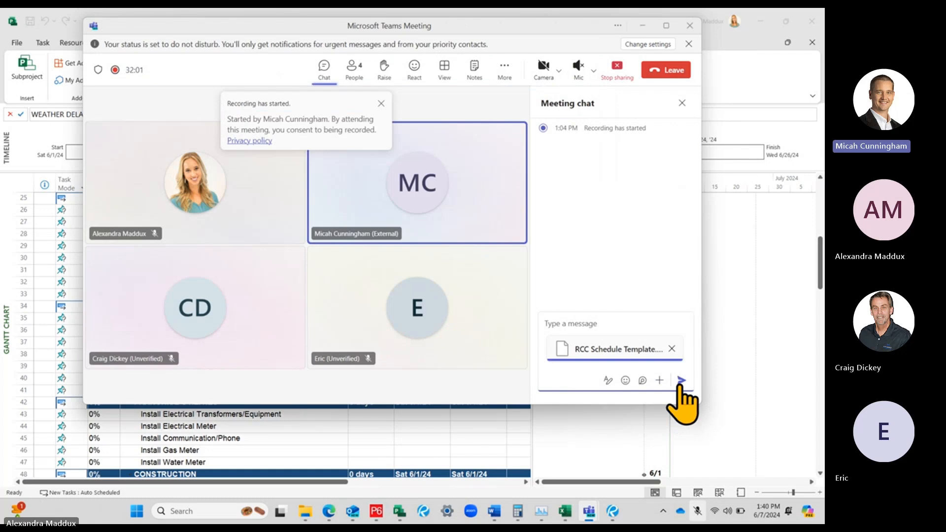
left_click(680, 380)
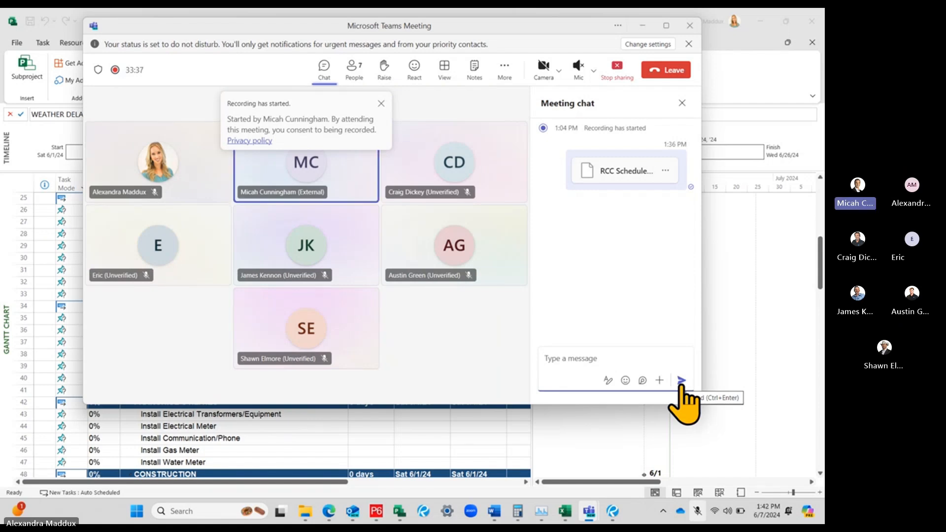
left_click(644, 26)
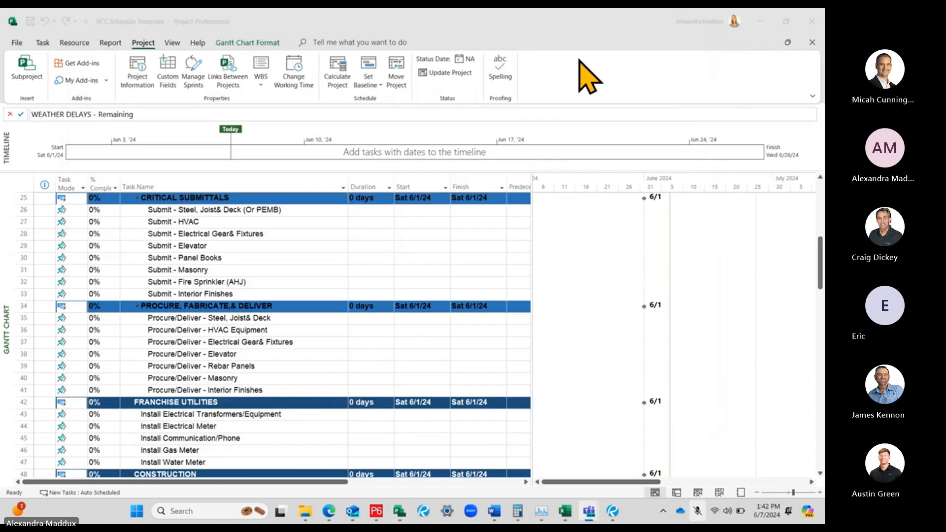
left_click(597, 42)
Review the Ridgemont Project Template summary row and the contract and project milestones, including the Construction NTP task mode and Contract Substantial Completion naming
scroll(416, 286, "up", 8)
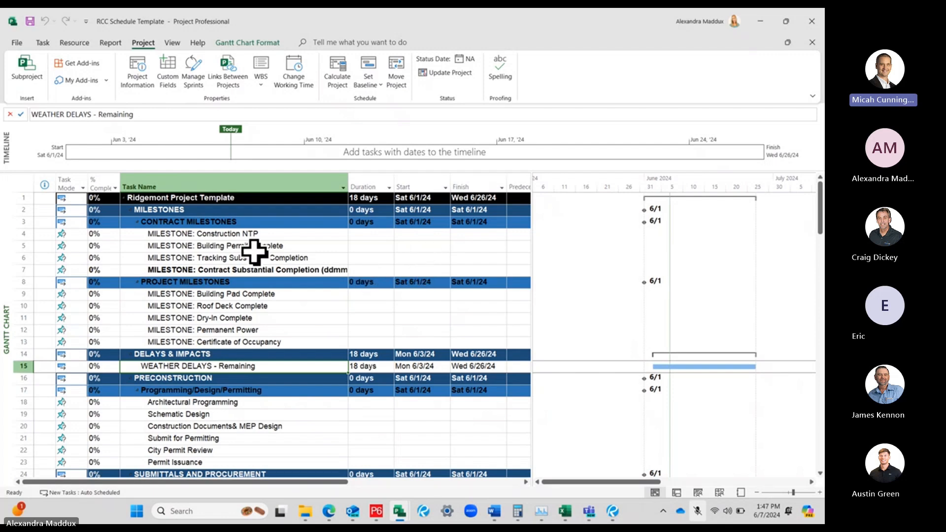
left_click(213, 198)
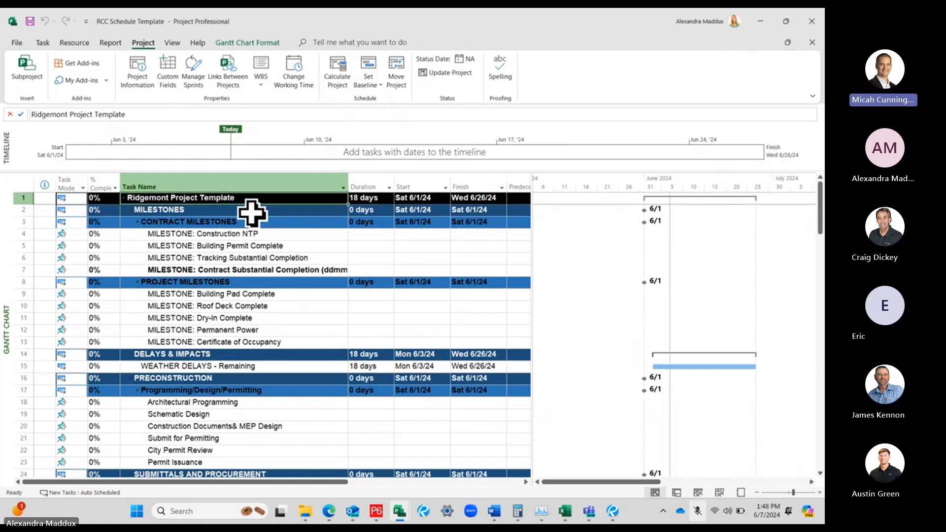
left_click(251, 212)
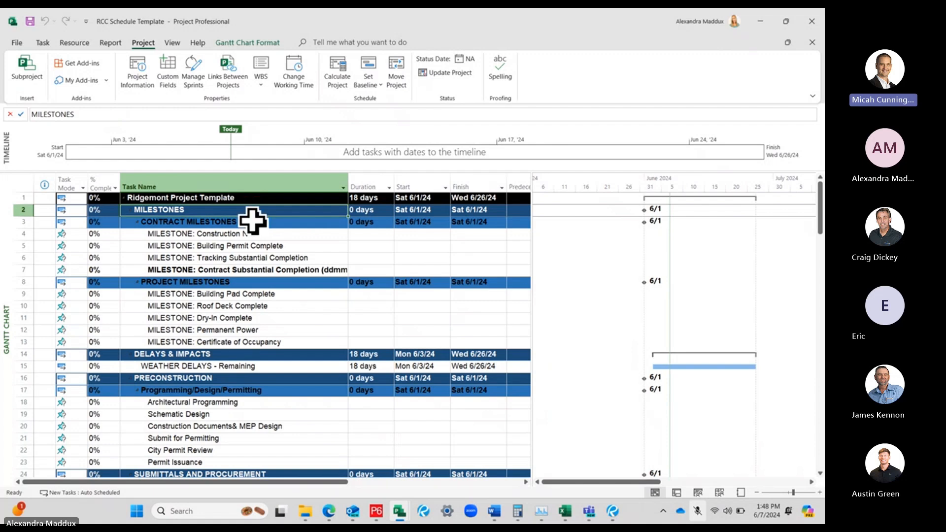
left_click(253, 221)
left_click(258, 281)
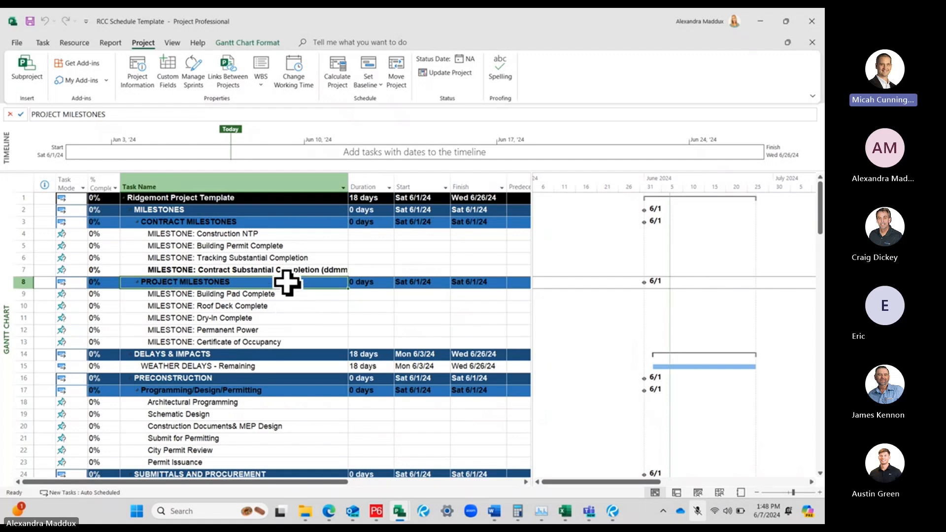
left_click(217, 222)
left_click(217, 279)
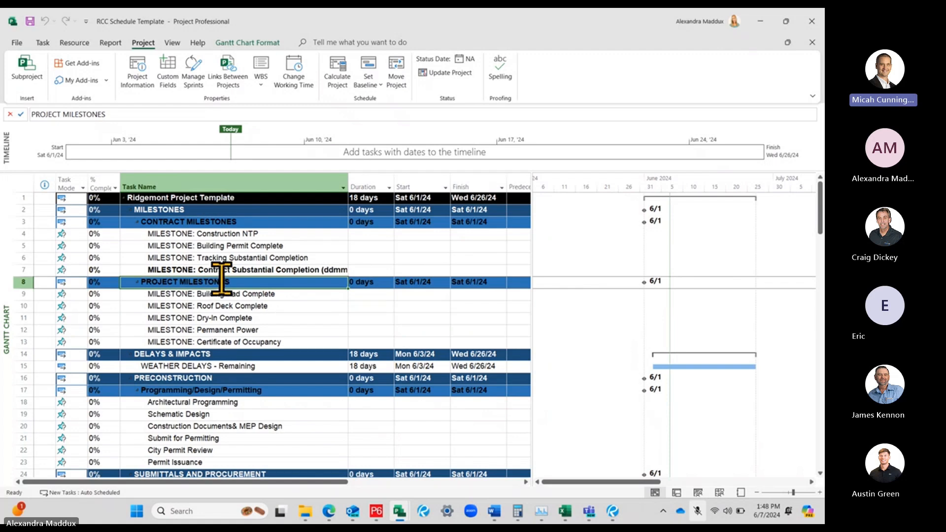
left_click(74, 233)
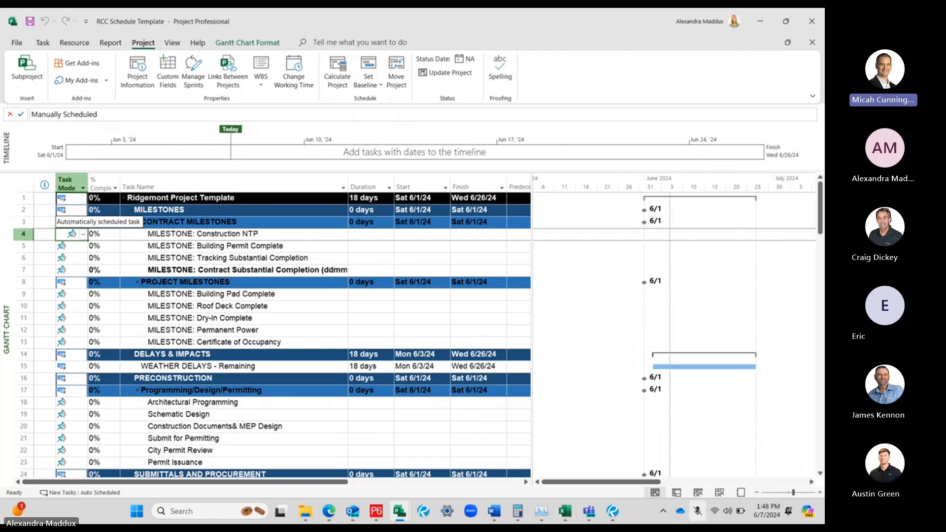
left_click(141, 235)
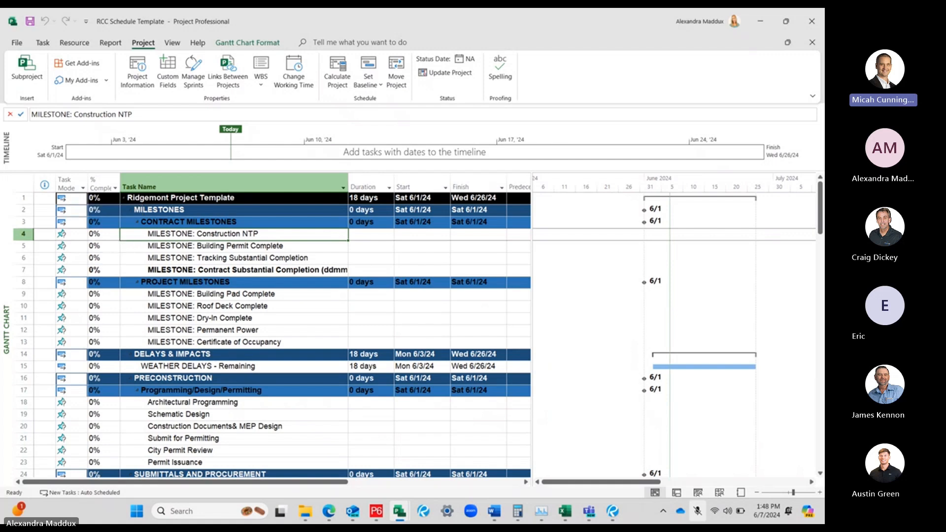
left_click(285, 268)
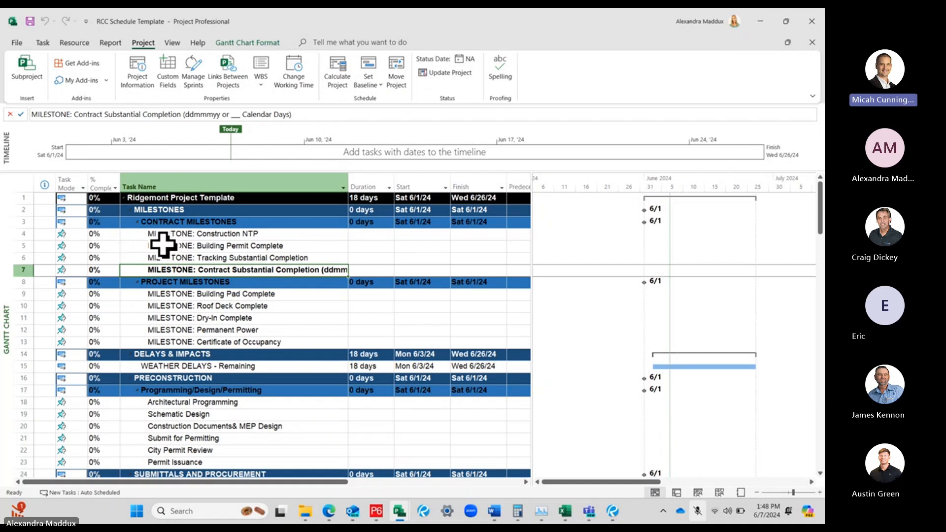
Review the delays and impacts, Programming/Design/Permitting, critical submittals and procurement tasks of the template
scroll(166, 249, "down", 1)
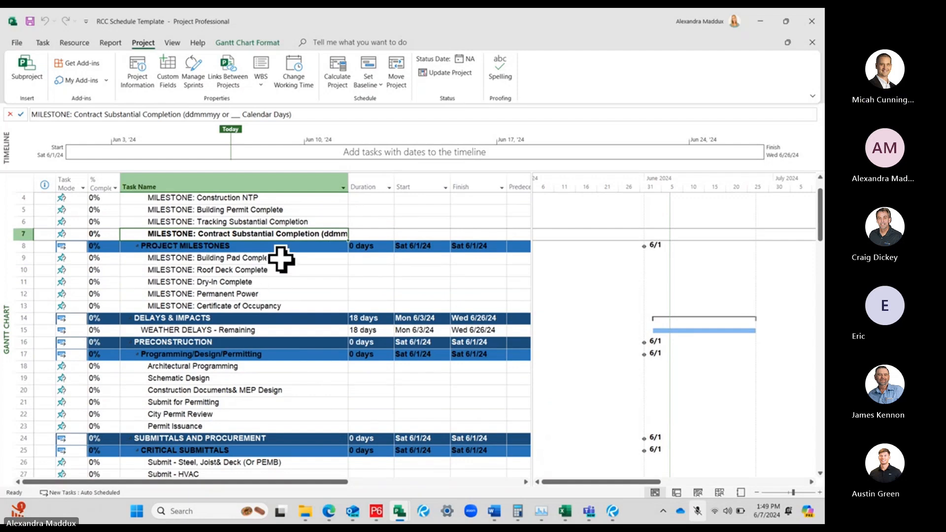
scroll(281, 259, "up", 1)
scroll(280, 252, "down", 3)
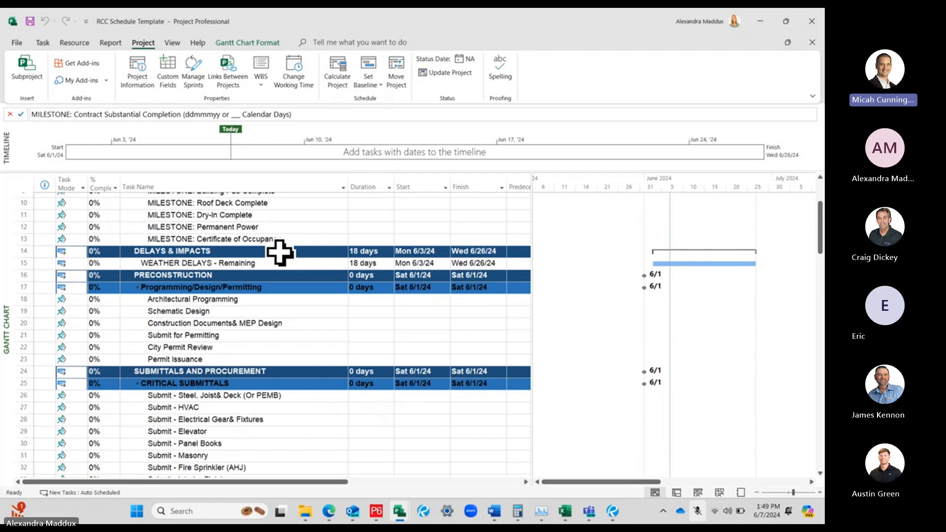
scroll(280, 252, "down", 1)
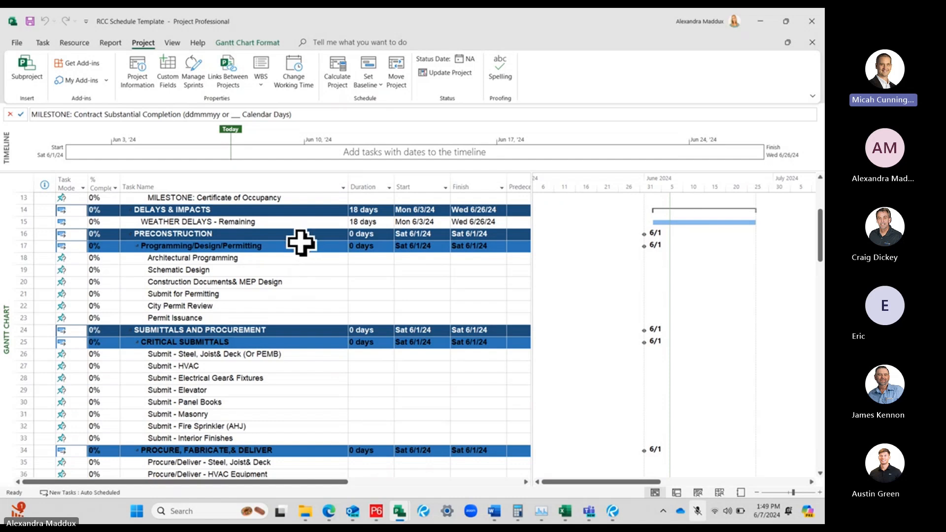
left_click(170, 245)
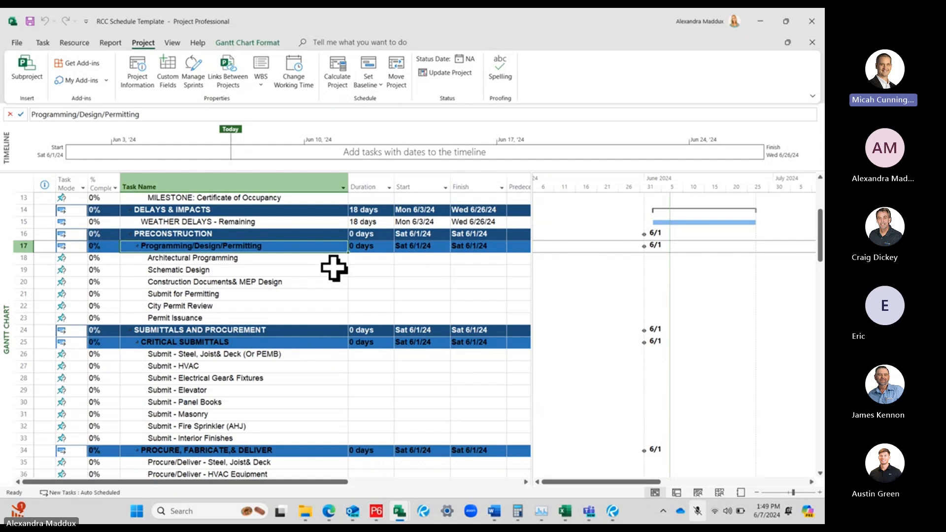
scroll(334, 268, "down", 3)
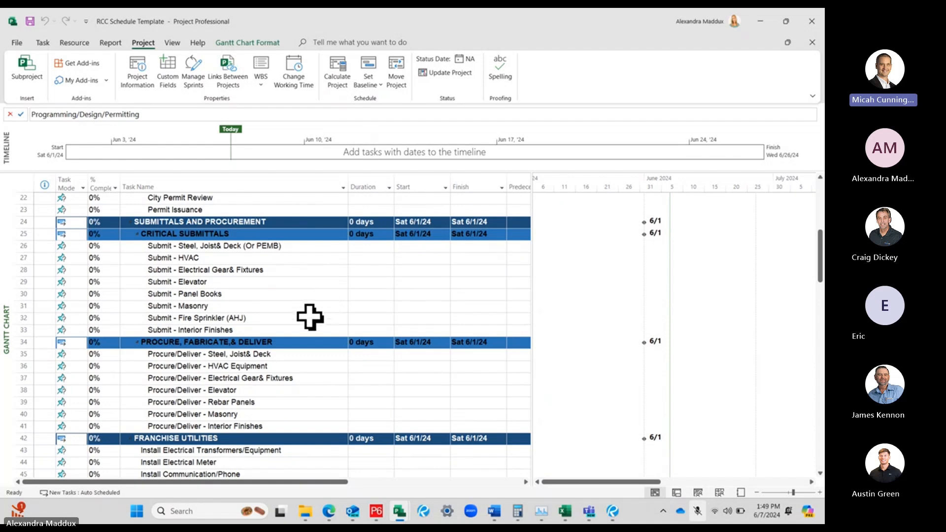
scroll(310, 317, "down", 2)
scroll(310, 318, "down", 2)
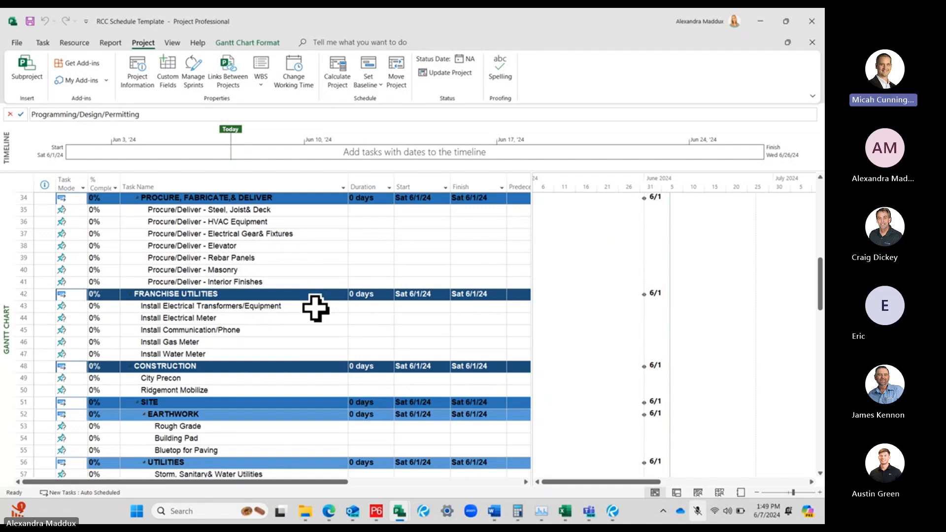
scroll(301, 259, "down", 1)
Examine the franchise utilities tasks and the City Precon and Ridgemont Mobilize tasks at the start of the CONSTRUCTION section
left_click(306, 258)
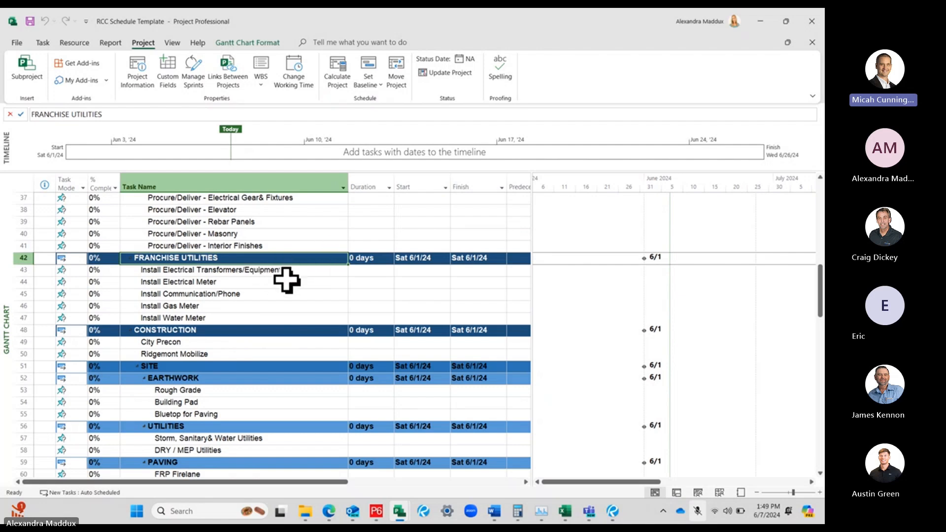
left_click(279, 295)
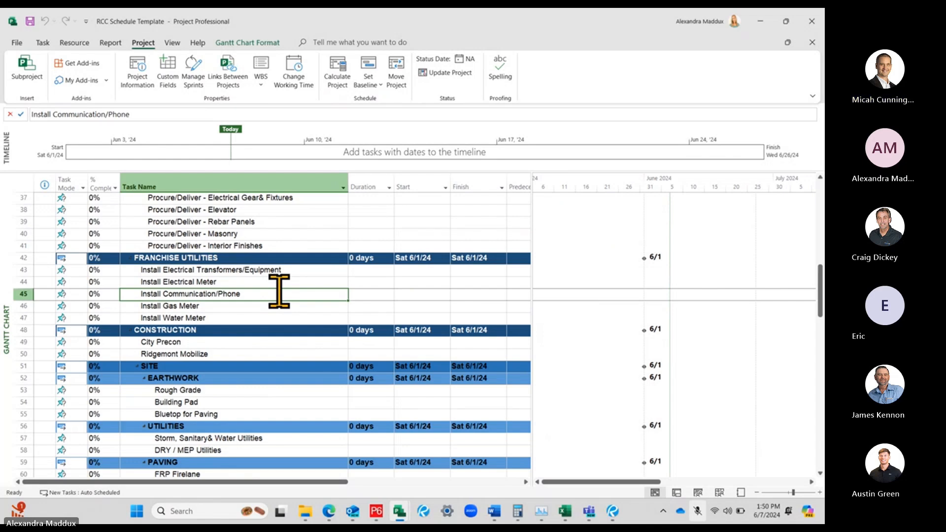
scroll(280, 295, "down", 1)
left_click(281, 295)
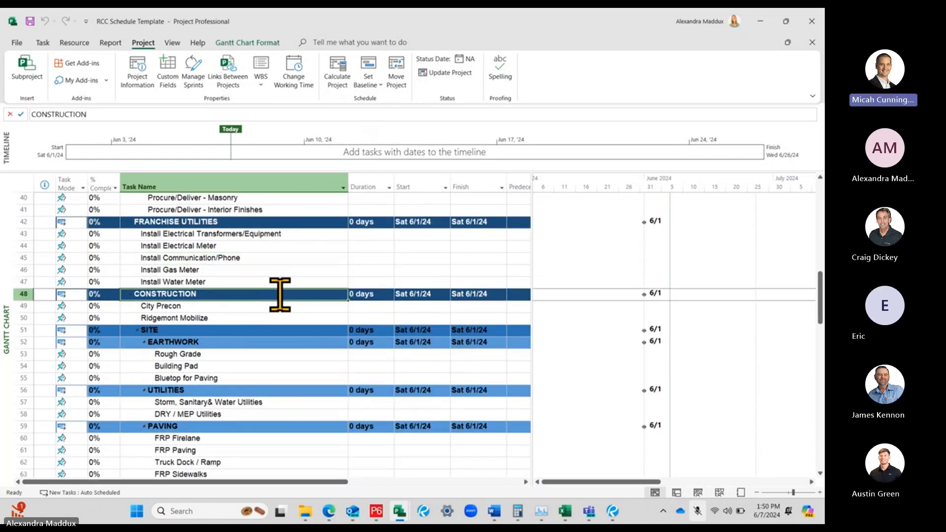
scroll(274, 287, "down", 1)
left_click(230, 269)
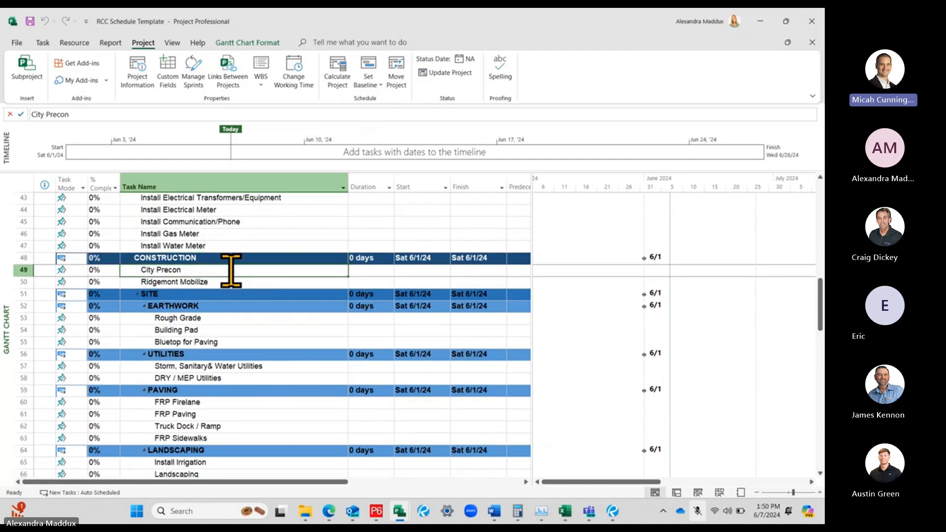
left_click(228, 282)
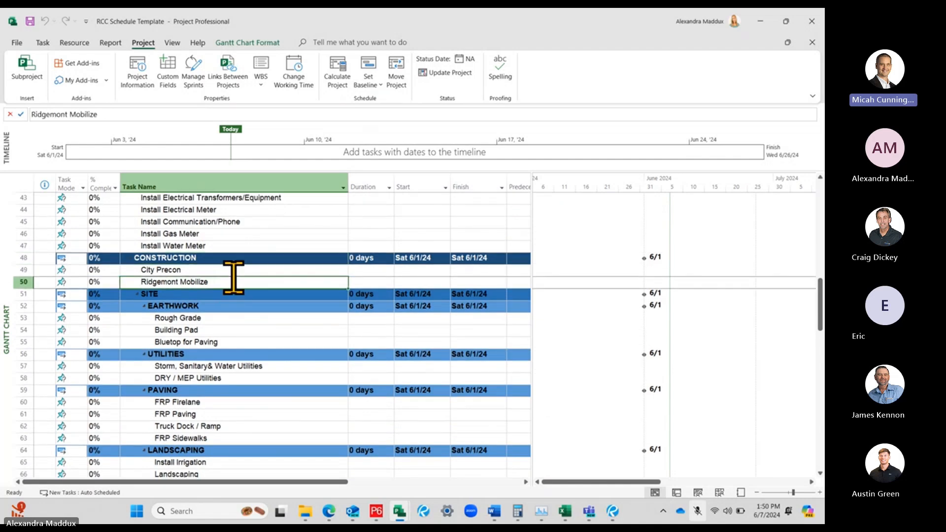
Review the SITE tasks for earthwork, utilities, paving and landscaping, continuing to the BUILDING summary task
scroll(246, 291, "down", 1)
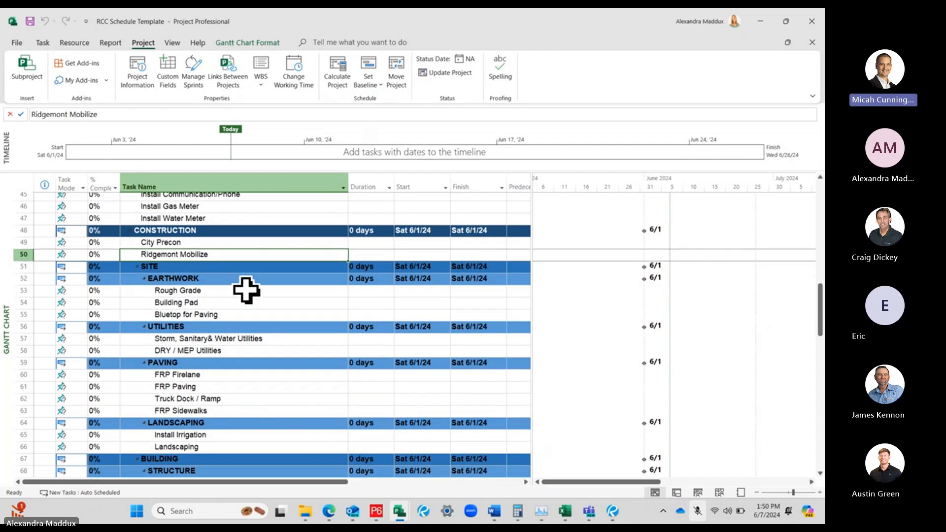
left_click(248, 265)
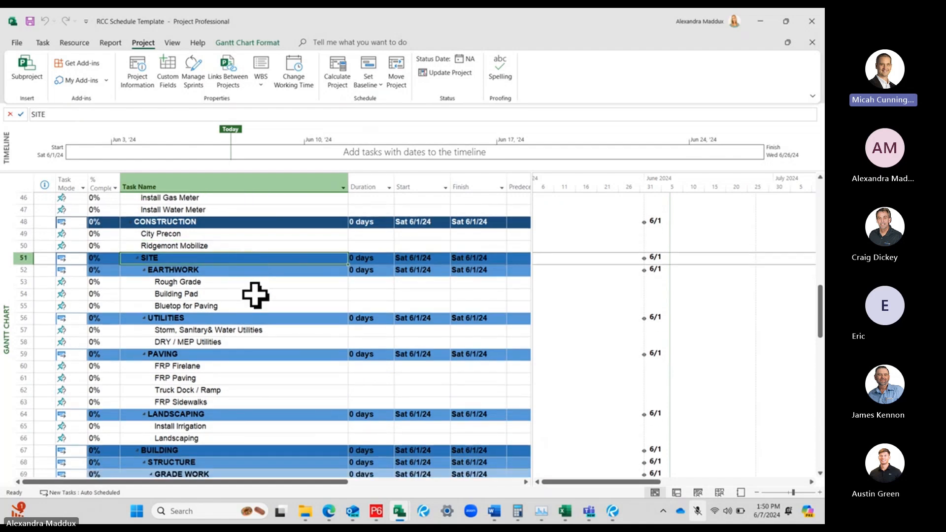
scroll(285, 342, "down", 1)
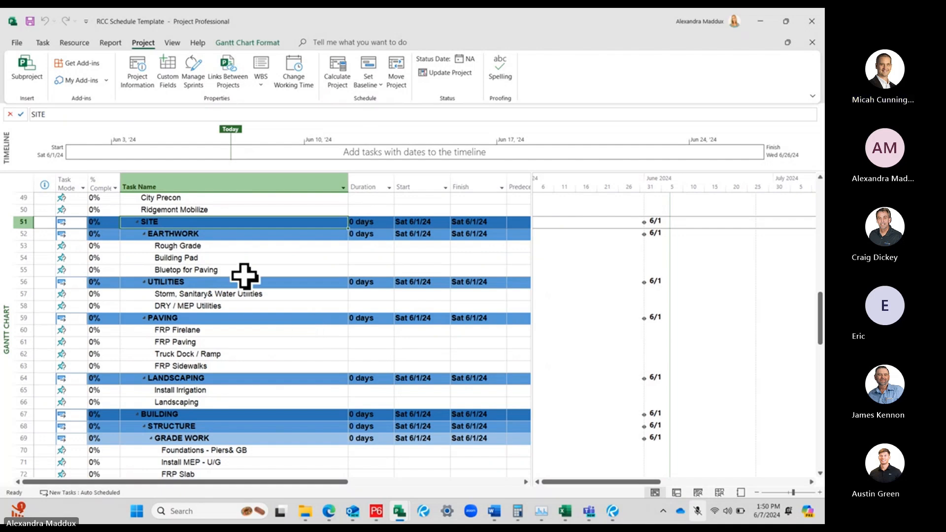
left_click(230, 234)
scroll(230, 238, "down", 2)
scroll(230, 238, "down", 3)
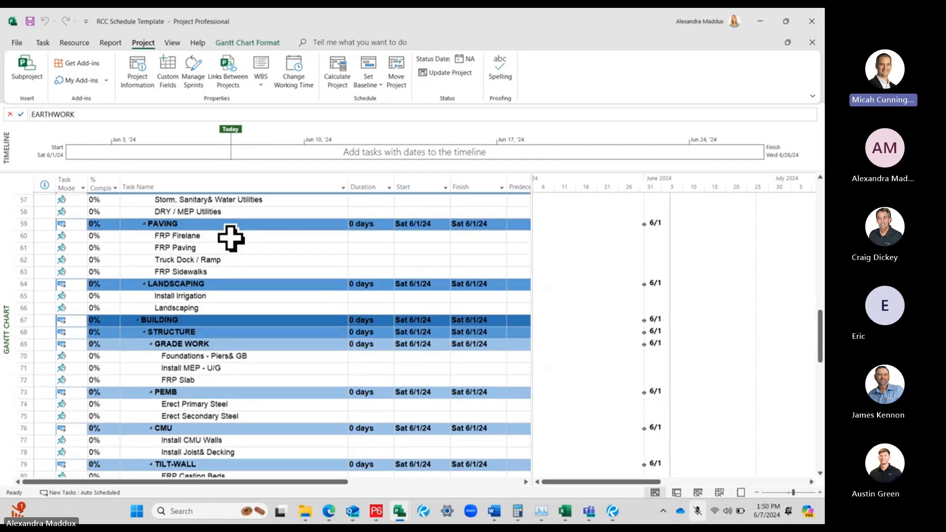
left_click(229, 270)
scroll(237, 273, "down", 1)
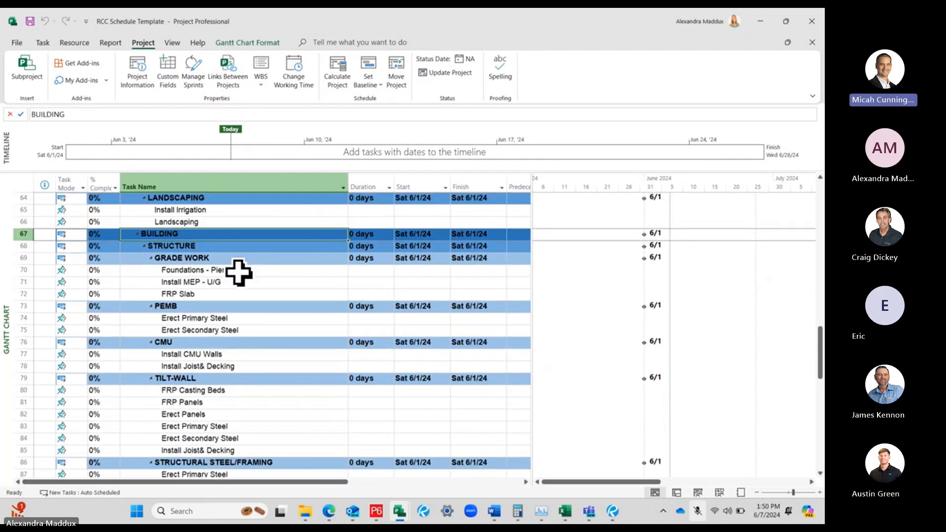
Examine the BUILDING structure groups, including GRADE WORK, PEMB, CMU, TILT-WALL, STRUCTURAL STEEL/FRAMING and WOOD FRAME
scroll(236, 274, "down", 1)
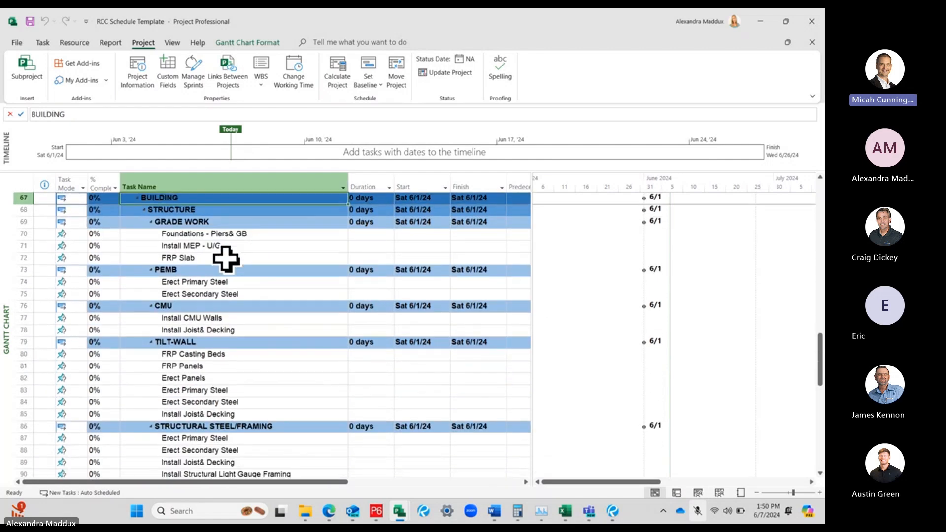
left_click(223, 220)
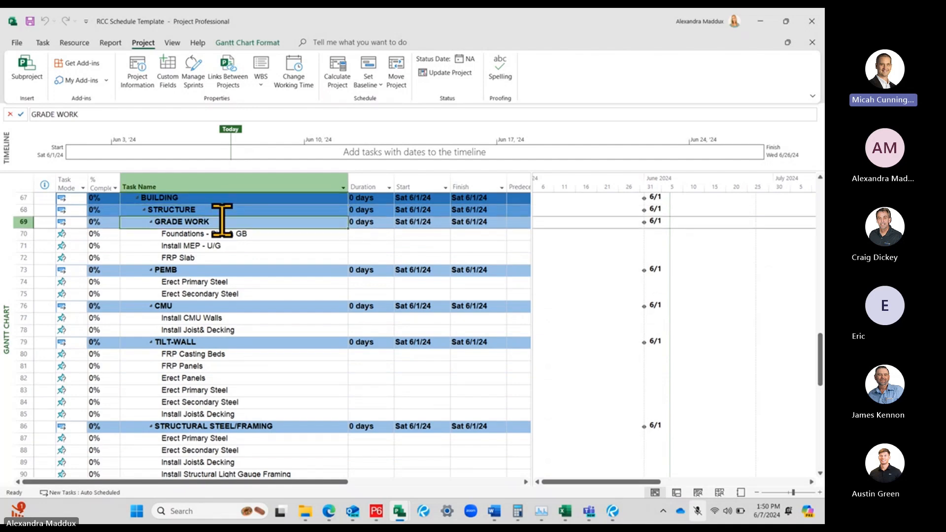
left_click(257, 269)
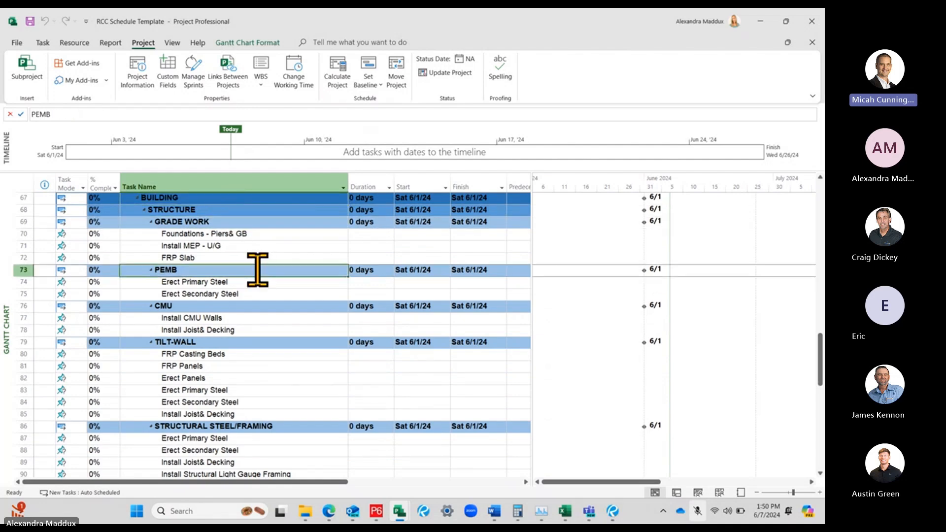
left_click(251, 305)
left_click(245, 341)
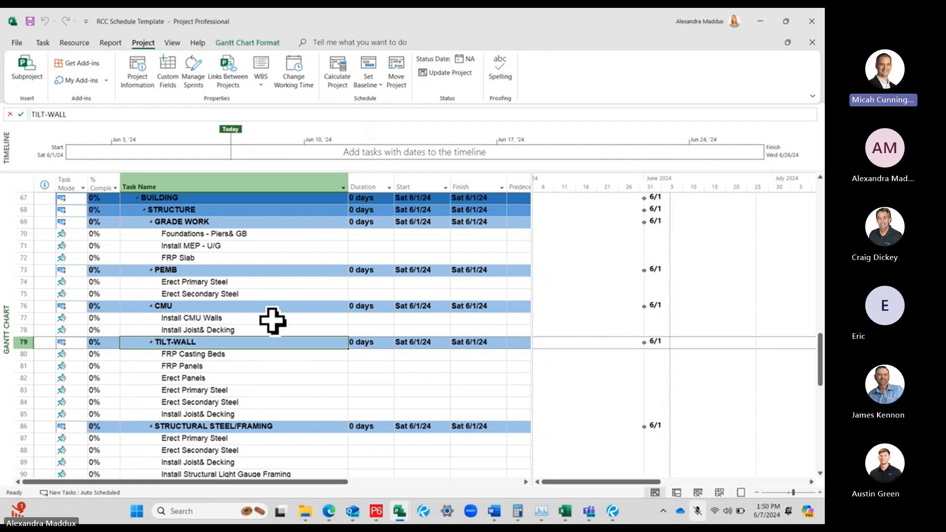
left_click(241, 306)
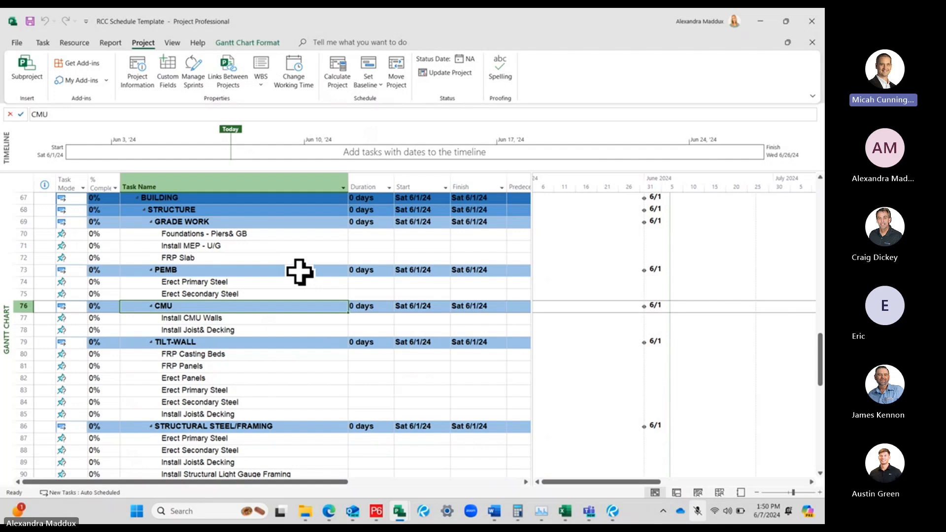
scroll(396, 303, "down", 2)
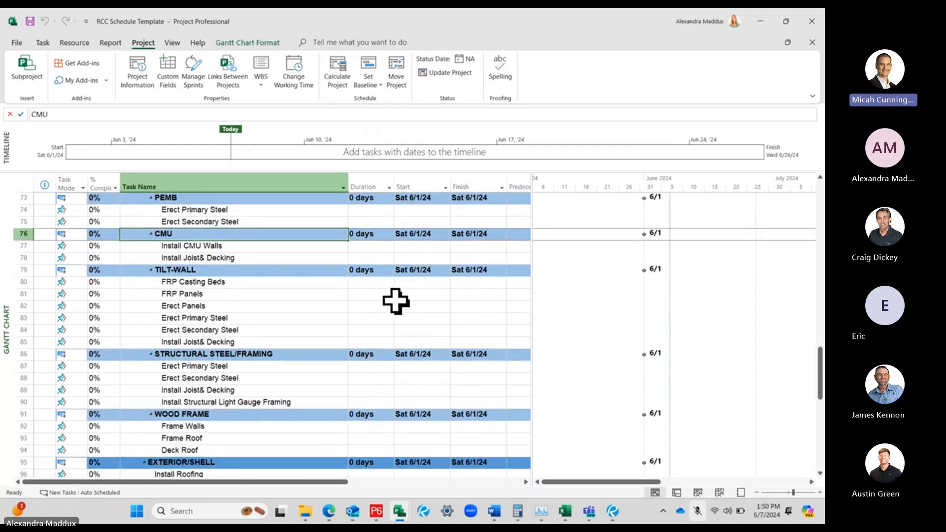
scroll(289, 310, "up", 1)
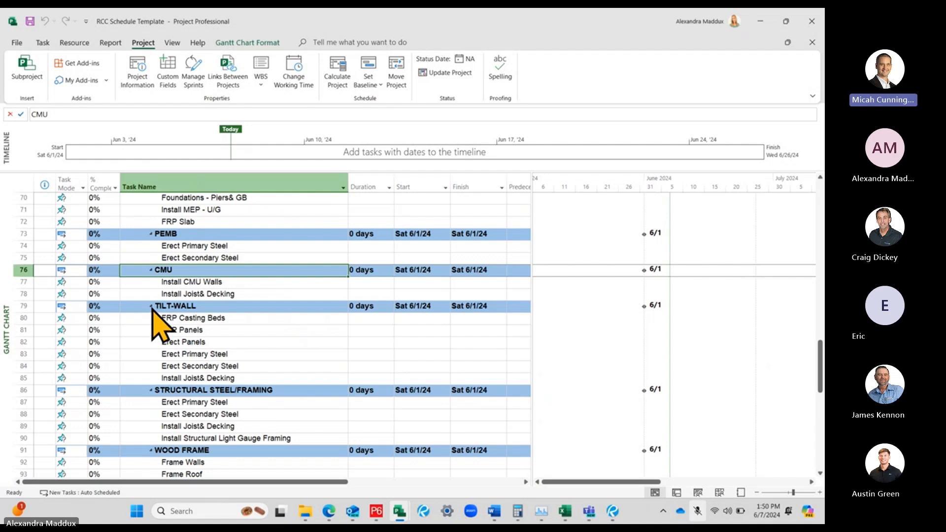
Collapse the TILT-WALL summary task and delete it together with all its subtasks
left_click(224, 319)
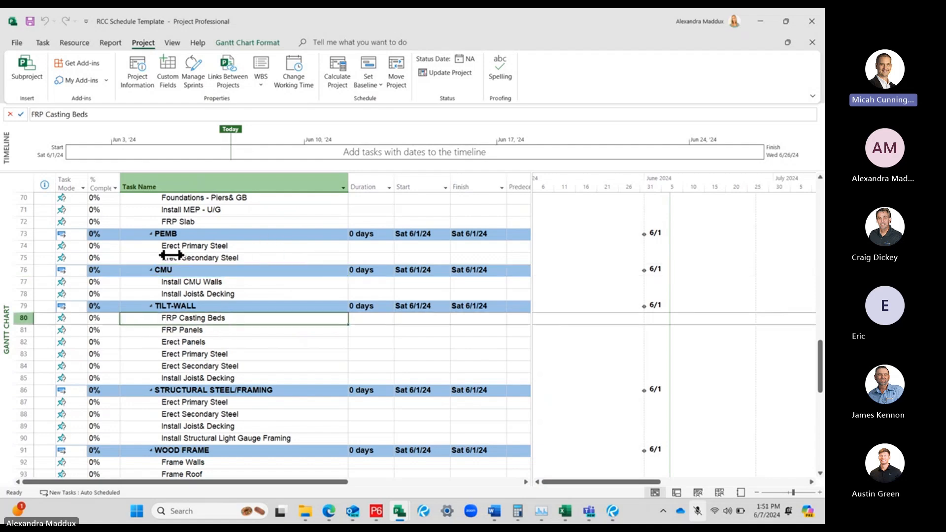
left_click(150, 306)
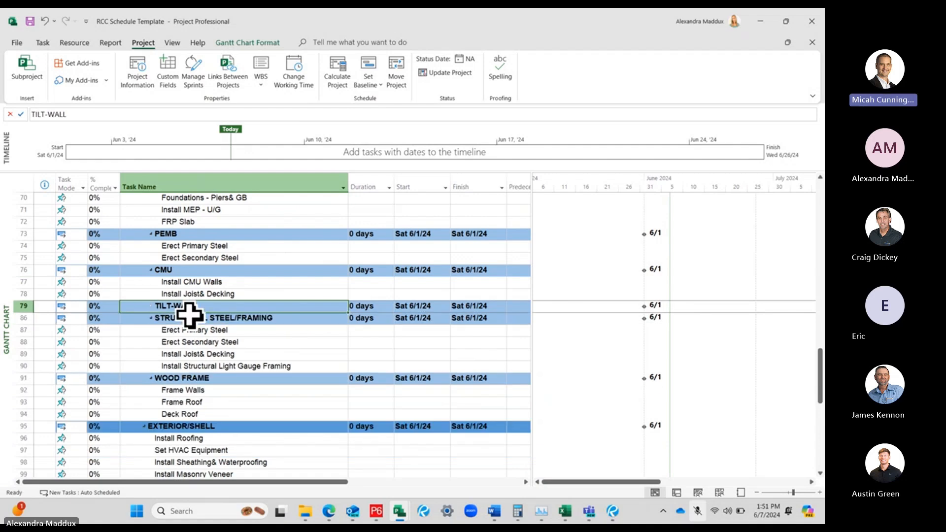
left_click(20, 306)
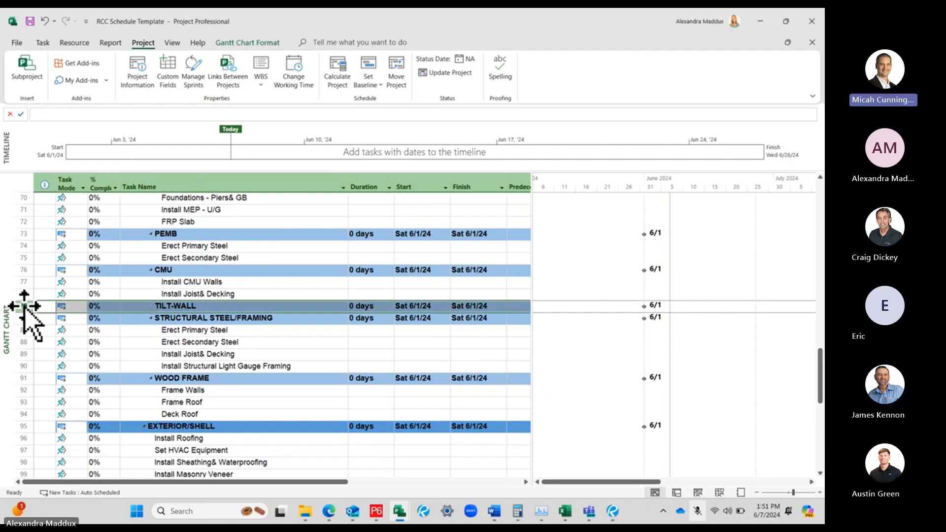
right_click(24, 305)
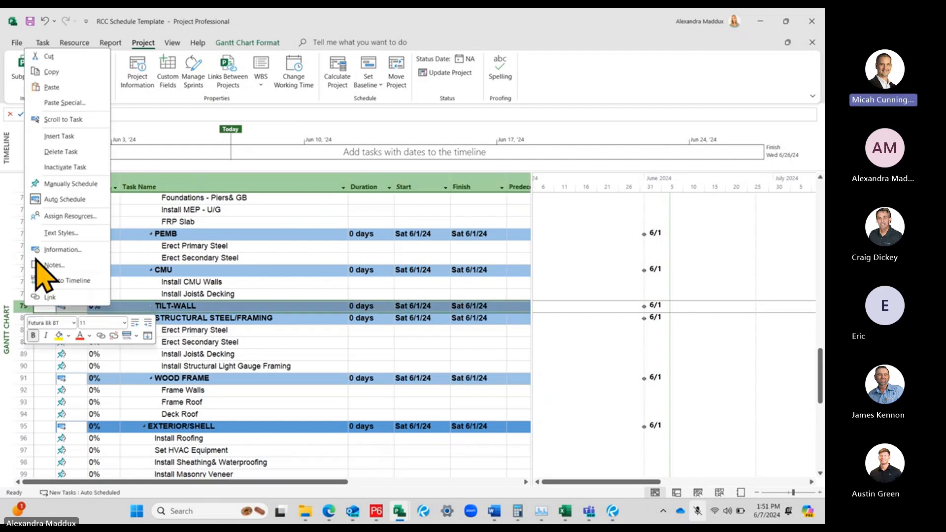
left_click(48, 153)
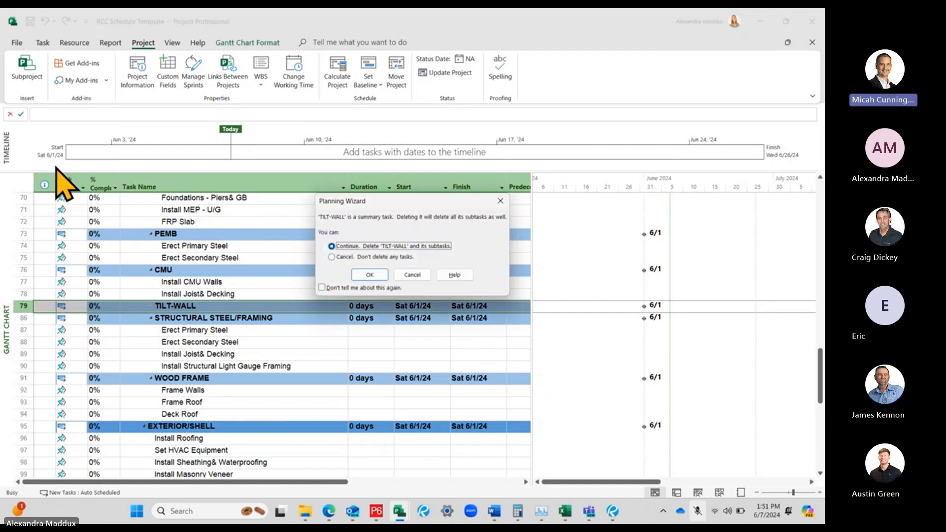
left_click(367, 276)
left_click(212, 329)
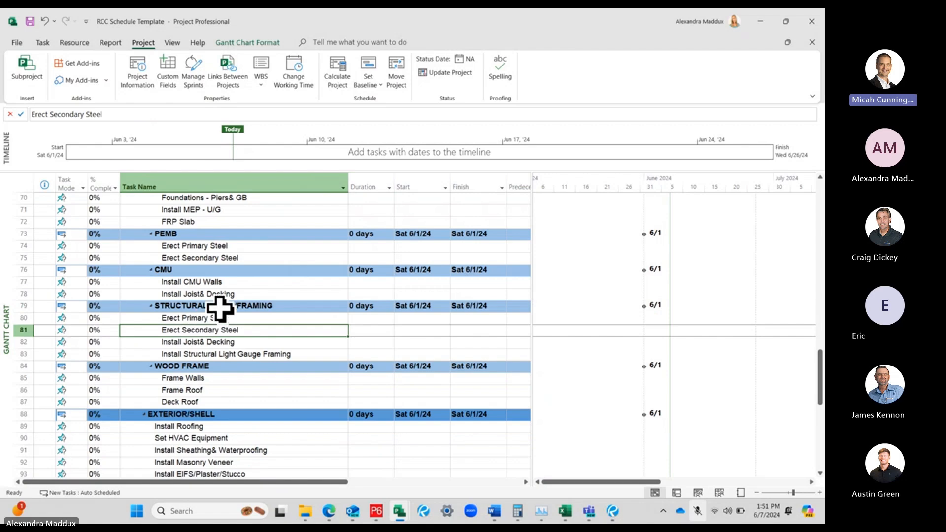
left_click(196, 282)
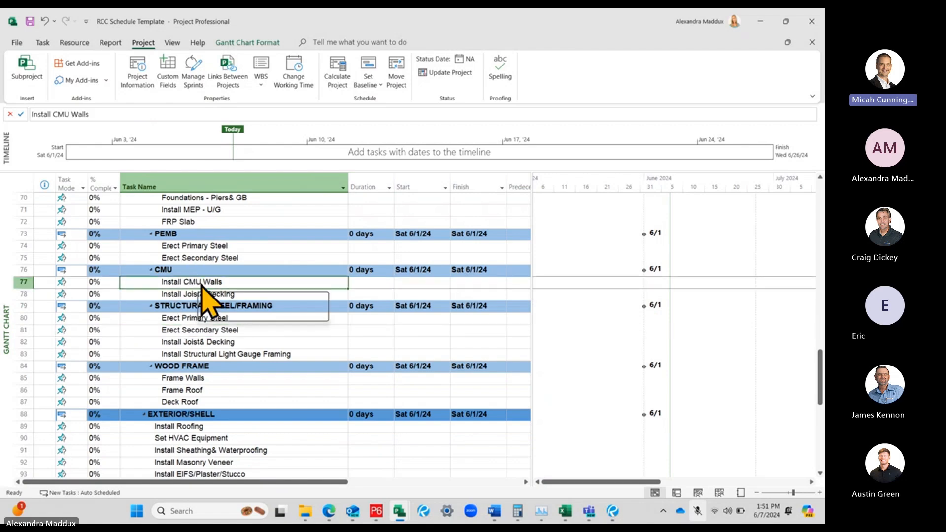
right_click(198, 283)
left_click(111, 321)
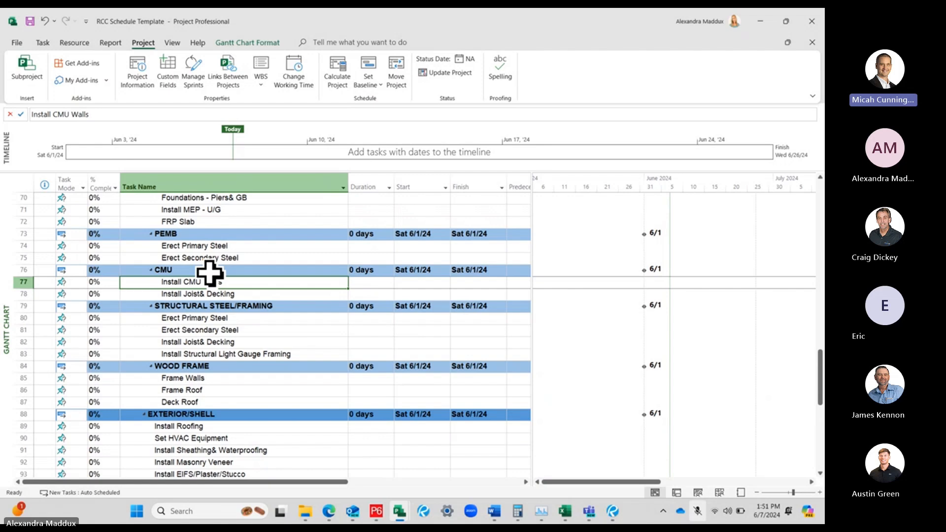
Collapse and re-expand the CMU summary task, and do the same with the PEMB summary task
left_click(151, 269)
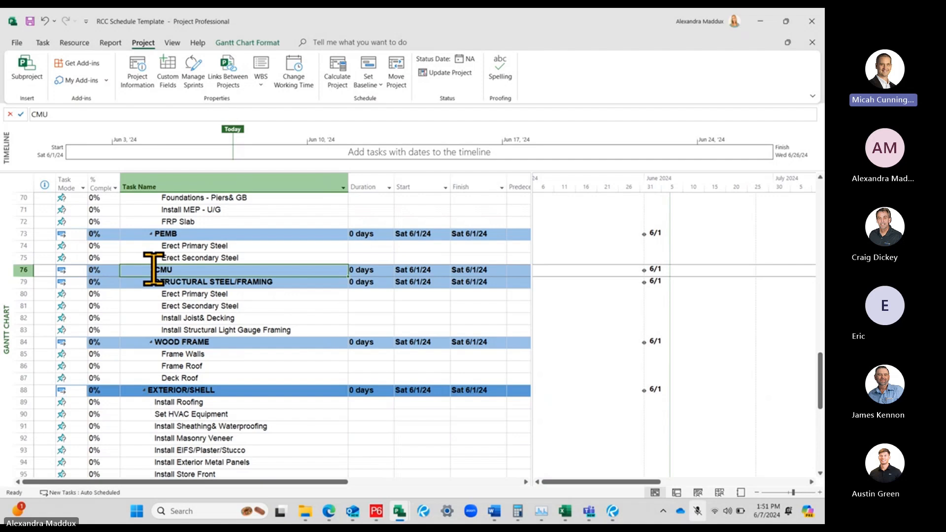
left_click(150, 270)
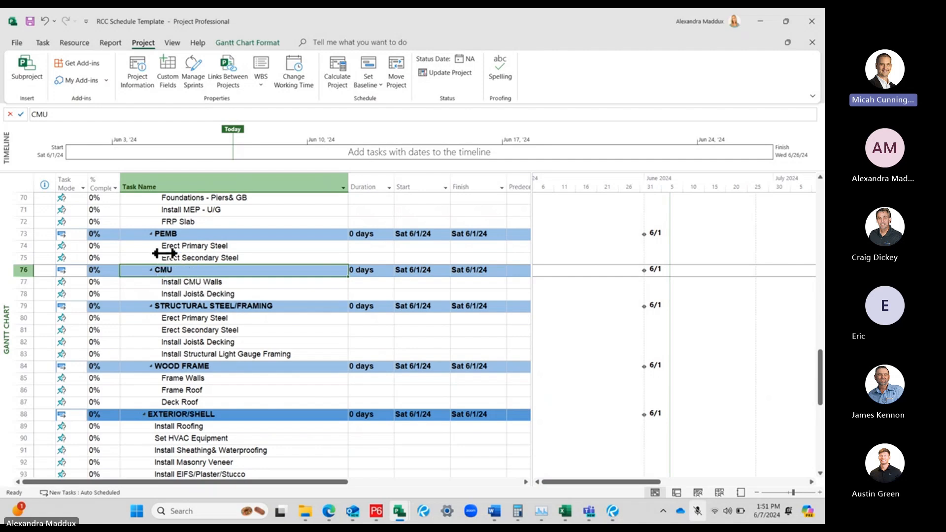
left_click(150, 234)
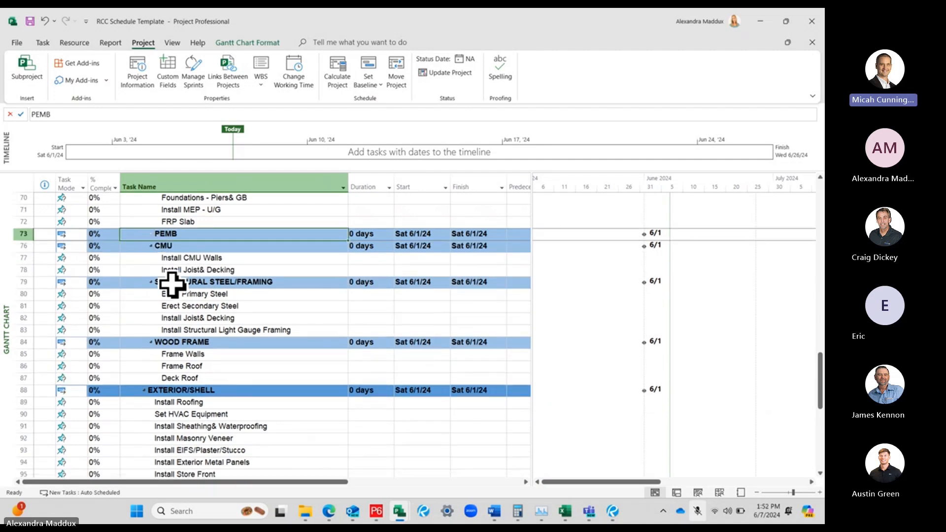
right_click(26, 233)
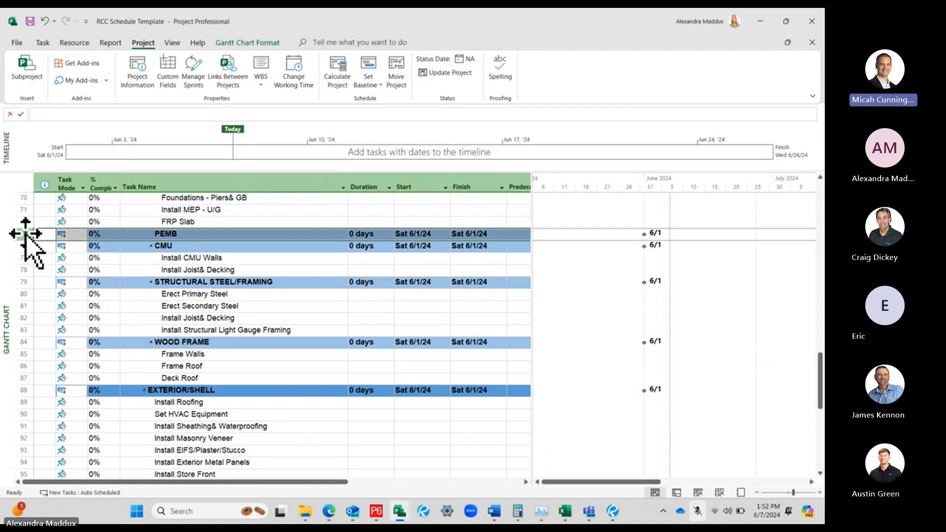
key("Escape")
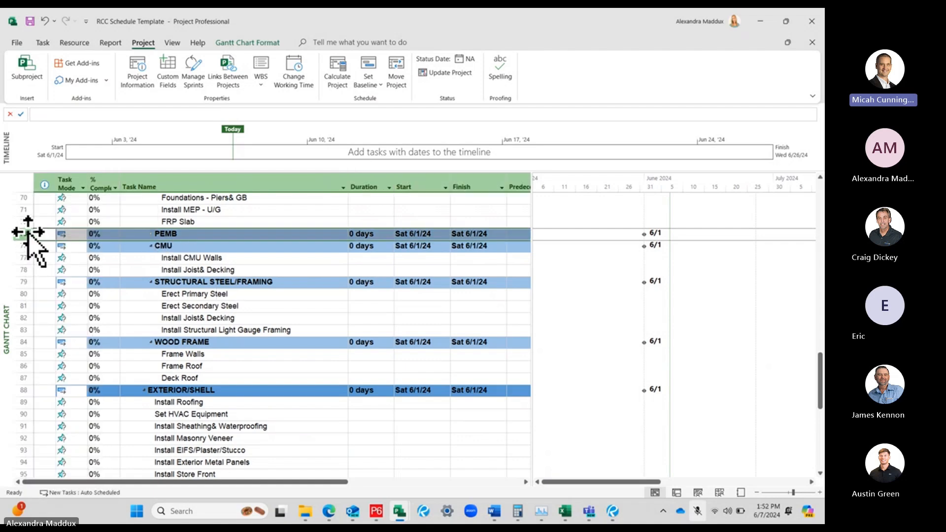
left_click(151, 234)
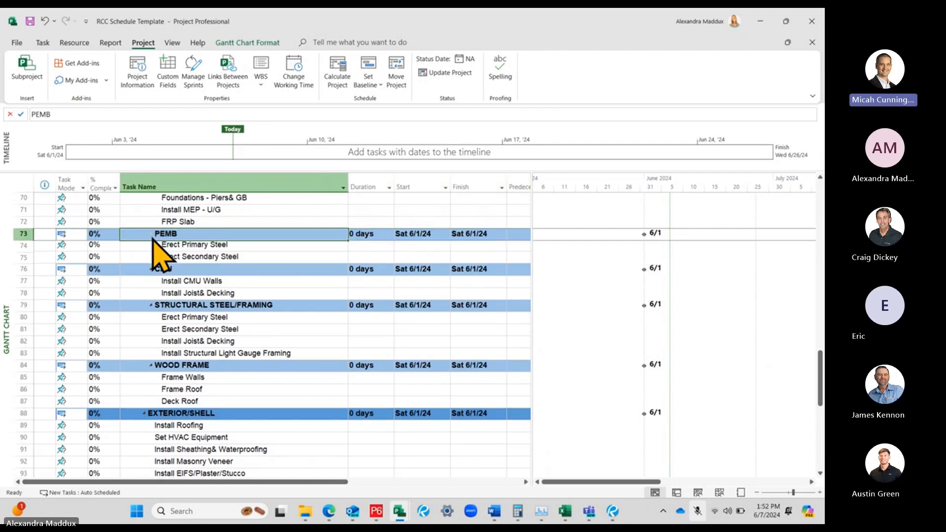
Try clearing only the name of the Erect Primary Steel task under PEMB, and undo it each time
left_click(219, 249)
key("Delete")
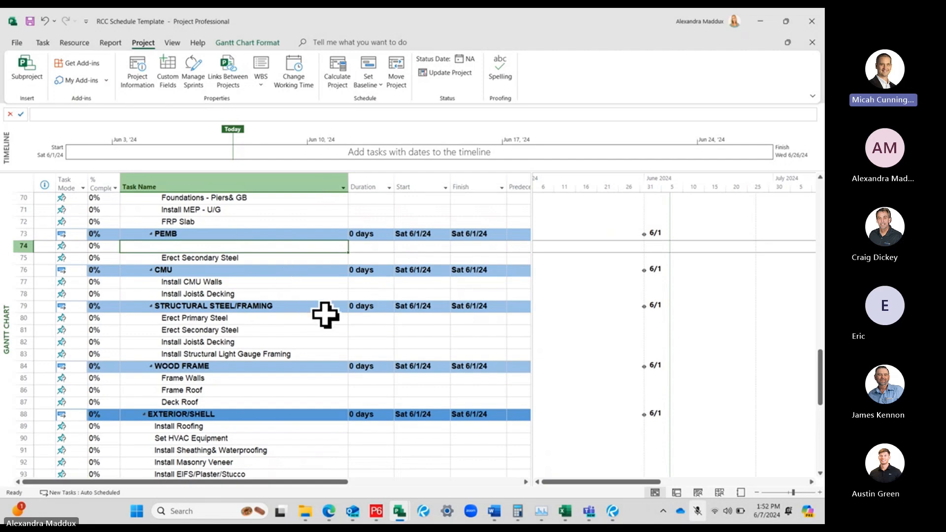
key("ctrl+z")
key("Delete")
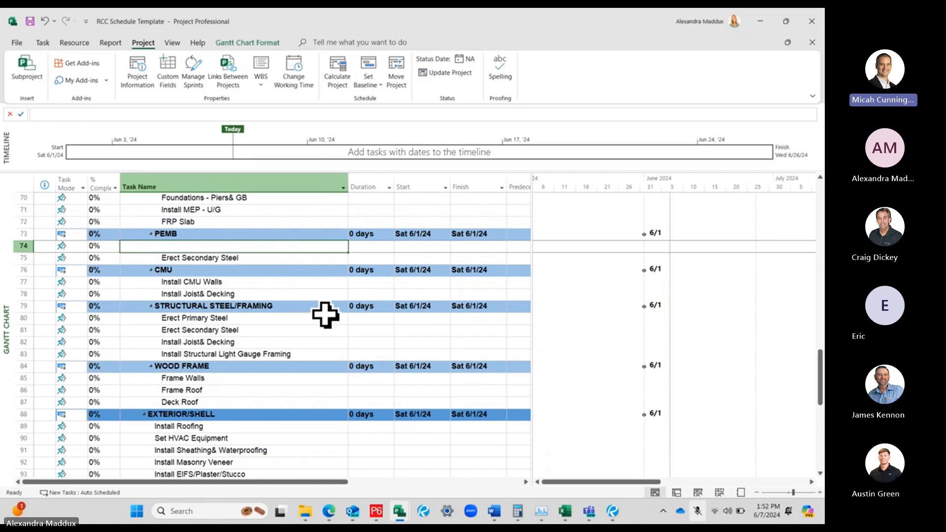
key("ctrl+z")
Delete the entire Erect Primary Steel task row under PEMB
right_click(22, 245)
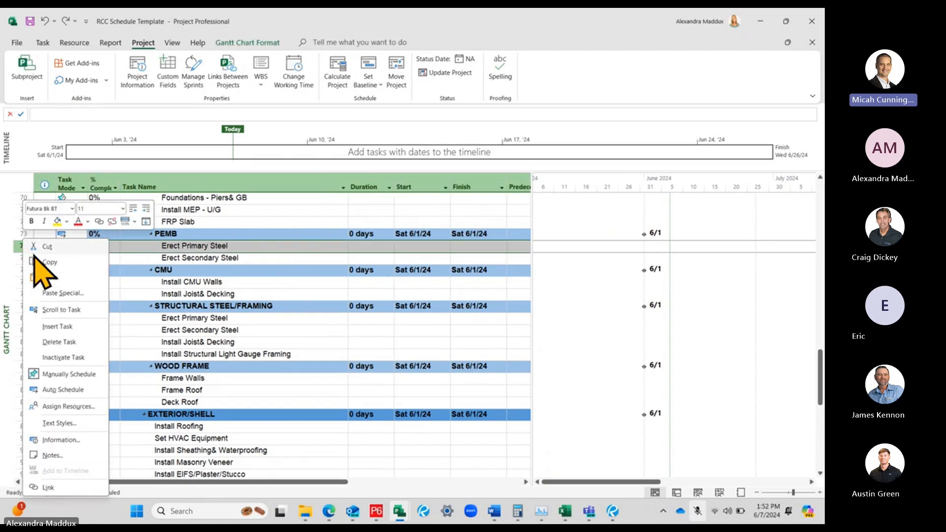
left_click(74, 342)
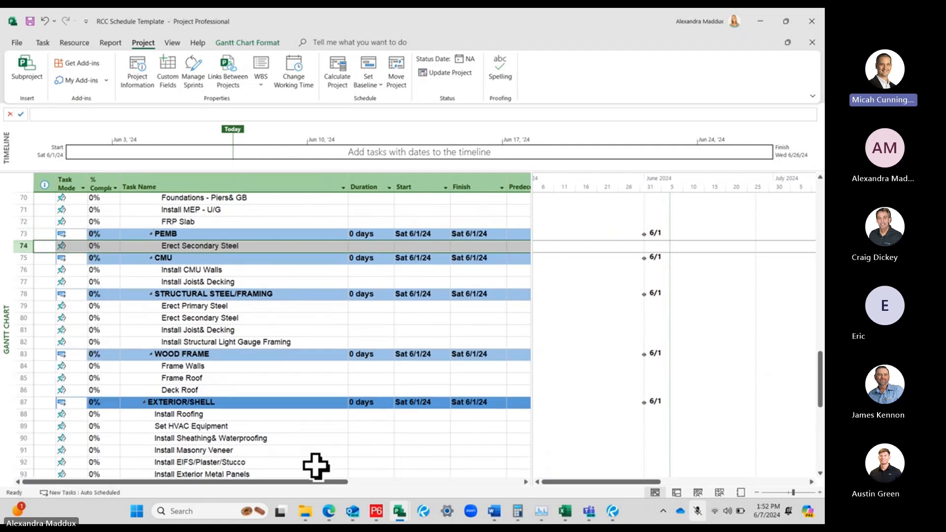
left_click(248, 357)
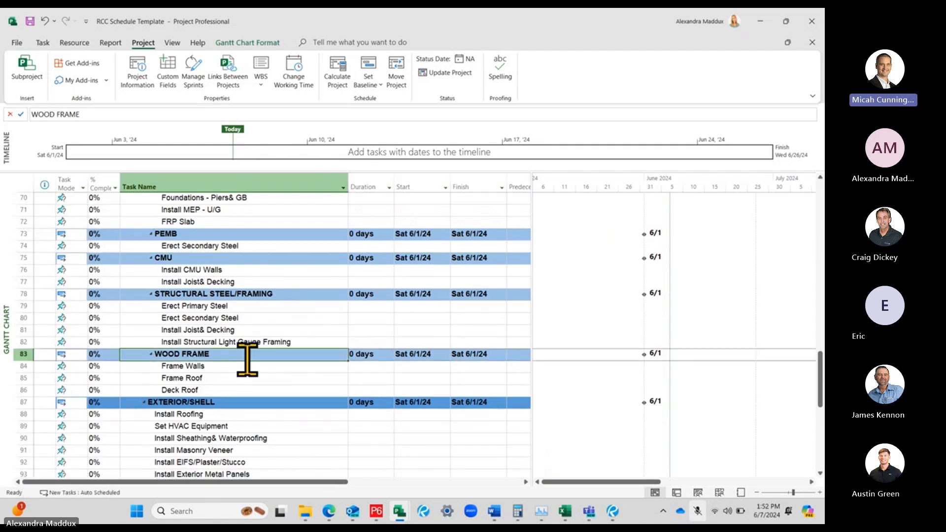
Collapse the PEMB summary task and delete it together with its remaining subtasks
left_click(151, 233)
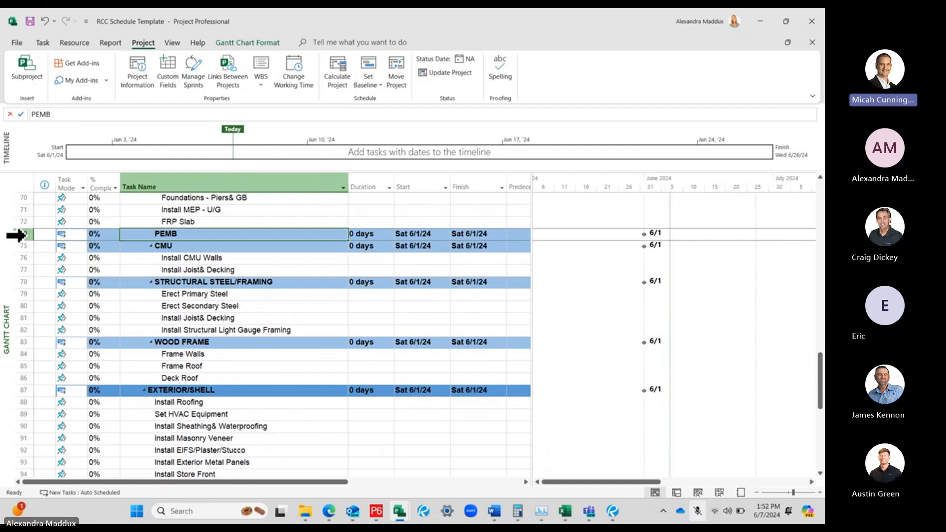
left_click(17, 235)
right_click(25, 236)
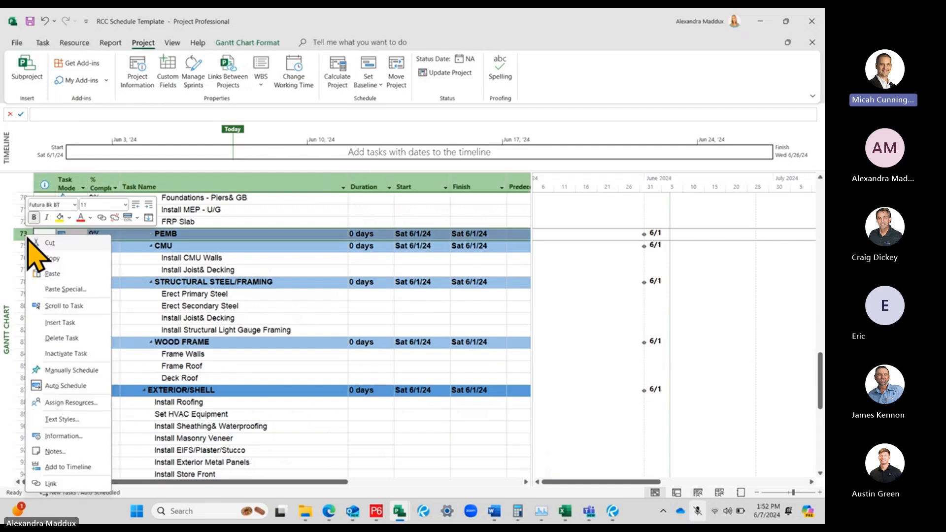
left_click(60, 338)
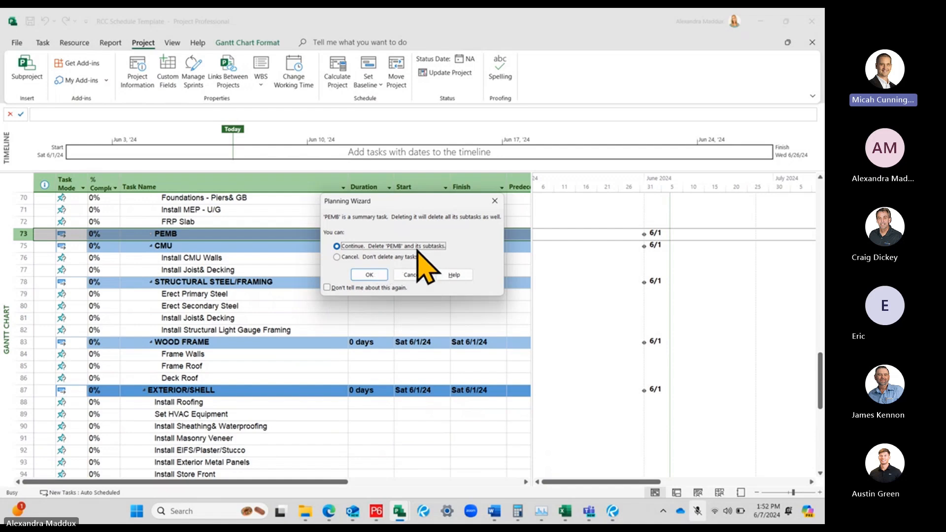
left_click(370, 275)
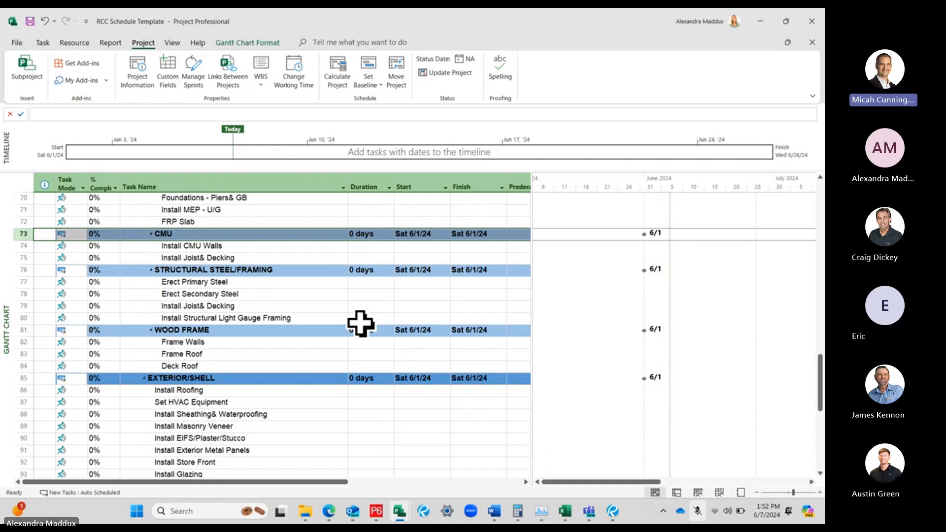
Examine the structure tasks, the EXTERIOR/SHELL section and the INTERIOR FINISHES section of the schedule
left_click(312, 306)
scroll(313, 305, "down", 1)
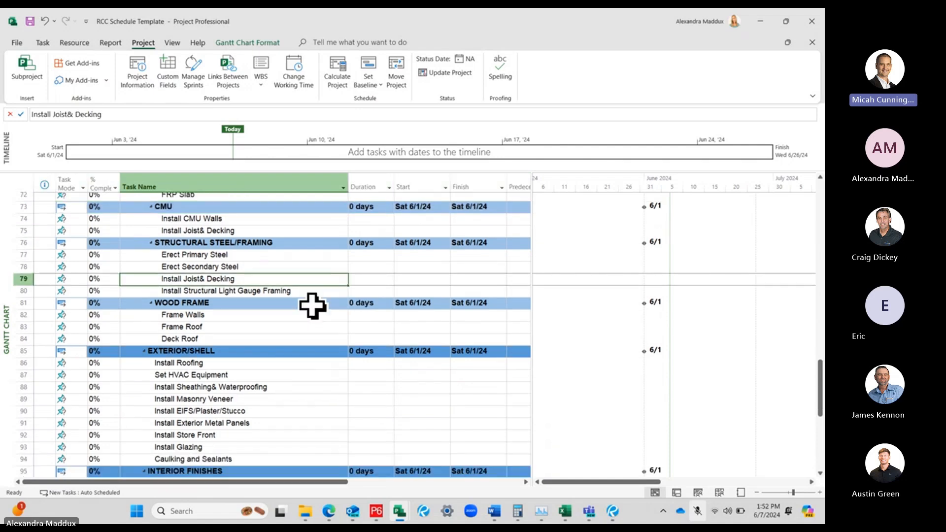
scroll(313, 306, "down", 2)
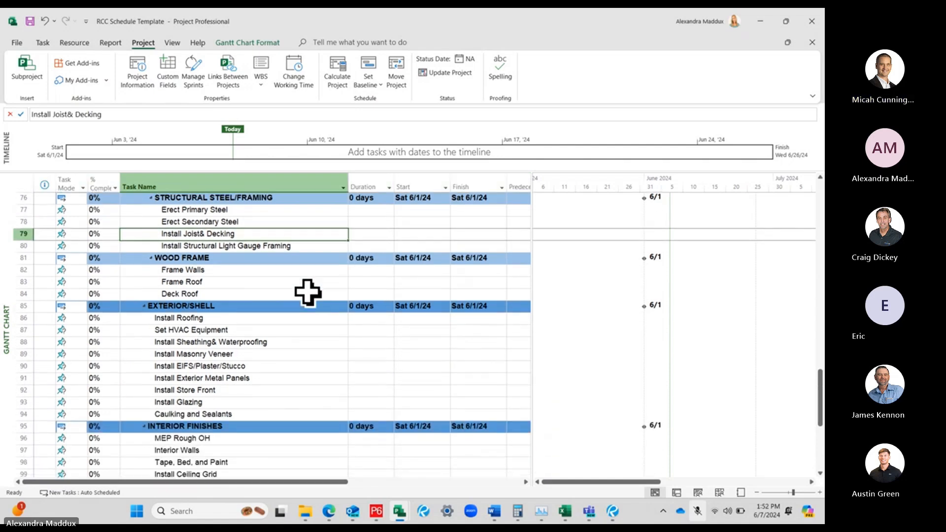
left_click(215, 307)
scroll(274, 328, "down", 1)
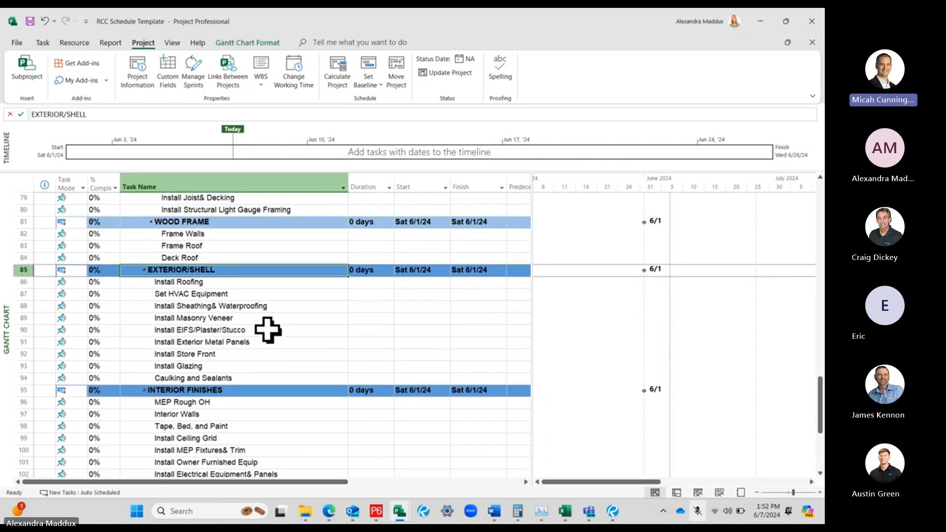
left_click(214, 282)
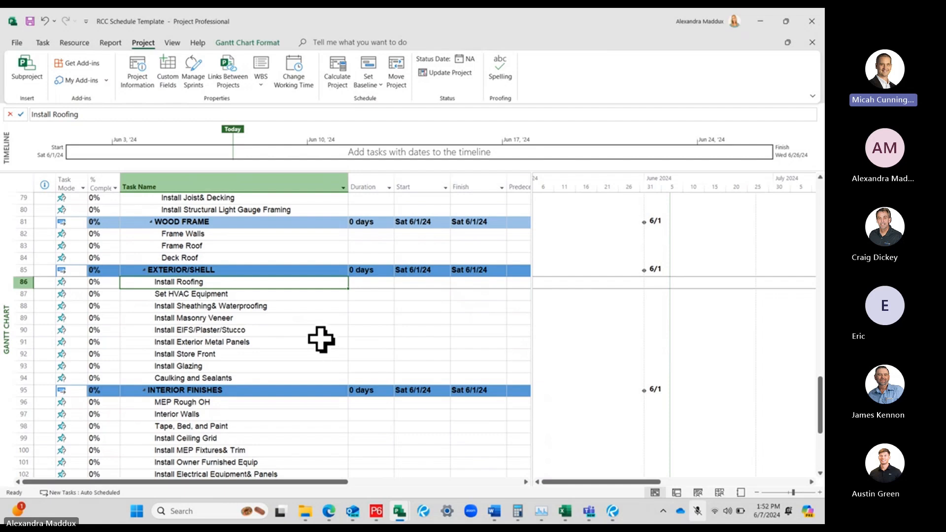
scroll(322, 342, "down", 4)
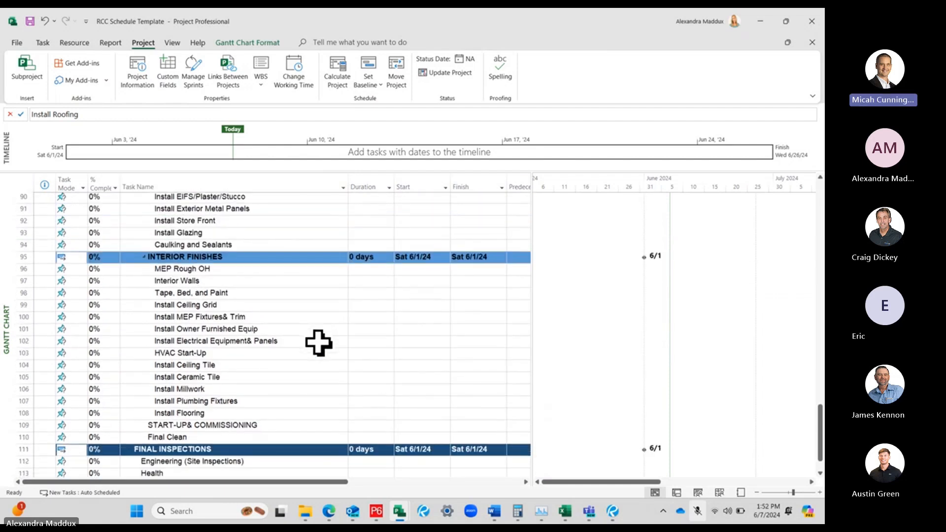
scroll(318, 343, "down", 1)
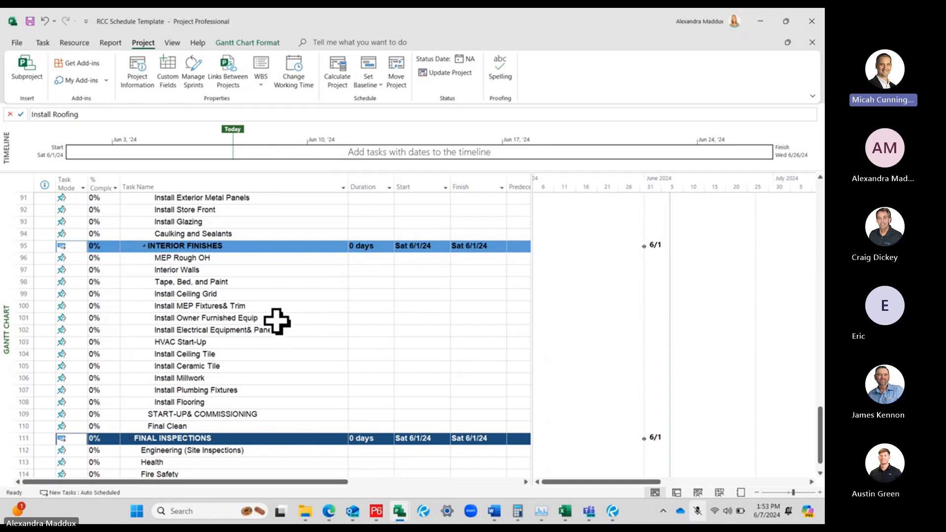
Examine the FINAL INSPECTIONS section and its subtasks, from Engineering (Site Inspections) to Building Final or TCO
scroll(280, 321, "down", 1)
left_click(301, 398)
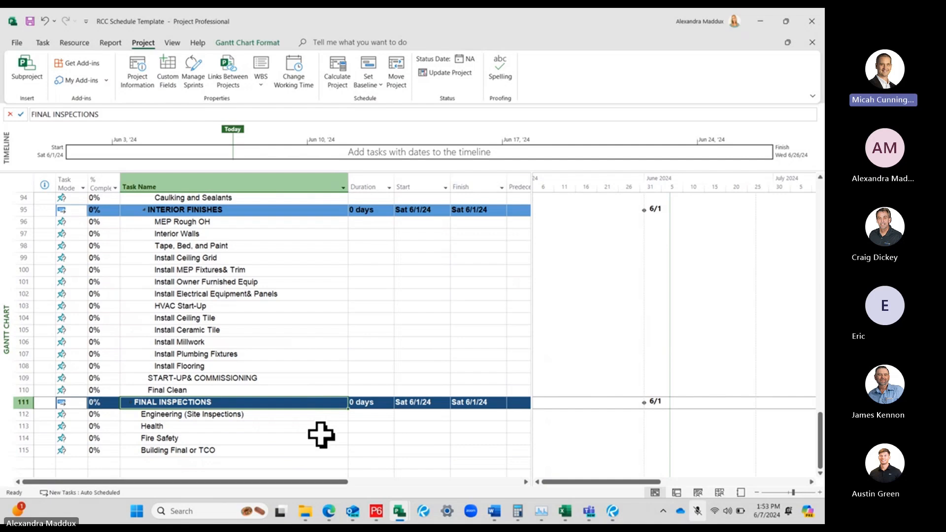
left_click(258, 449)
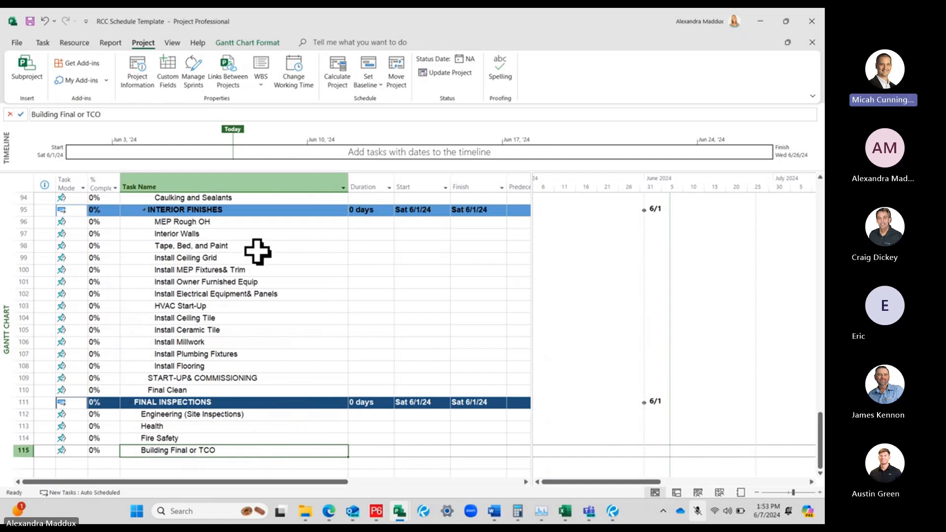
scroll(257, 251, "up", 4)
scroll(279, 301, "down", 4)
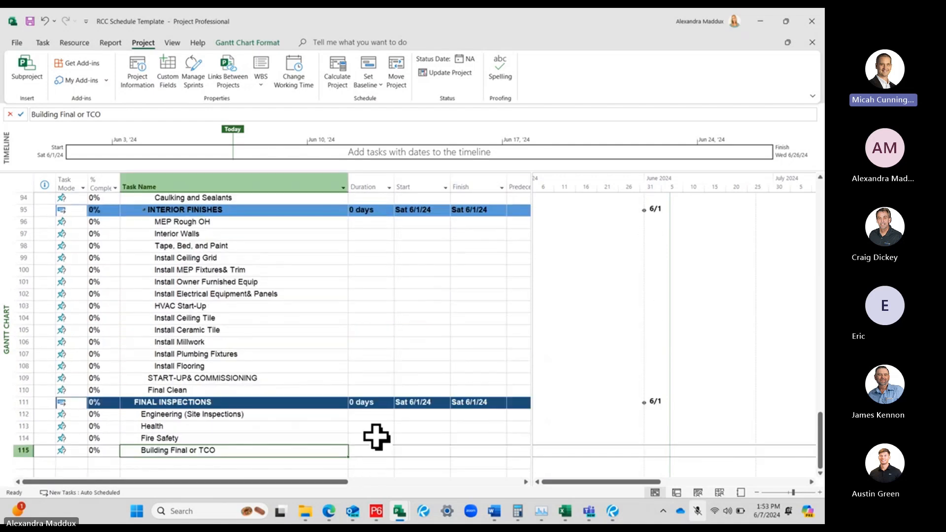
left_click(364, 415)
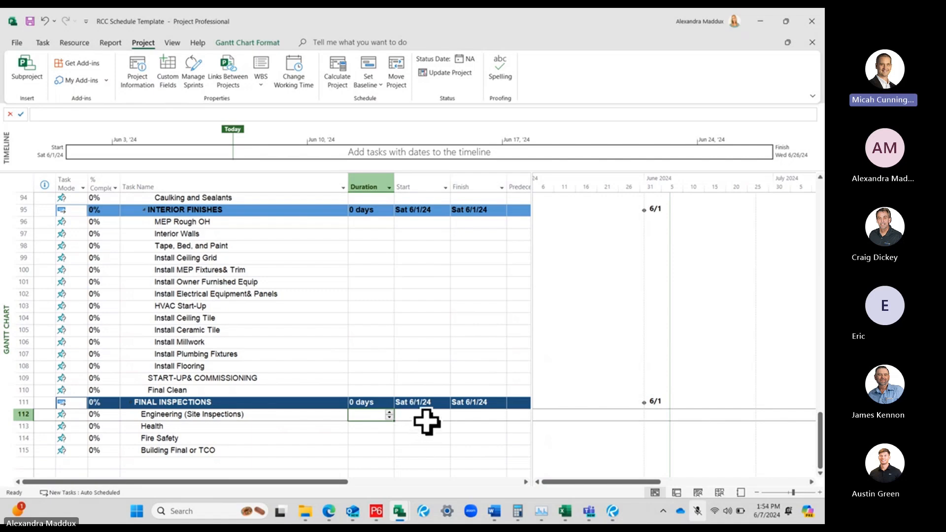
left_click(267, 401)
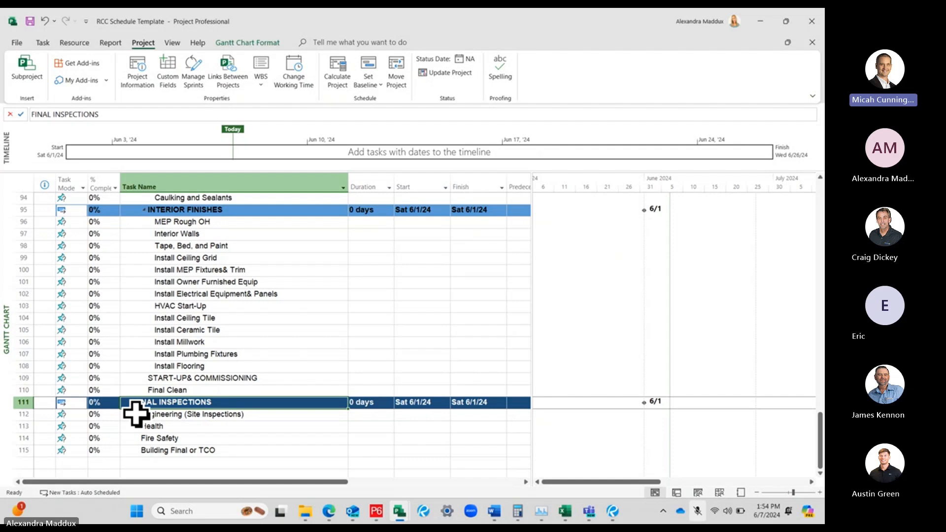
Add two tasks, Right of Way Work and Work, below Building Final or TCO at the end of the schedule
scroll(116, 447, "up", 1)
scroll(171, 413, "down", 3)
left_click(192, 392)
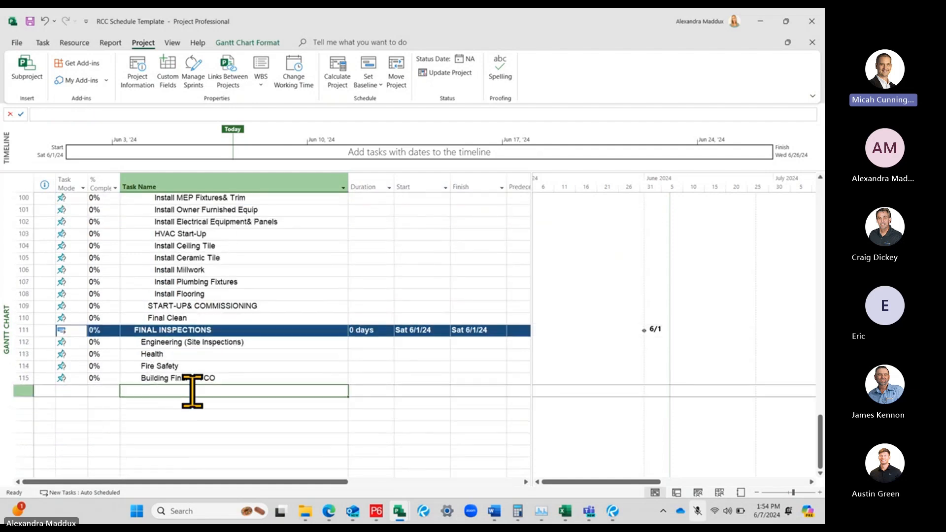
type("Rih")
type("ght of Wa")
type("y Work")
key("Return")
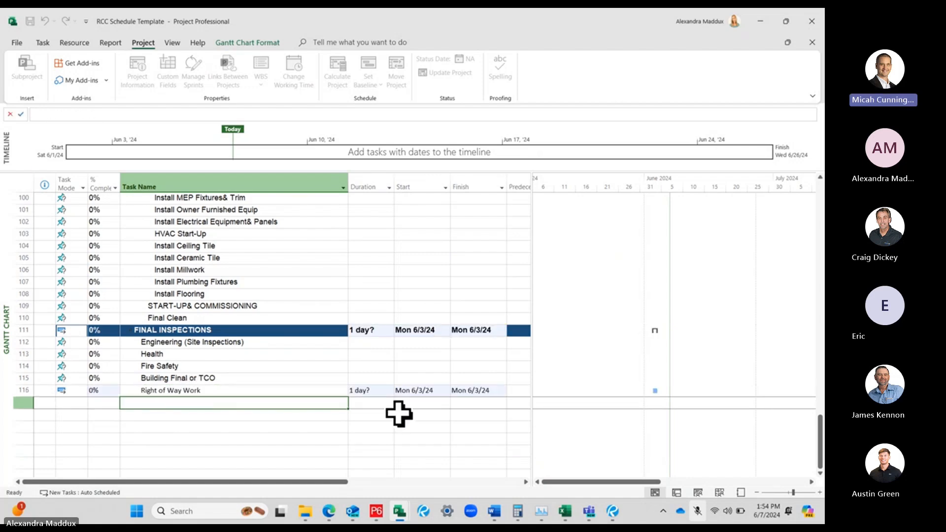
type("Work")
key("Return")
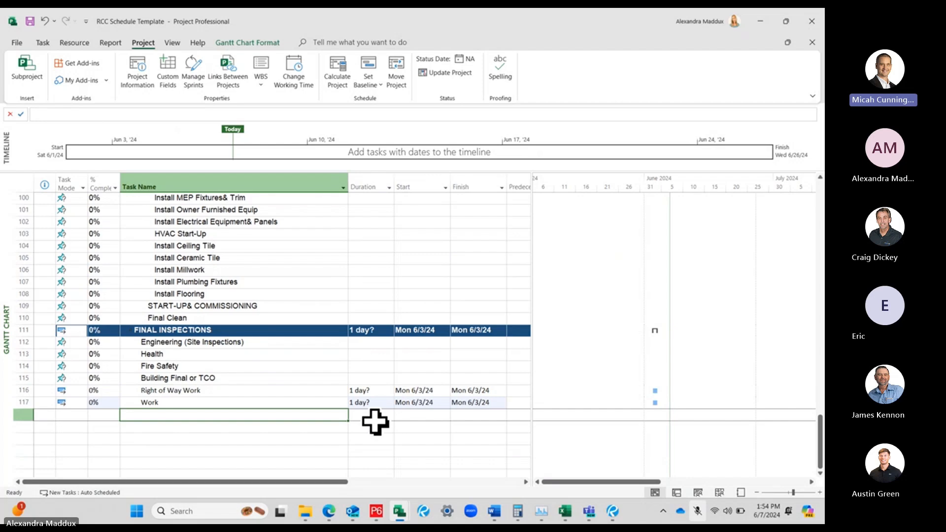
Indent the Work task so it becomes a subtask of Right of Way Work
left_click(299, 400)
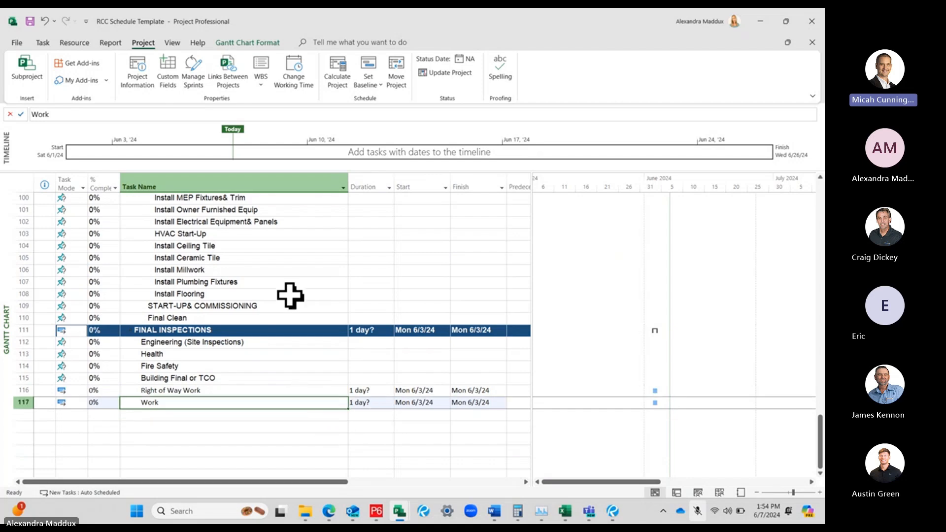
left_click(48, 43)
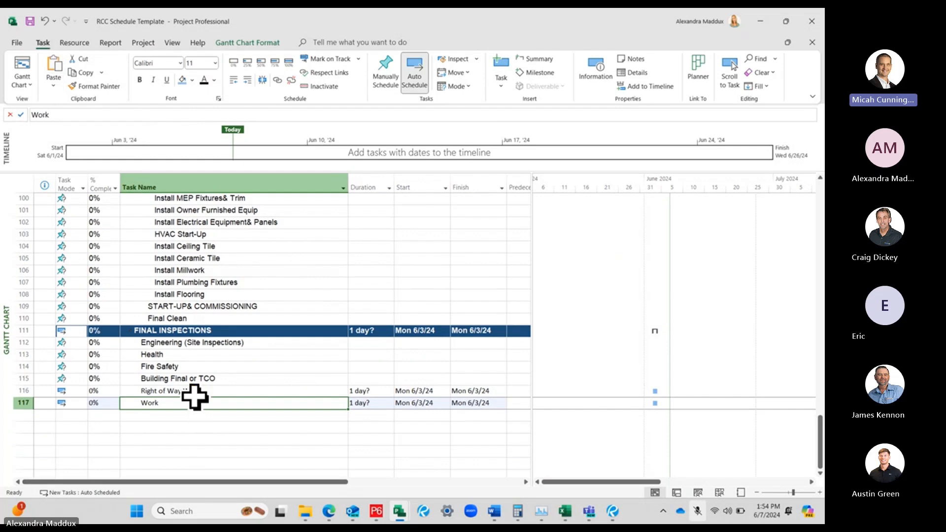
left_click(247, 79)
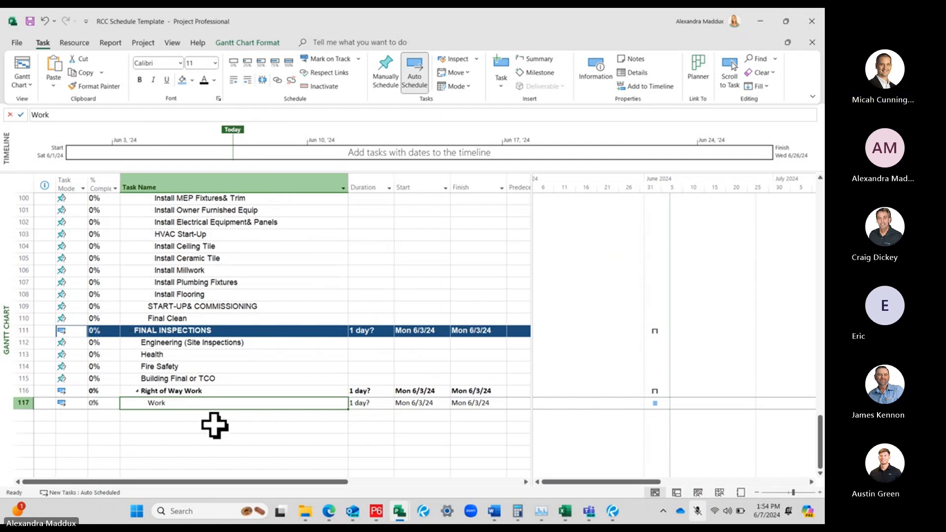
Outdent the Work task to the level of Right of Way Work, and indent it under that task again
left_click(209, 391)
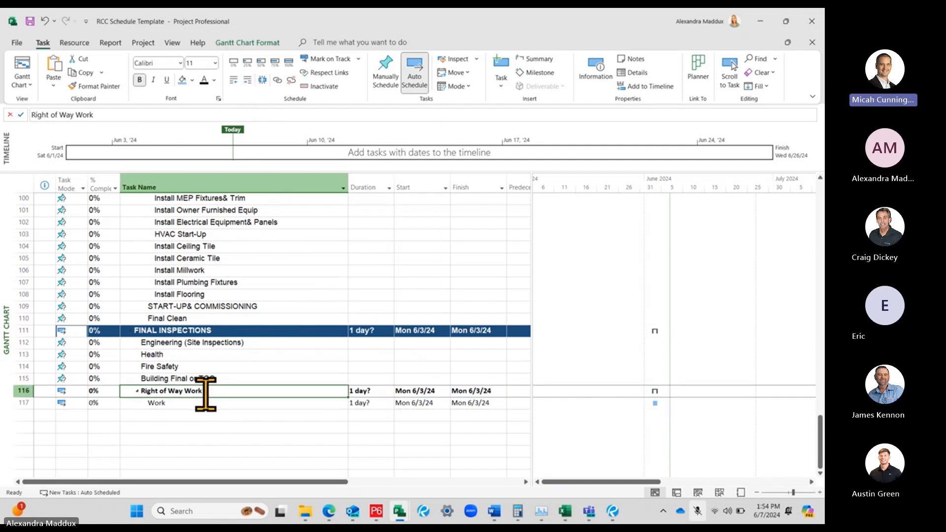
left_click(207, 402)
left_click(233, 80)
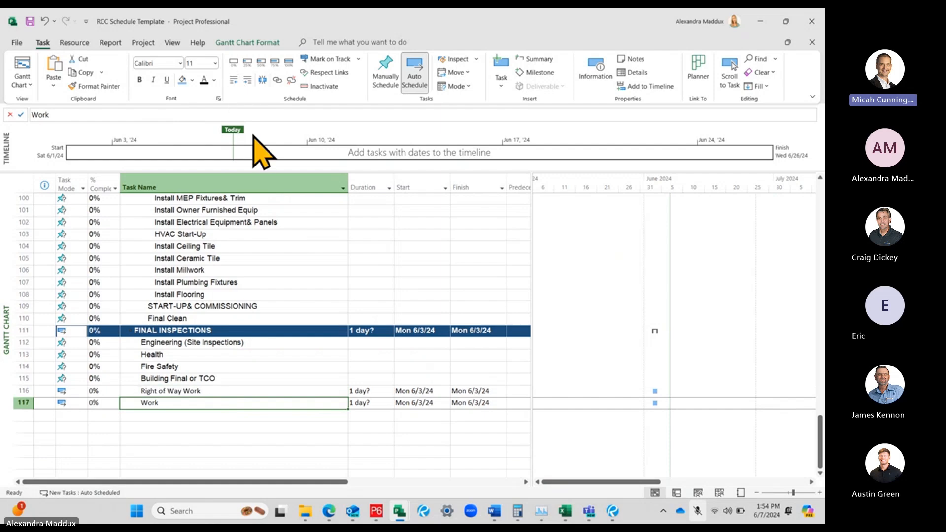
left_click(246, 378)
left_click(244, 392)
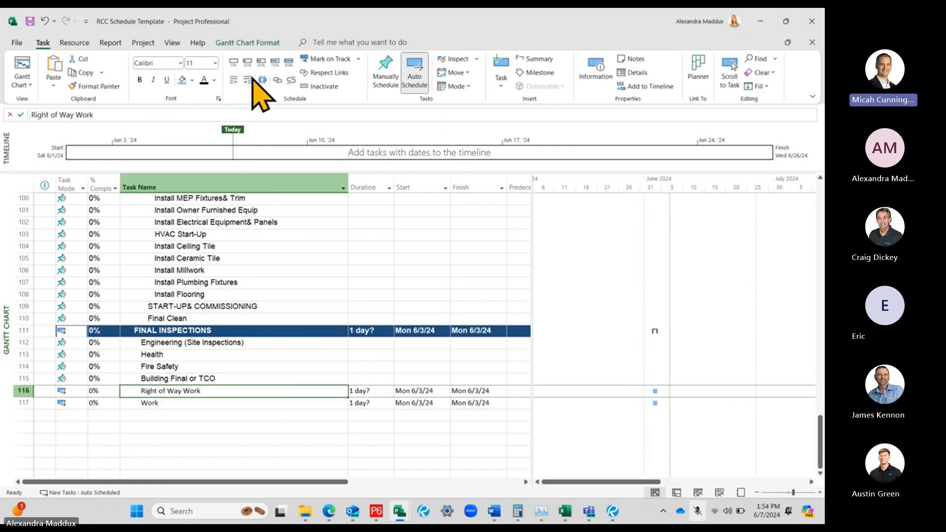
left_click(197, 402)
left_click(248, 80)
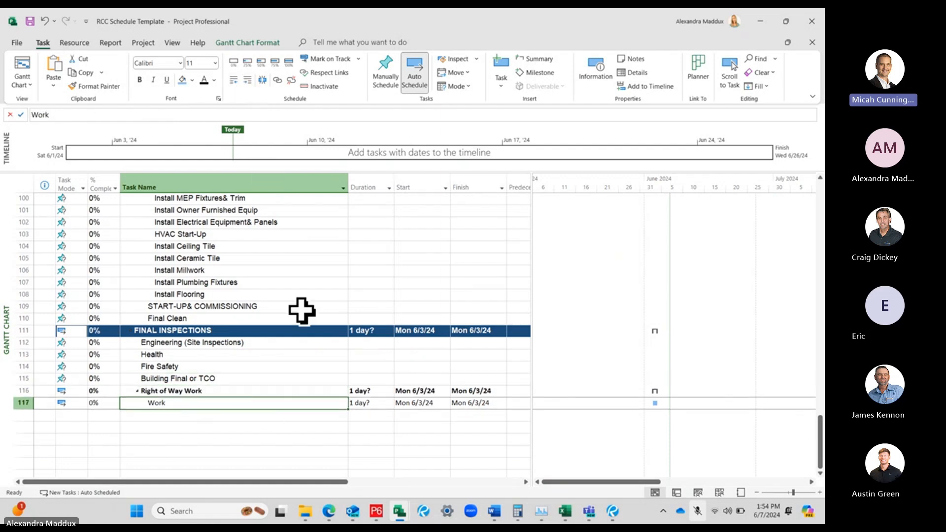
Insert a new task above MEP Rough OH, directly under INTERIOR FINISHES
left_click(302, 354)
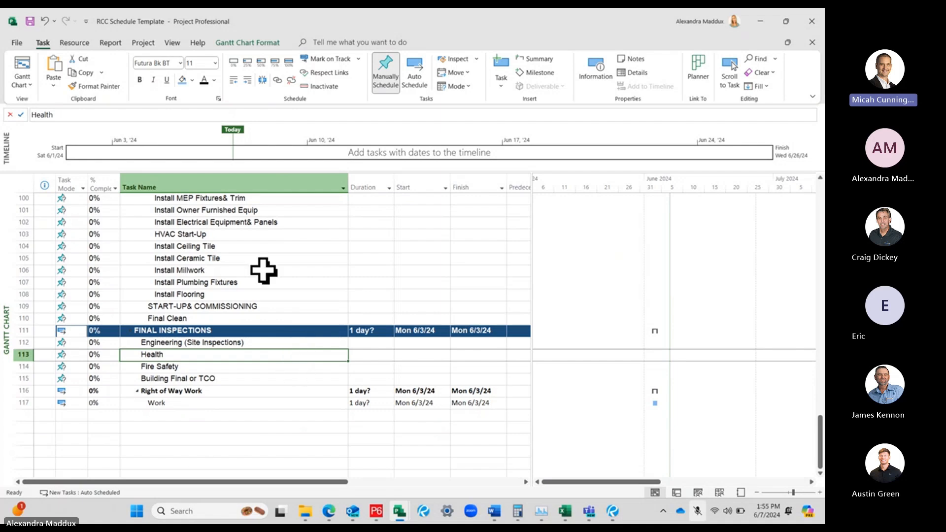
scroll(264, 270, "up", 3)
left_click(215, 258)
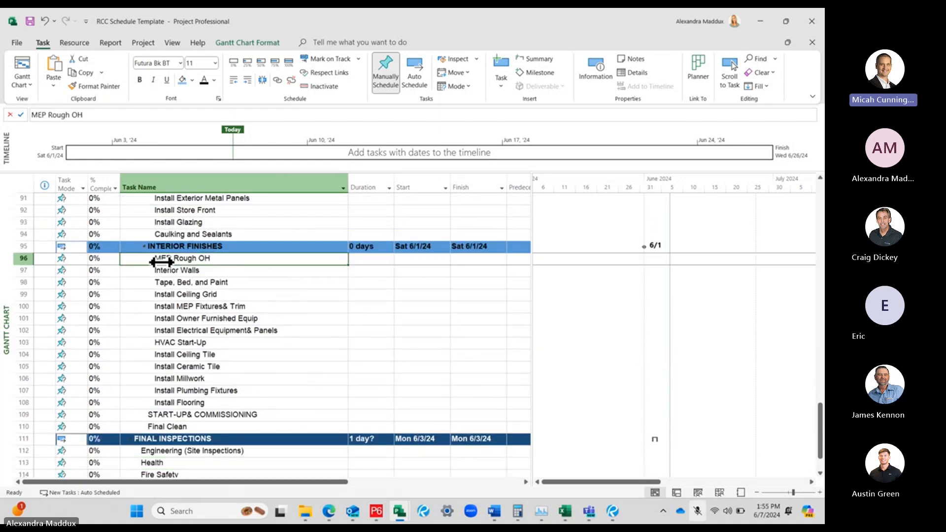
left_click(182, 246)
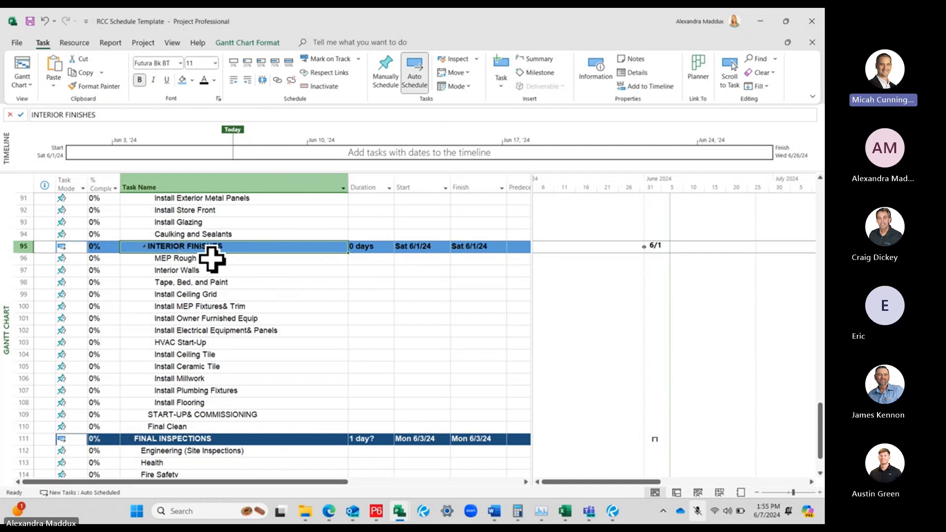
left_click(14, 258)
right_click(16, 258)
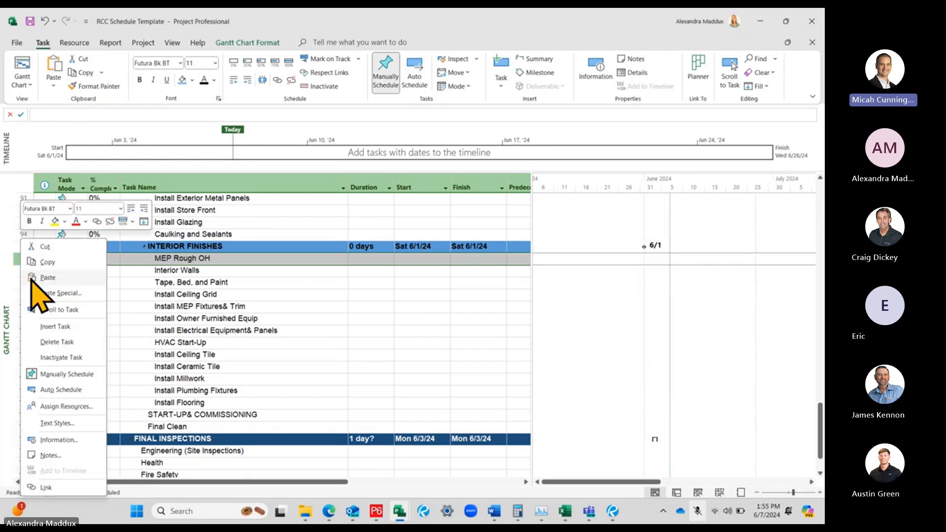
left_click(236, 280)
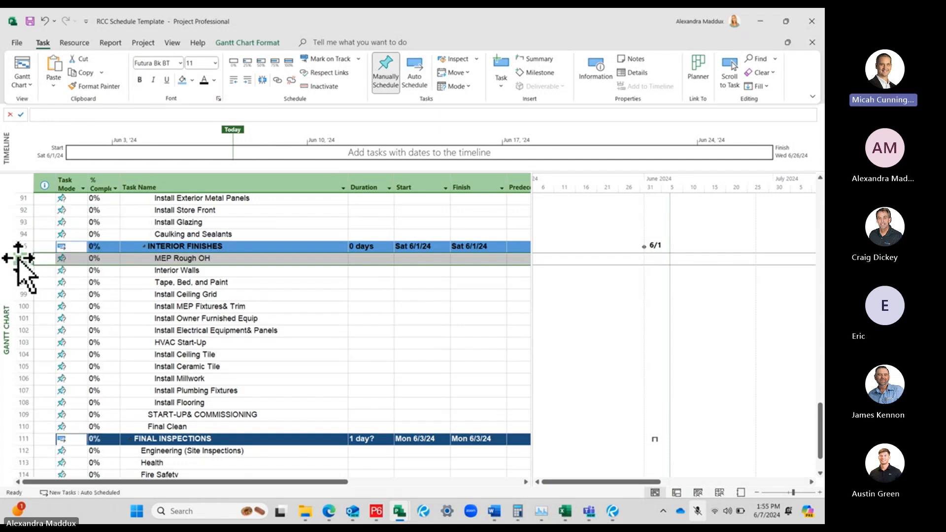
right_click(18, 261)
left_click(58, 329)
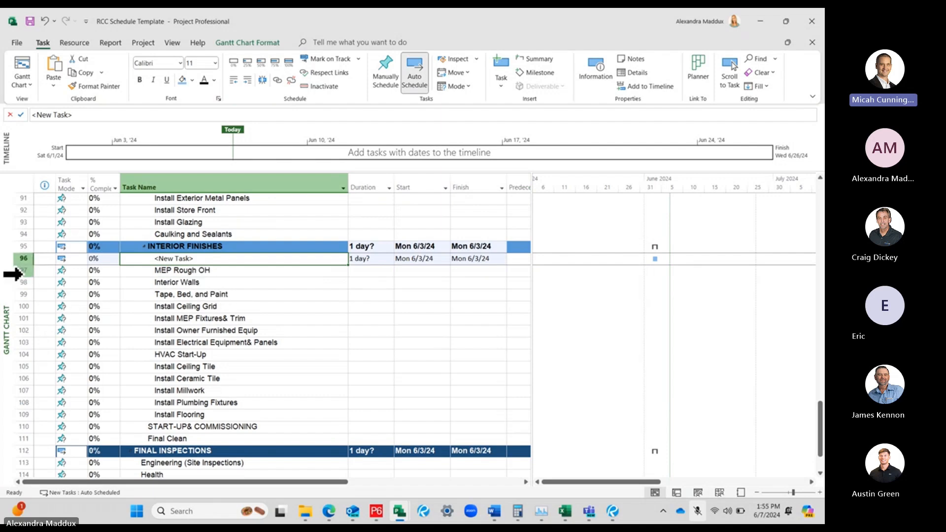
Indent the tasks from MEP Rough OH through Install Flooring under the new task
left_click(14, 274)
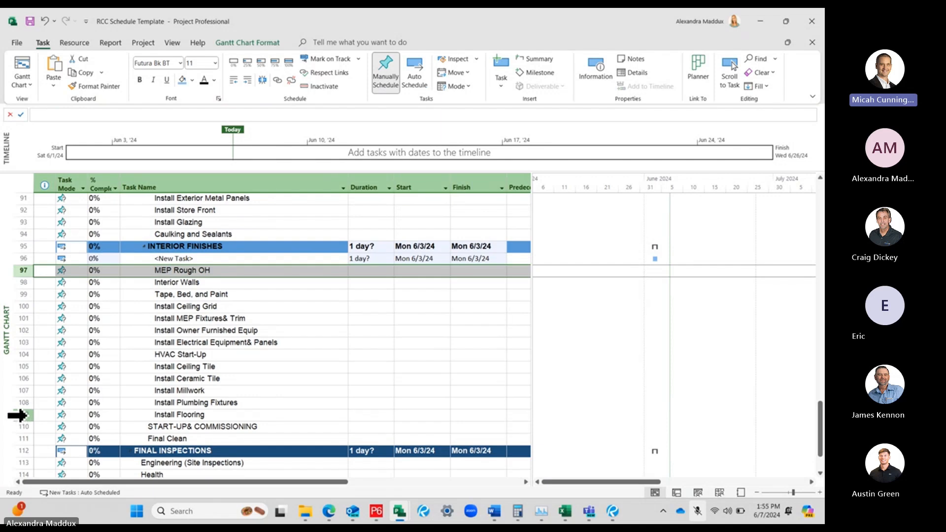
left_click(22, 415, "shift")
left_click(248, 80)
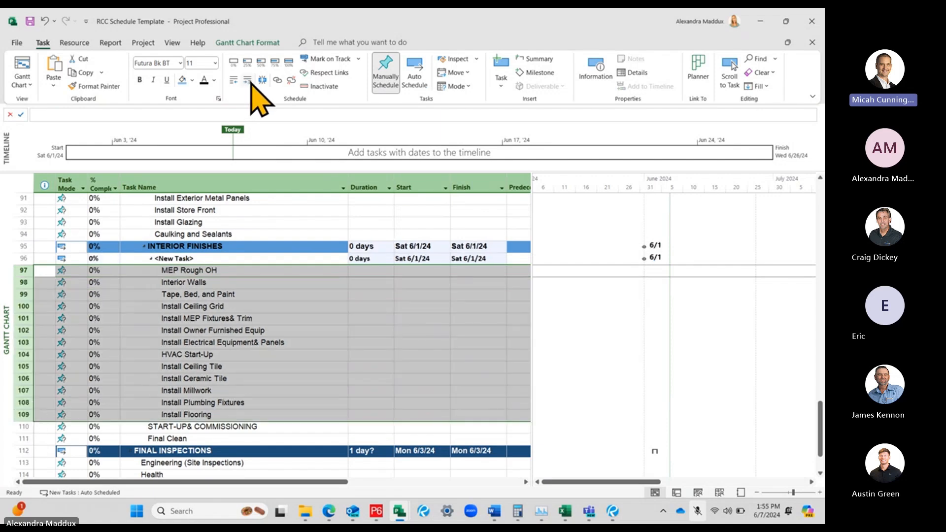
Rename the new summary task under INTERIOR FINISHES as Back of House
left_click(248, 258)
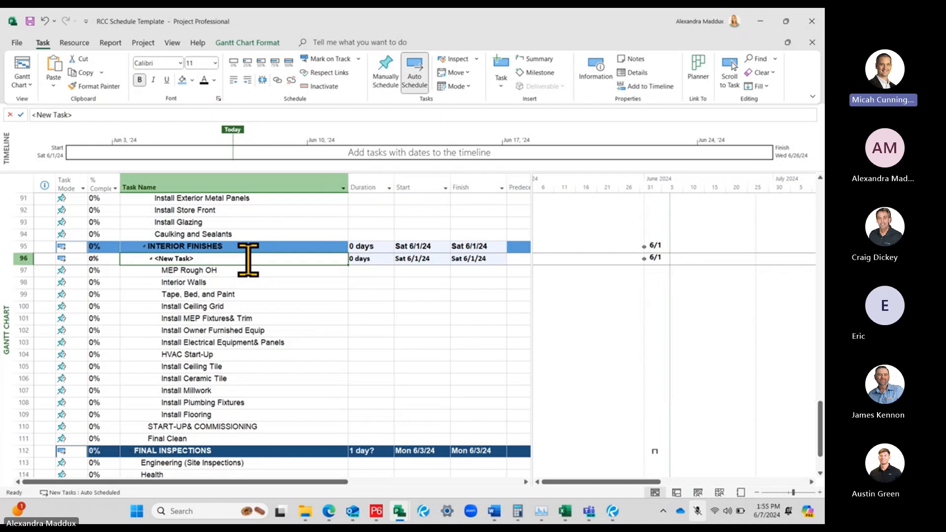
type("Back of House")
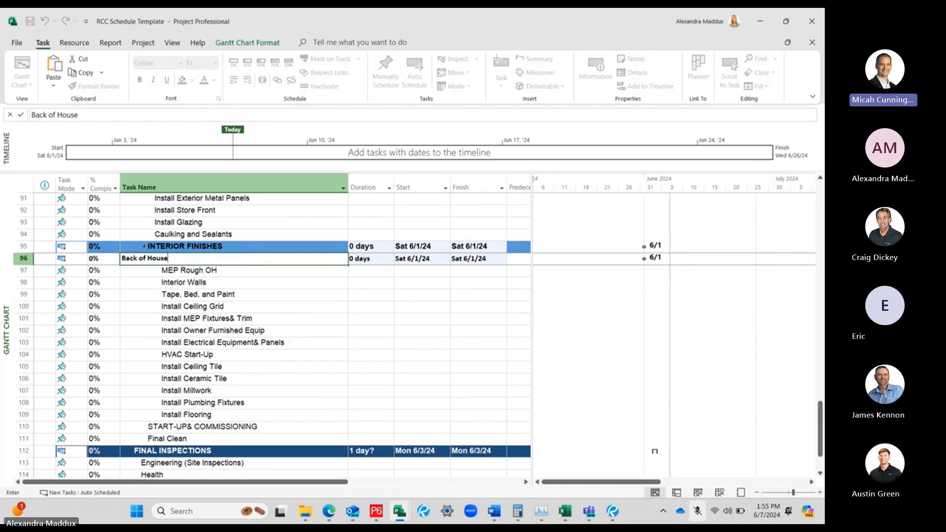
key("Return")
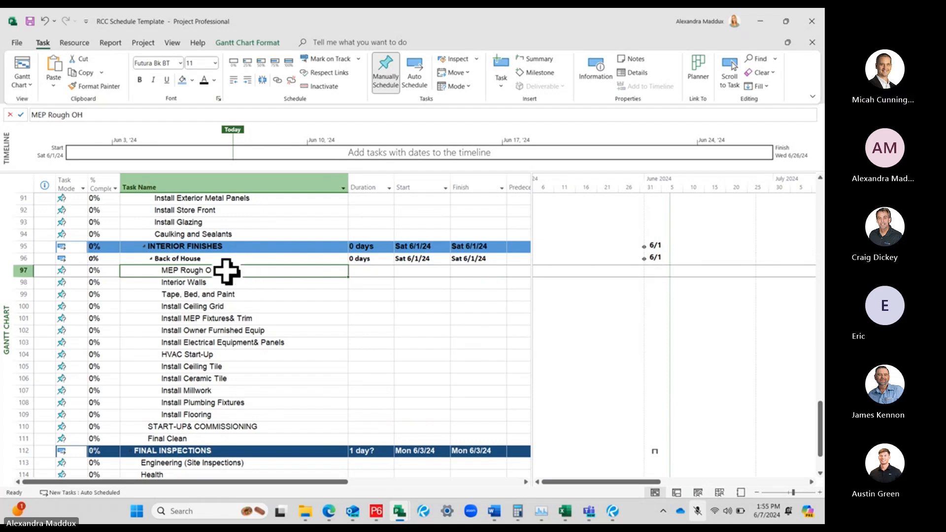
Undo the Back of House renaming and the indenting of the interior finishes tasks
left_click(190, 260)
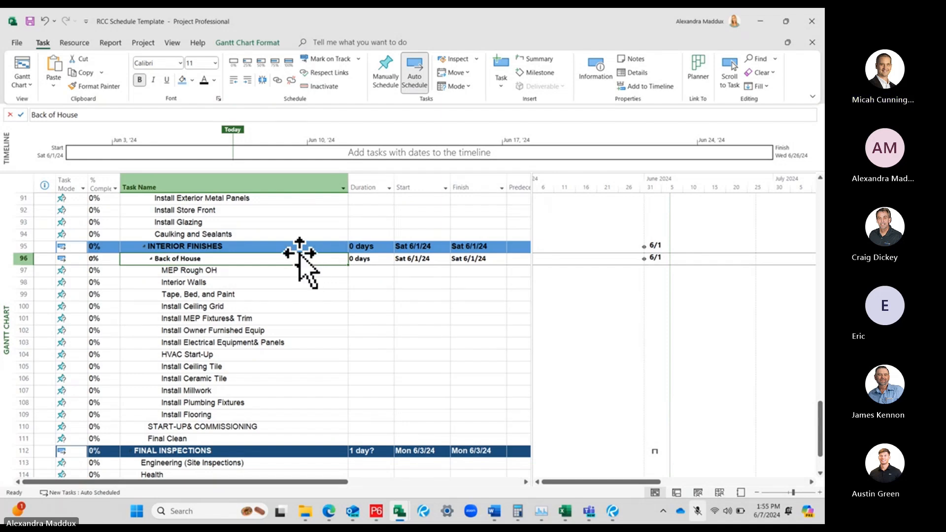
left_click(255, 269)
left_click(246, 258)
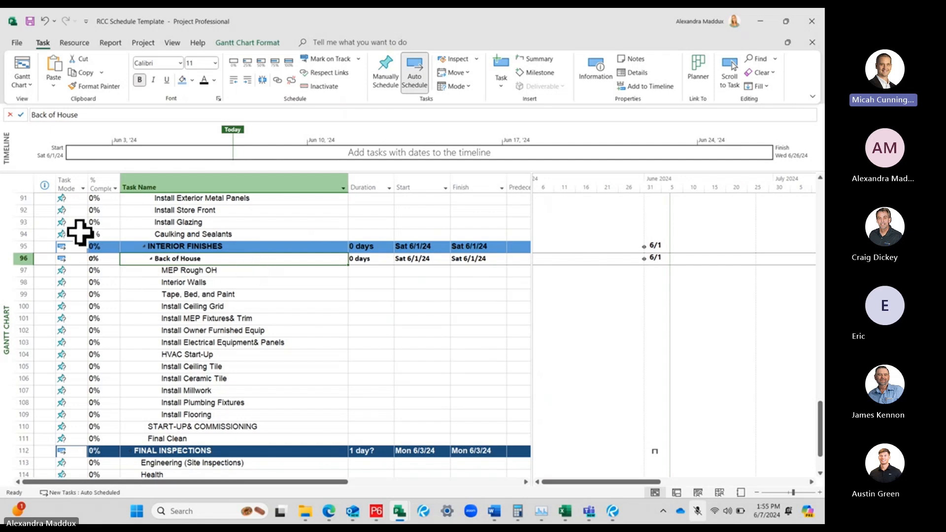
left_click(45, 21)
left_click(44, 22)
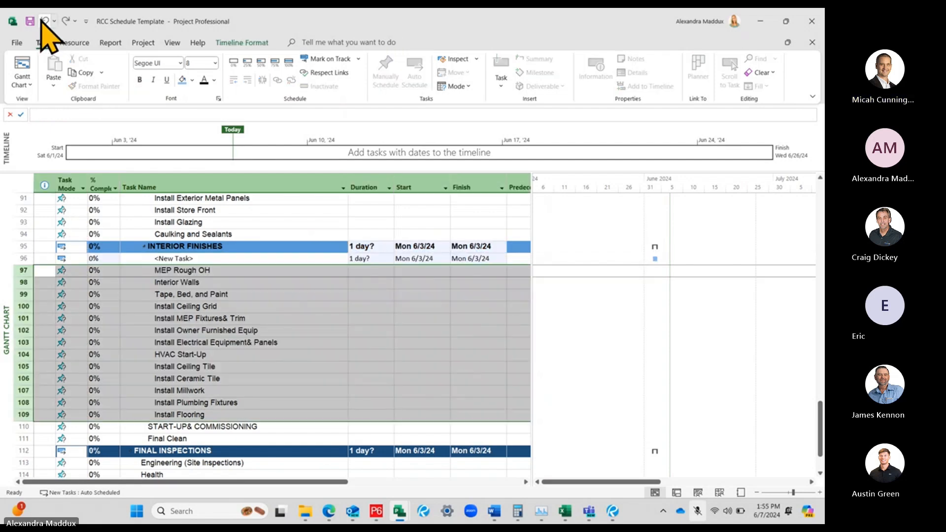
Move the new task below MEP Rough OH, indent it under that task and outdent it again
left_click(237, 350)
left_click(23, 258)
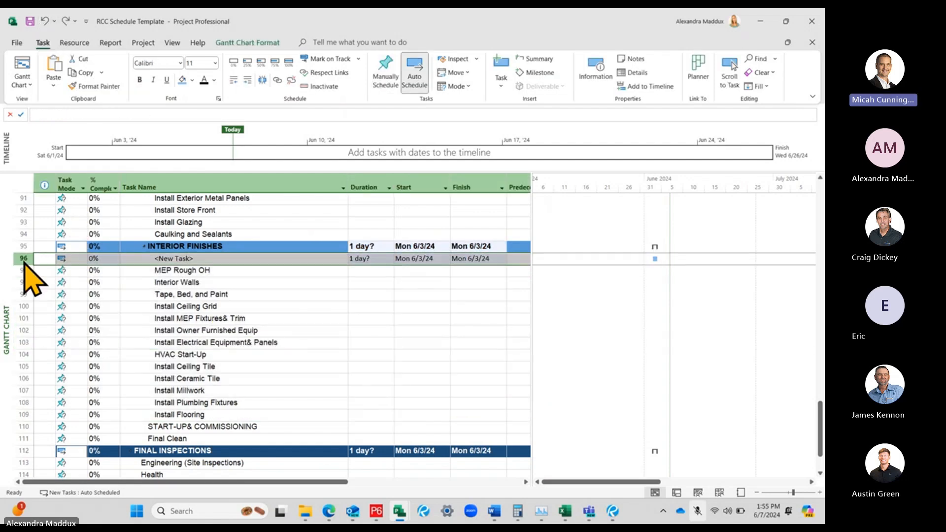
left_click_drag(24, 269, 24, 272)
left_click(251, 320)
left_click(222, 281)
left_click(221, 272)
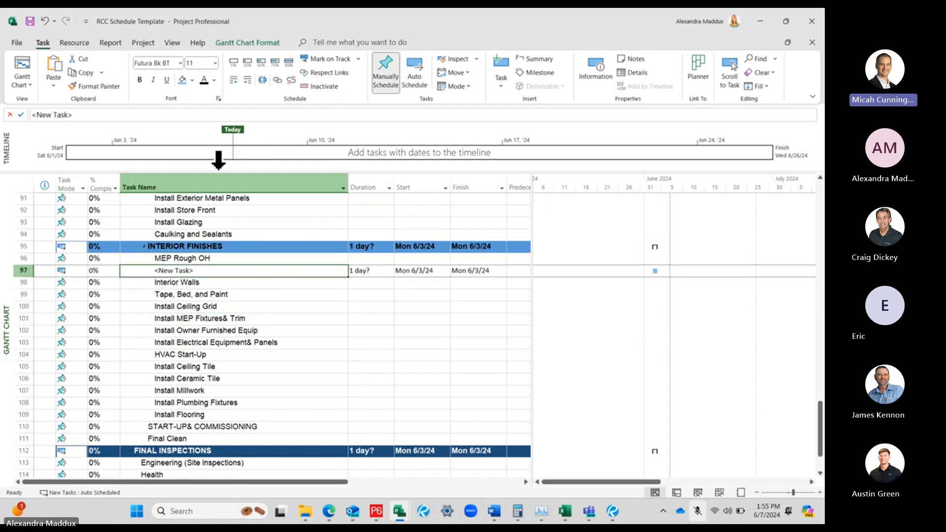
left_click(247, 79)
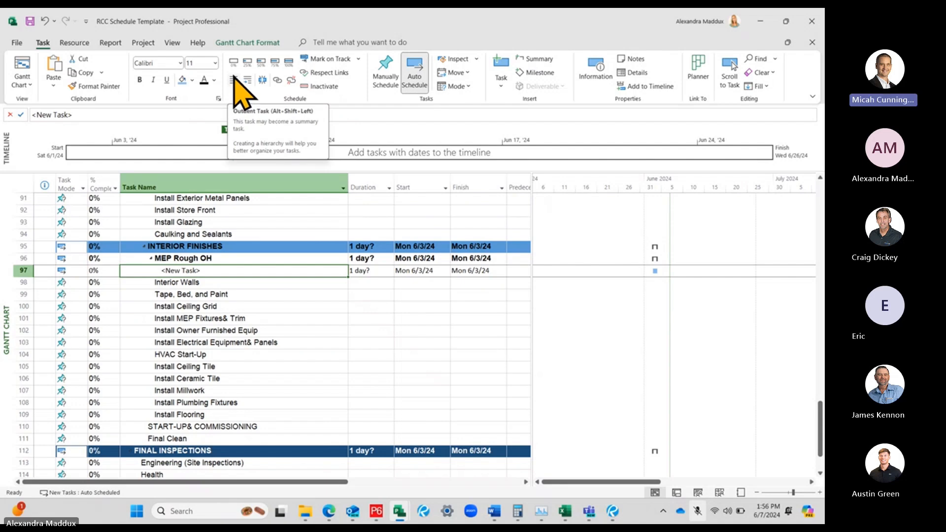
left_click(234, 81)
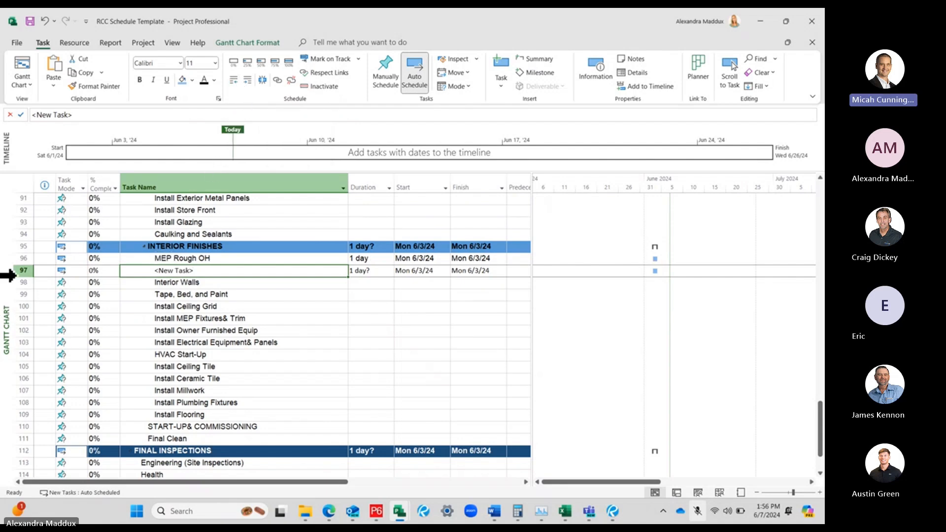
Move the new task back above MEP Rough OH, directly under INTERIOR FINISHES
left_click(21, 272)
left_click_drag(22, 272, 17, 250)
key("ctrl+z")
left_click(217, 293)
Indent MEP Rough OH through Install Flooring under the new task and rename that summary task as Back of House
left_click(22, 270)
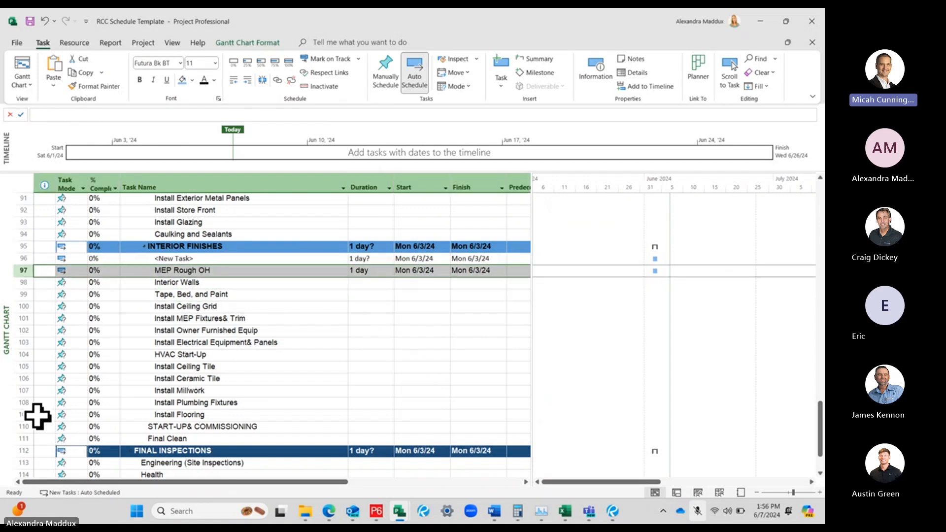
left_click(19, 414, "shift")
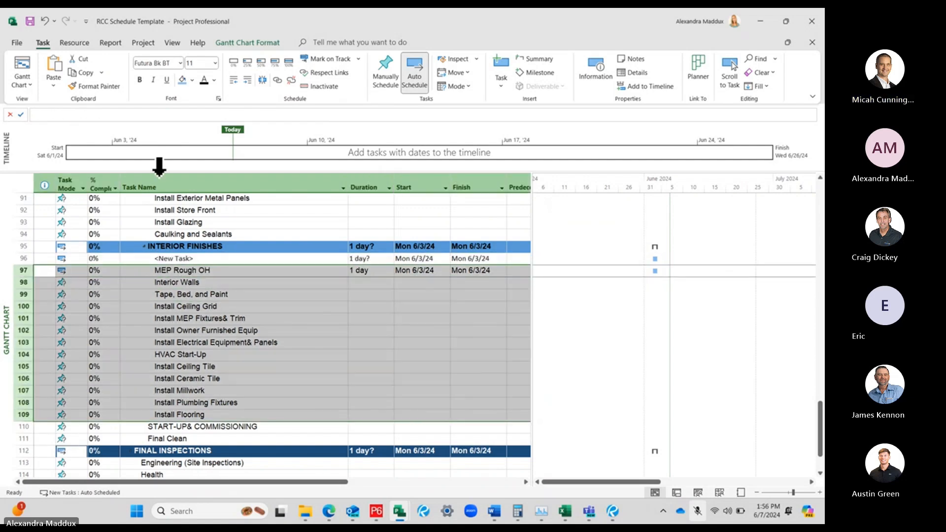
left_click(247, 79)
left_click(229, 257)
type("Back of House")
key("Return")
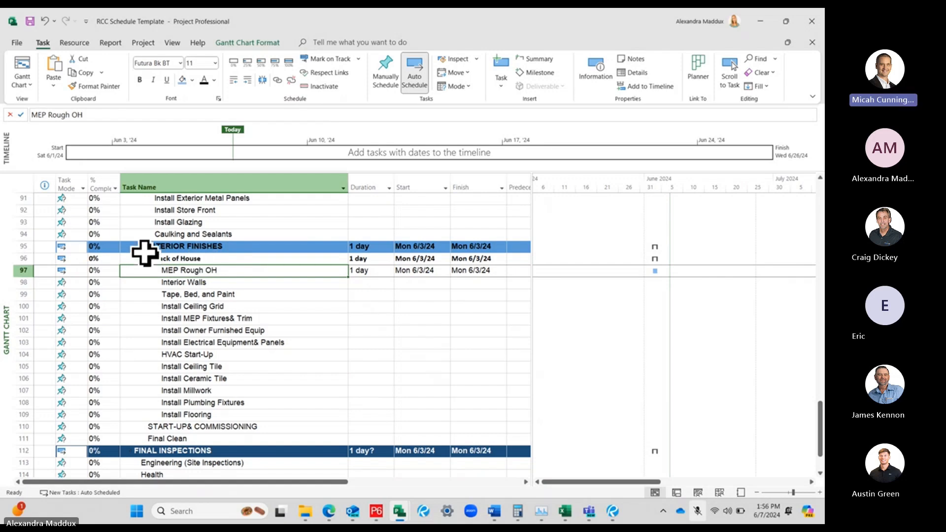
Collapse the Back of House summary and paste a copy of it with its subtasks directly below
left_click(149, 259)
left_click(150, 259)
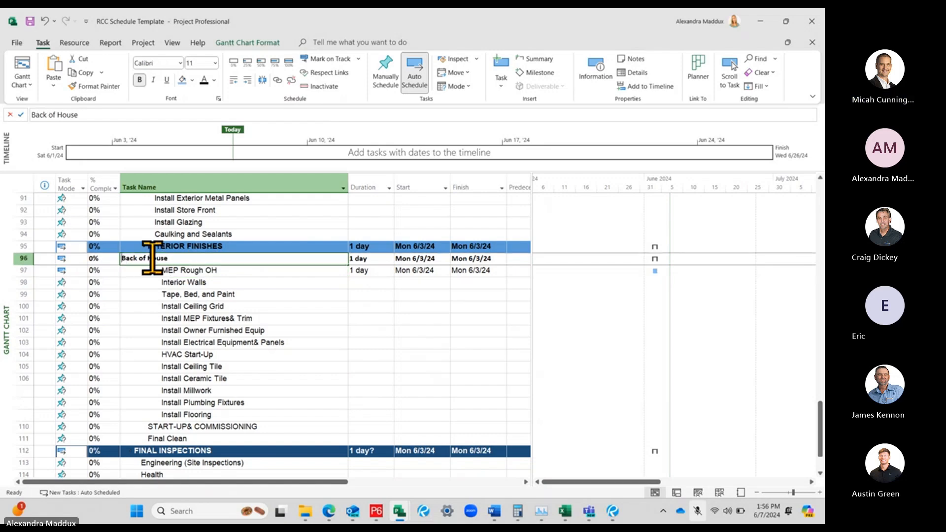
left_click(17, 257)
left_click(23, 271)
key("ctrl+v")
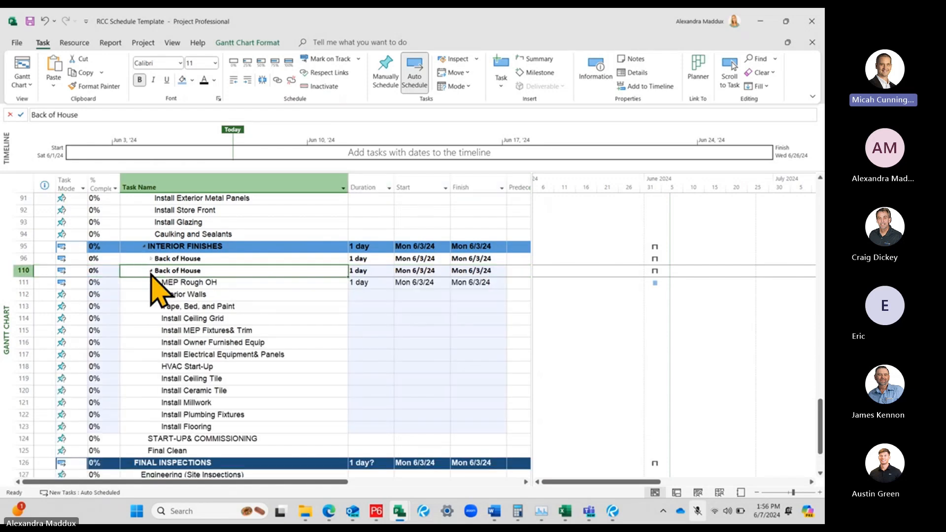
Collapse the copied Back of House summary and rename it as Sales
type("S")
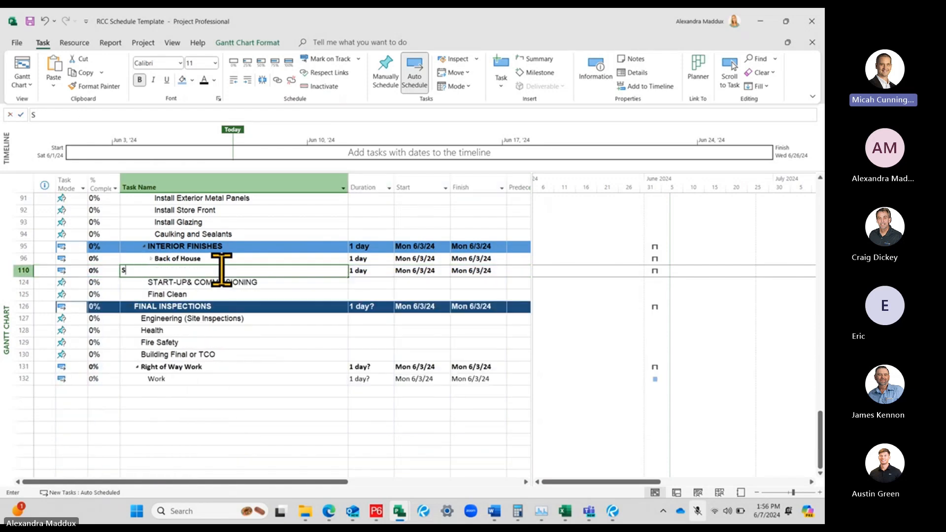
type("ales")
key("Return")
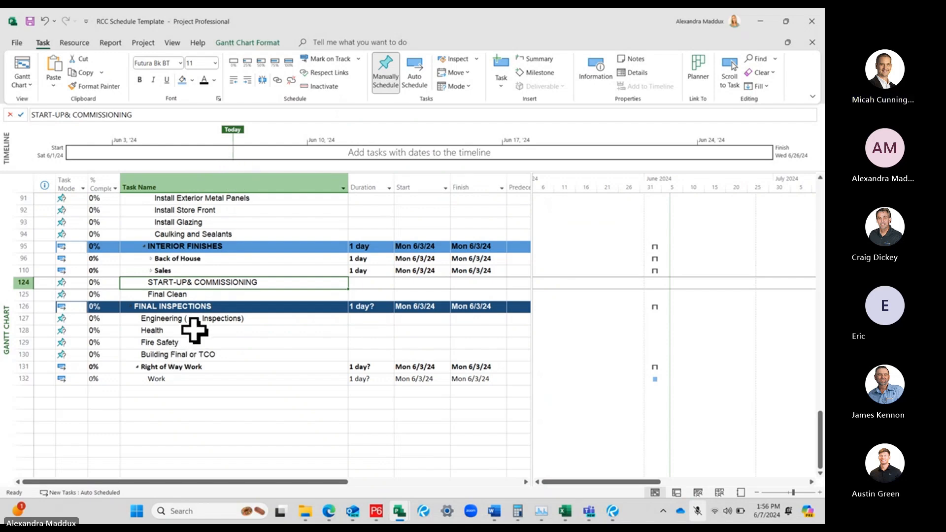
Outdent the Right of Way Work summary task by one level to match FINAL INSPECTIONS
left_click(193, 366)
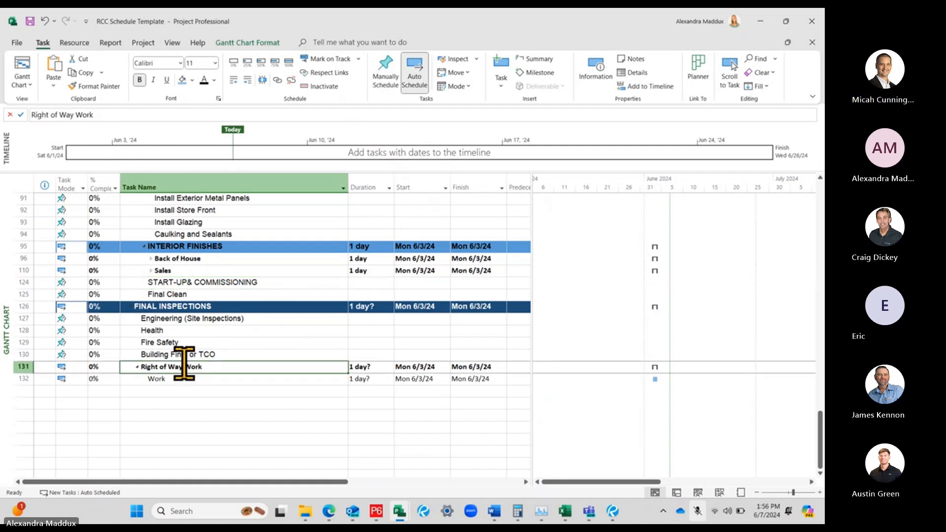
scroll(197, 335, "down", 1)
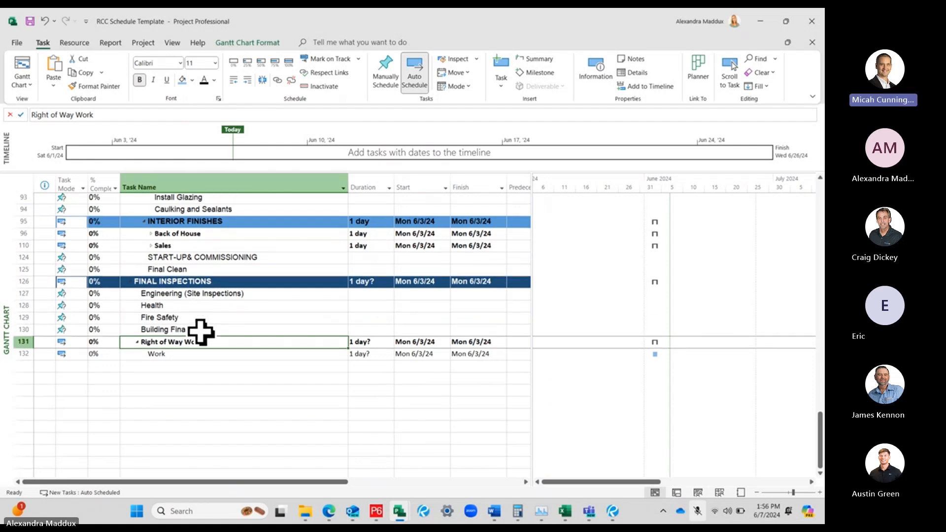
left_click(235, 80)
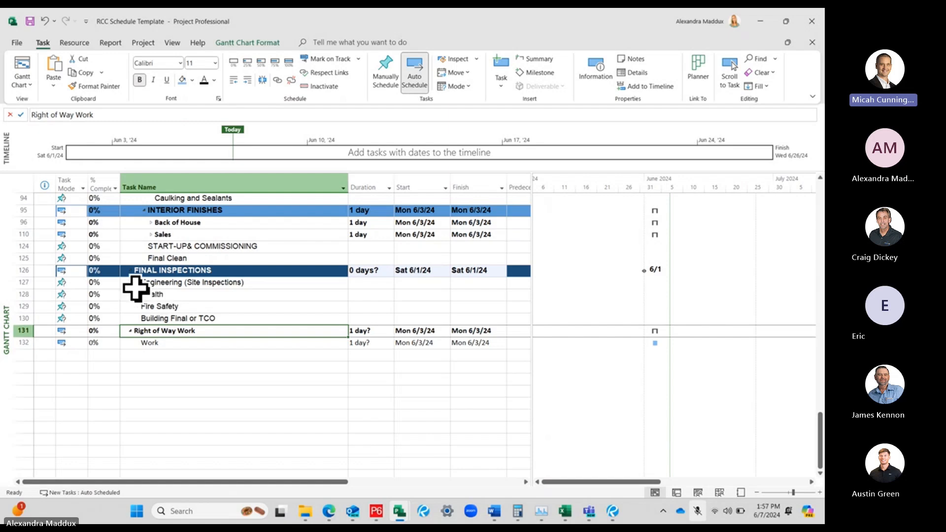
left_click(17, 43)
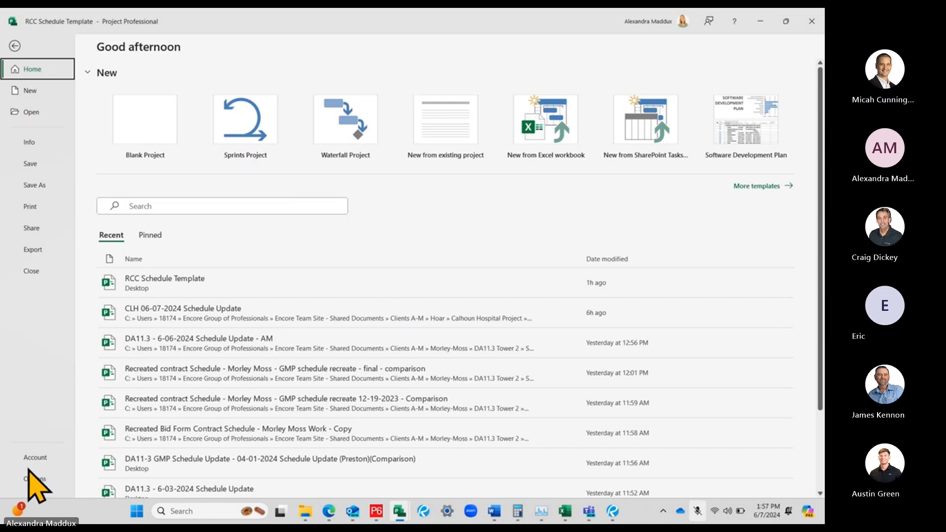
left_click(14, 46)
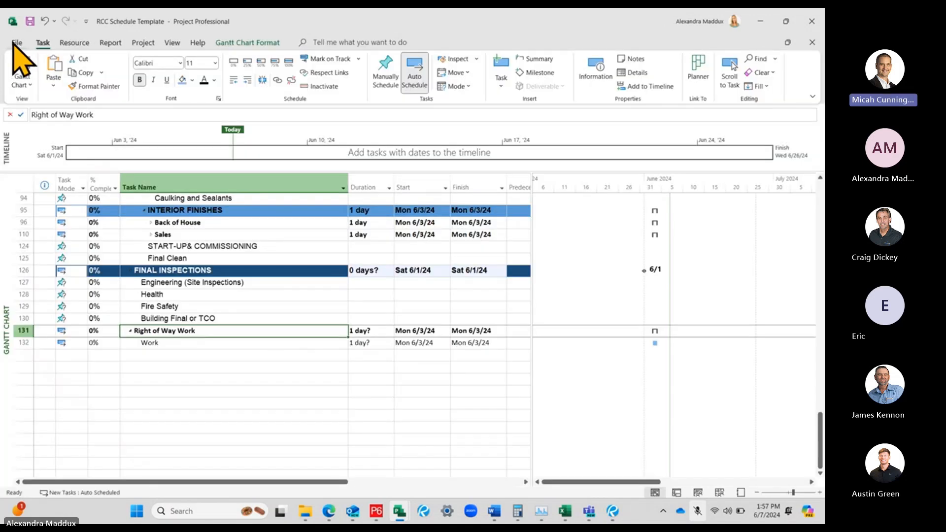
left_click(17, 44)
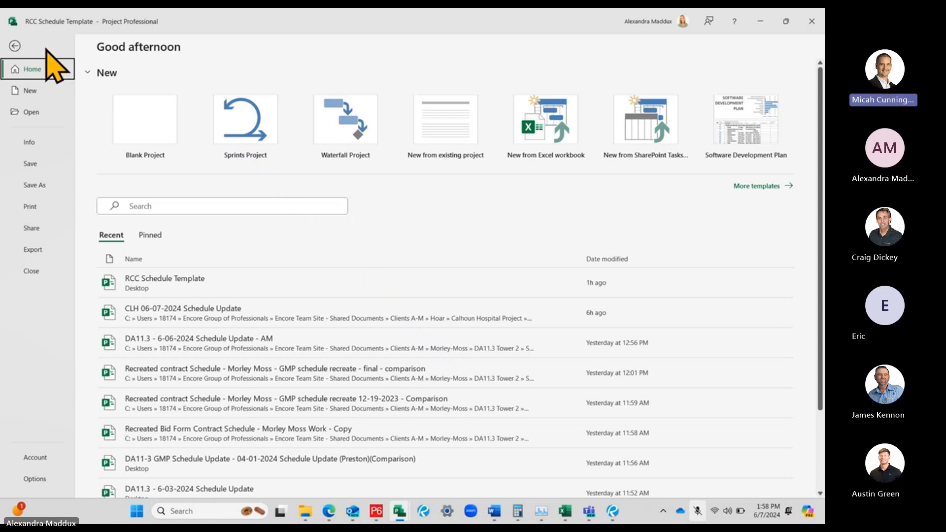
left_click(13, 45)
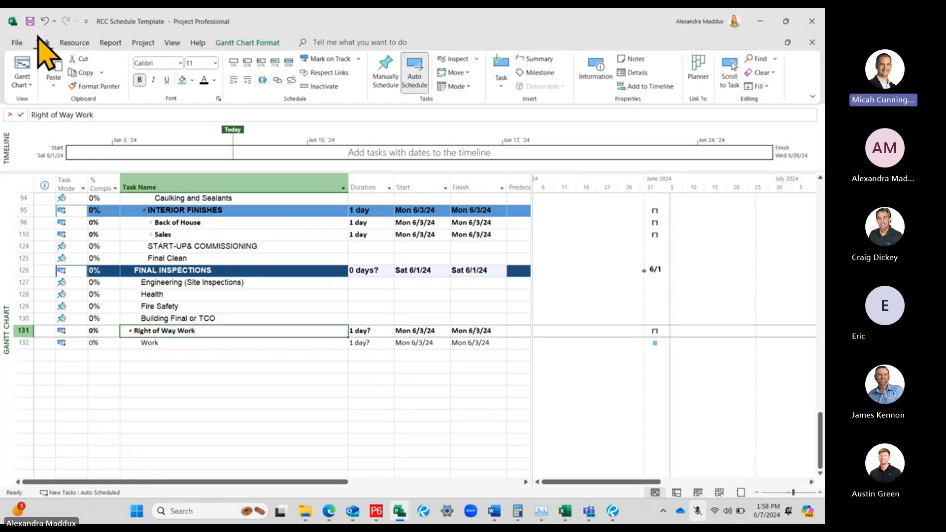
left_click(17, 42)
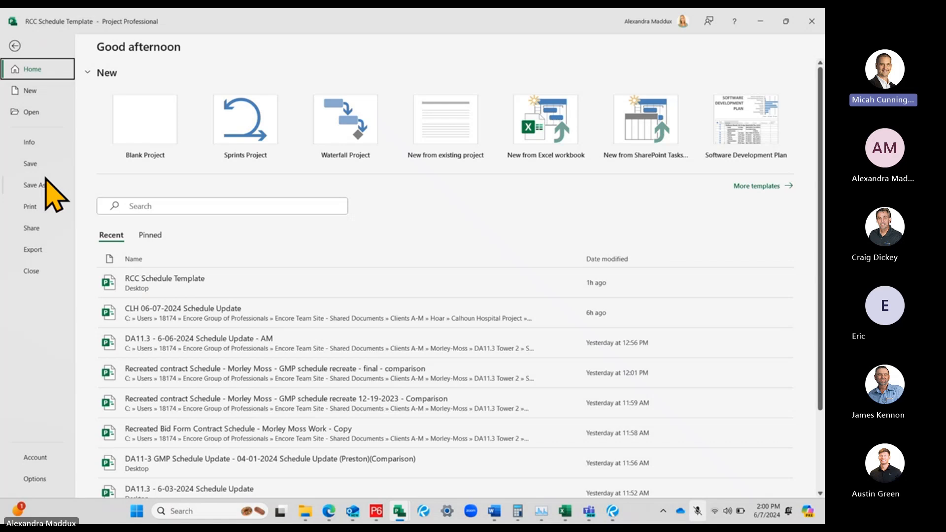
left_click(15, 46)
Switch to File Explorer and make a copy of the RCC Schedule Template file in the Desktop folder
left_click(301, 520)
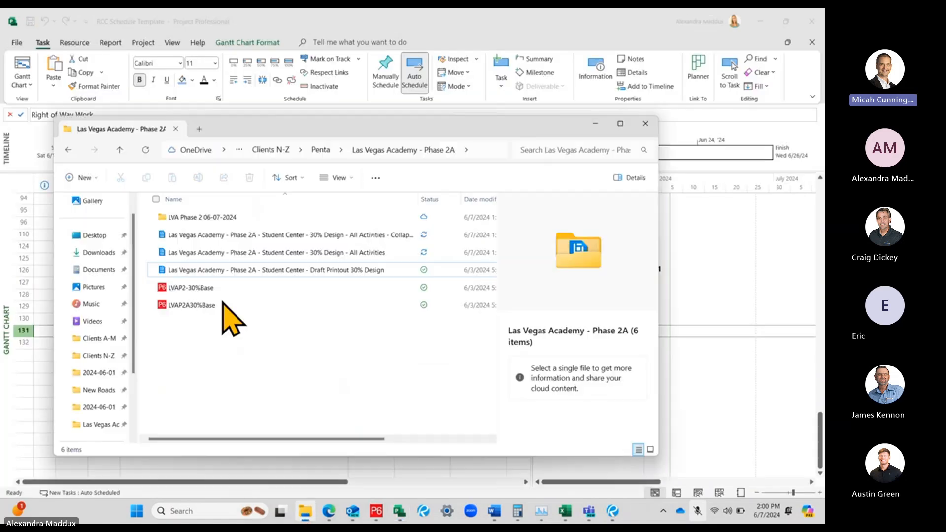
left_click(91, 235)
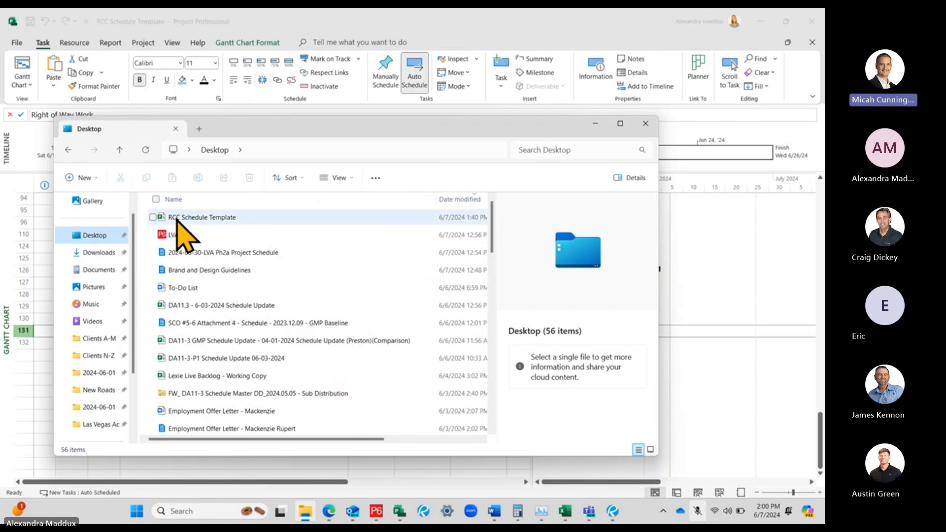
right_click(211, 218)
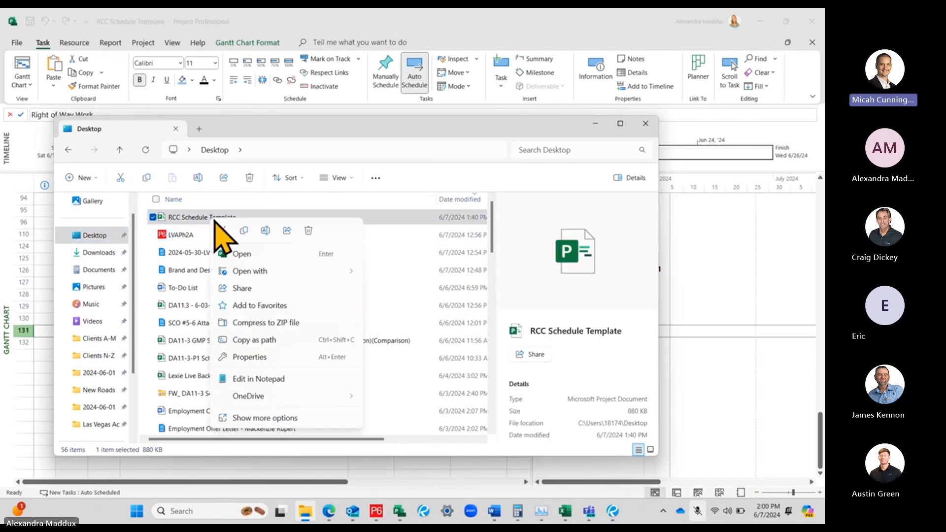
left_click(243, 231)
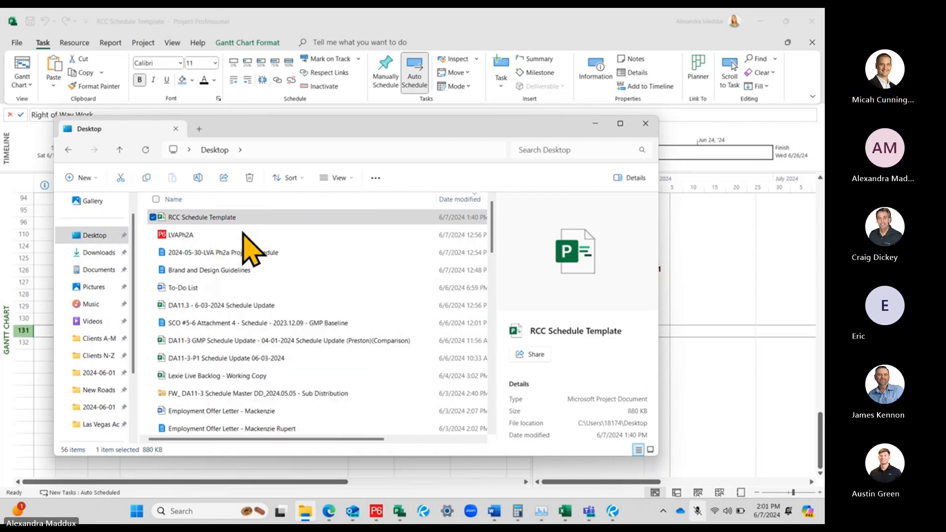
right_click(148, 230)
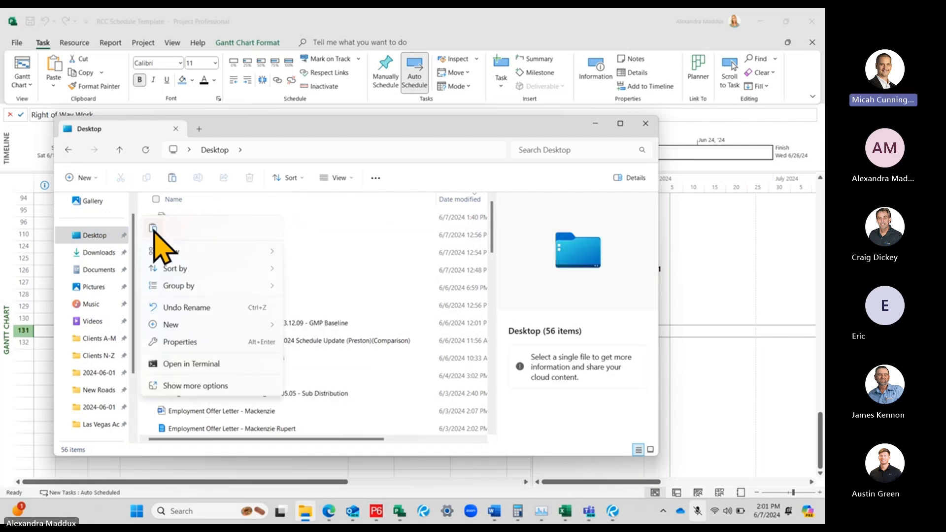
left_click(157, 236)
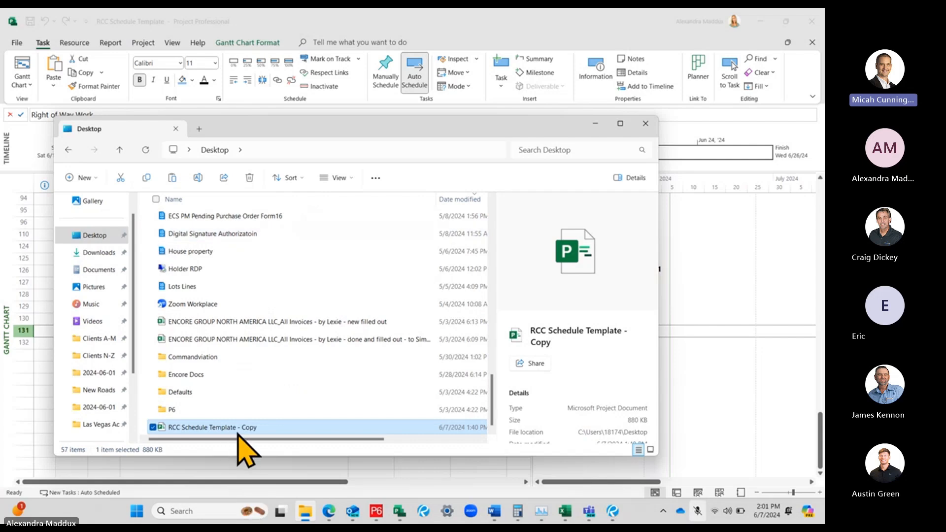
Rename the copied file as RCC Schedule Template - 06-07-24 Schedule Update
left_click(248, 428)
double_click(248, 428)
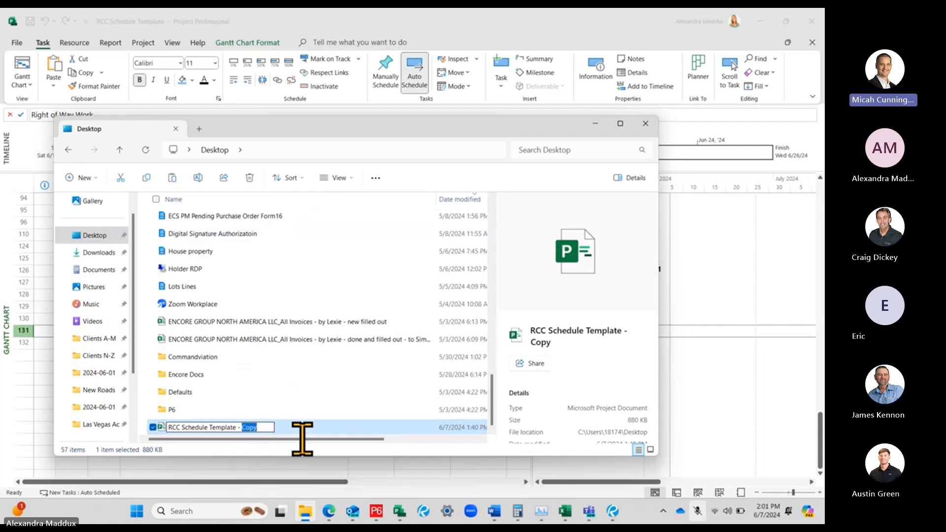
type("06-")
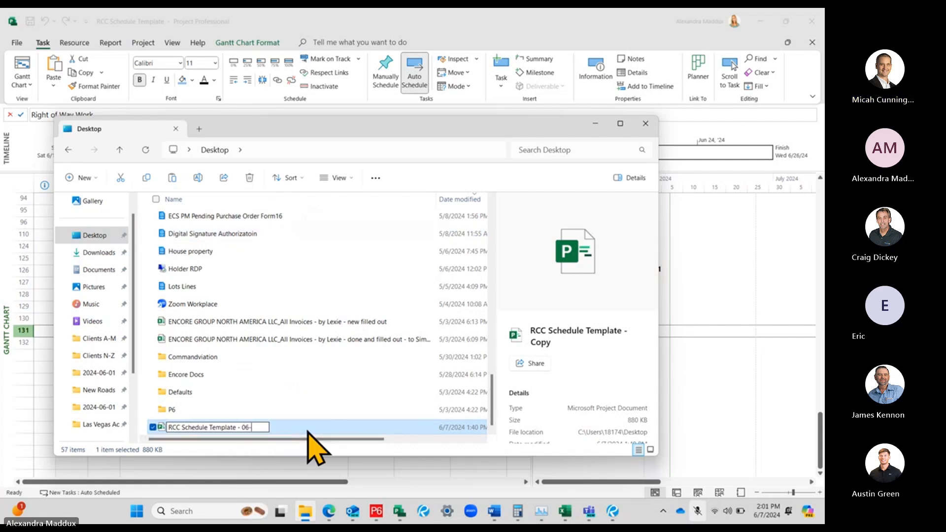
type("07-24 Schedule Update")
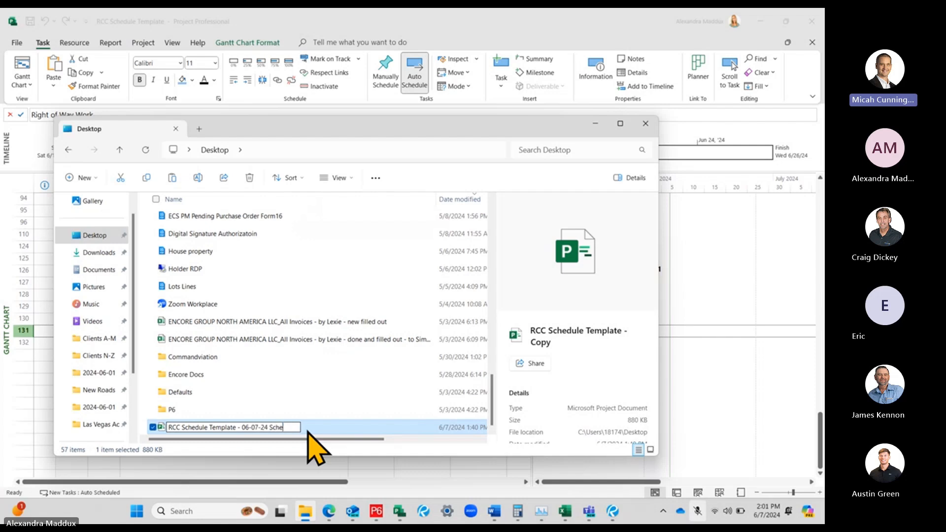
key("Return")
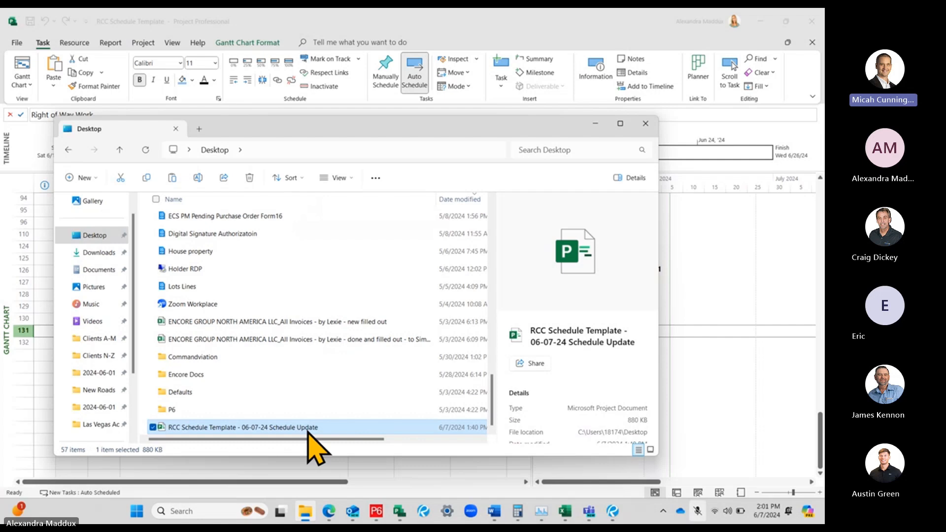
Switch back to Project and examine the project information, including the Start Date calendar, without changing the date
left_click(732, 397)
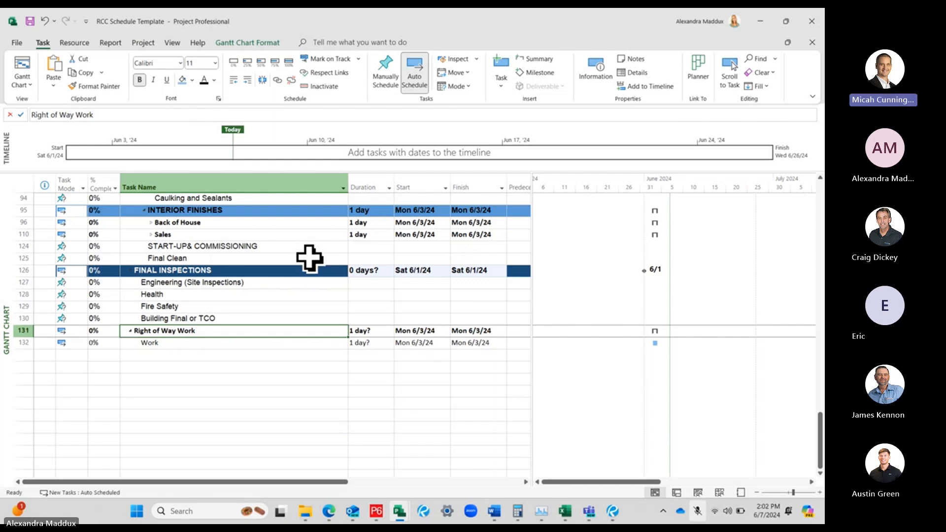
left_click(17, 42)
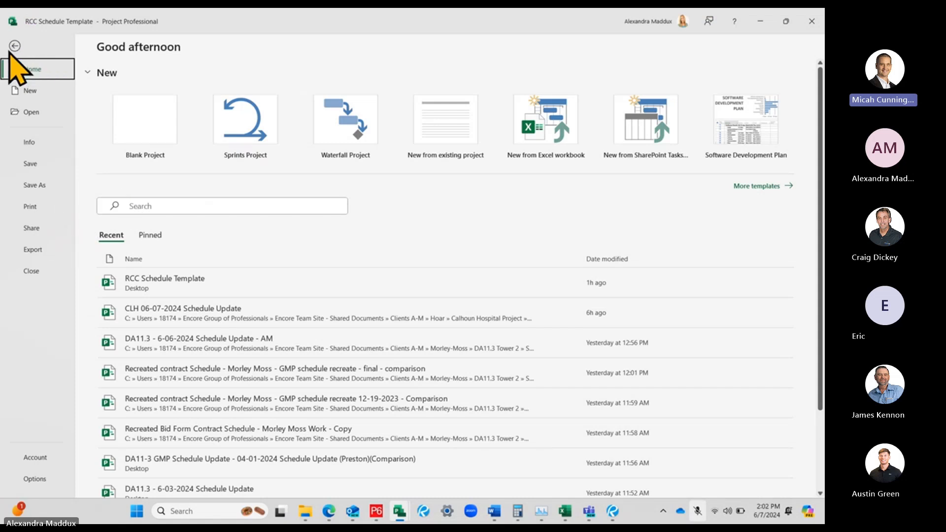
left_click(33, 140)
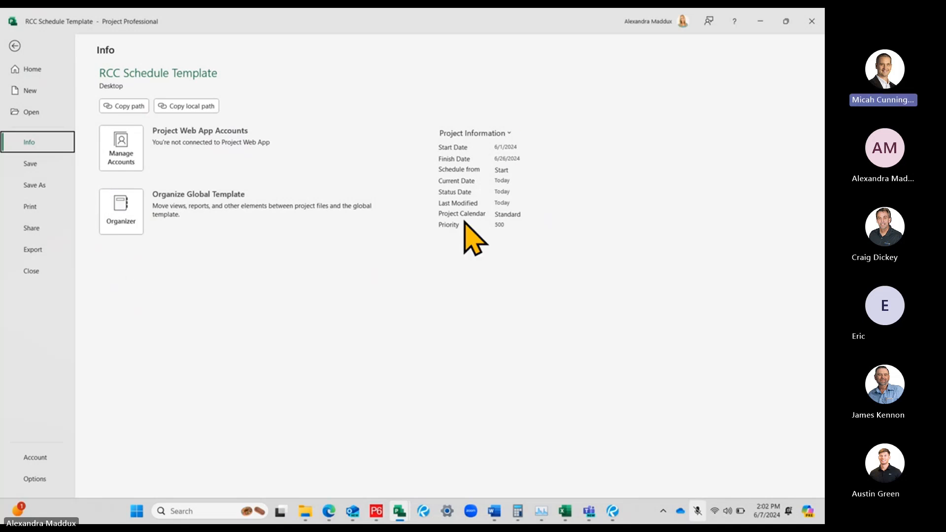
left_click(526, 147)
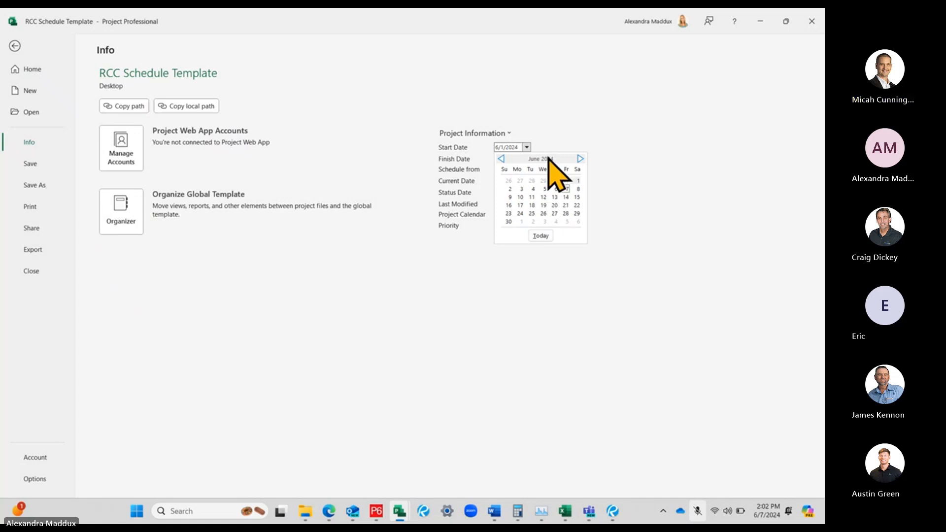
left_click(526, 148)
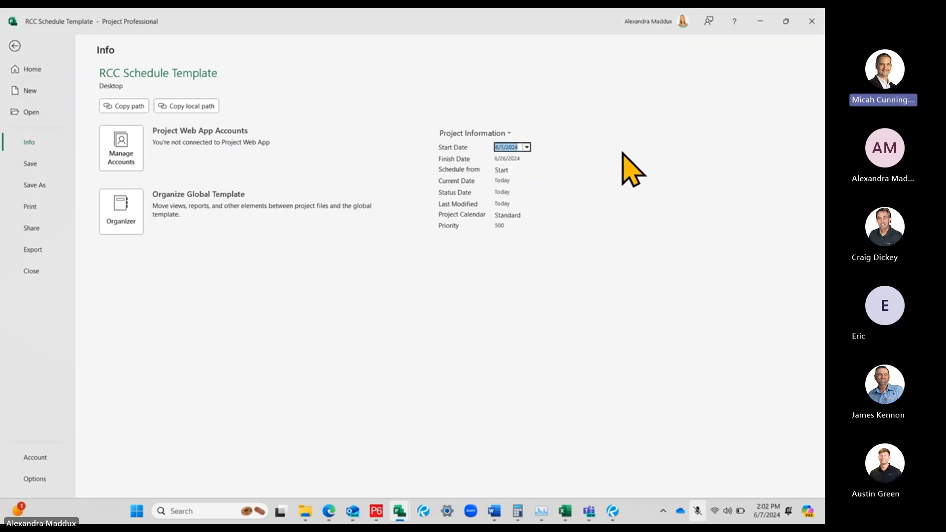
left_click(621, 156)
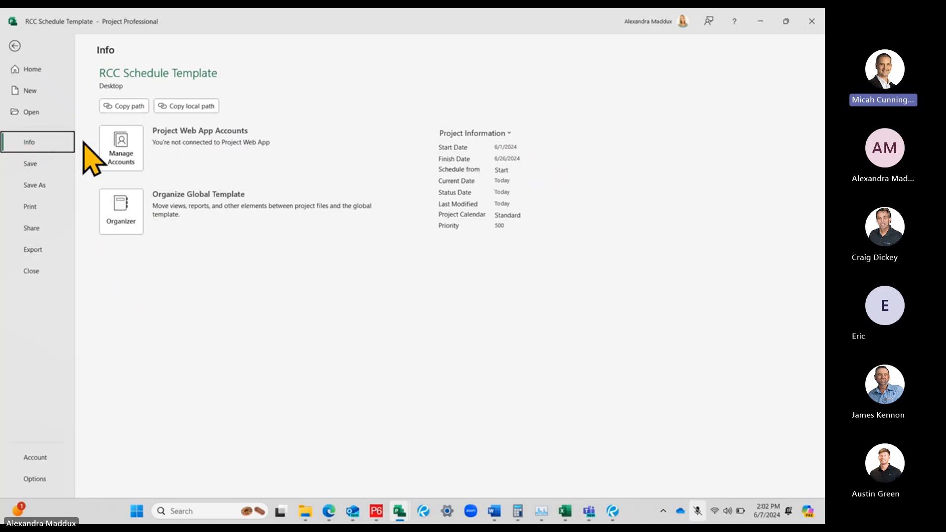
Set the project's start date to 6/3/2024 in the project information
left_click(512, 147)
left_click(526, 147)
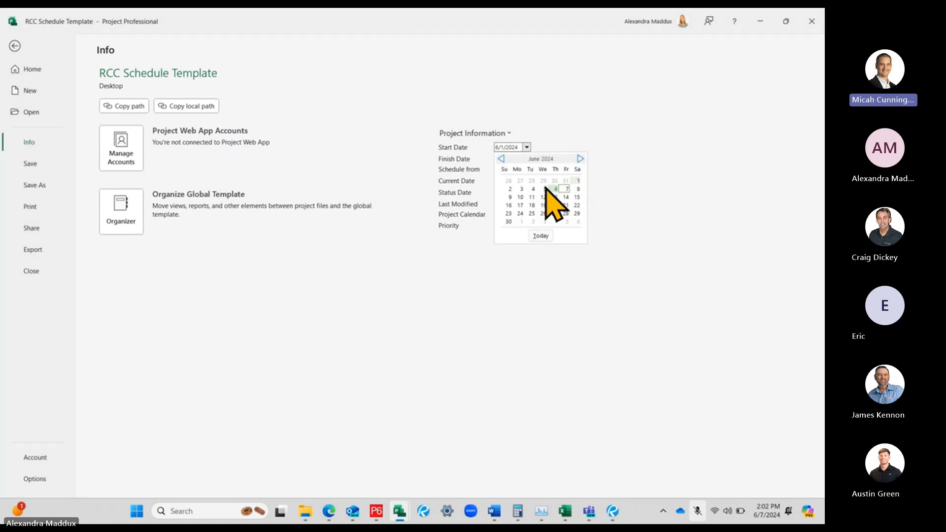
left_click(521, 190)
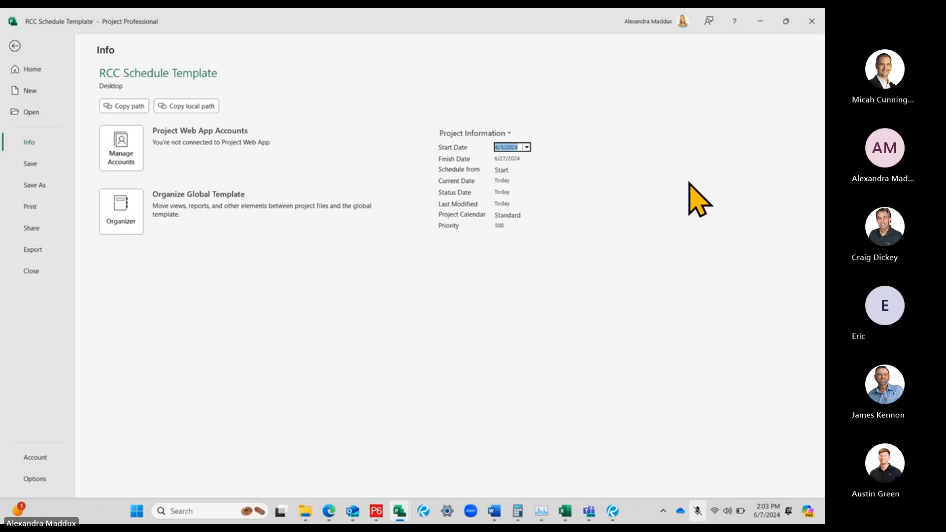
left_click(643, 191)
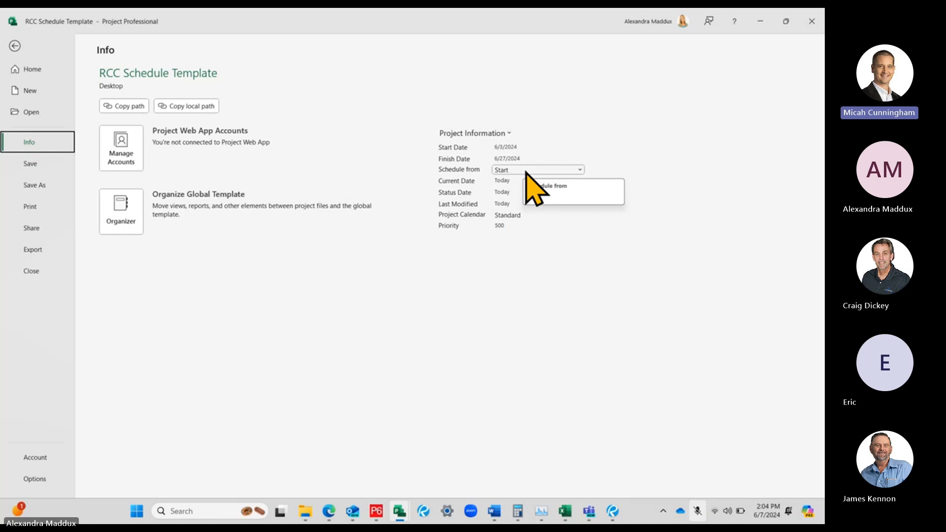
Examine the Schedule from choices and the additional Project Information options without changing any setting
left_click(526, 172)
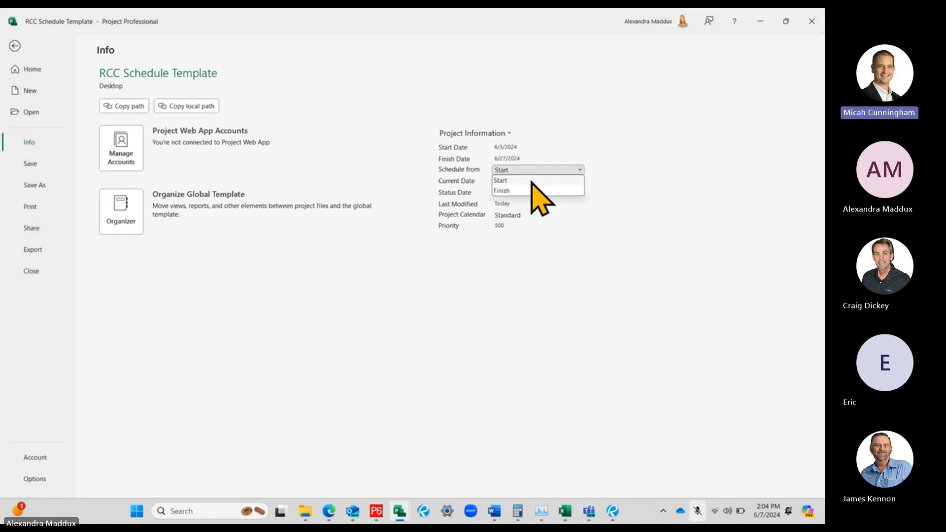
left_click(625, 185)
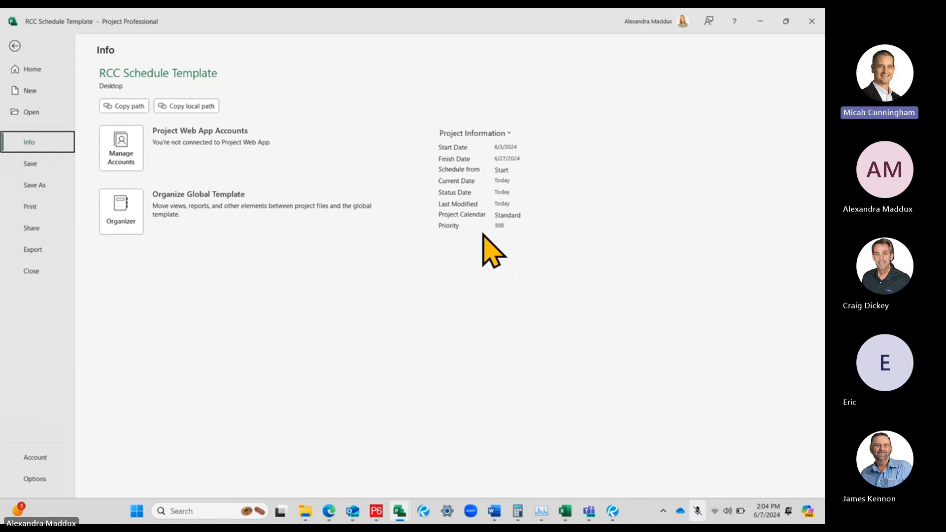
left_click(474, 135)
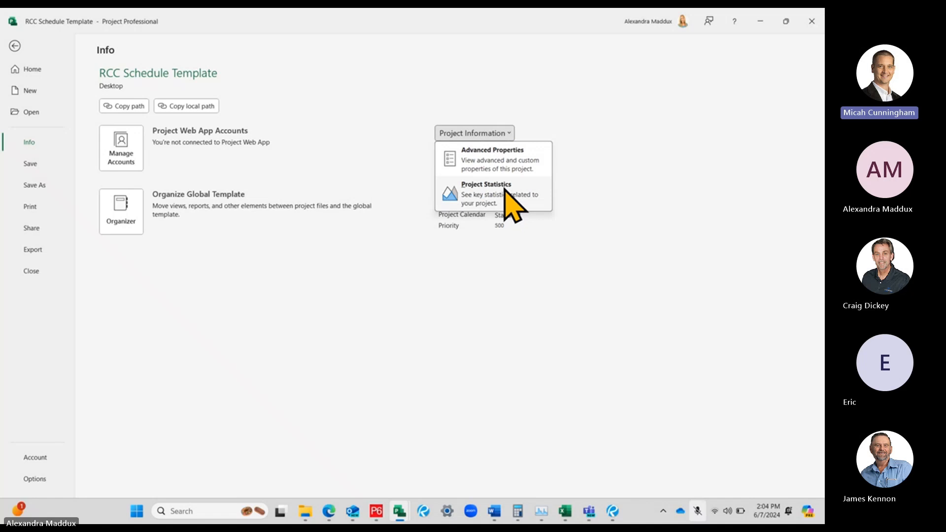
key("Escape")
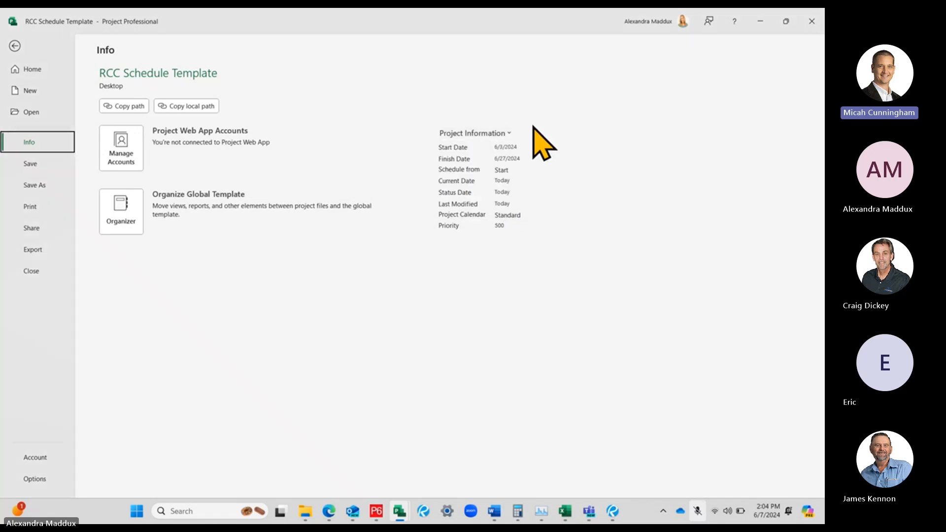
left_click(487, 132)
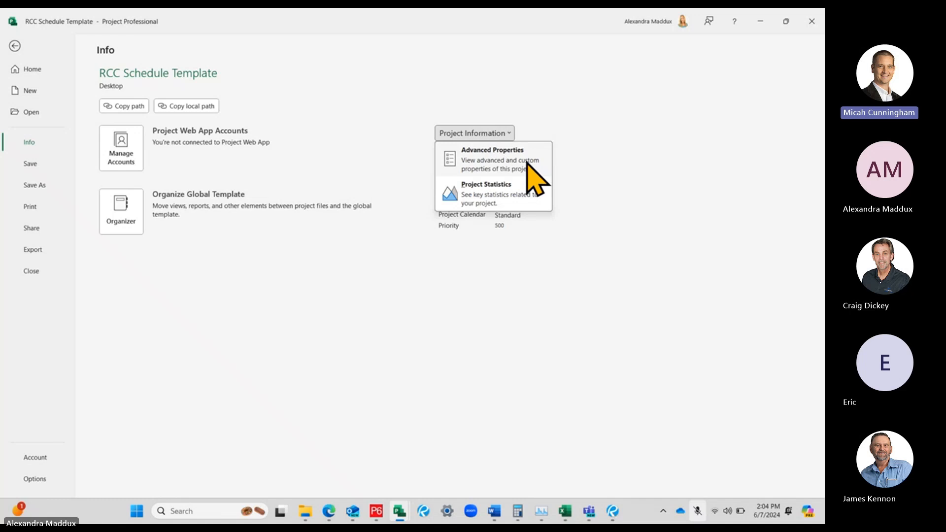
key("Escape")
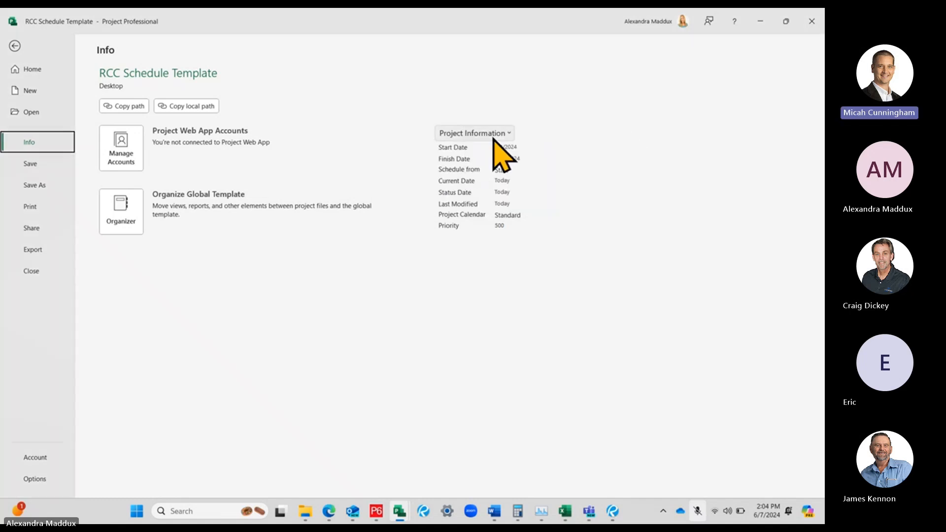
View the summary details in the project's Advanced Properties, close them unchanged and return to the schedule
left_click(450, 134)
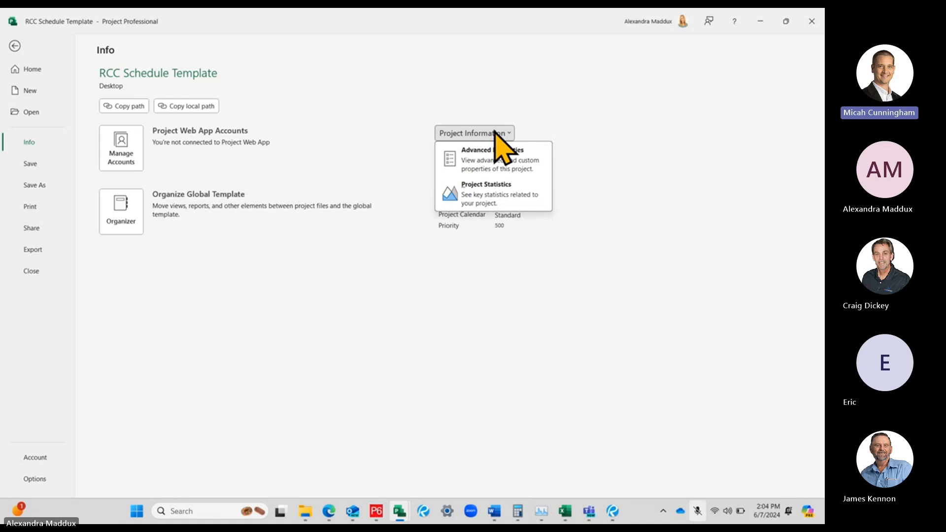
left_click(495, 168)
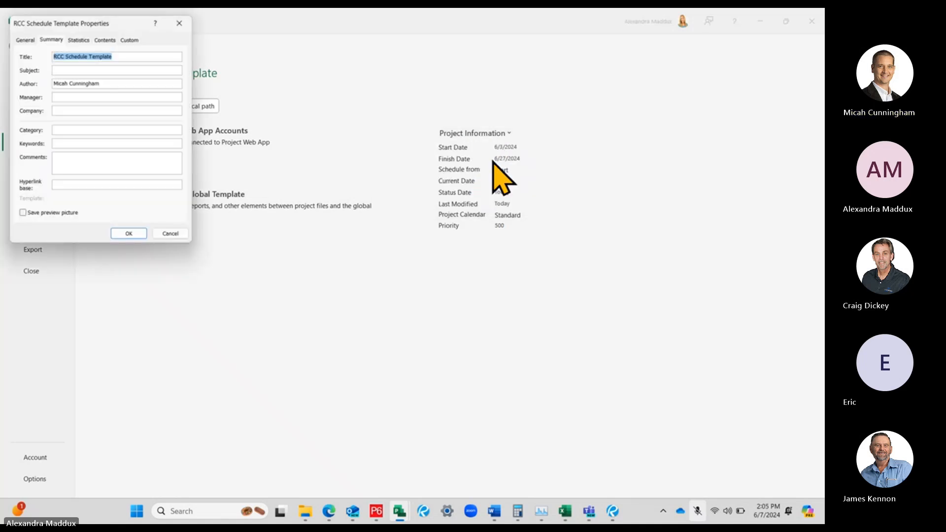
left_click_drag(36, 25, 363, 98)
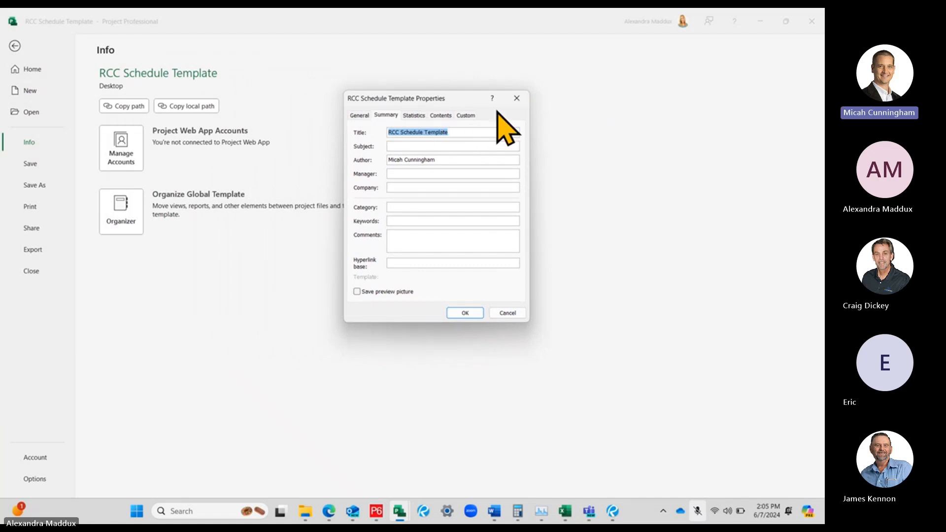
left_click(516, 98)
left_click(15, 46)
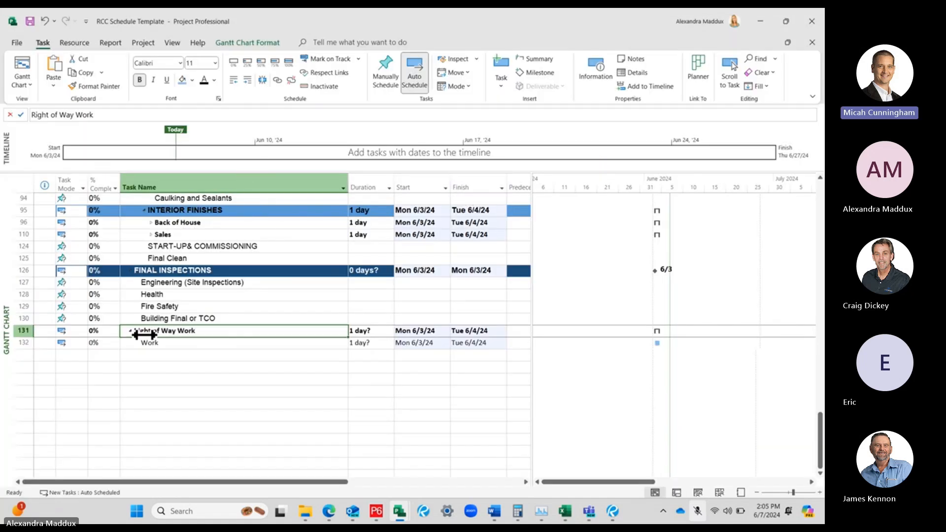
Reopen the project's Advanced Properties and set the title to Training Session 1 Project
left_click(17, 42)
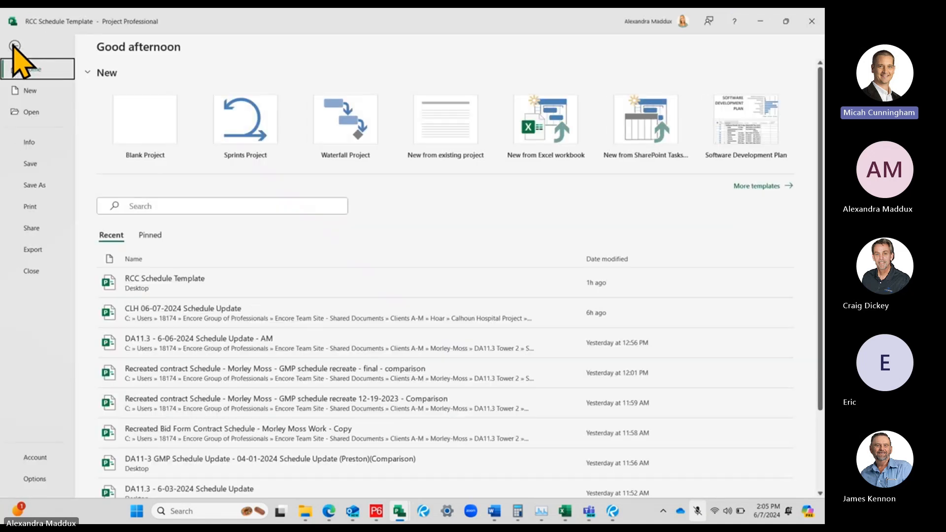
left_click(32, 144)
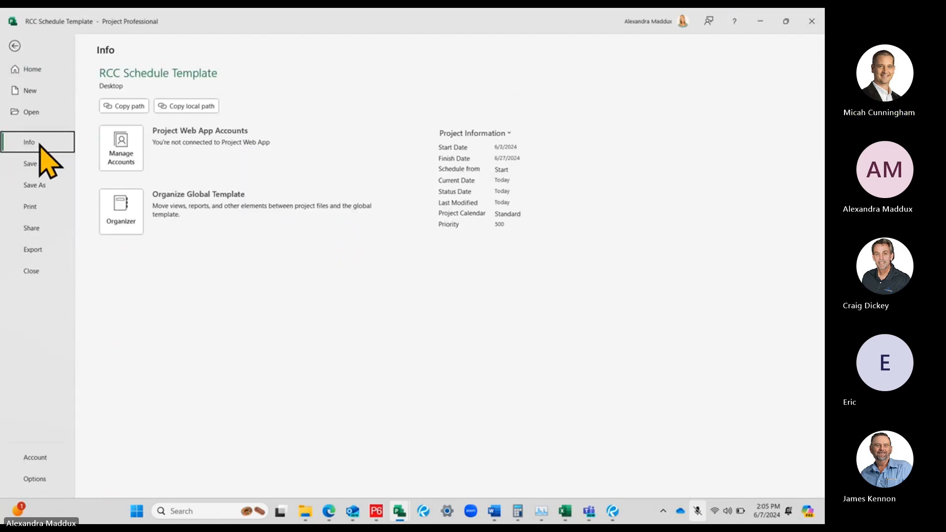
left_click(480, 133)
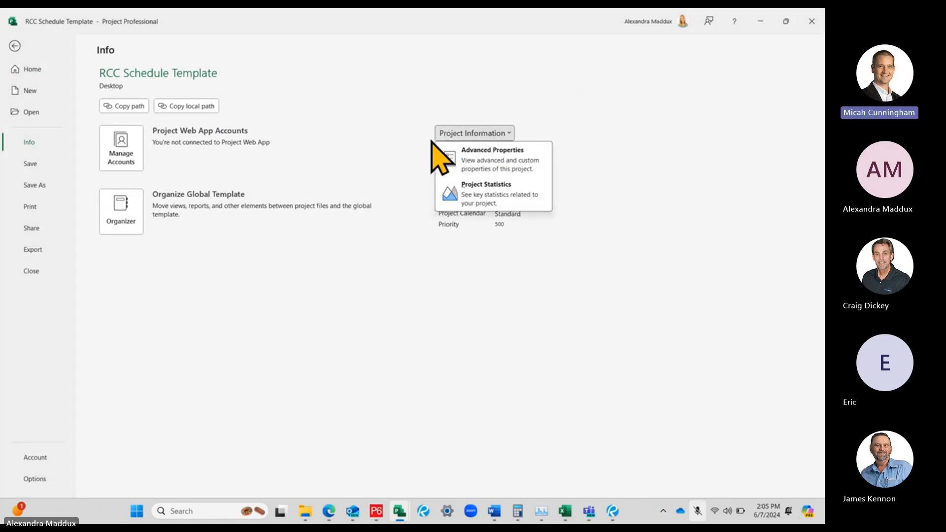
left_click(482, 159)
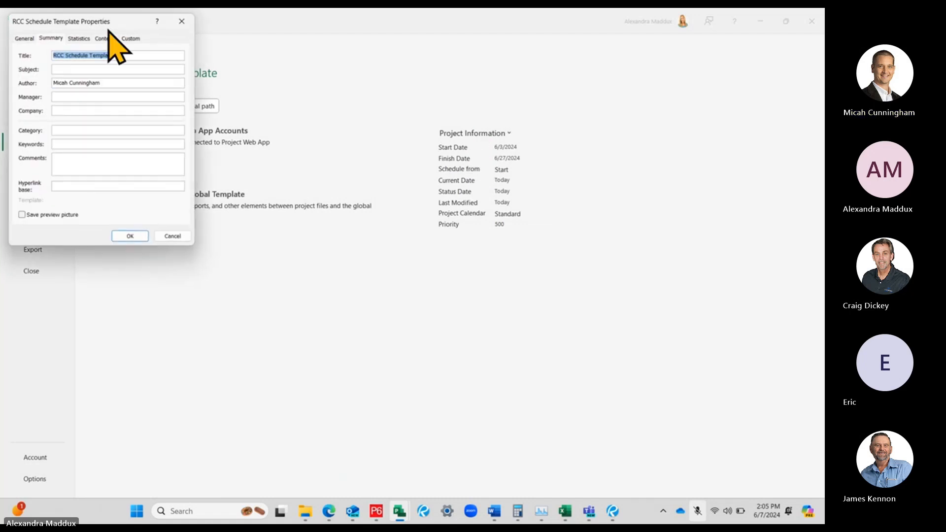
left_click_drag(101, 22, 388, 103)
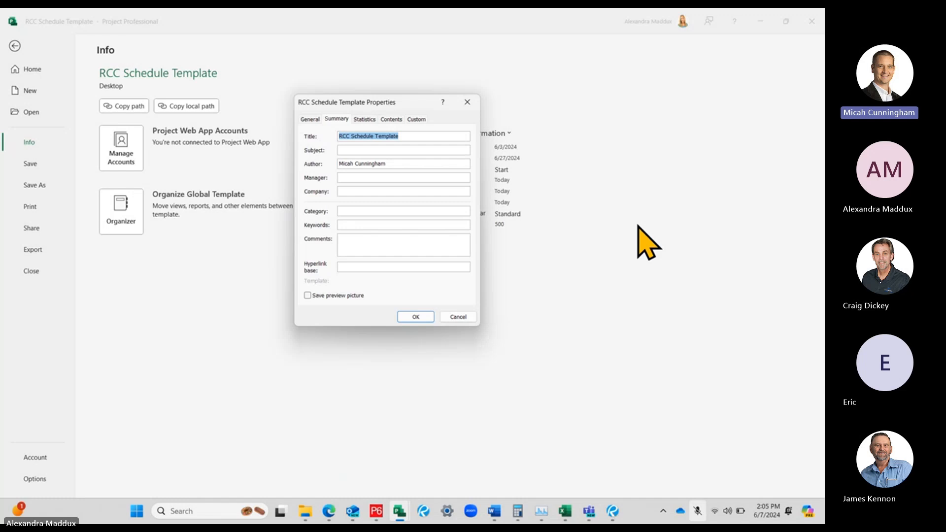
type("Training Session 1 Project")
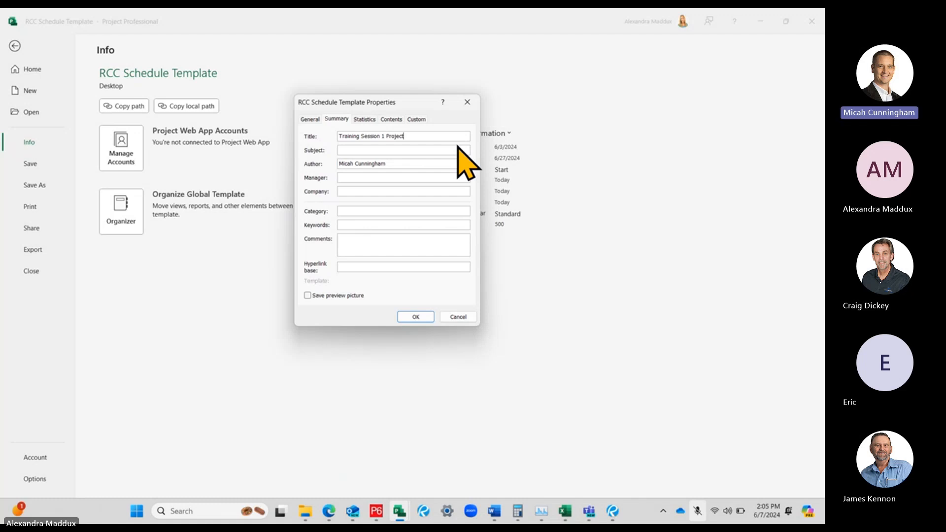
Look over the Author, Subject and Company summary fields, and try the Save preview picture option on and off
left_click_drag(400, 103, 433, 110)
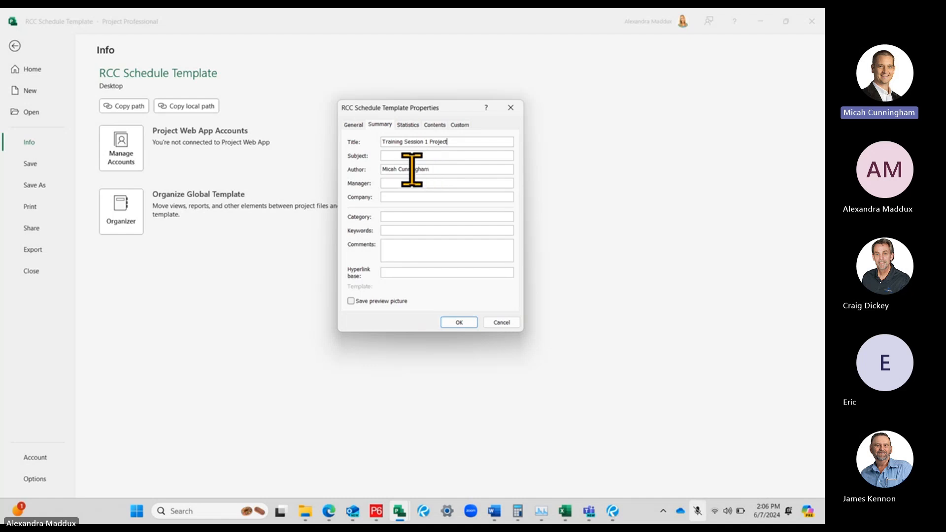
left_click(439, 169)
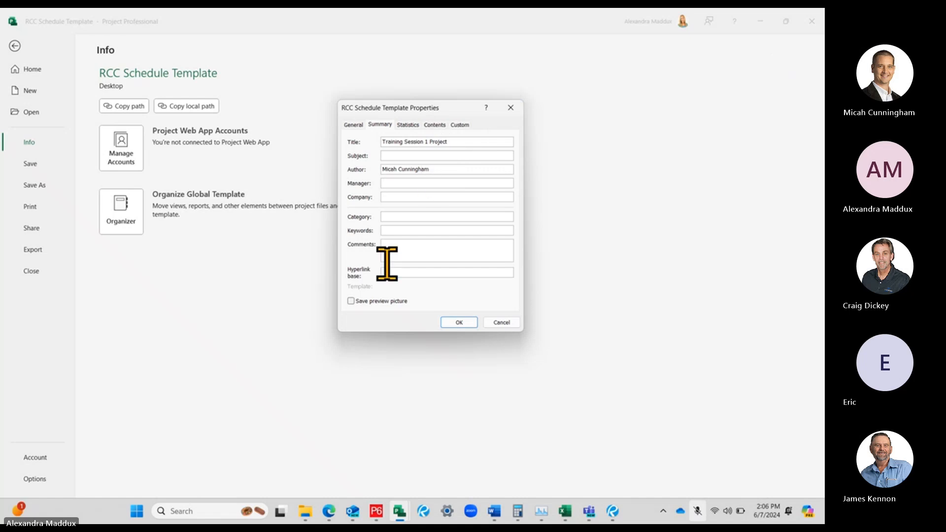
left_click(385, 303)
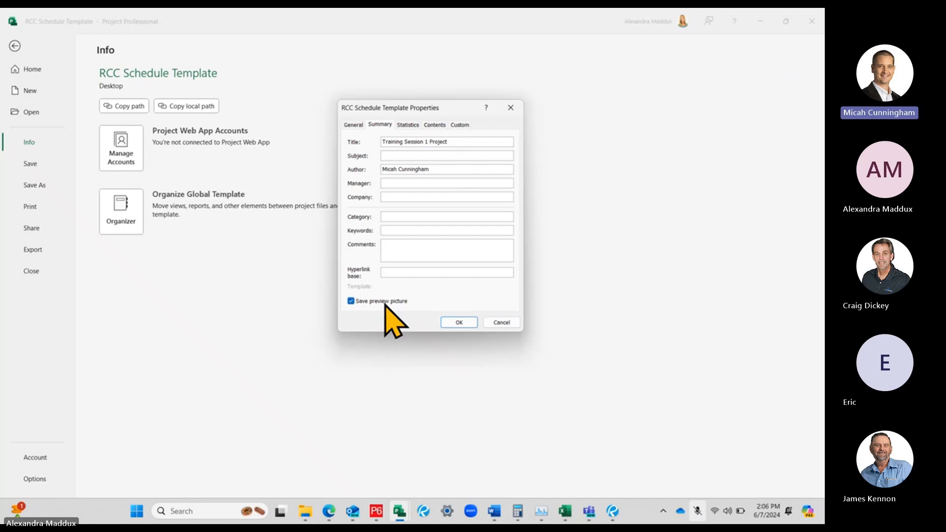
left_click(385, 303)
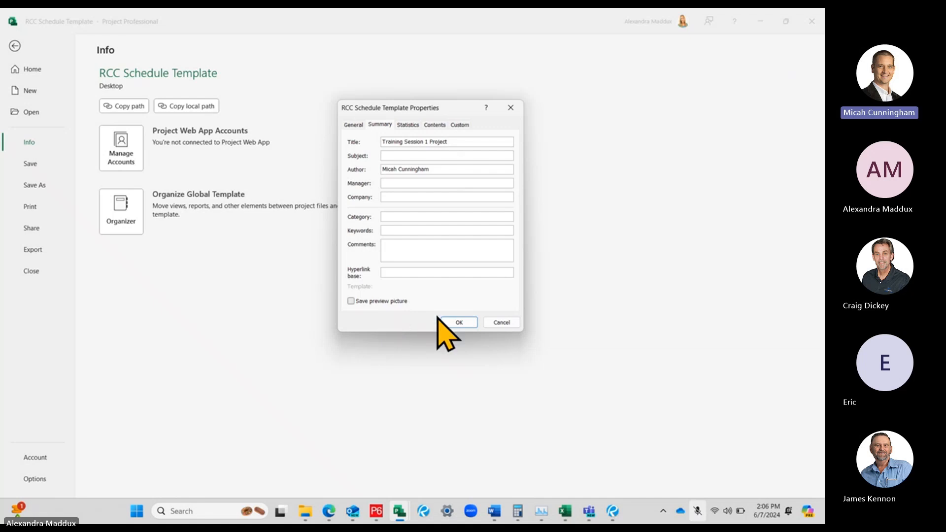
left_click(353, 125)
left_click(374, 126)
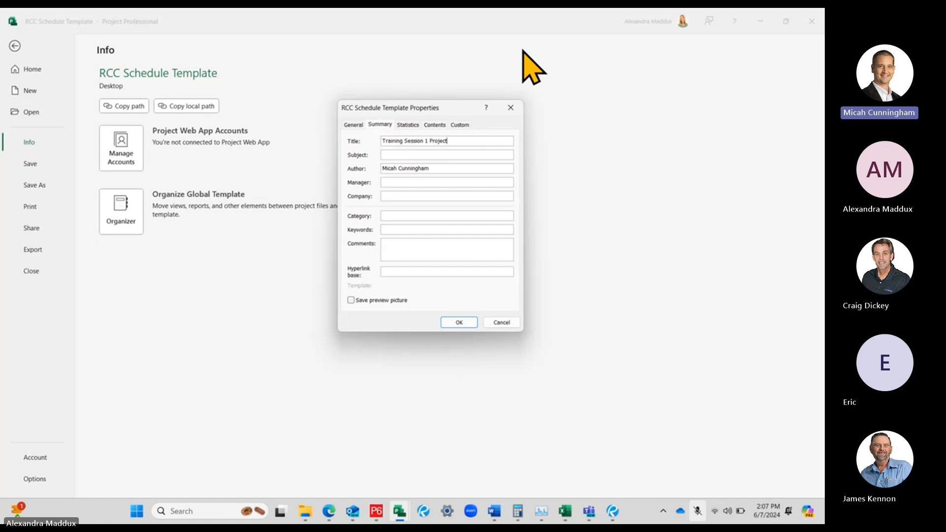
left_click(425, 155)
left_click(453, 195)
left_click(464, 141)
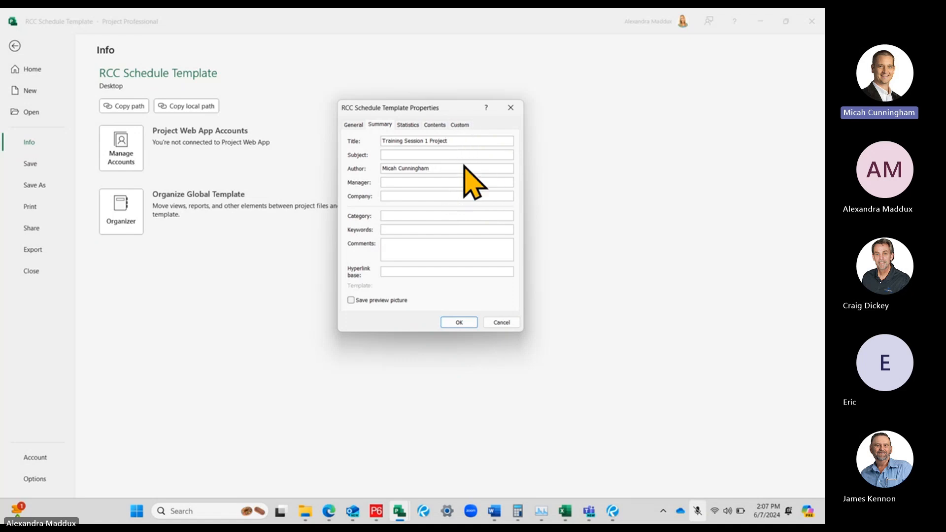
Examine the General, Statistics, Contents and Custom properties of the project file
left_click(354, 125)
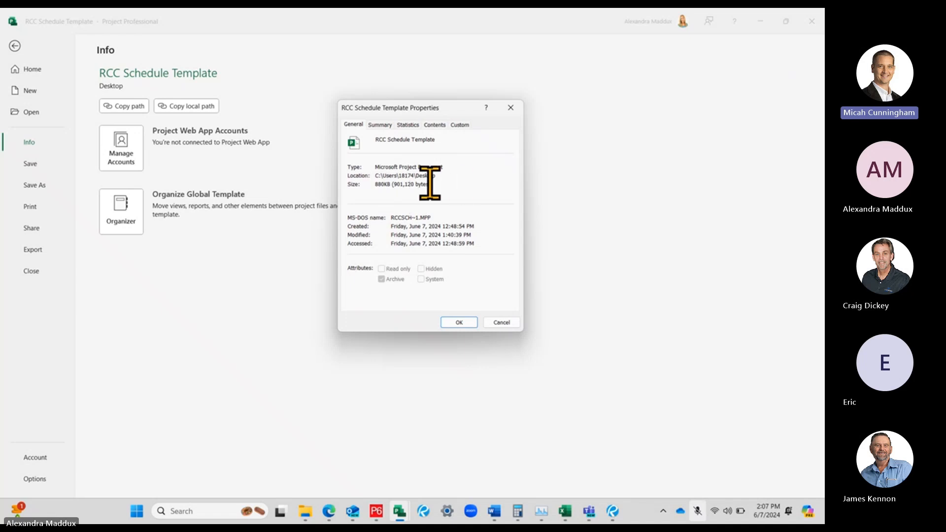
left_click(382, 126)
left_click(403, 125)
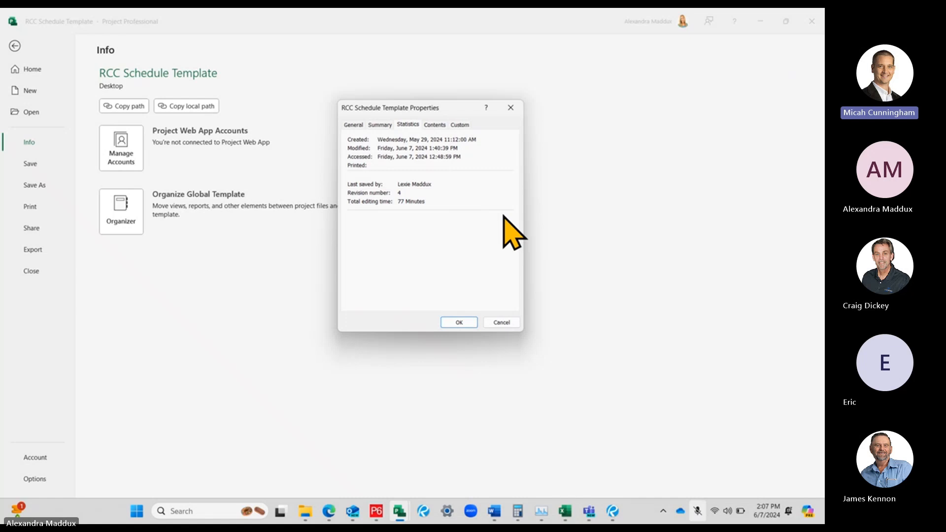
left_click(434, 125)
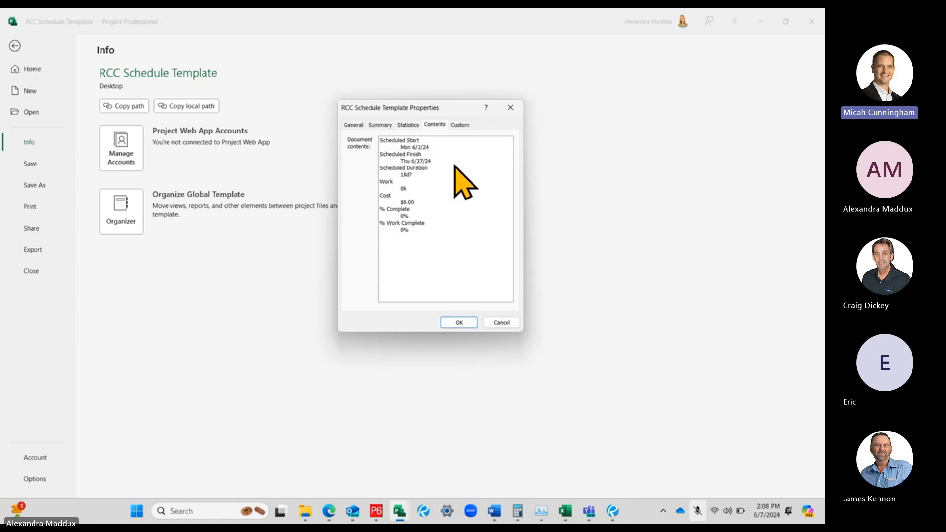
left_click_drag(427, 108, 657, 103)
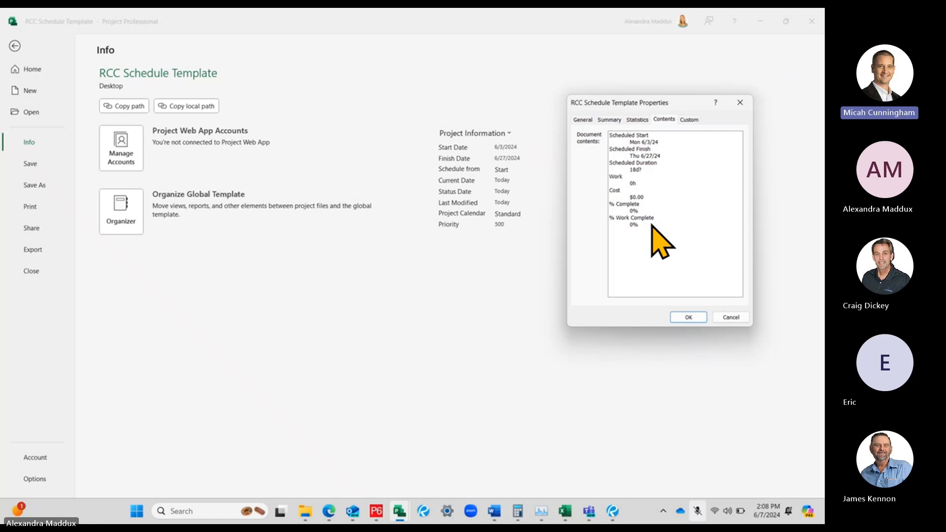
left_click(688, 119)
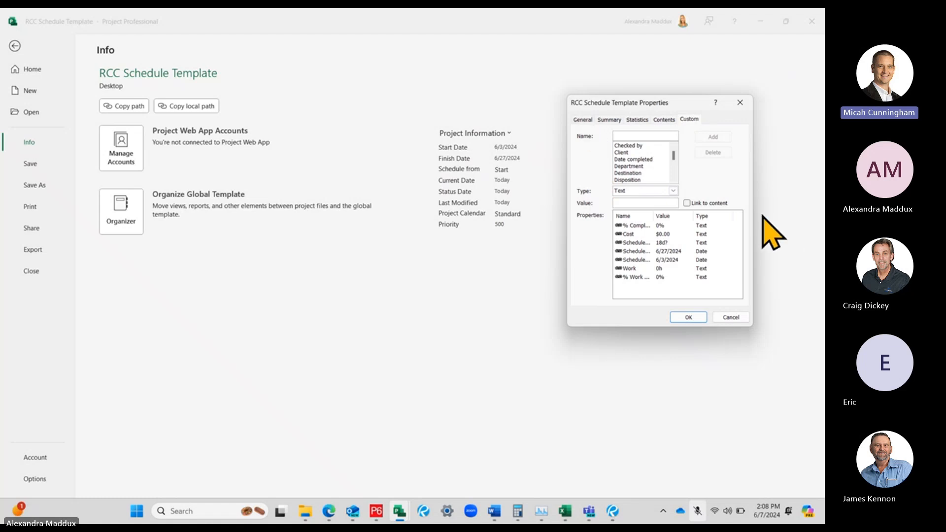
Accept the edited project properties and reopen the project information page
left_click(688, 317)
key("Escape")
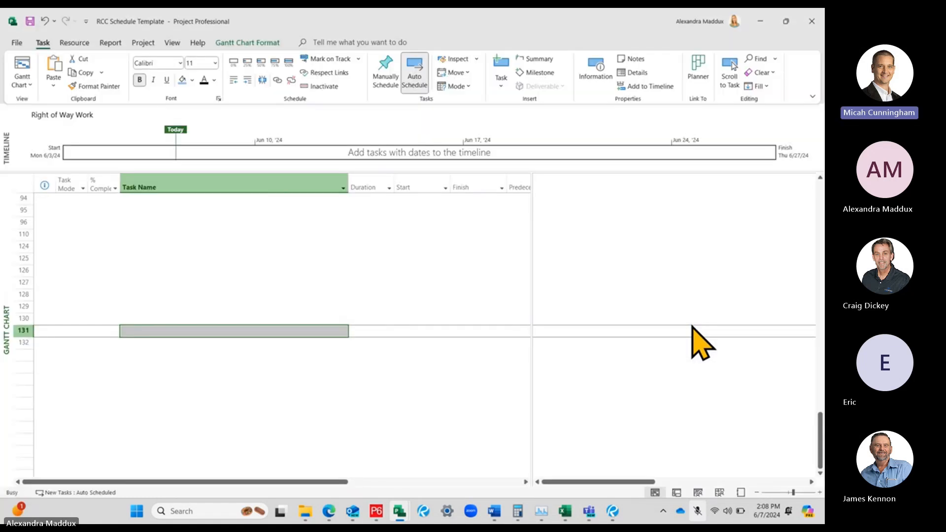
left_click(17, 42)
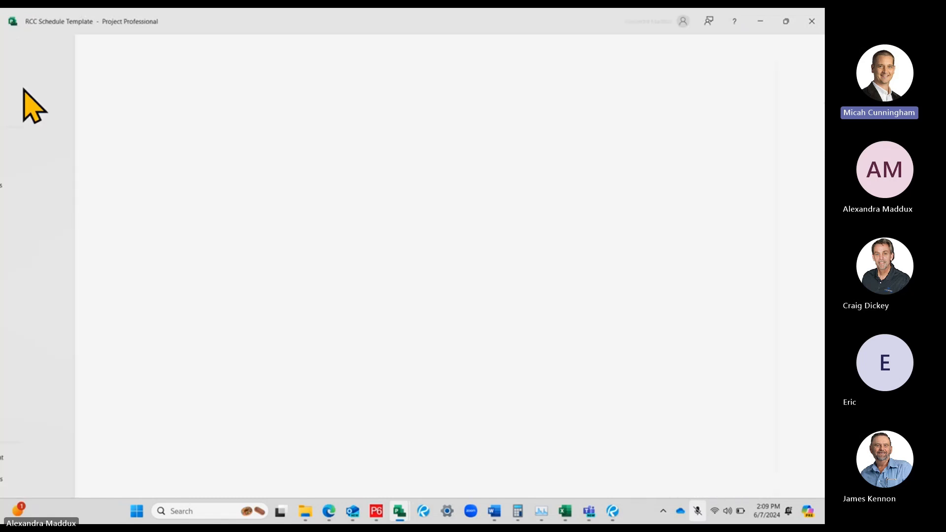
left_click(29, 143)
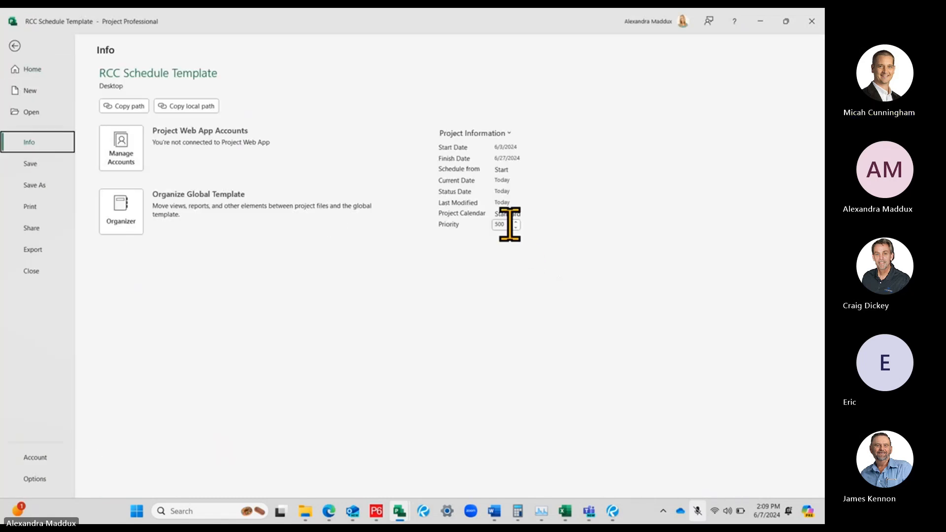
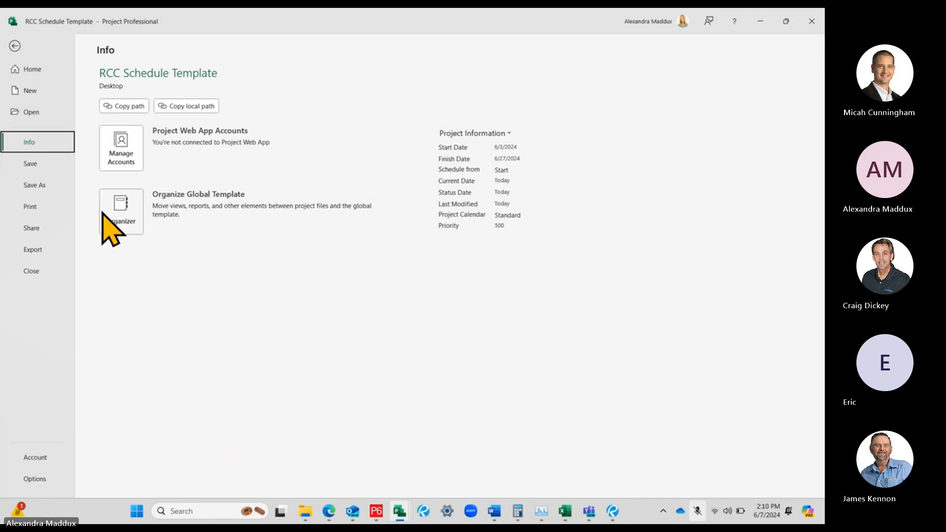
Open the Project Options and look over the General settings alongside the schedule's date columns
left_click(40, 477)
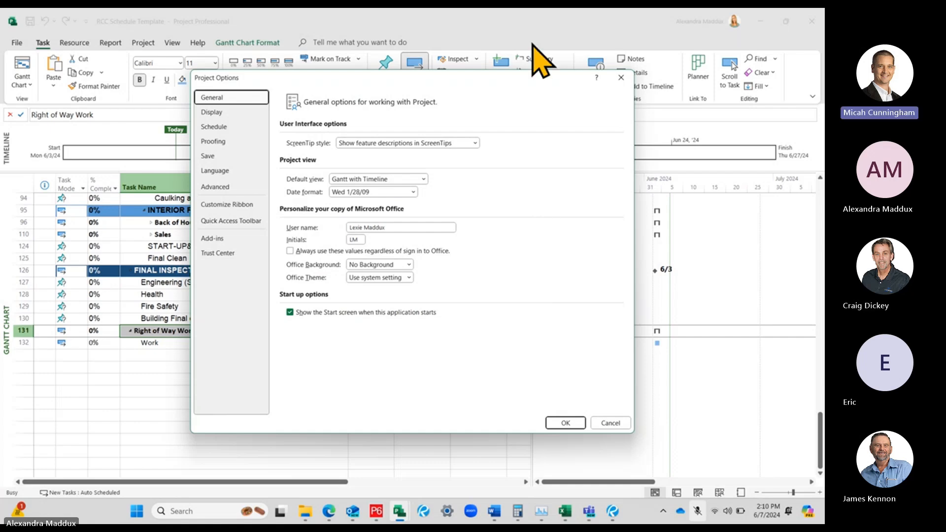
mouse_move(500, 81)
left_mouse_down()
mouse_move(505, 69)
mouse_move(506, 78)
left_mouse_up()
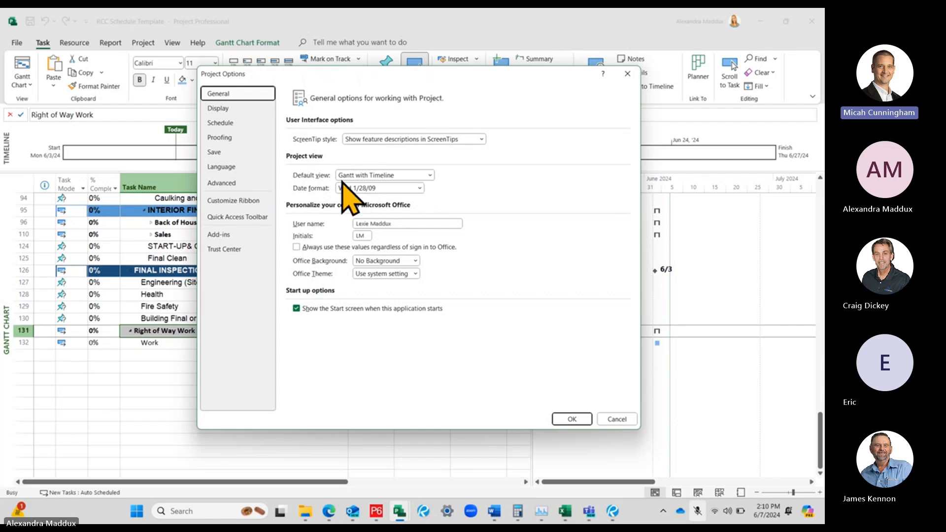
left_click_drag(418, 74, 485, 276)
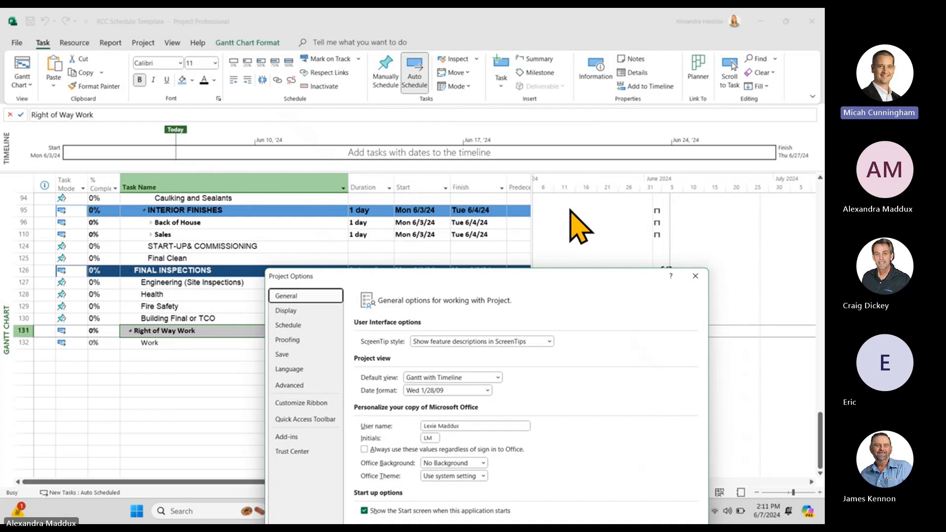
left_click_drag(535, 283, 500, 105)
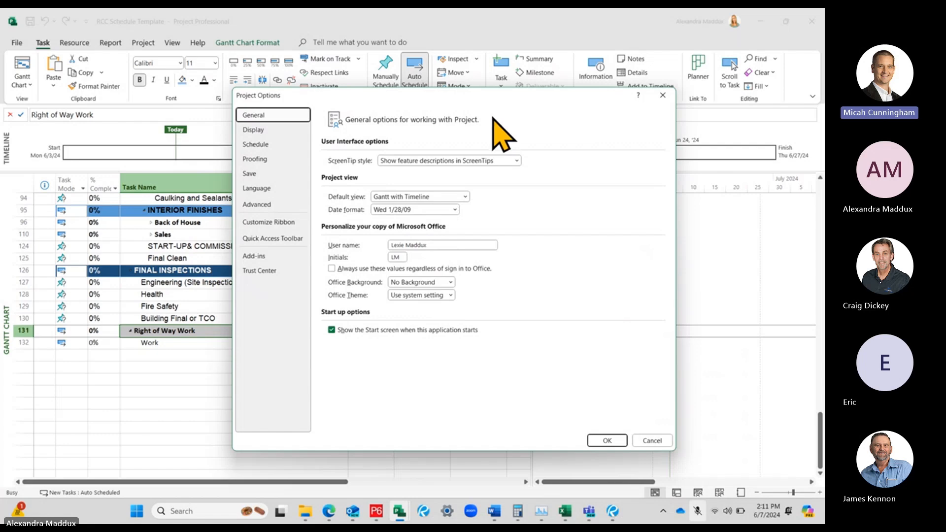
Set the project view's date format to 1/28/09 12:33 PM and apply it to the schedule
left_click(454, 209)
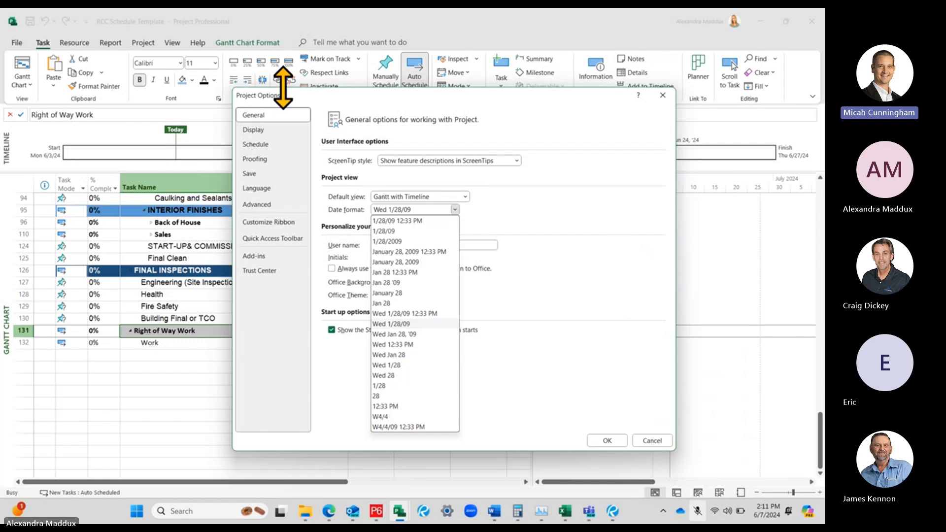
left_click(272, 116)
left_click(428, 210)
left_click(424, 221)
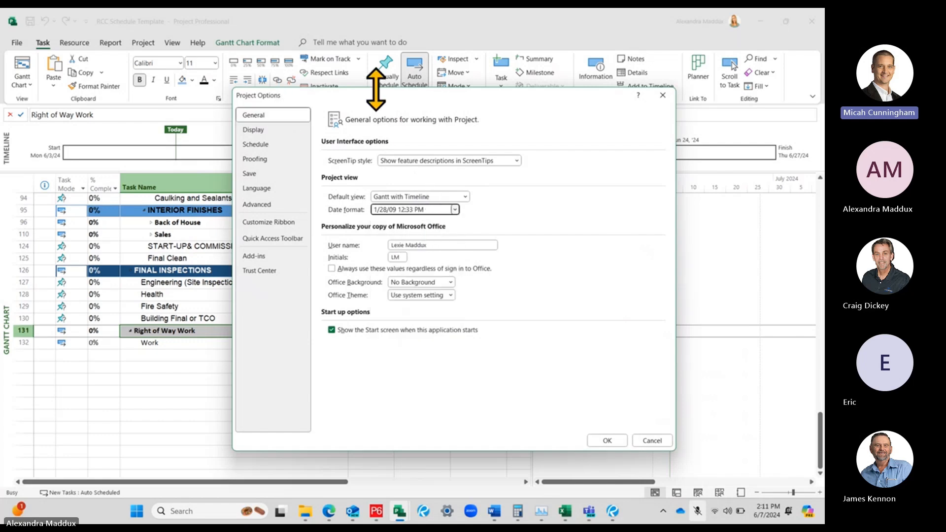
left_click_drag(460, 92, 683, 105)
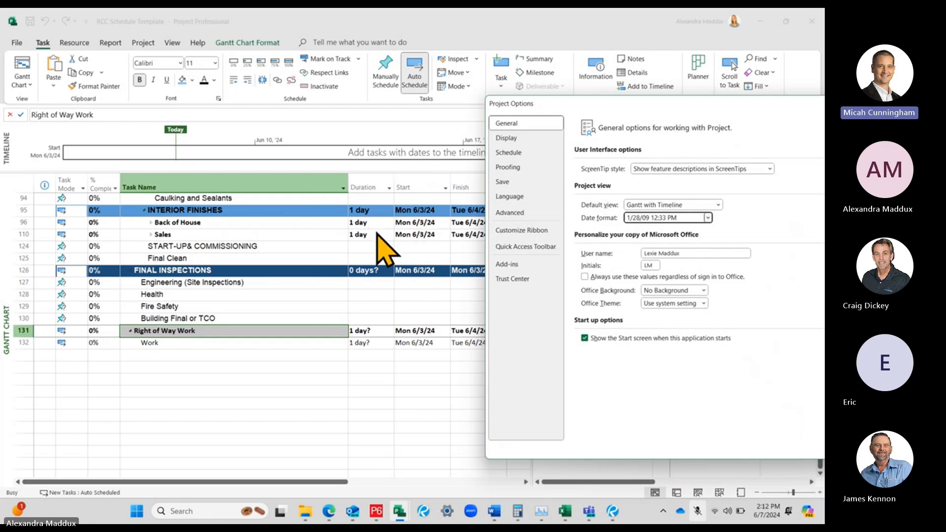
left_click_drag(626, 108, 418, 86)
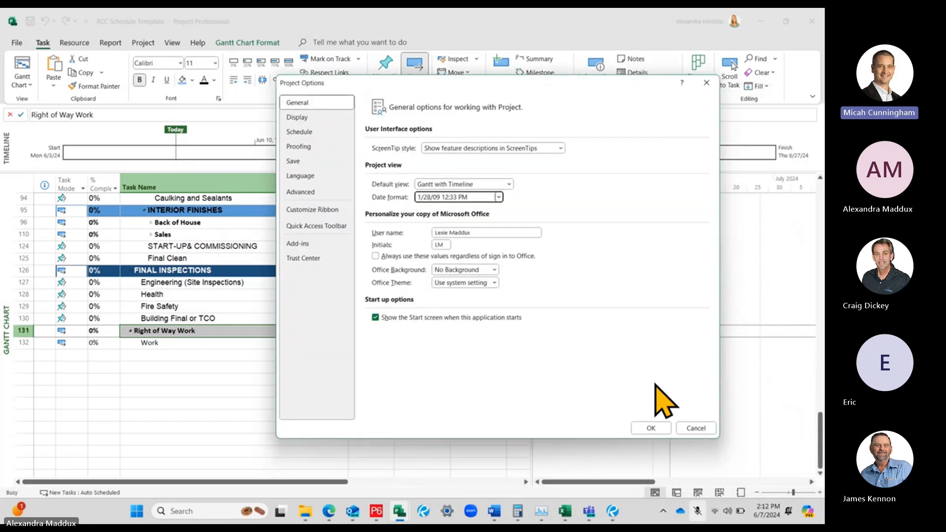
left_click(651, 428)
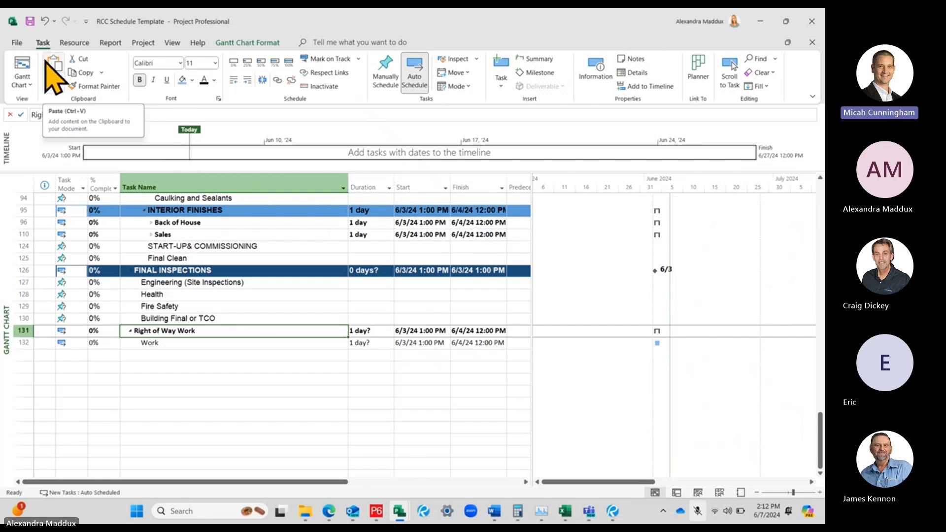
Reopen the General project options and set the date format back to Wed 1/28/09
left_click(17, 42)
left_click(35, 479)
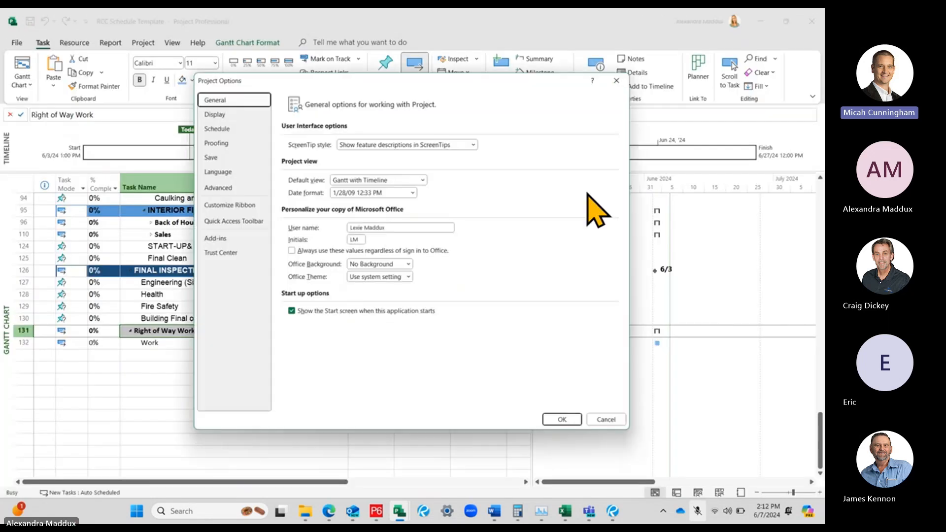
left_click(380, 193)
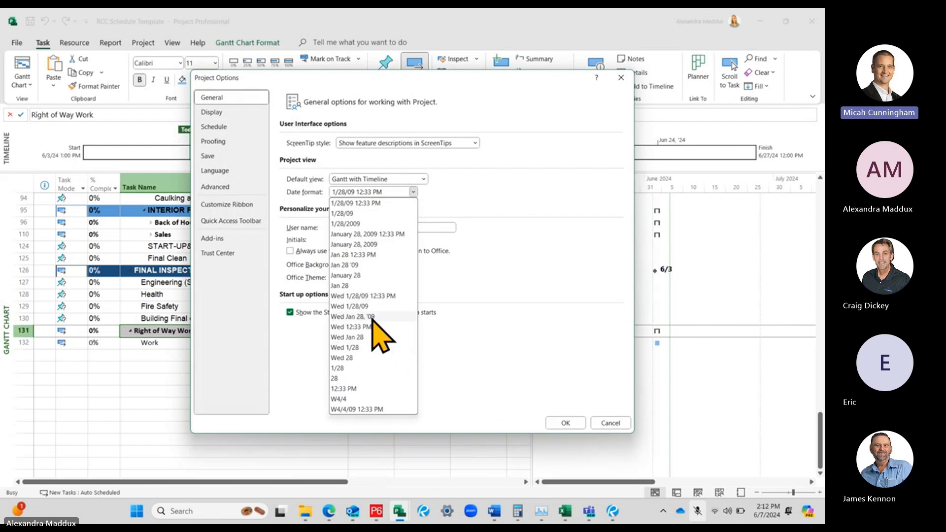
left_click(367, 306)
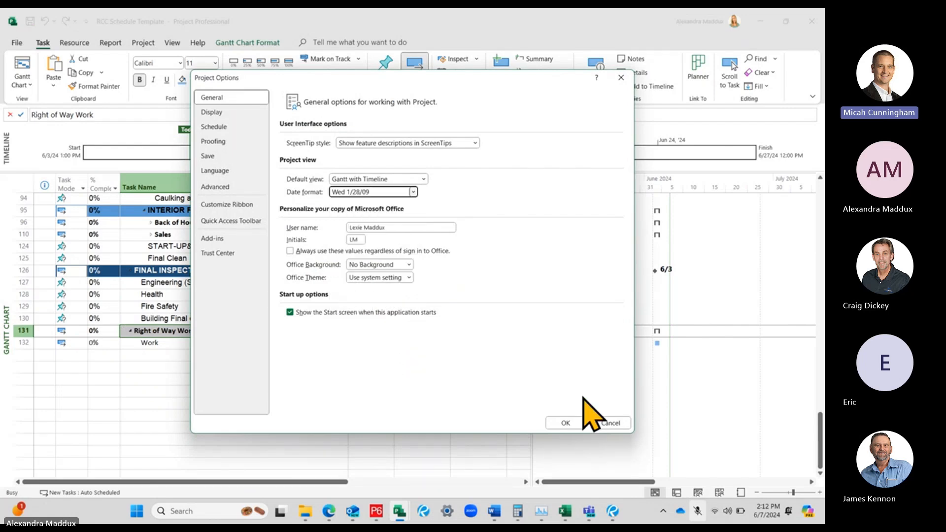
left_click(563, 420)
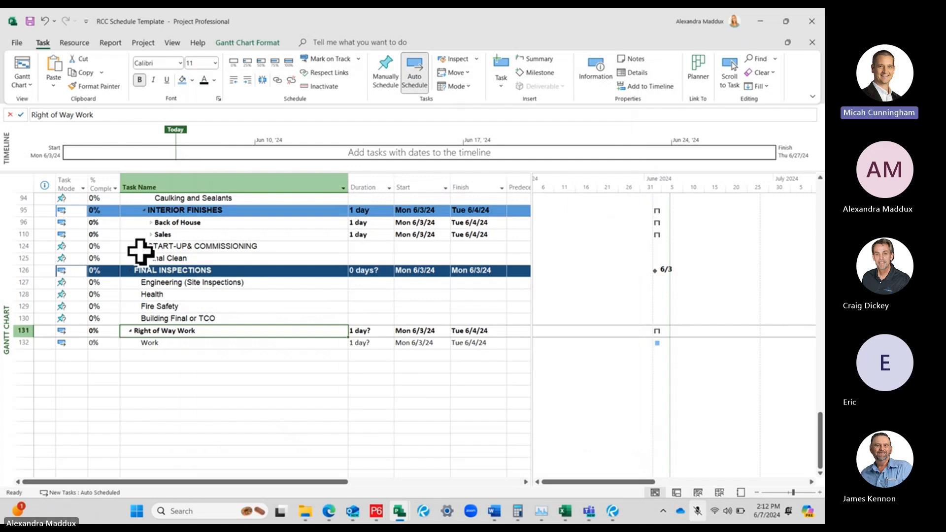
Return to the General project options and look through the available date formats without changing the selection
scroll(418, 343, "up", 20)
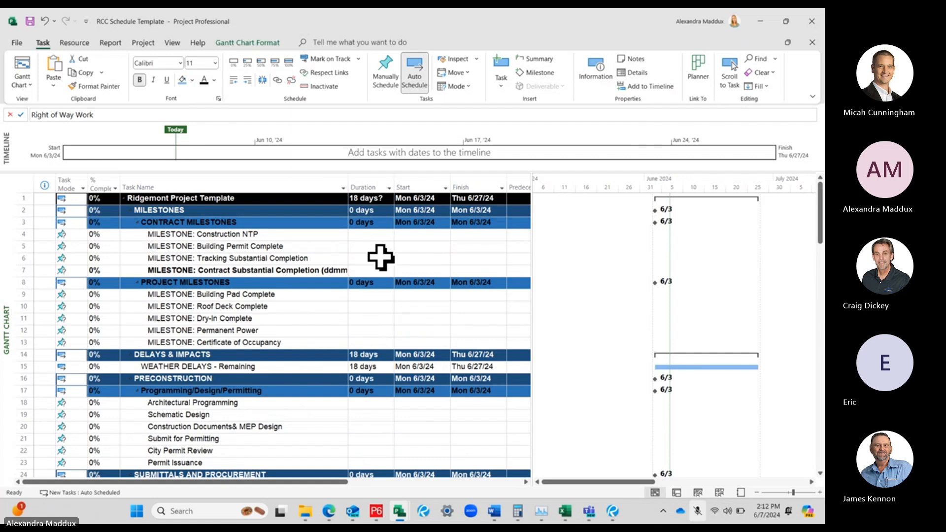
left_click(14, 43)
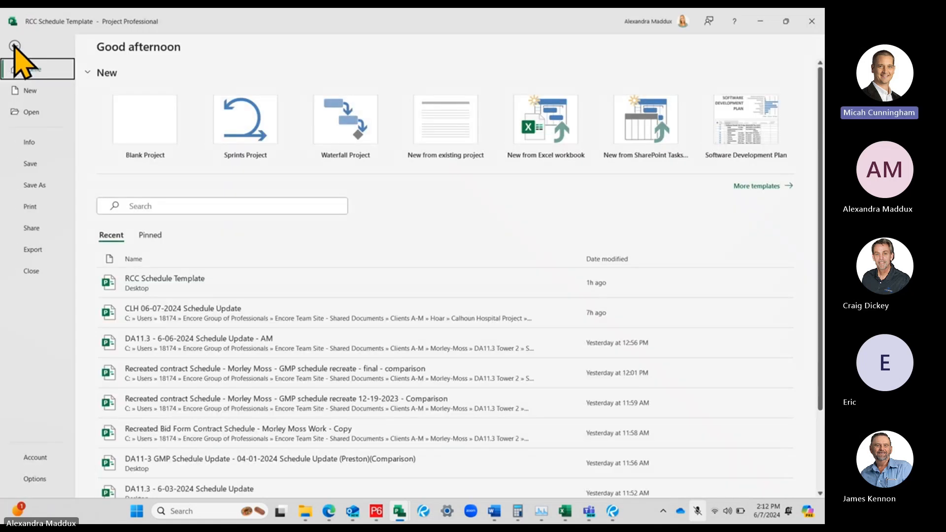
left_click(30, 478)
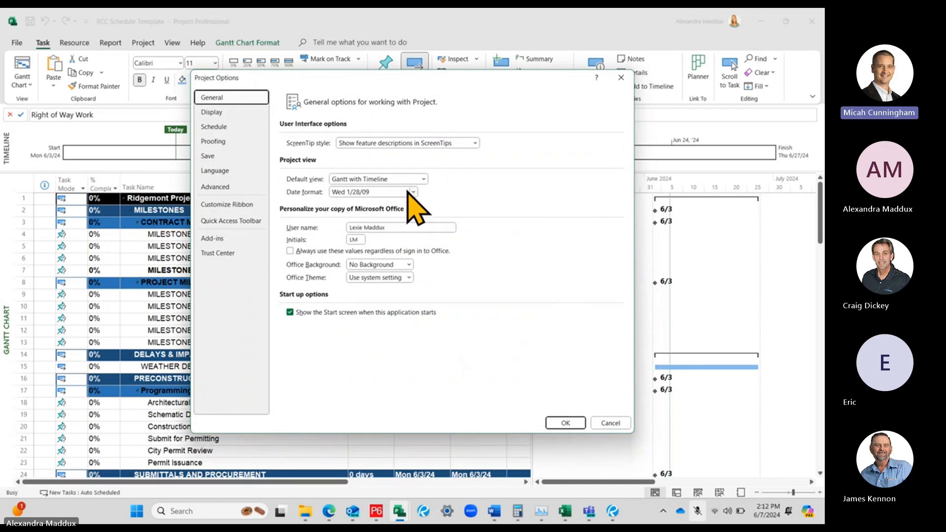
left_click(373, 193)
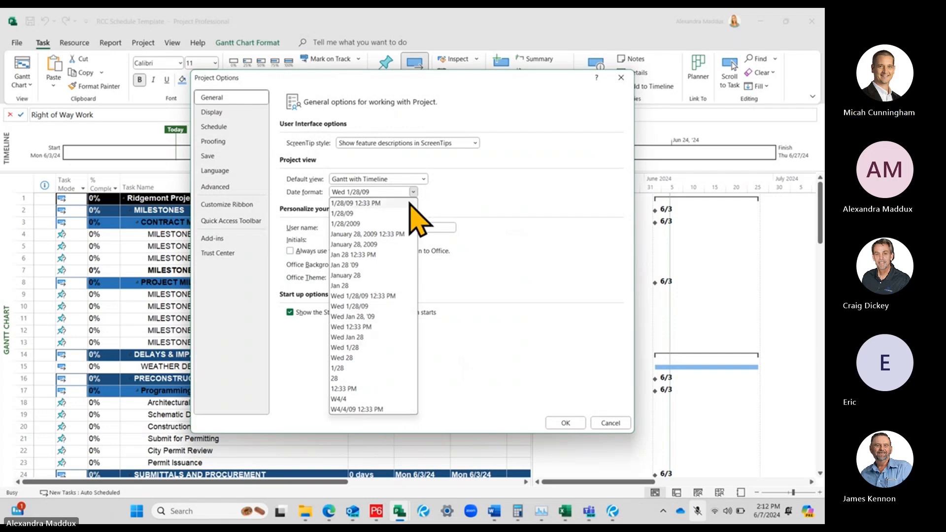
left_click(554, 204)
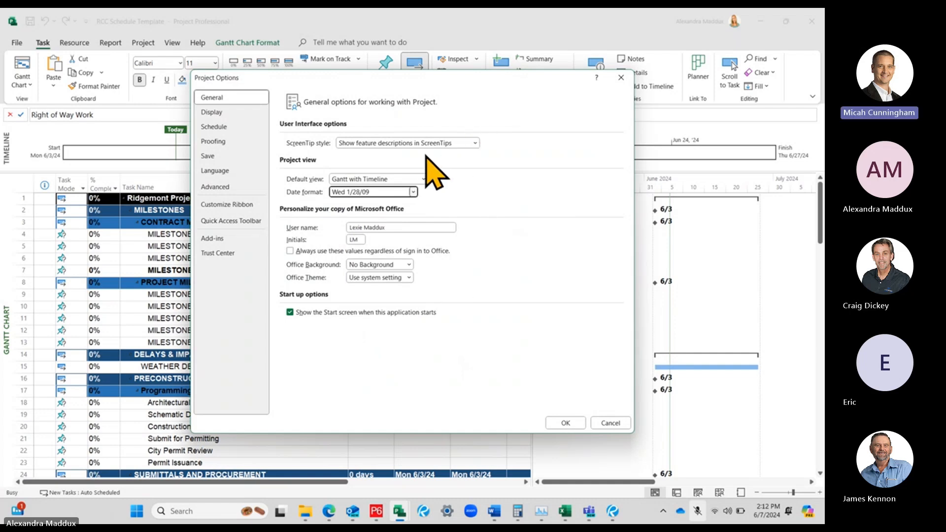
Hide the Entry bar through the Display options and try editing the Contract Substantial Completion milestone's name directly in its cell
left_click(223, 113)
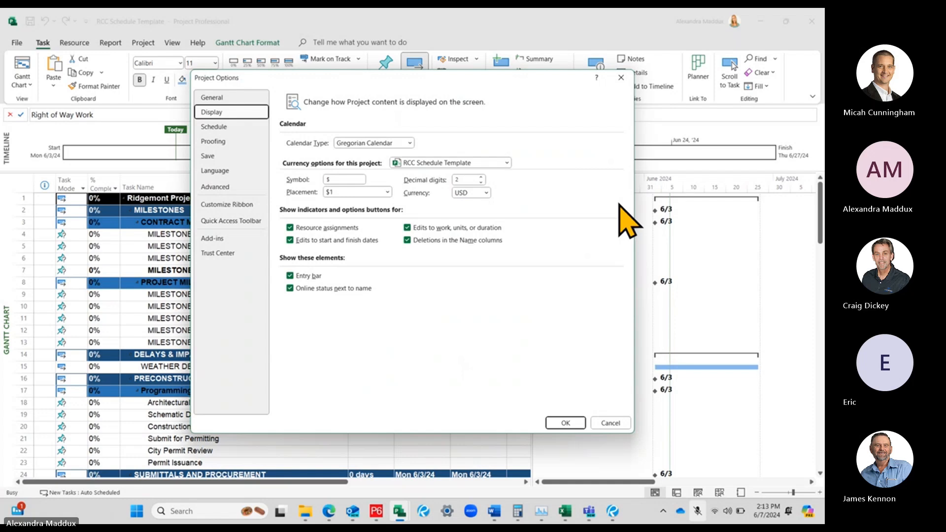
left_click_drag(329, 81, 330, 63)
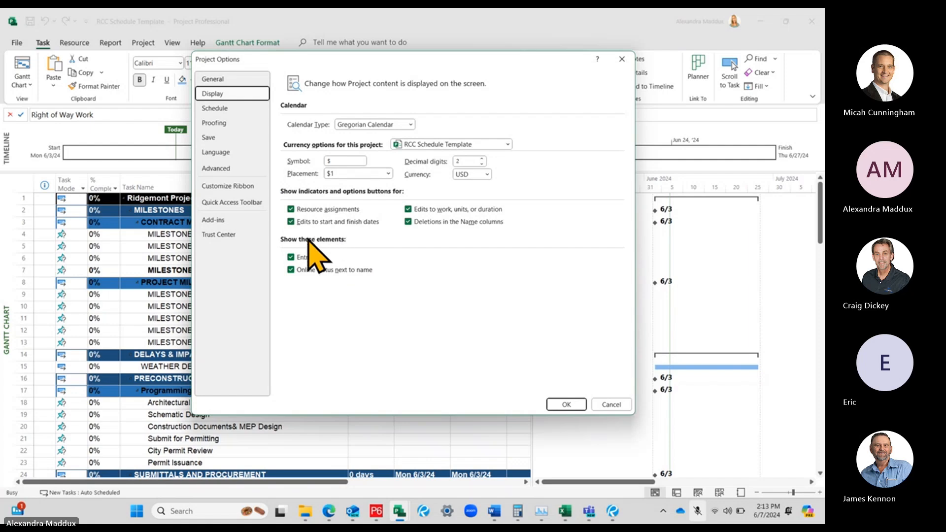
left_click_drag(268, 58, 324, 76)
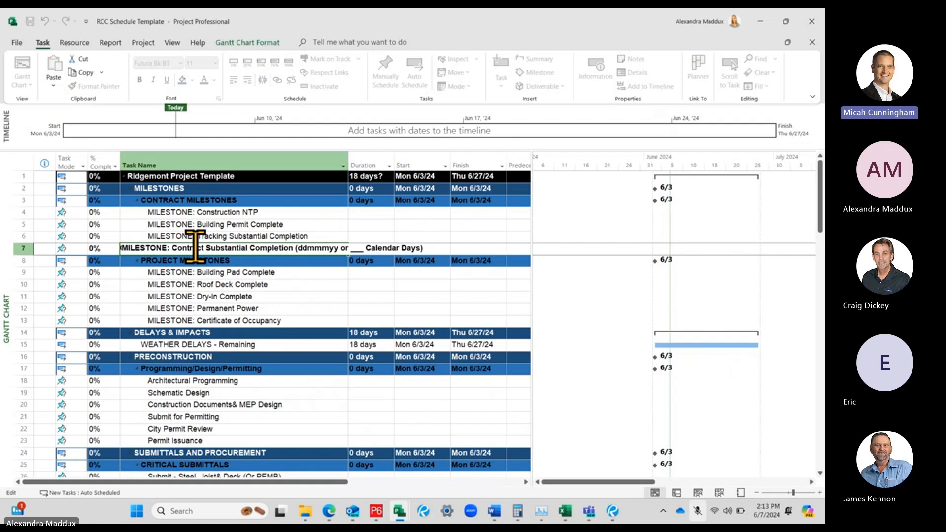
left_click_drag(197, 248, 426, 248)
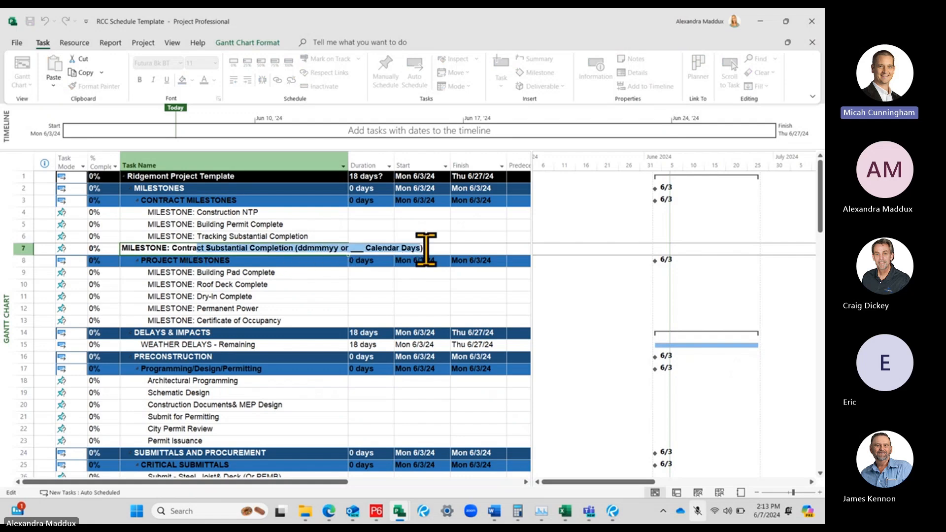
left_click(296, 223)
Reopen the Display options and turn the Entry bar element back on
left_click(20, 42)
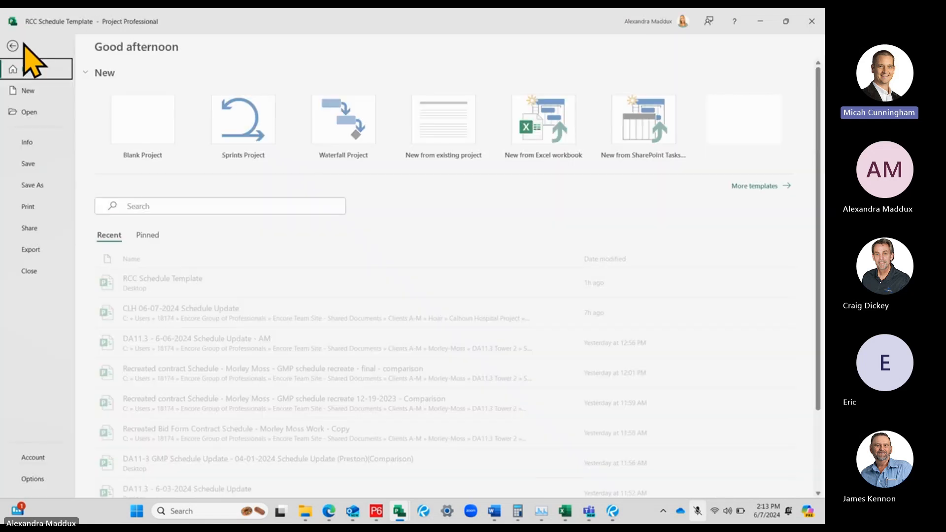
left_click(32, 478)
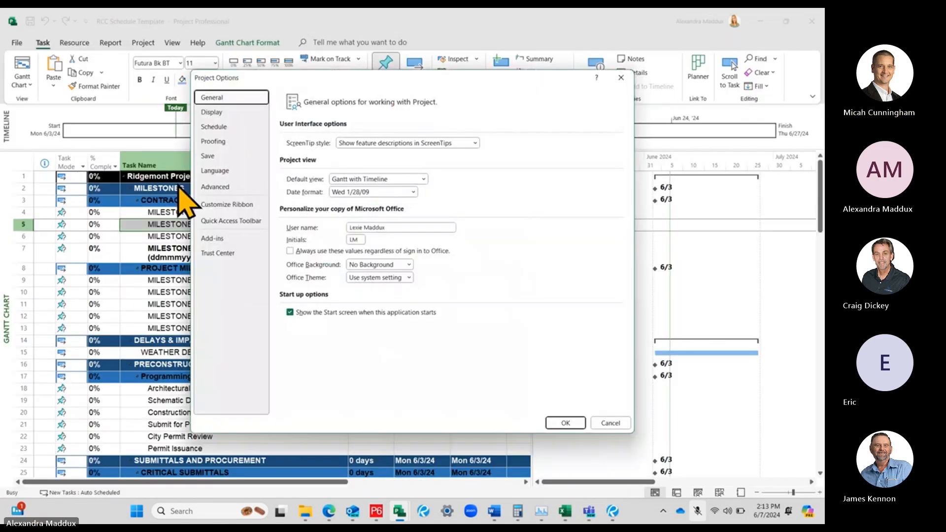
left_click(212, 112)
left_click(306, 276)
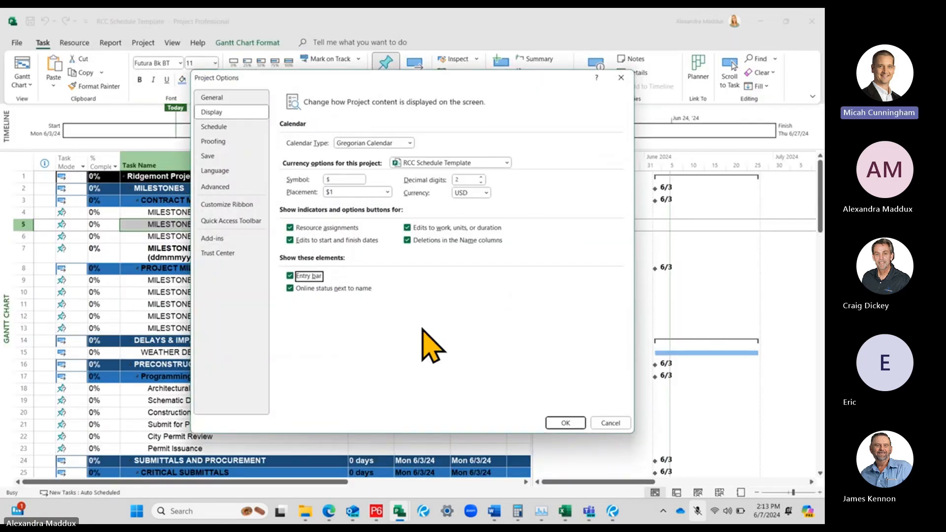
left_click(565, 423)
Examine the full name of the Contract Substantial Completion milestone in the entry bar and compare it with the weather delays task
left_click(271, 272)
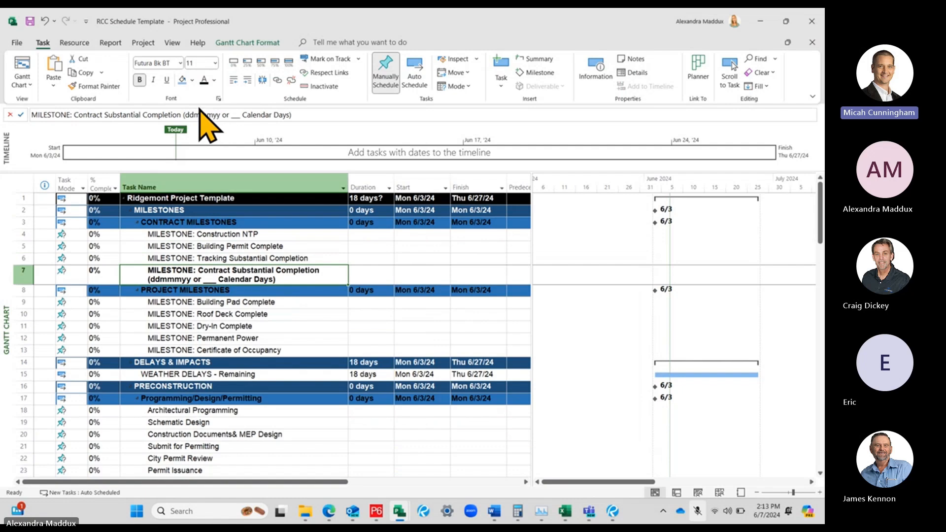
left_click(164, 114)
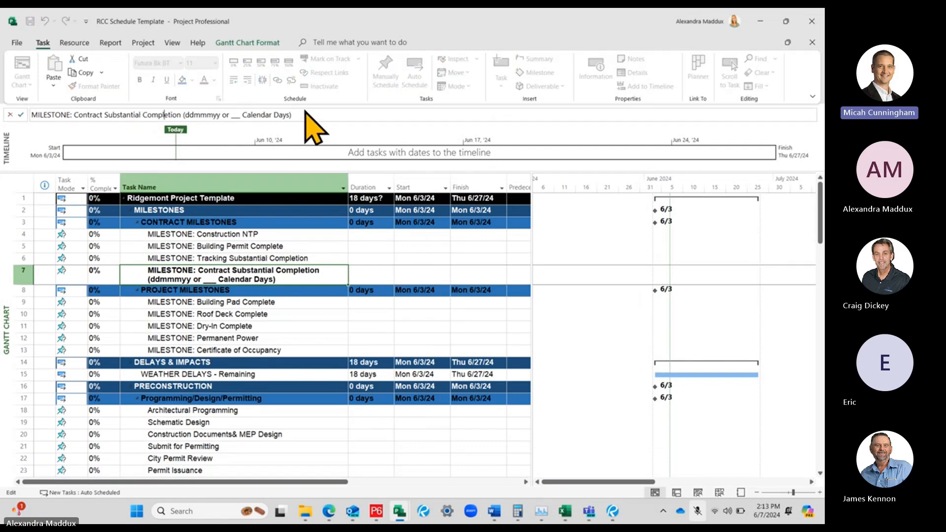
left_click(295, 374)
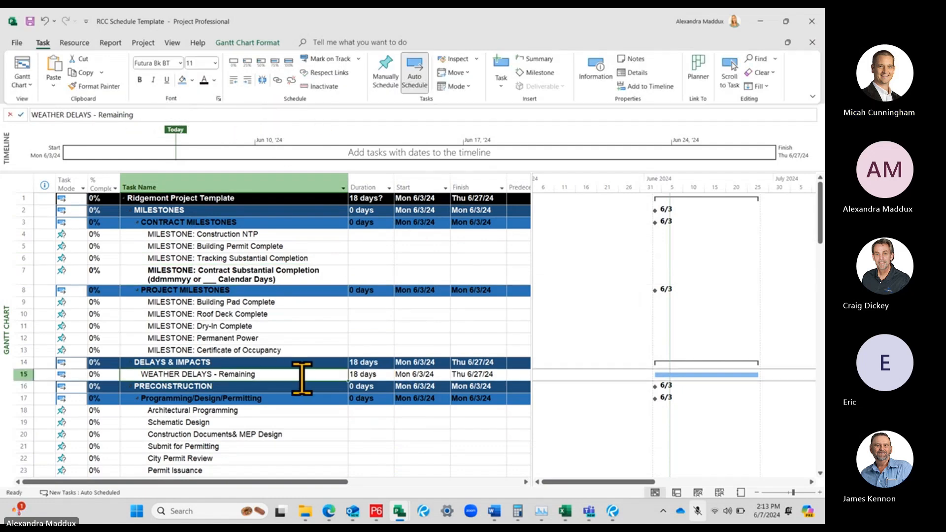
left_click(262, 270)
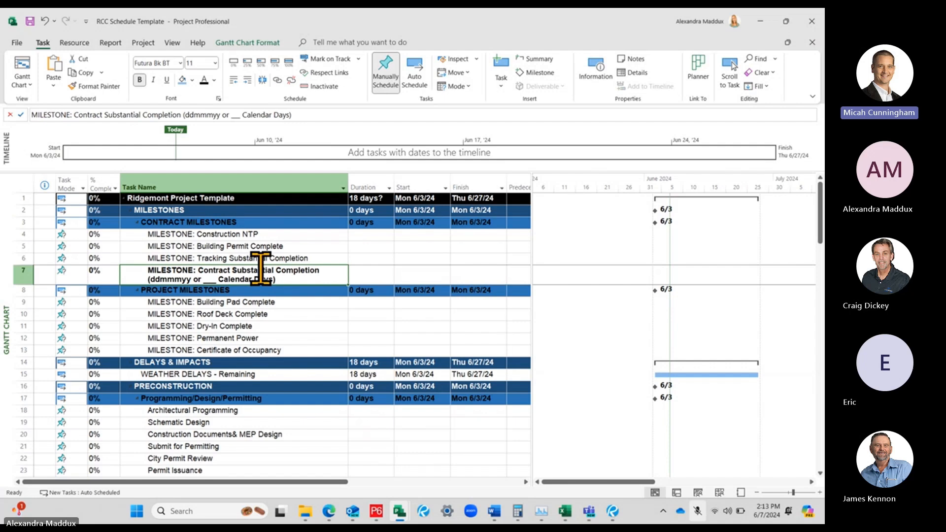
Reopen the project options and examine the Display settings, including the projects offered for the currency options, and the General settings
left_click(19, 43)
left_click(47, 477)
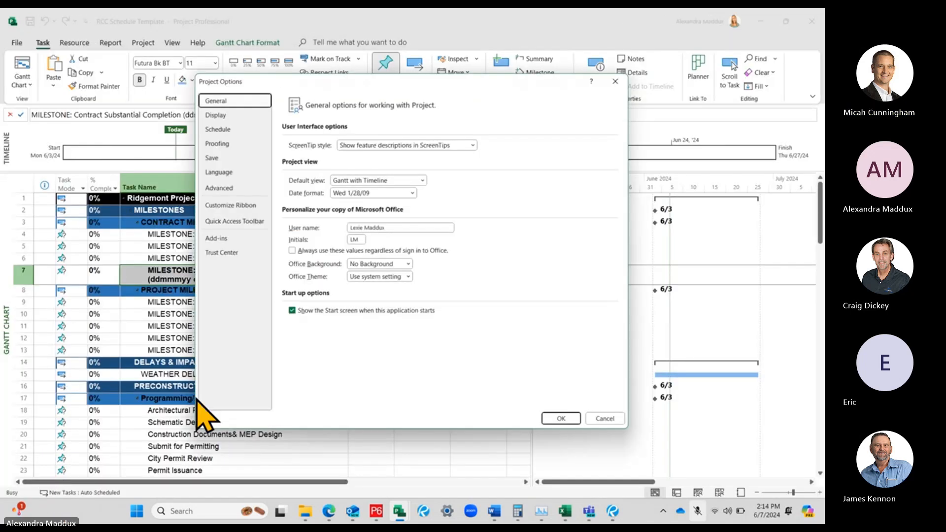
left_click(221, 115)
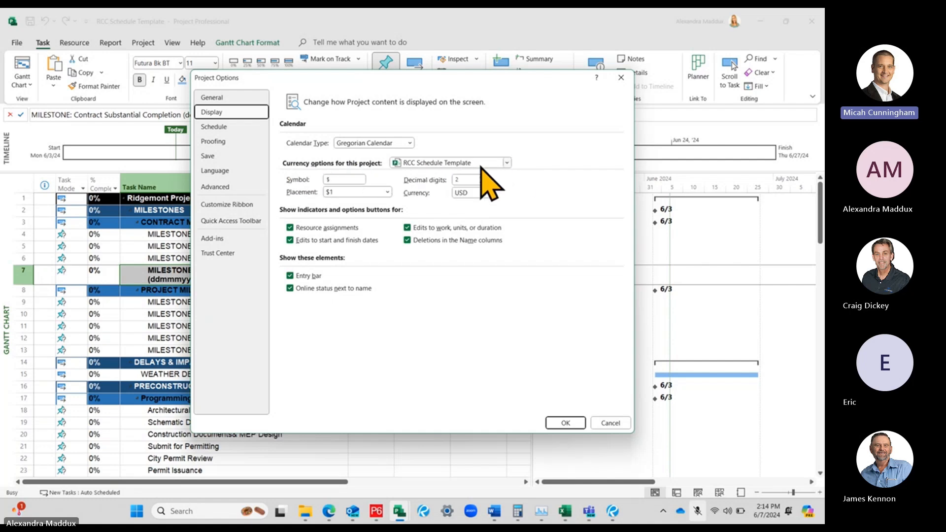
left_click(507, 162)
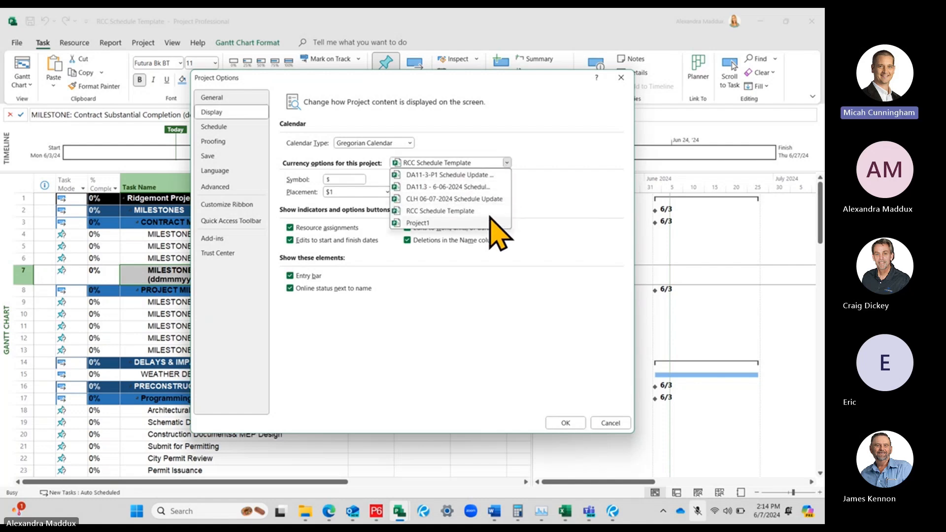
left_click(507, 162)
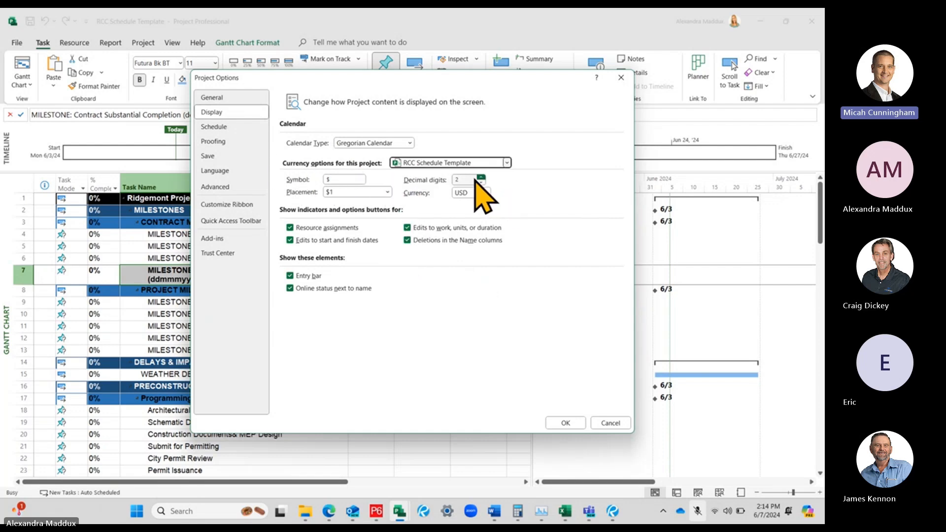
left_click(212, 97)
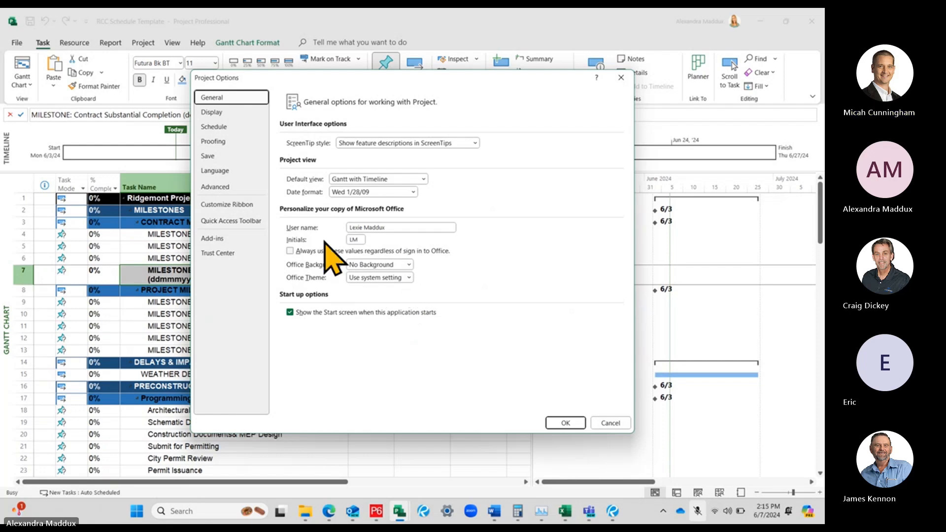
left_click(220, 112)
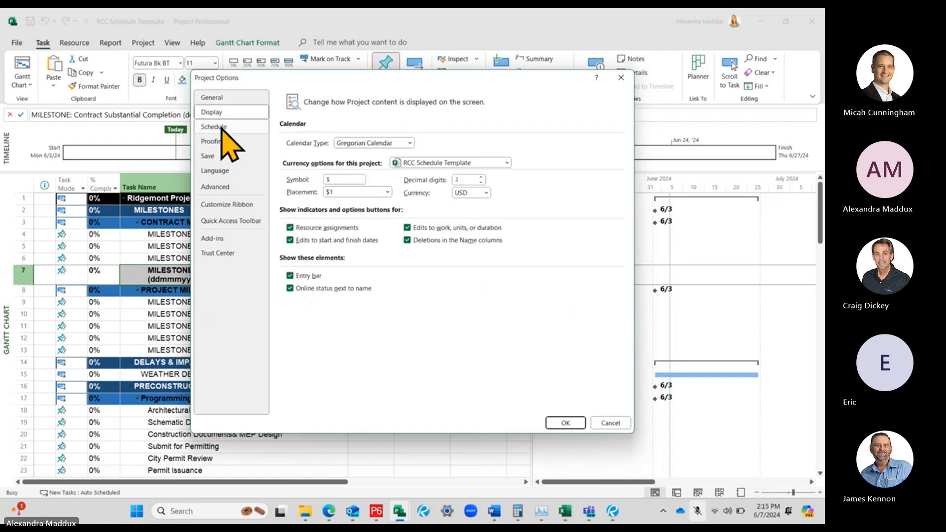
In the Schedule options, keep the calendar options applied to RCC Schedule Template and set the week to start on Monday
left_click(218, 127)
left_click(208, 114)
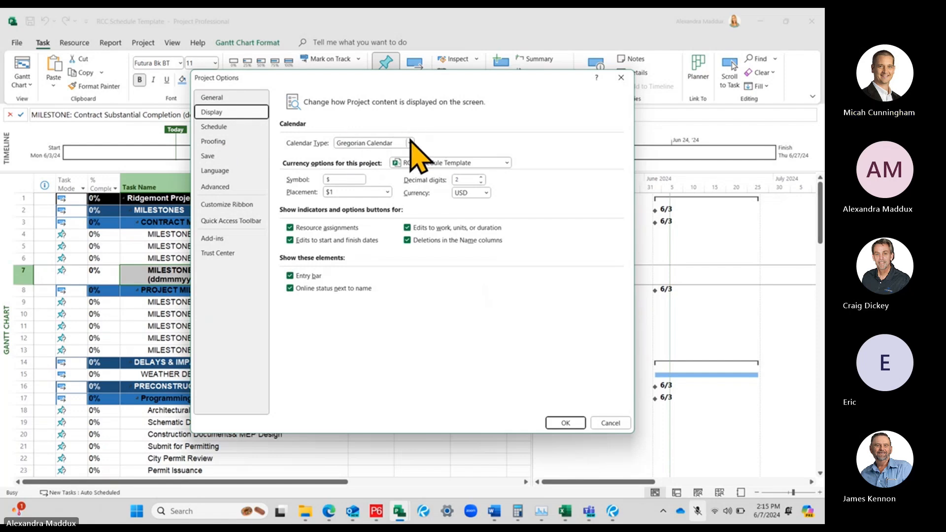
left_click(239, 130)
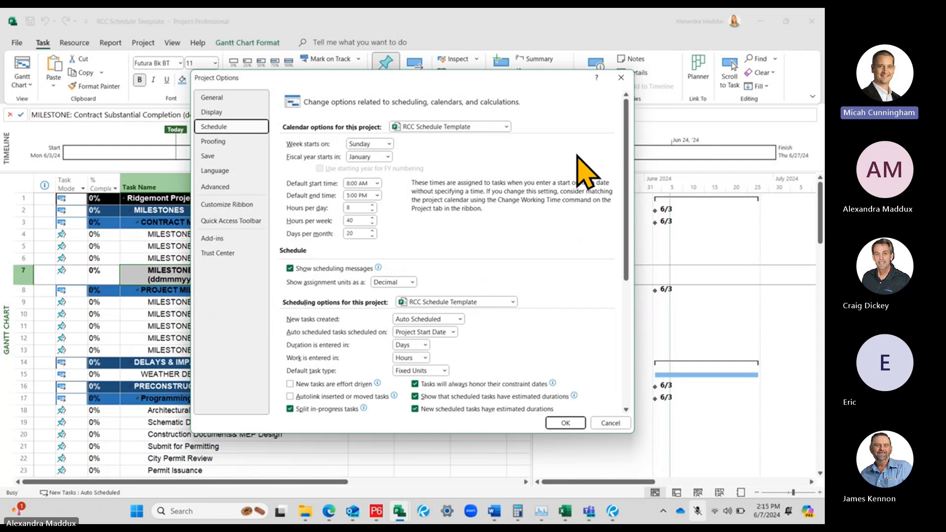
left_click(505, 126)
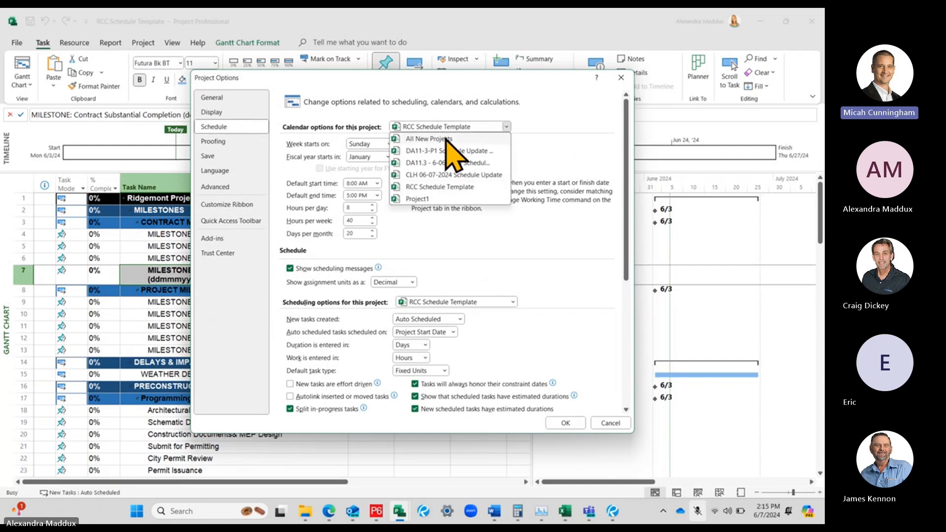
left_click(567, 152)
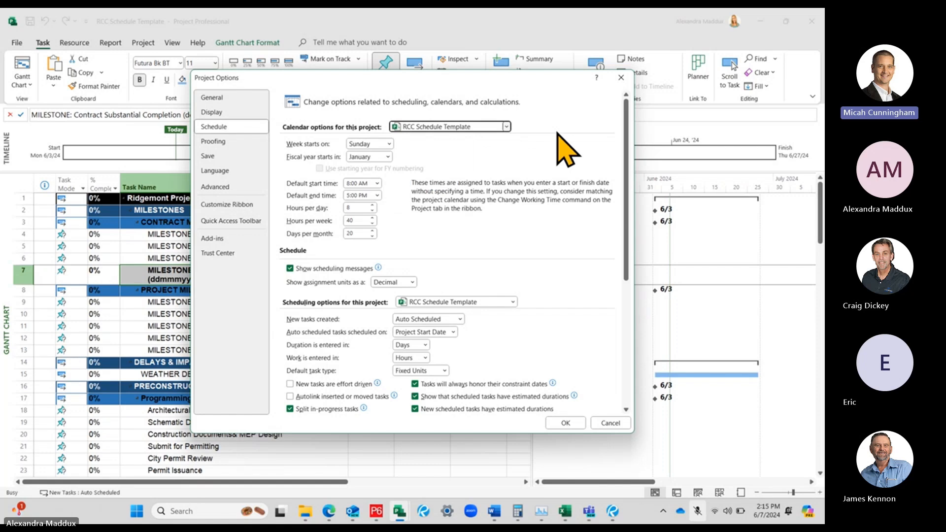
left_click(390, 144)
left_click(372, 168)
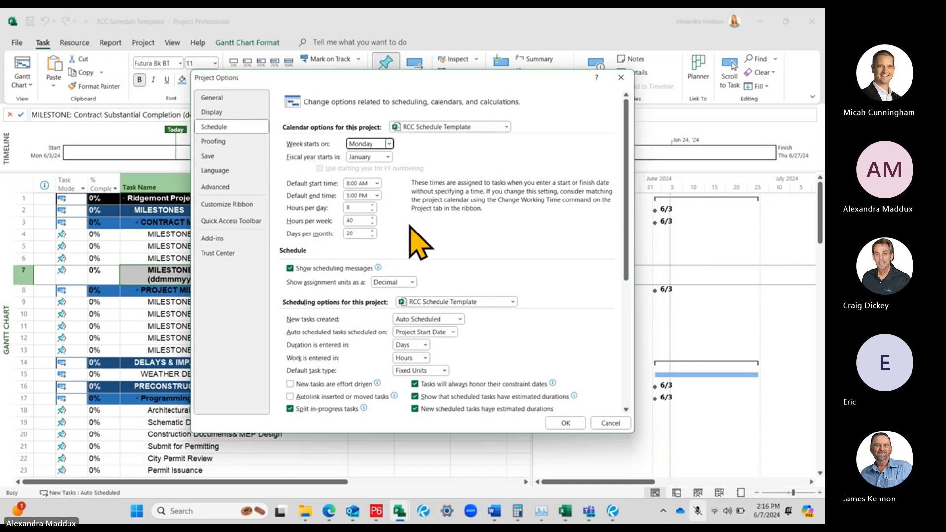
Examine the scheduling options, including the default task type choices, and keep auto scheduled tasks on Project Start Date
scroll(412, 217, "down", 1)
scroll(398, 235, "down", 2)
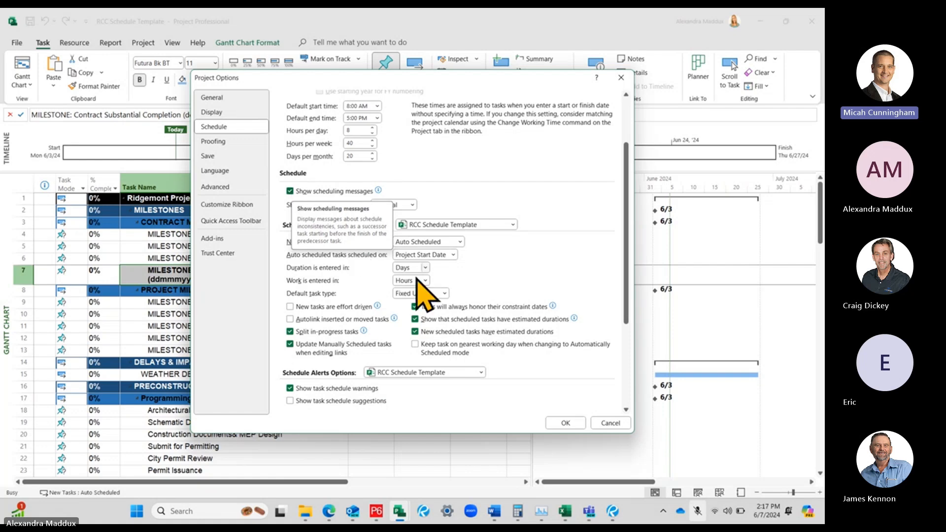
scroll(408, 340, "down", 1)
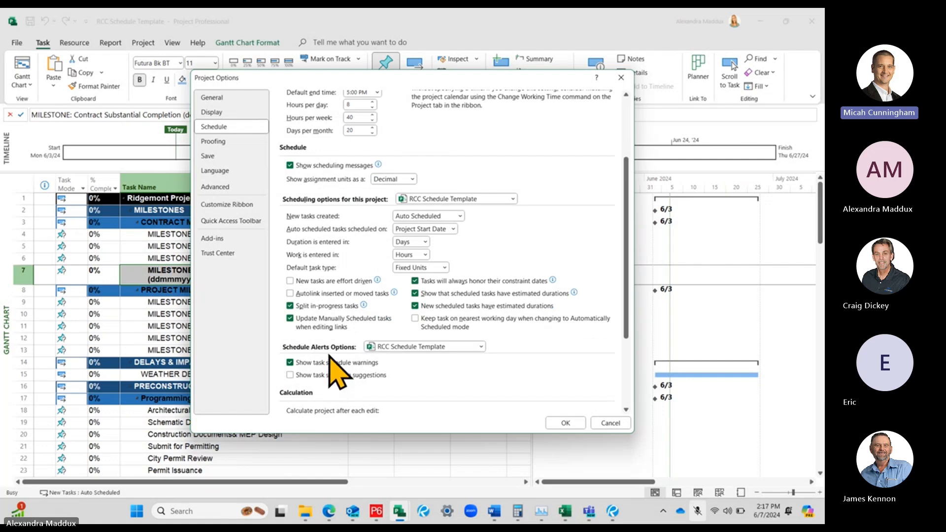
scroll(333, 352, "up", 1)
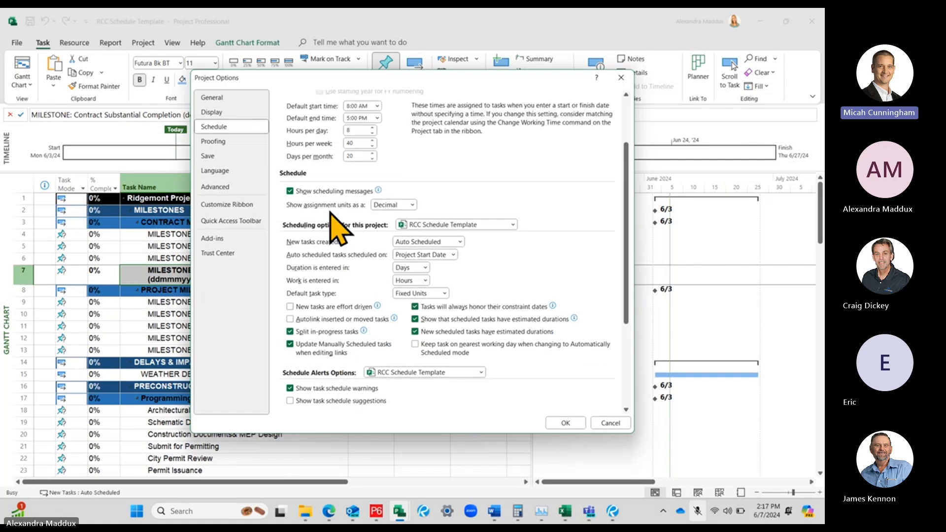
scroll(340, 234, "down", 1)
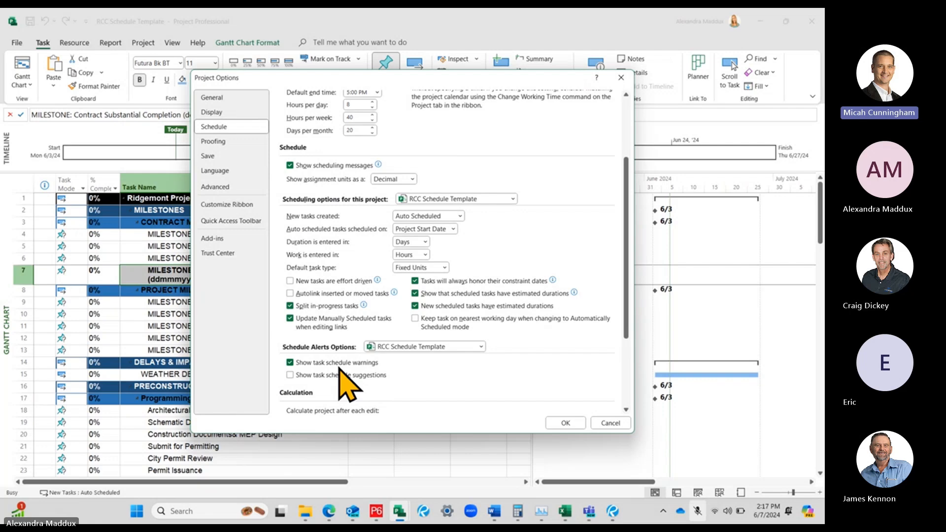
scroll(339, 308, "up", 2)
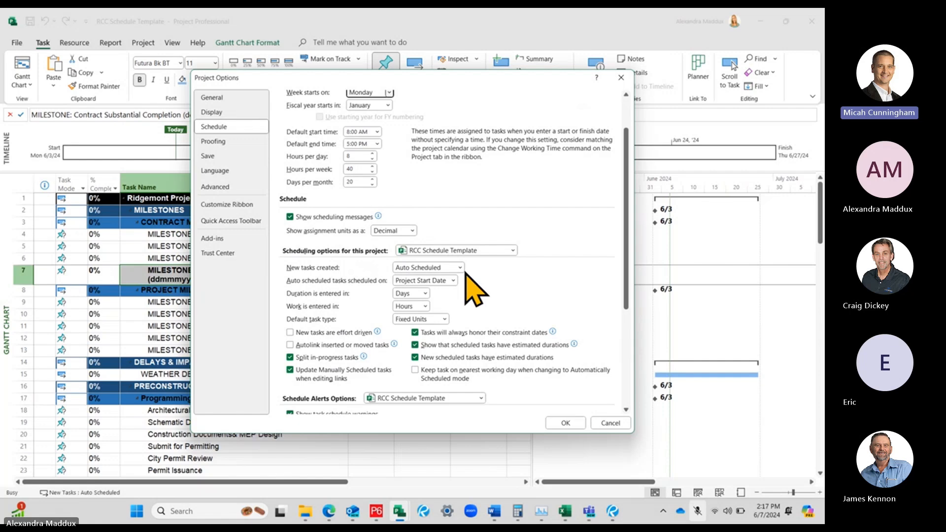
scroll(434, 246, "down", 1)
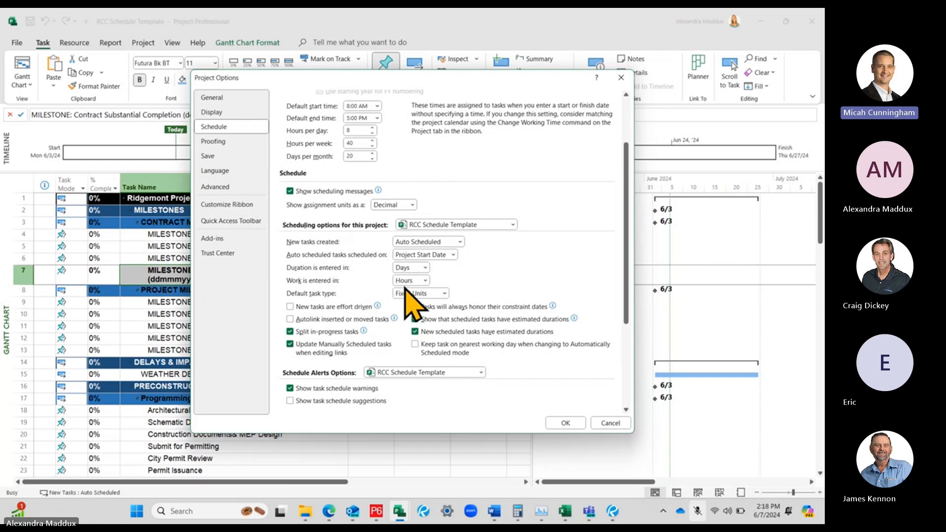
left_click(445, 294)
left_click(445, 293)
left_click(452, 255)
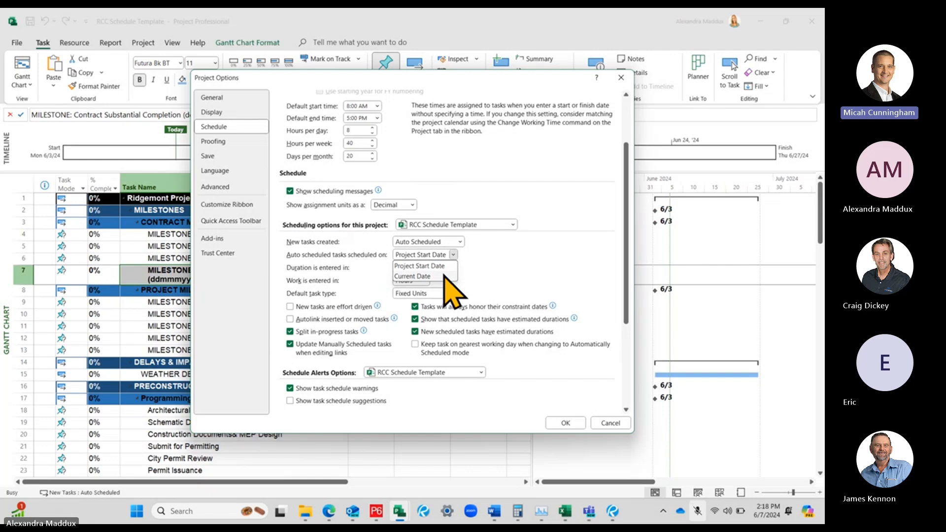
left_click(401, 266)
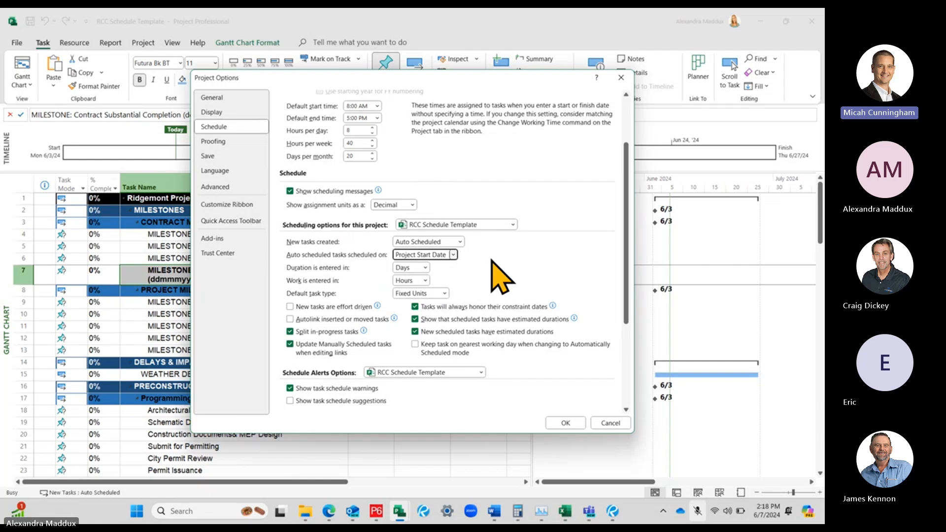
Turn off 'Tasks will always honor their constraint dates' and review the schedule alert and calculation options
scroll(473, 272, "down", 1)
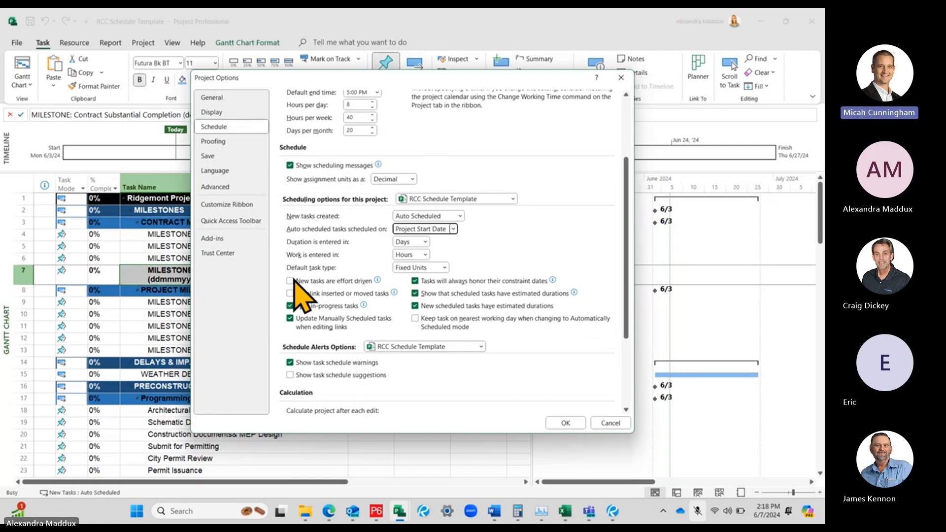
left_click(415, 281)
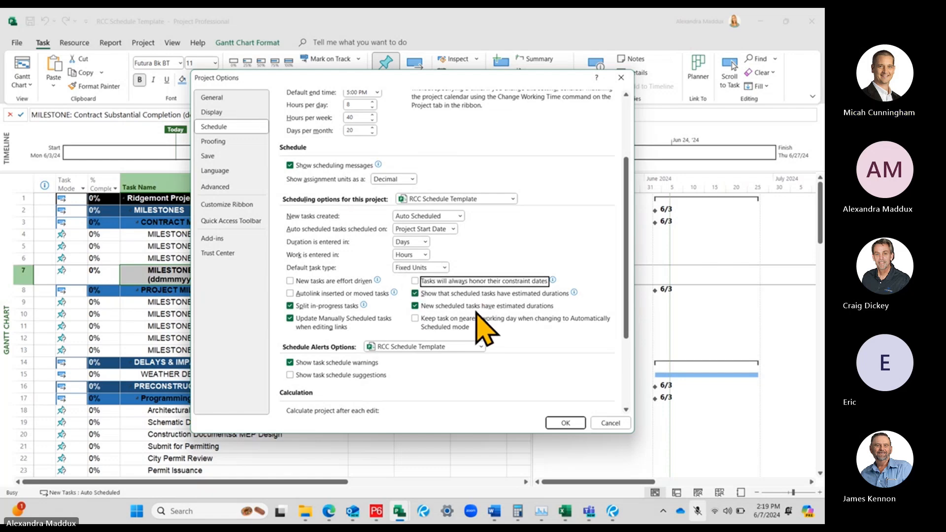
scroll(478, 328, "down", 3)
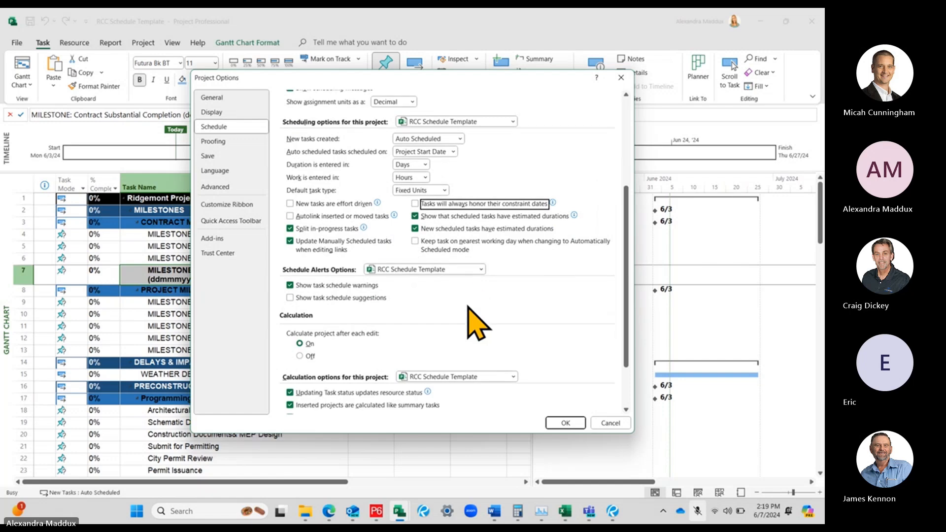
scroll(477, 321, "down", 1)
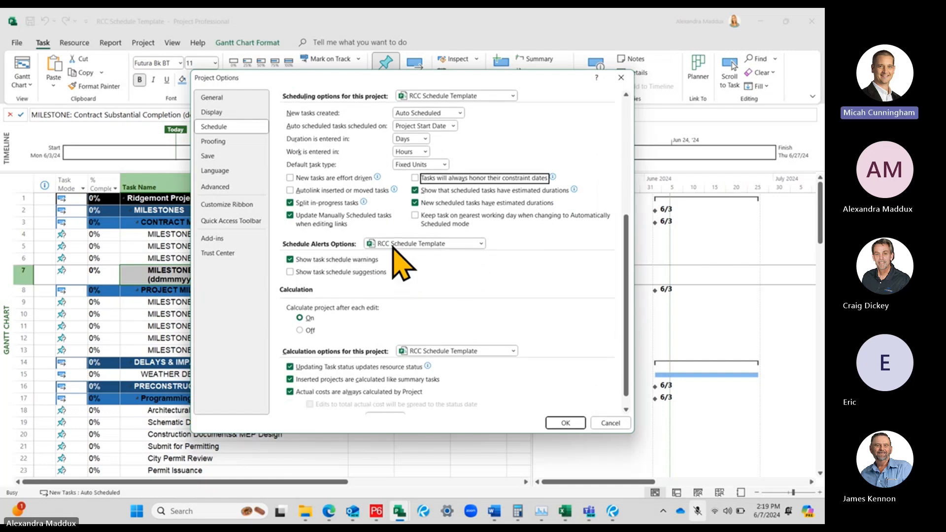
scroll(324, 318, "down", 1)
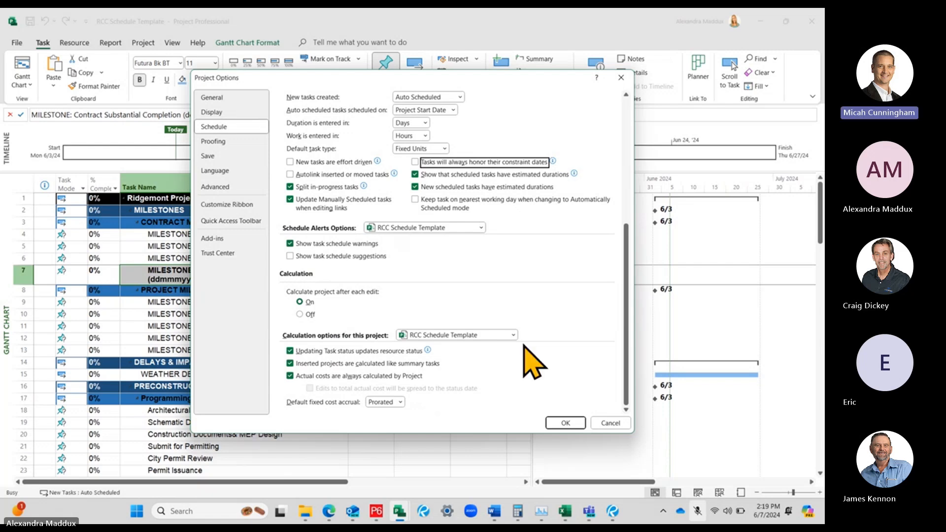
scroll(522, 345, "up", 5)
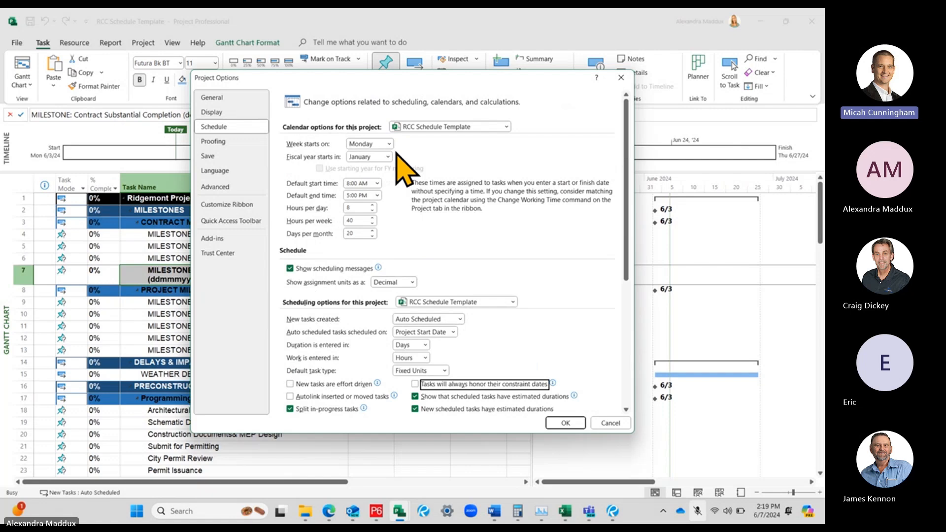
scroll(399, 163, "down", 4)
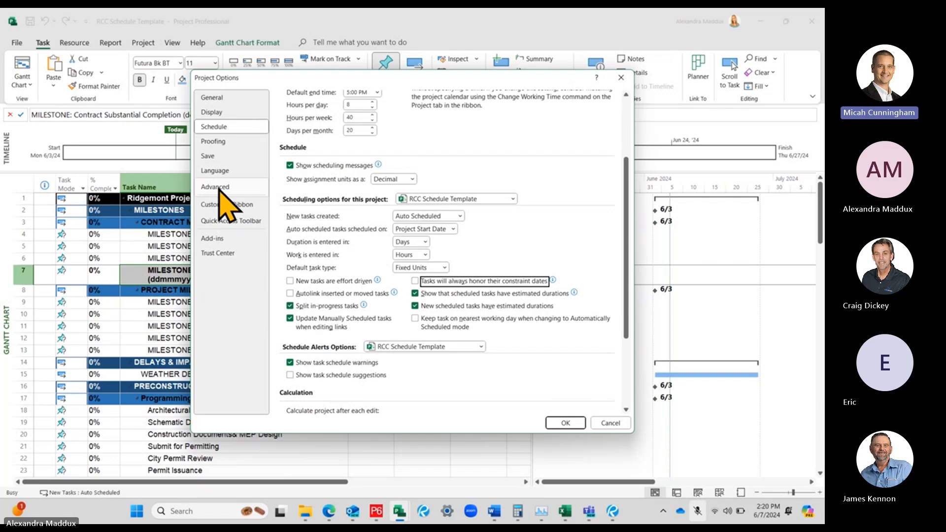
Review the Proofing, Save, Language and Advanced options through the critical slack setting, and apply the project option changes
left_click(215, 142)
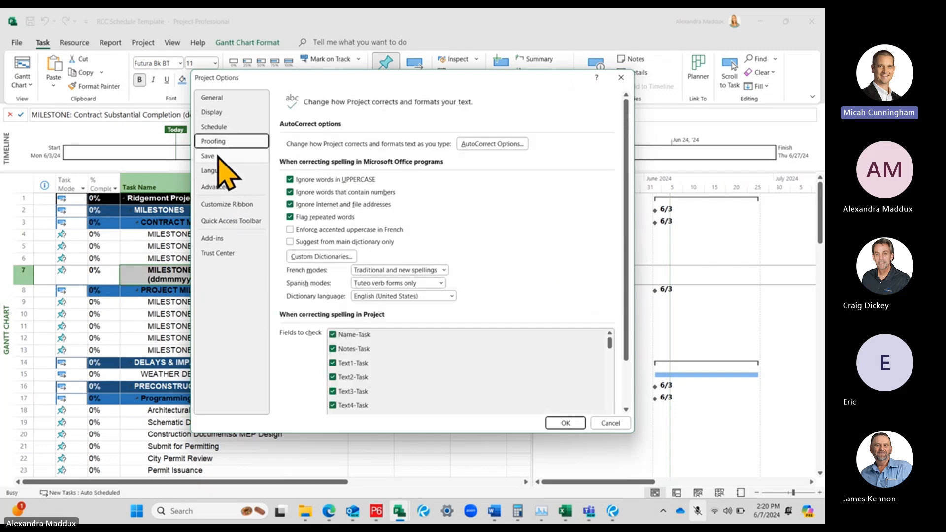
left_click(218, 157)
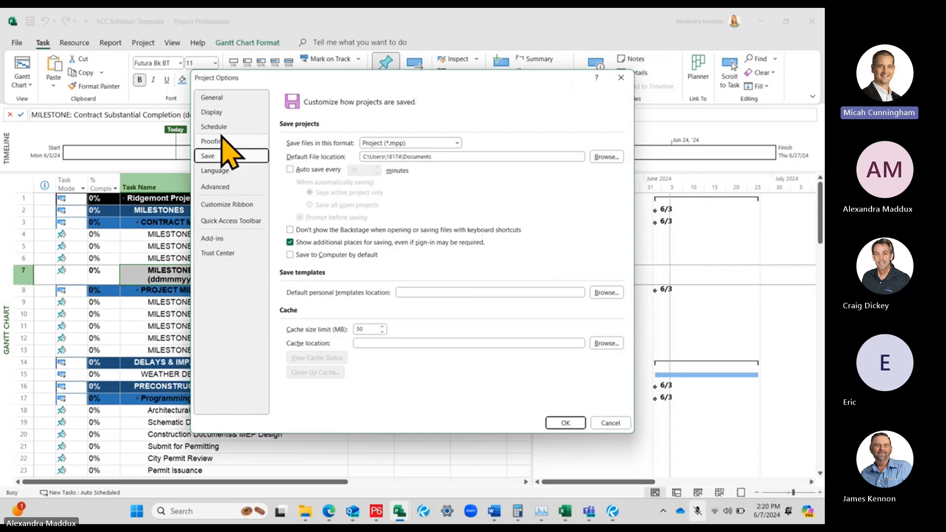
left_click(234, 170)
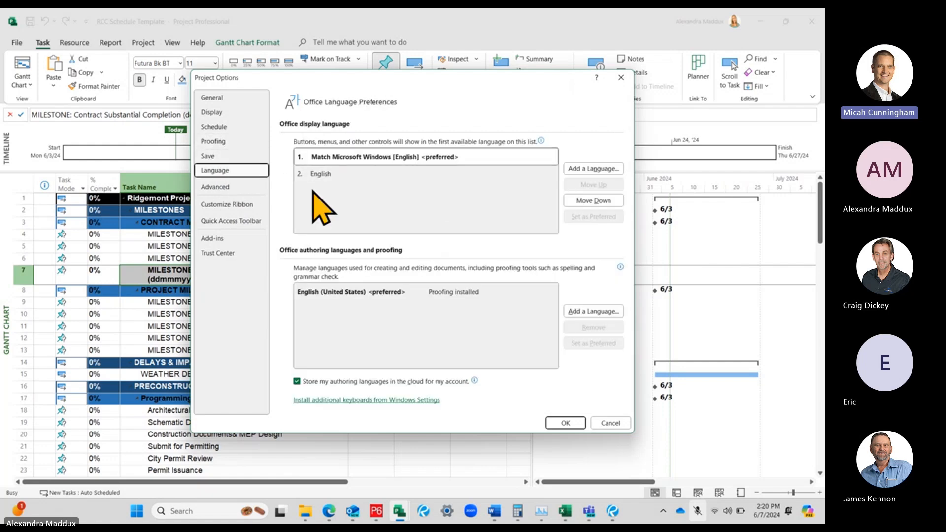
left_click(226, 187)
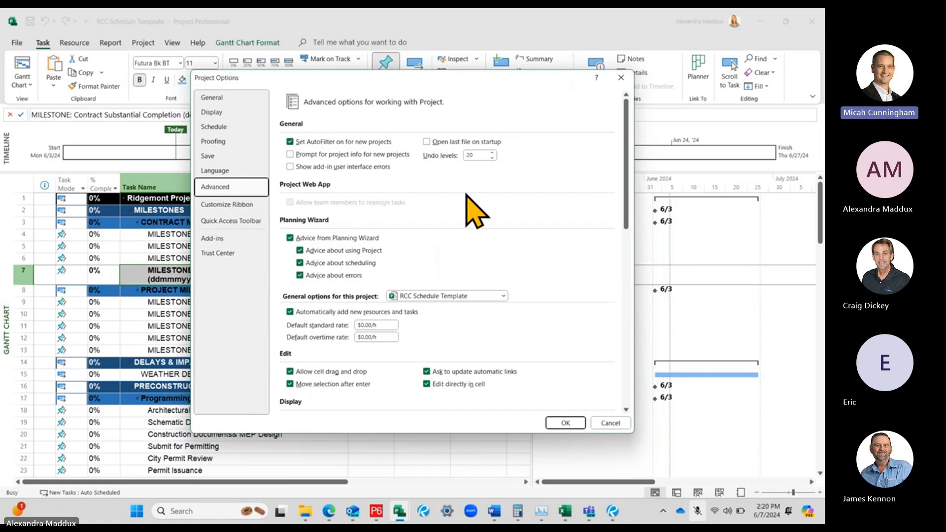
scroll(468, 201, "down", 10)
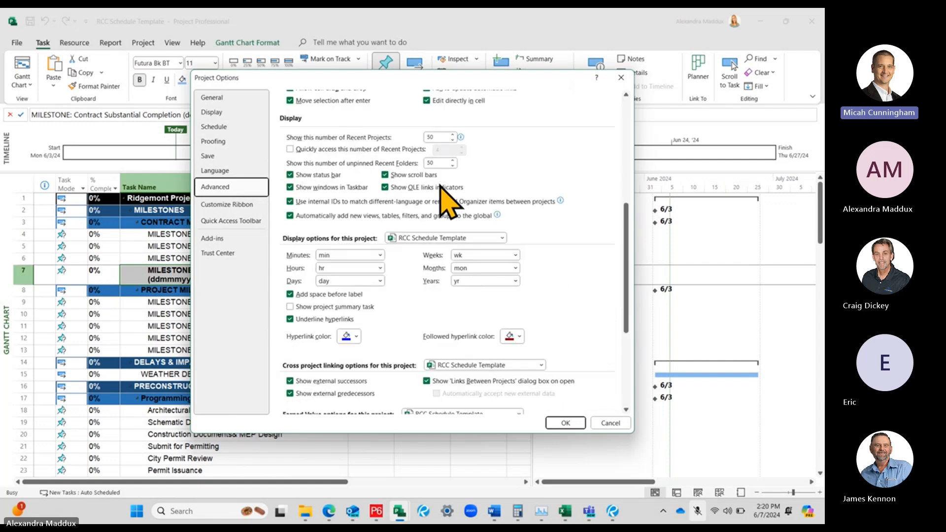
scroll(443, 182, "down", 2)
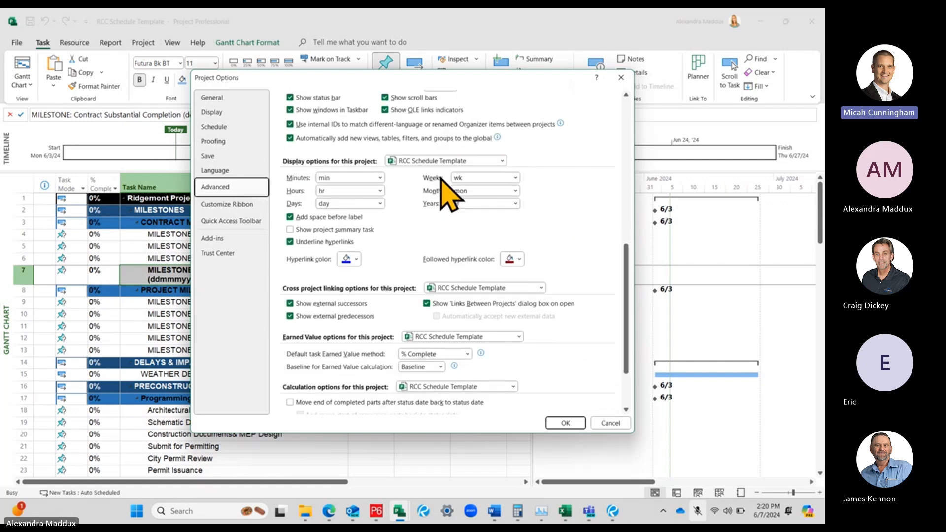
scroll(492, 234, "down", 3)
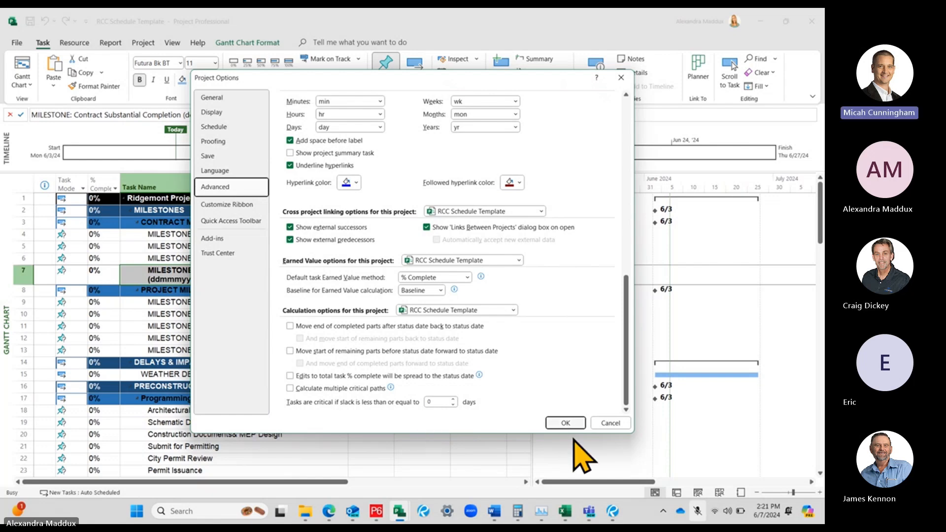
left_click(565, 423)
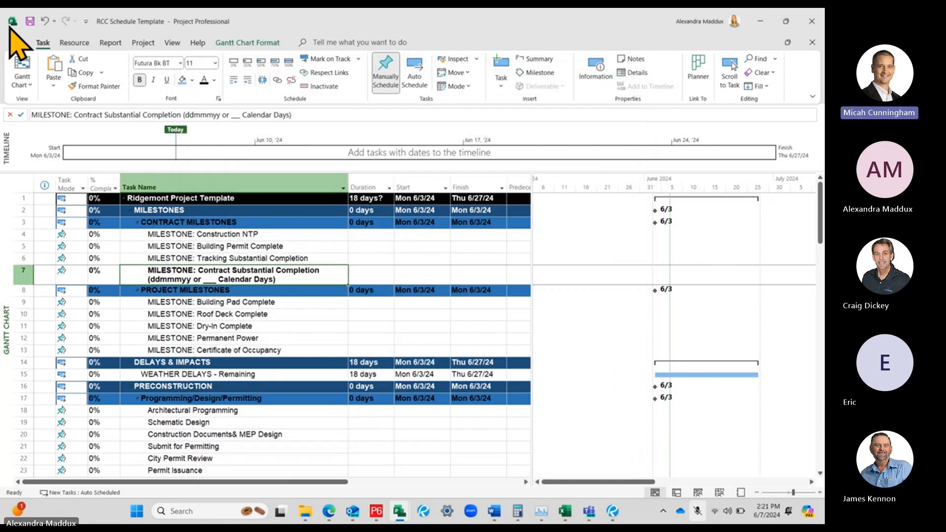
Reopen the project options, examine how projects are saved, including the auto save setting, and close the options
left_click(16, 42)
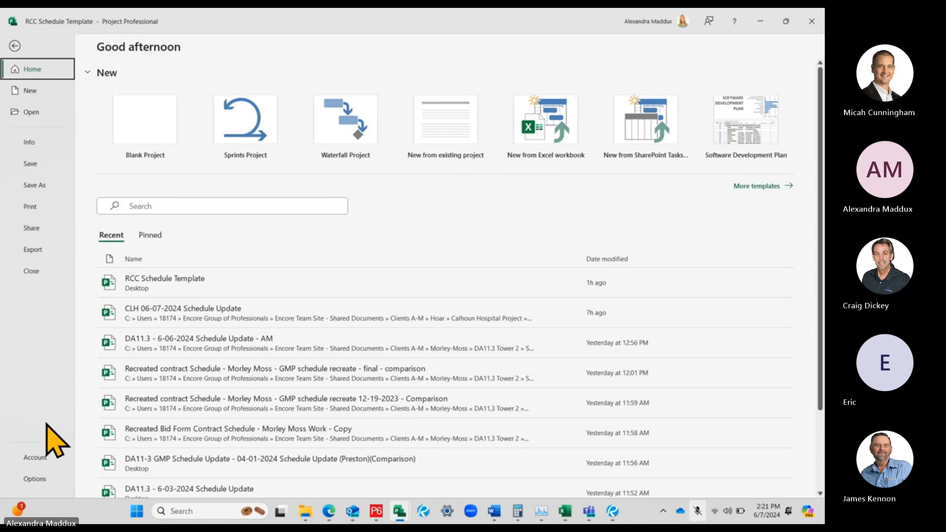
left_click(31, 479)
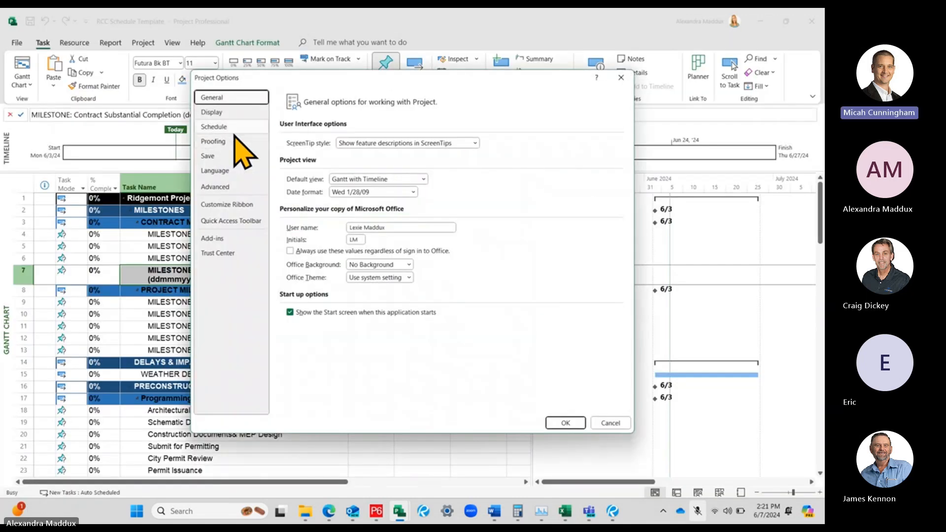
left_click(209, 156)
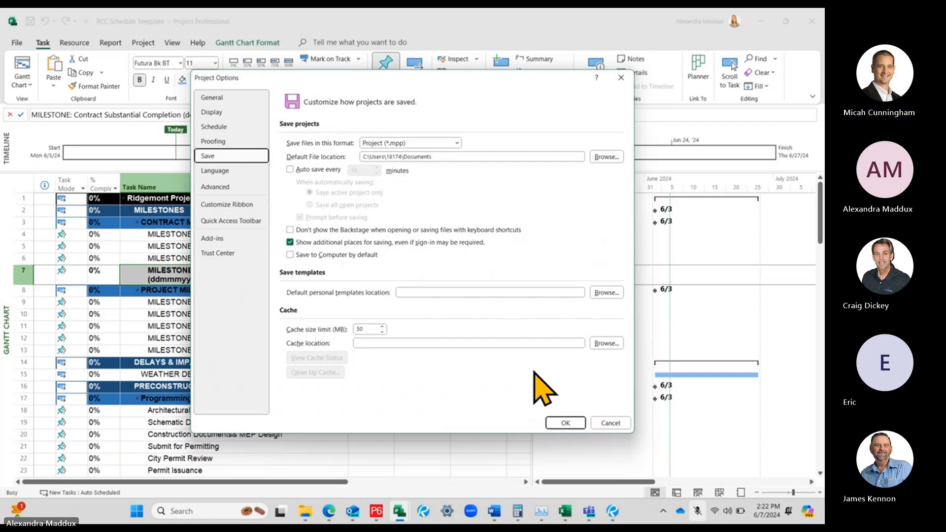
left_click(565, 423)
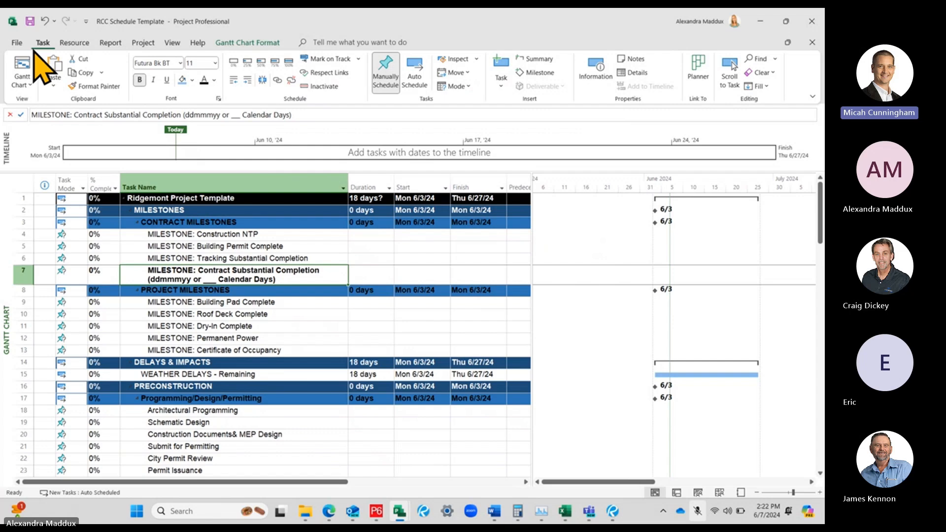
Examine the contract milestone tasks, the built-in view choices and the task scheduling commands
left_click(217, 235)
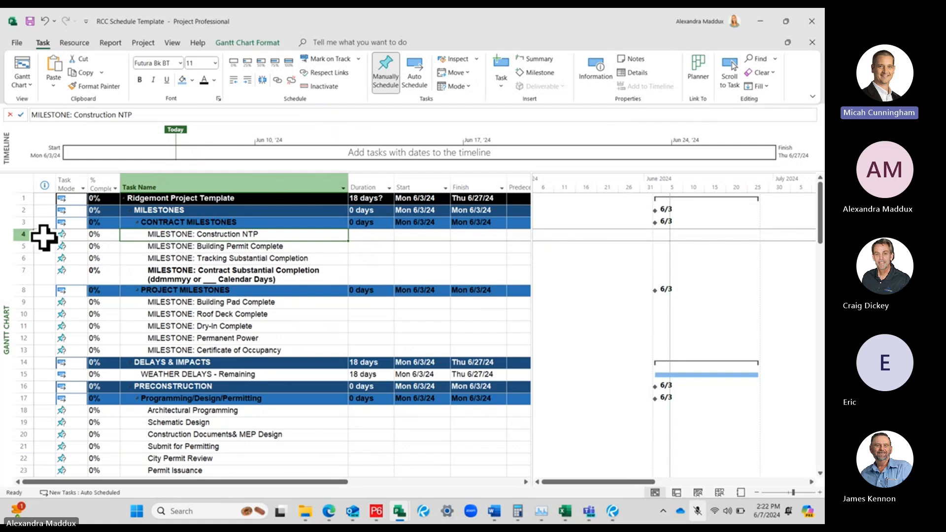
left_click(20, 234)
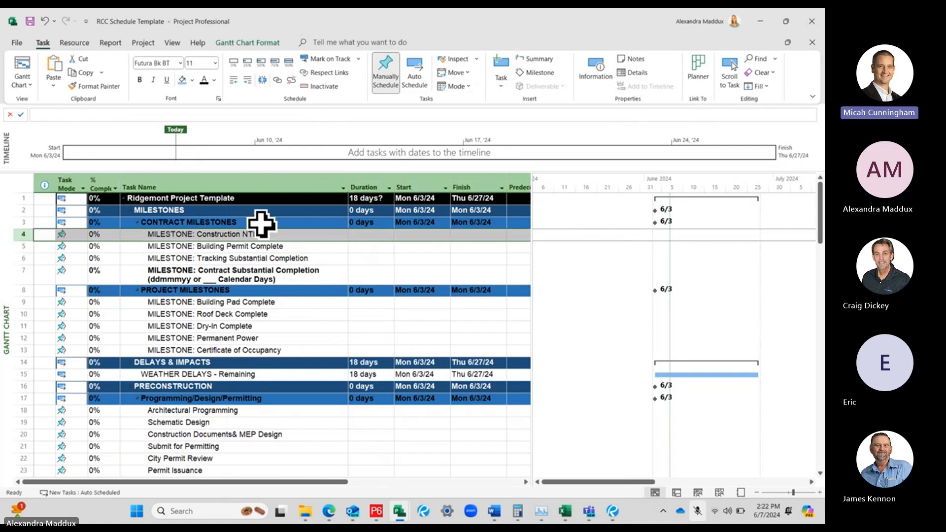
left_click(226, 234)
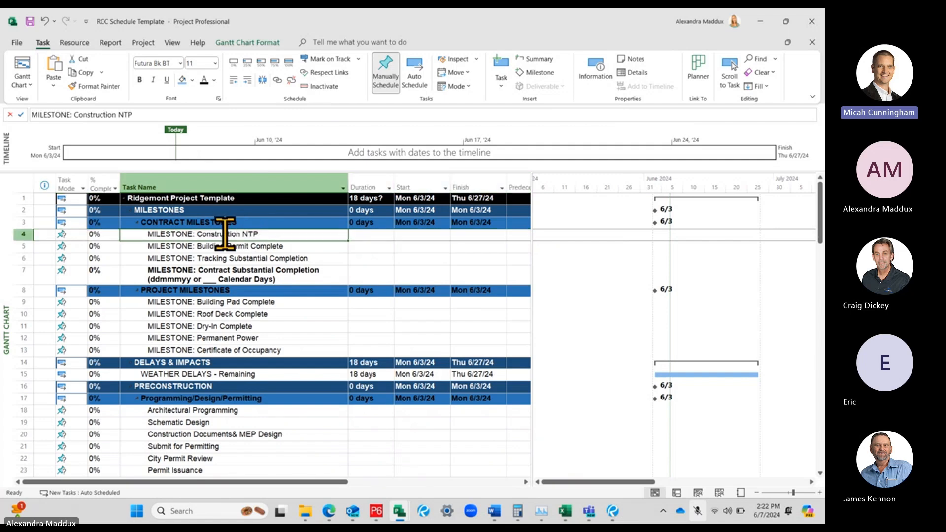
left_click(22, 84)
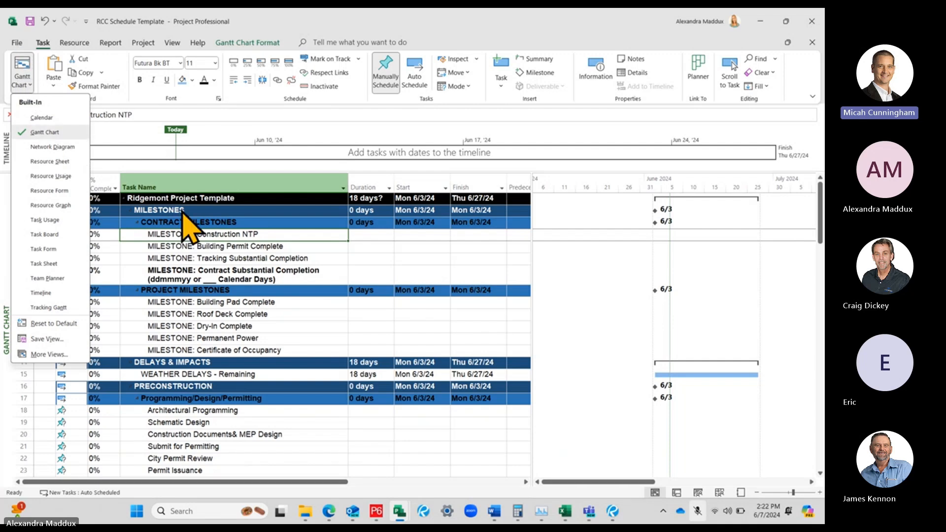
left_click(40, 48)
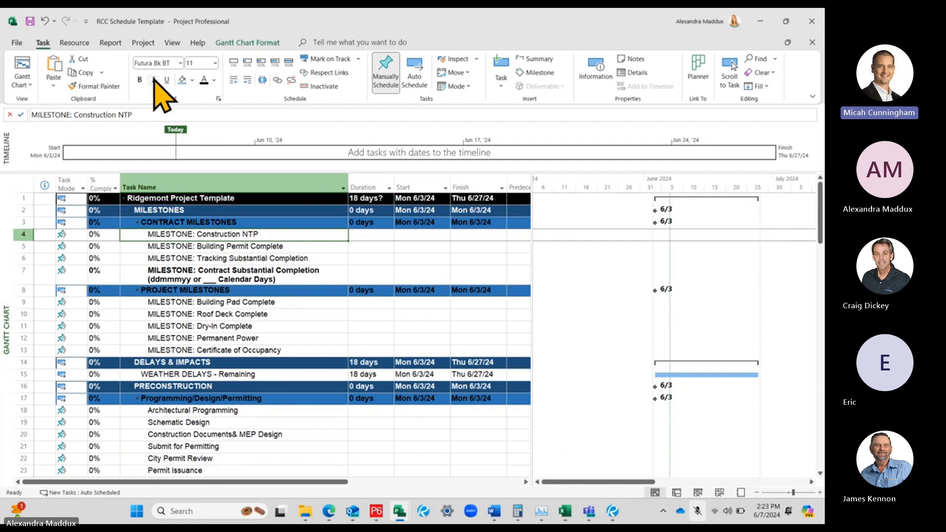
left_click(214, 233)
left_click(249, 273)
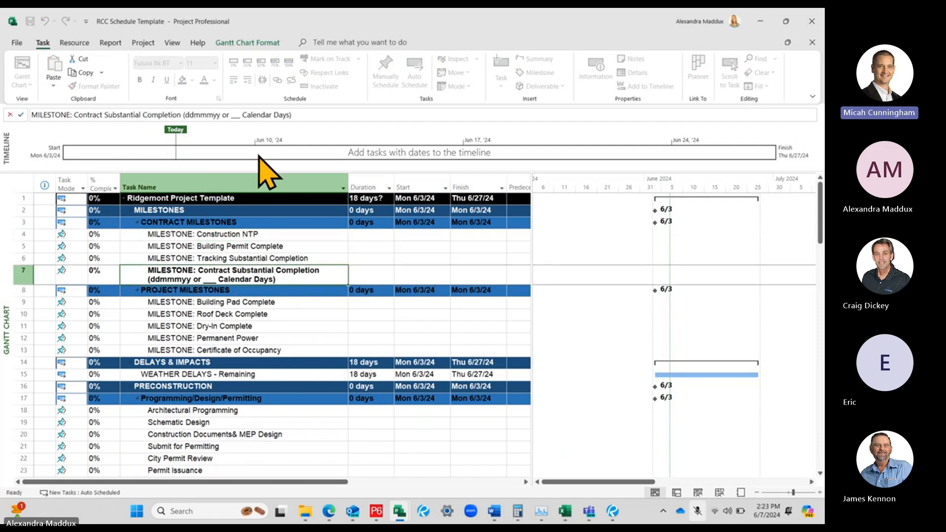
left_click(226, 234)
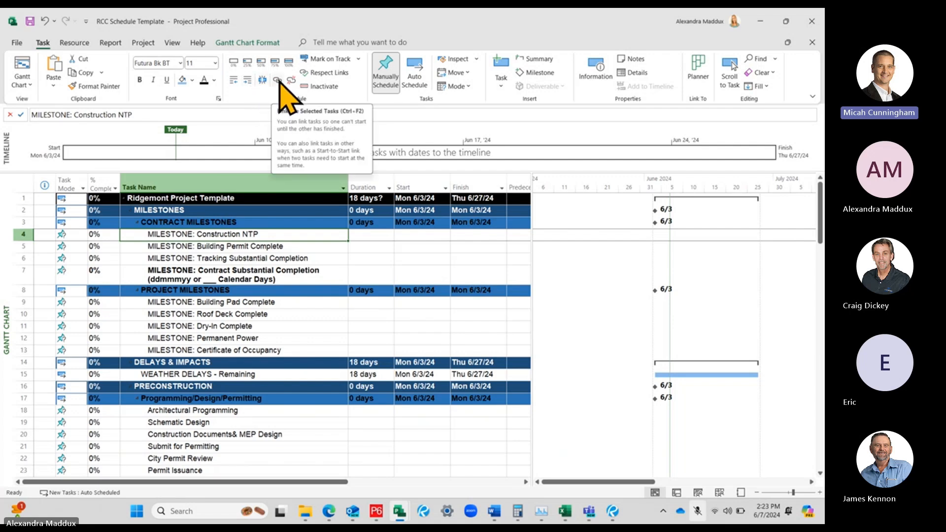
left_click(182, 246)
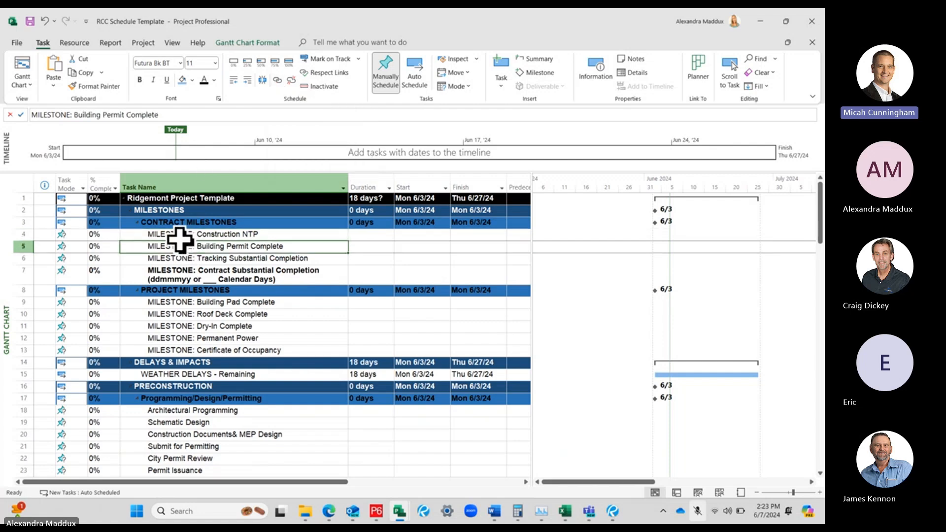
left_click(180, 235)
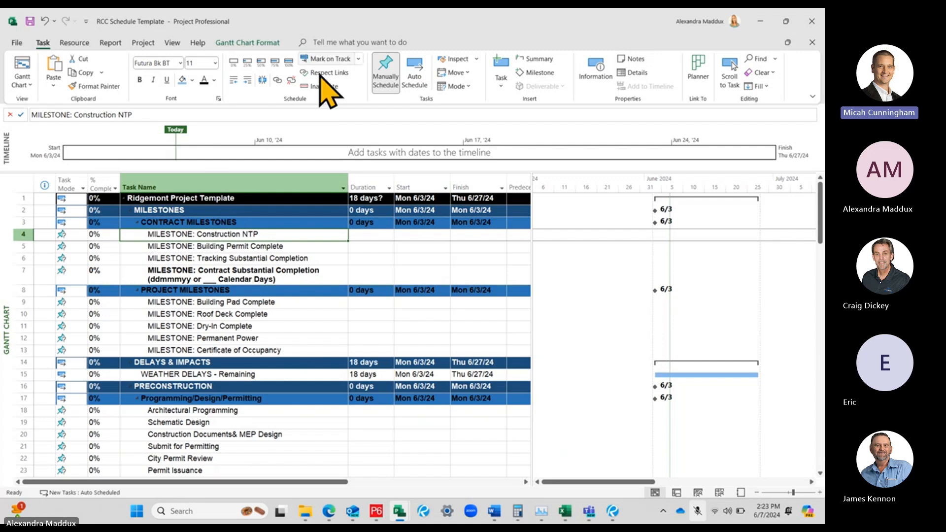
Link 'Submit - Steel, Joist& Deck (Or PEMB)' as the predecessor of 'Procure/Deliver - Steel, Joist& Deck'
scroll(276, 261, "down", 6)
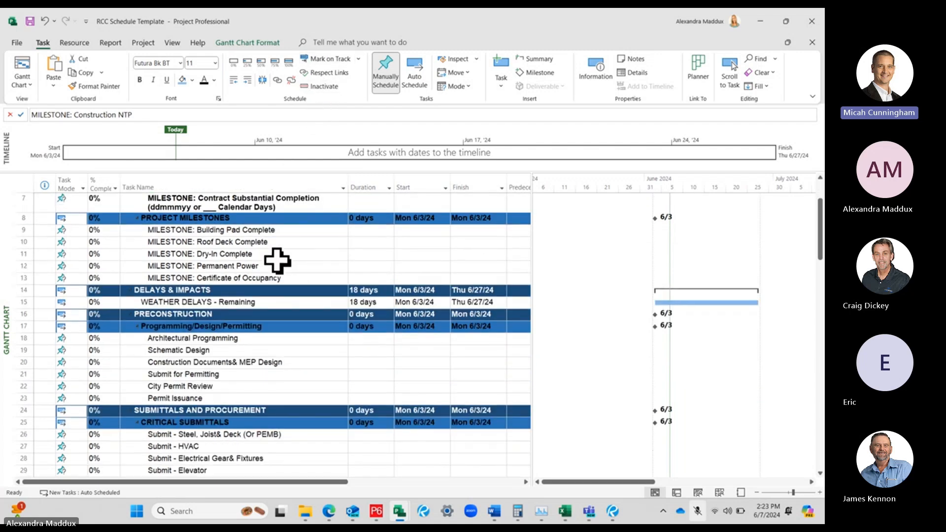
left_click(231, 281)
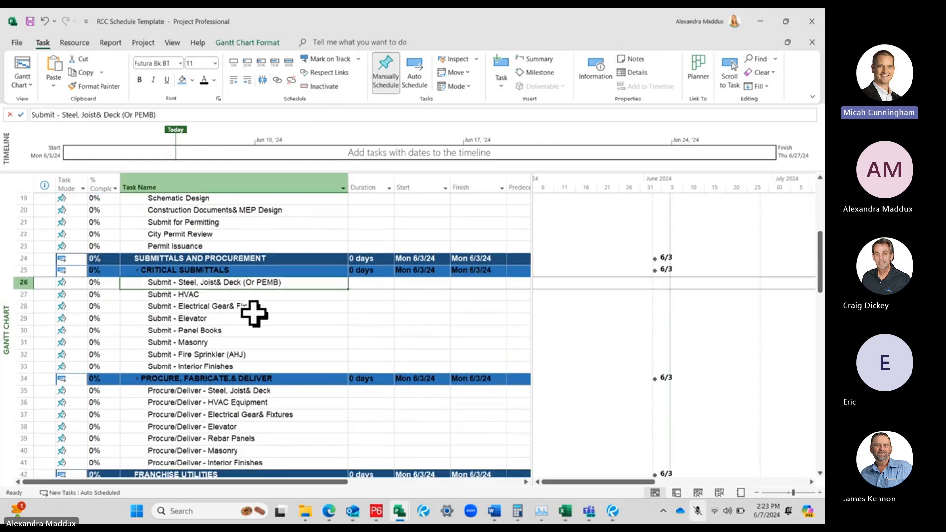
left_click(266, 390, "ctrl")
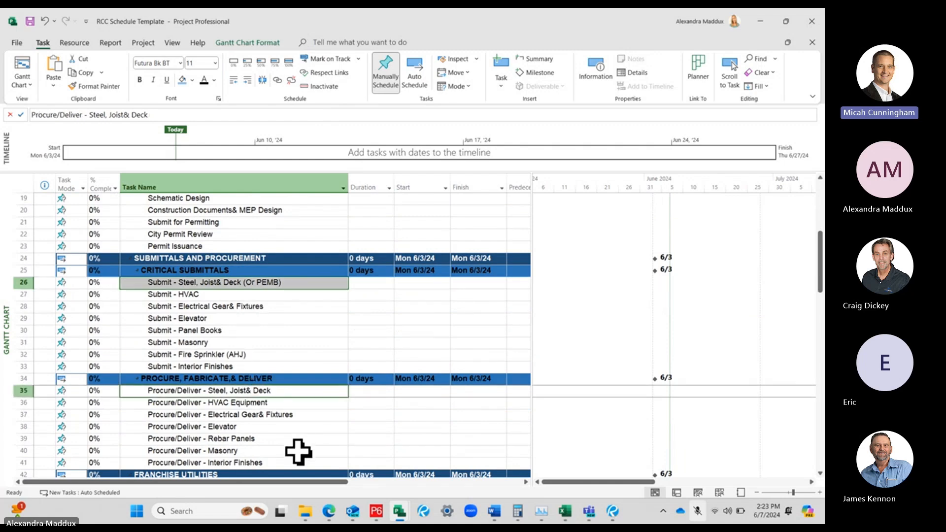
left_click(277, 80)
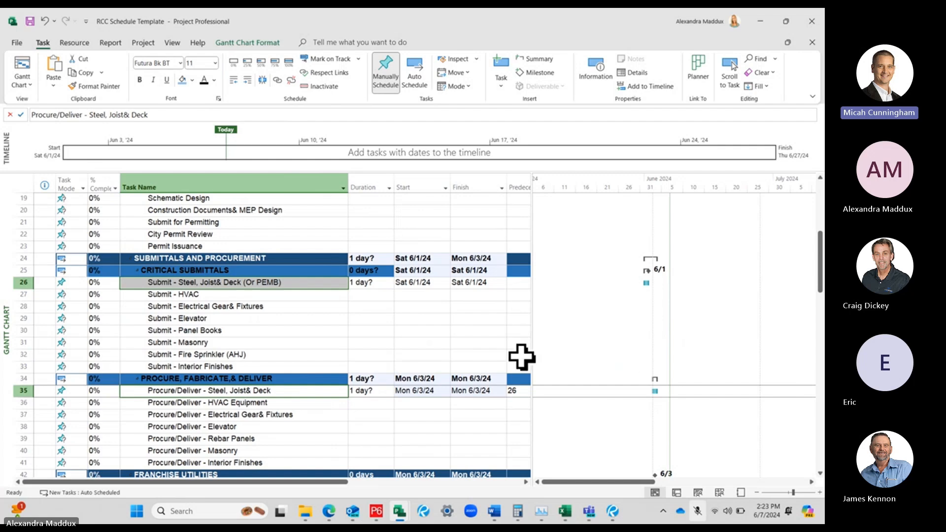
Display the task details form for the steel submittal task and enlarge the Gantt chart area above it
left_click(638, 74)
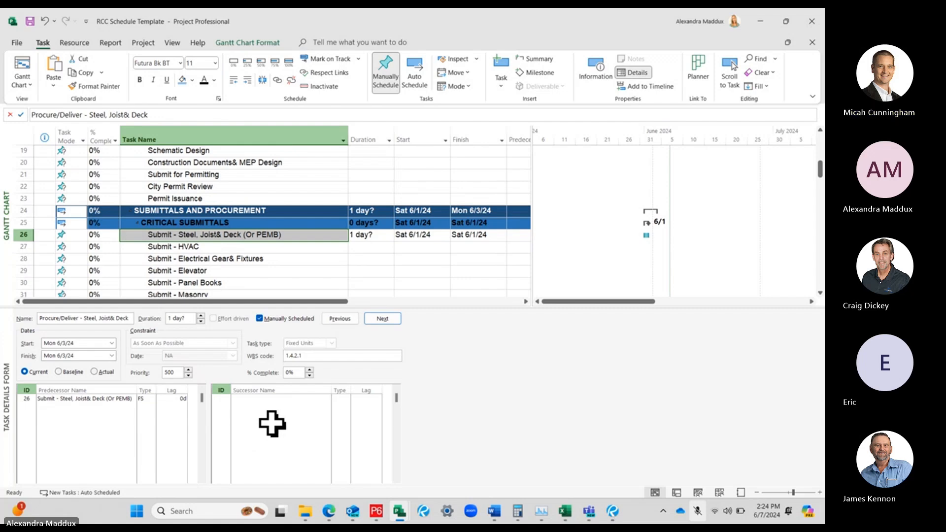
left_click(278, 215)
left_click(272, 234)
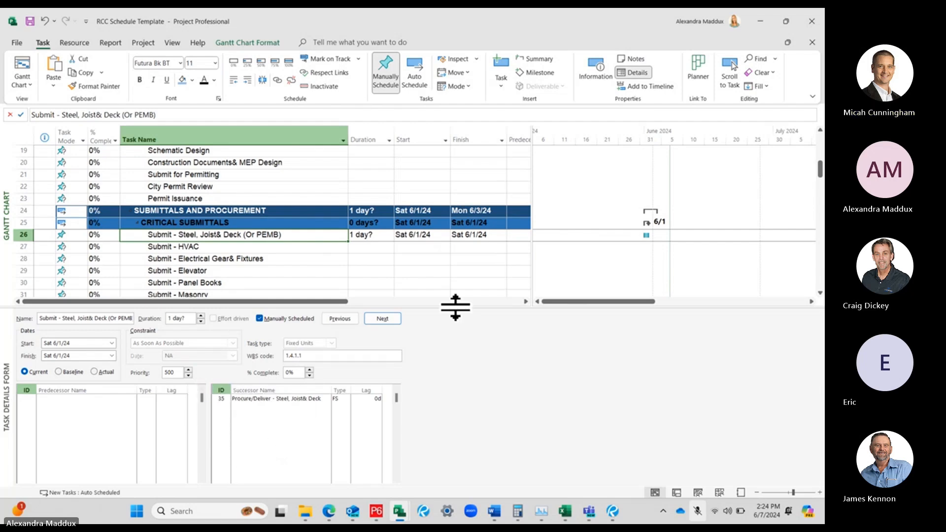
left_click_drag(455, 306, 450, 363)
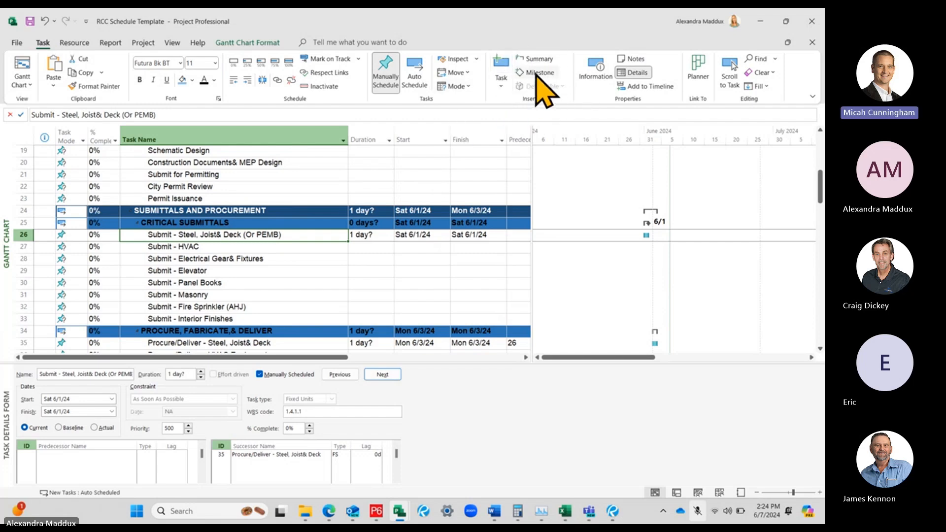
Insert a new milestone above 'MILESTONE: Construction NTP' in the contract milestones
scroll(304, 196, "up", 2)
scroll(304, 195, "up", 5)
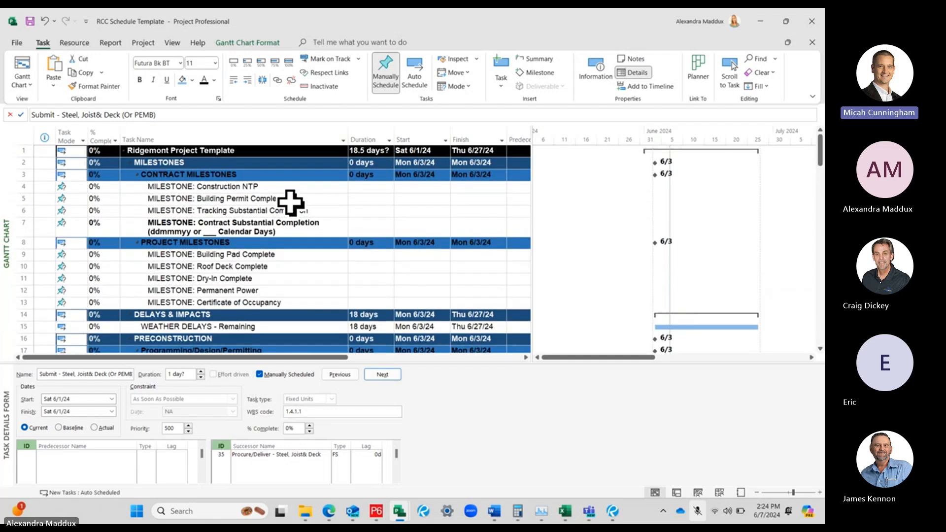
left_click(272, 186)
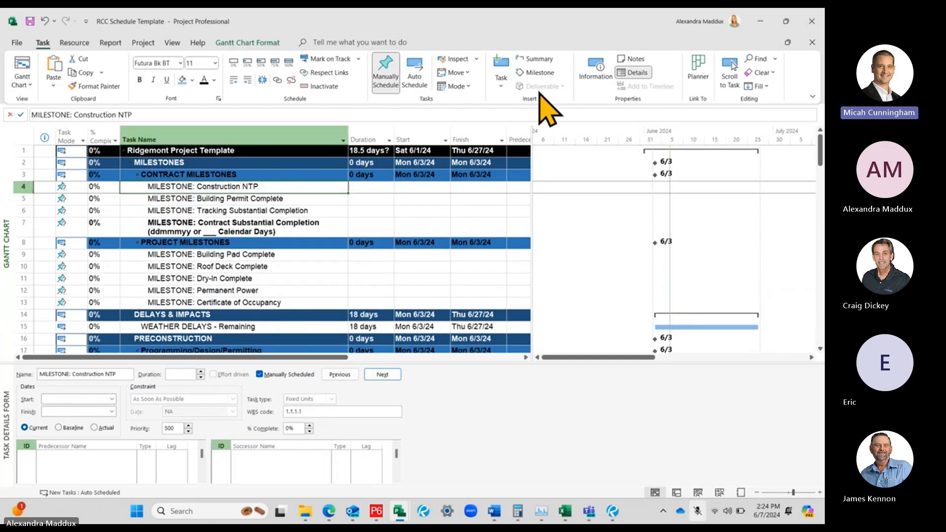
left_click(540, 73)
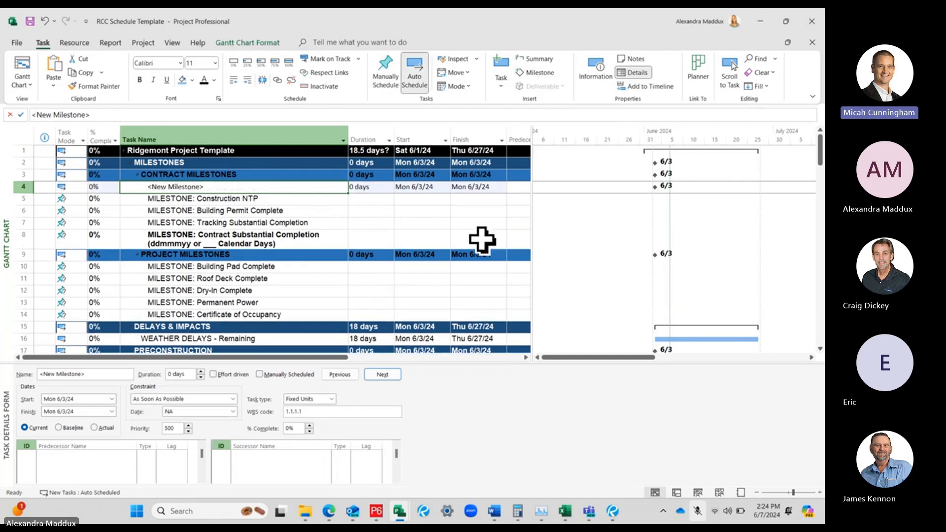
Set the duration of 'MILESTONE: Construction NTP' to 0 days
left_click(367, 200)
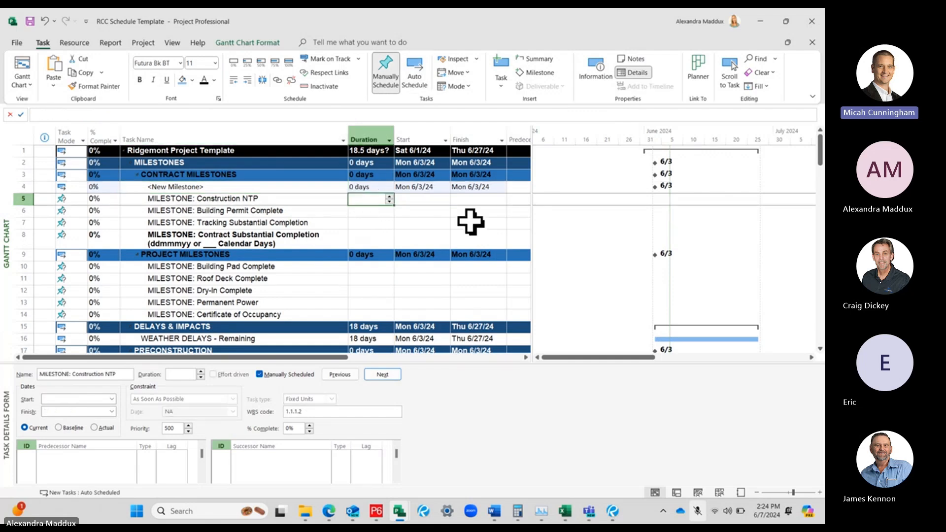
type("0")
key("Return")
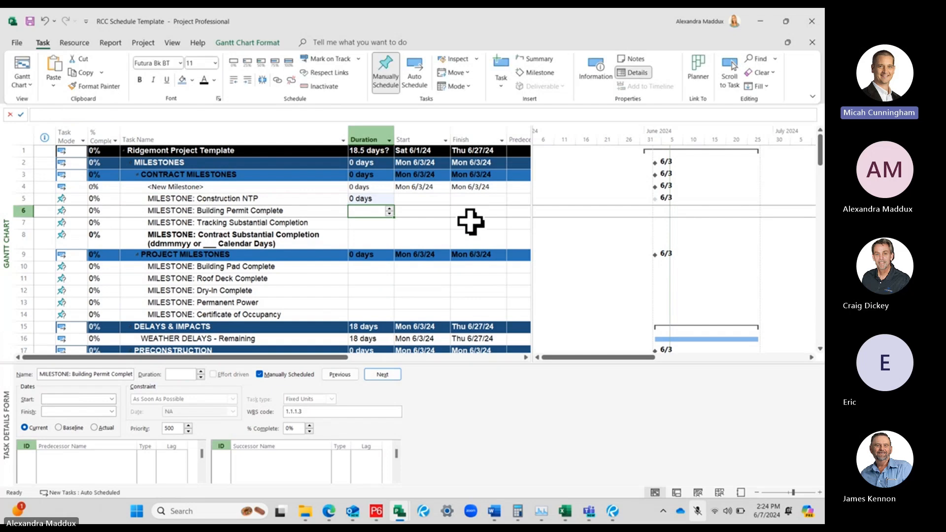
Delete the unnamed new milestone and reselect 'MILESTONE: Construction NTP'
left_click(174, 187)
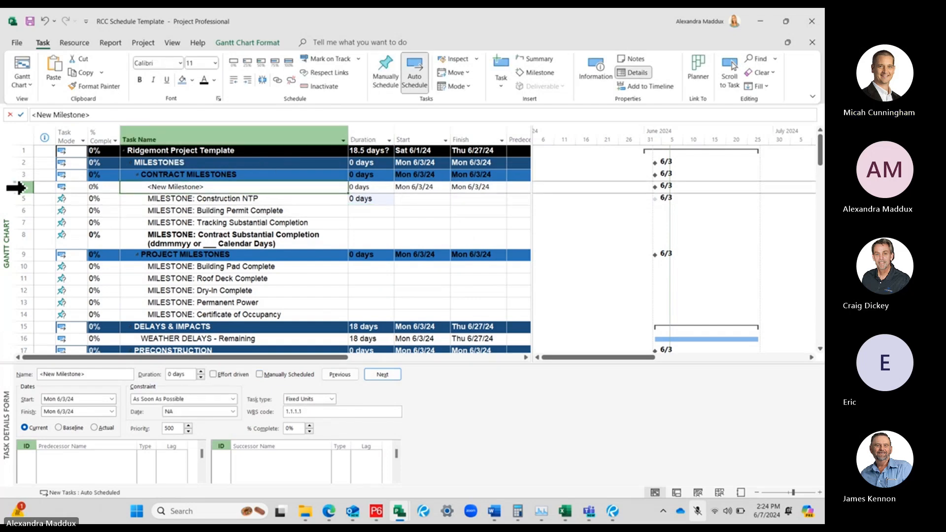
left_click(21, 187)
right_click(22, 187)
left_click(56, 294)
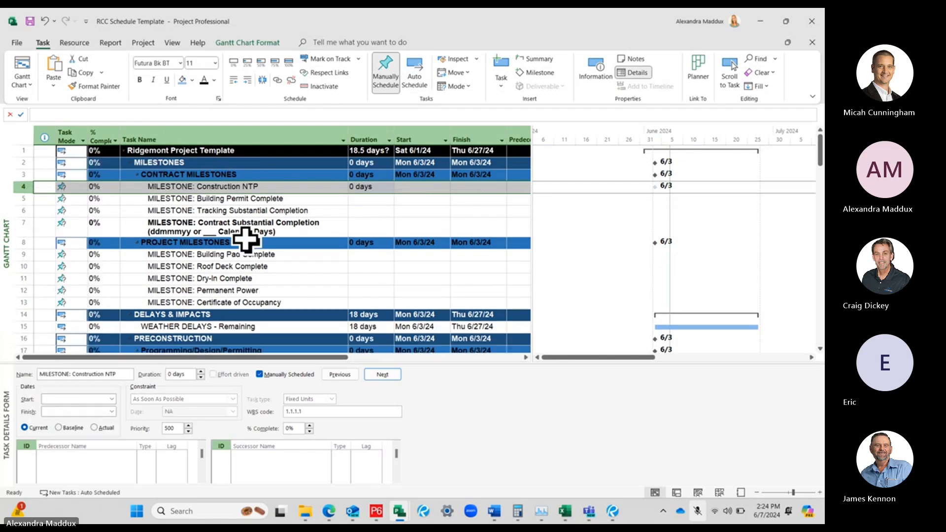
left_click(247, 231)
left_click(260, 186)
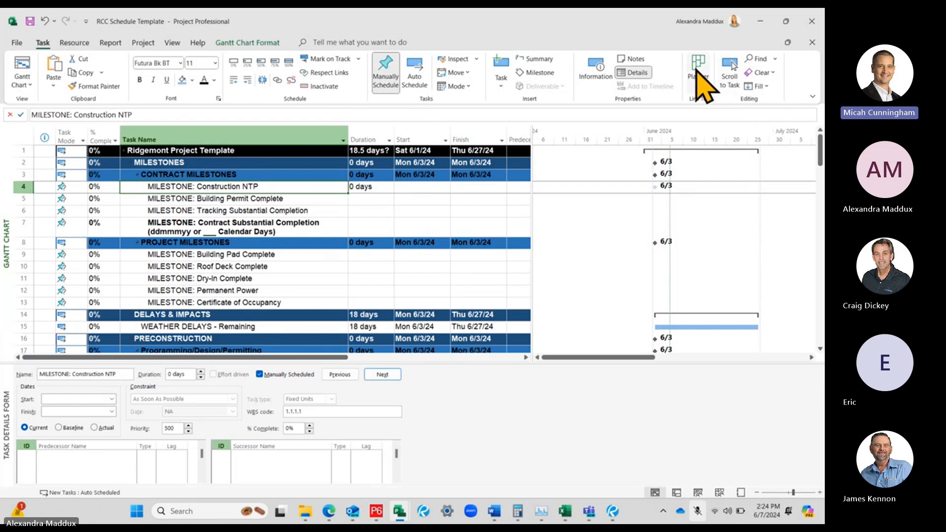
Review the available resource, report and project commands, and return to the task commands
left_click(75, 44)
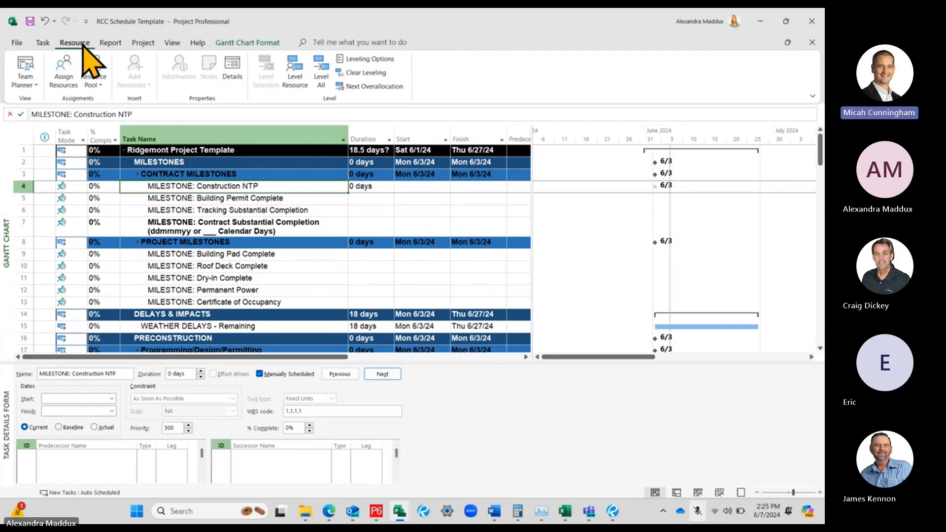
left_click(105, 45)
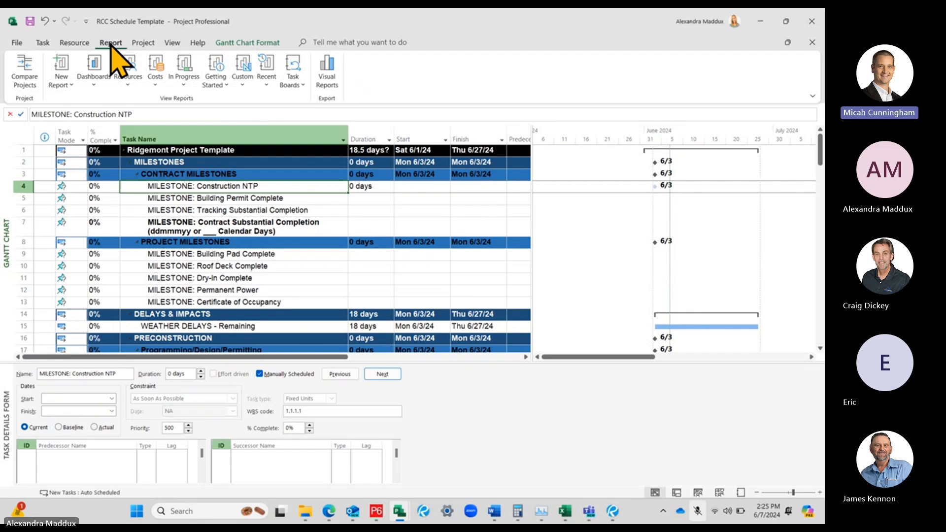
left_click(144, 43)
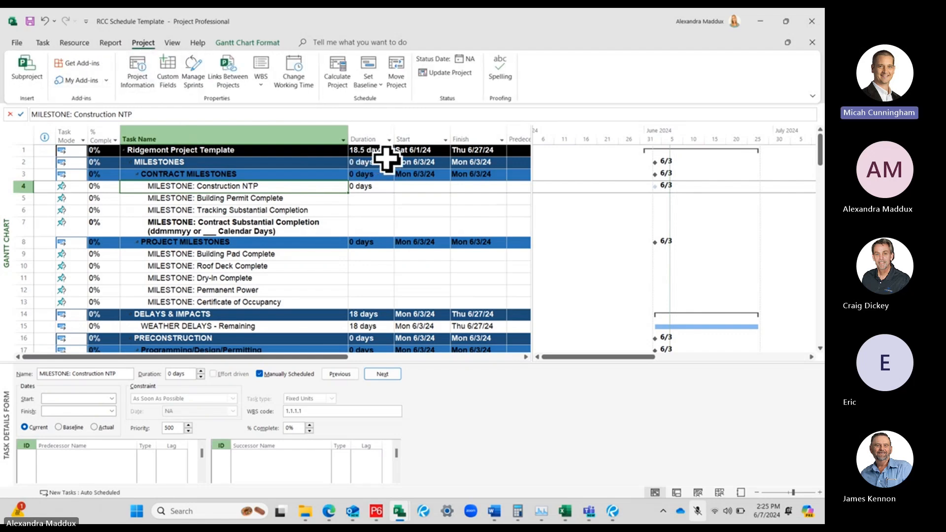
left_click(43, 43)
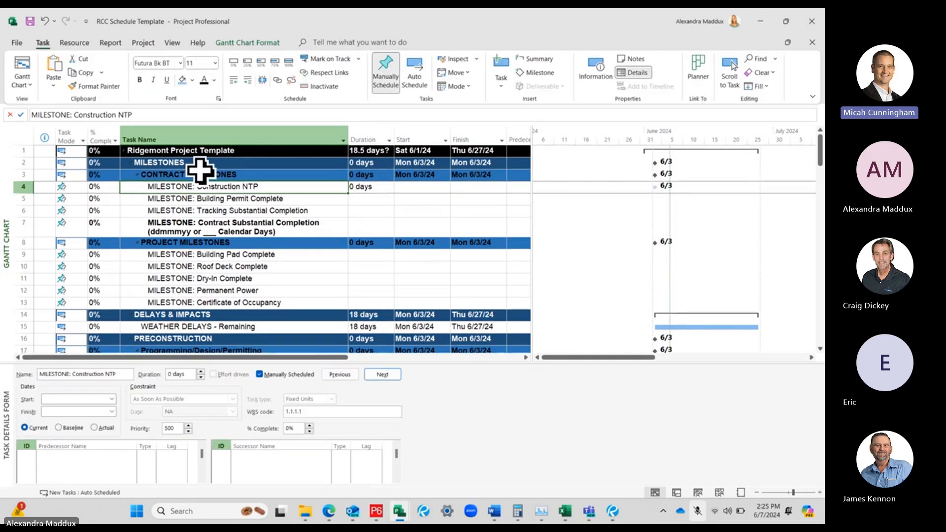
Examine the start date and calendar choices in the project information, and close it without changes
left_click(144, 43)
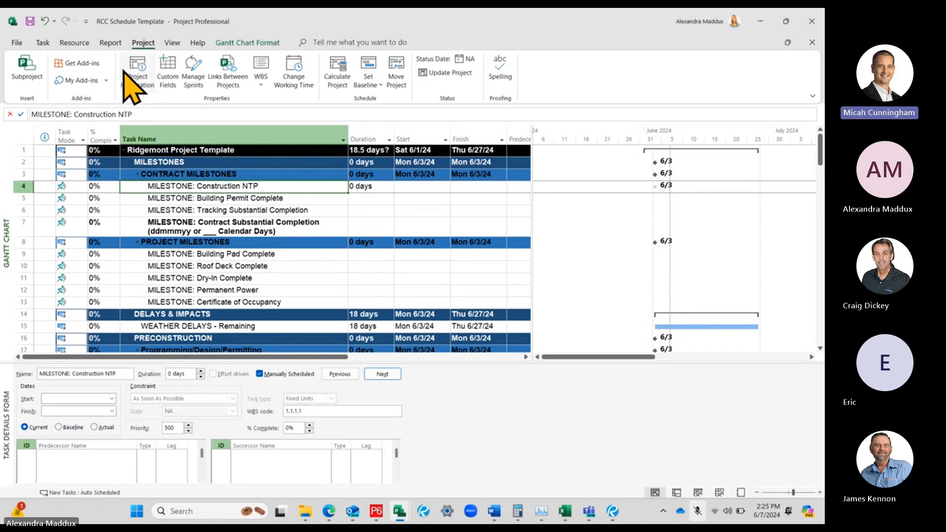
left_click(141, 84)
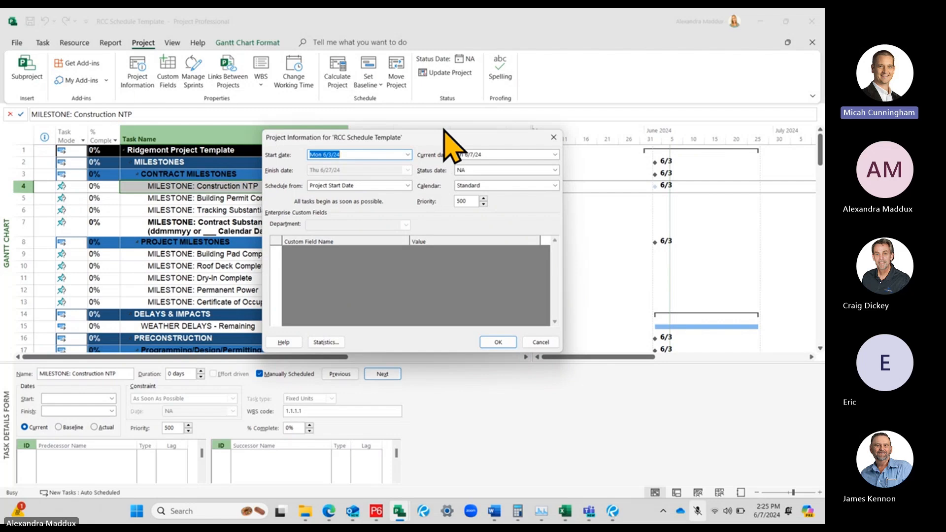
left_click(408, 154)
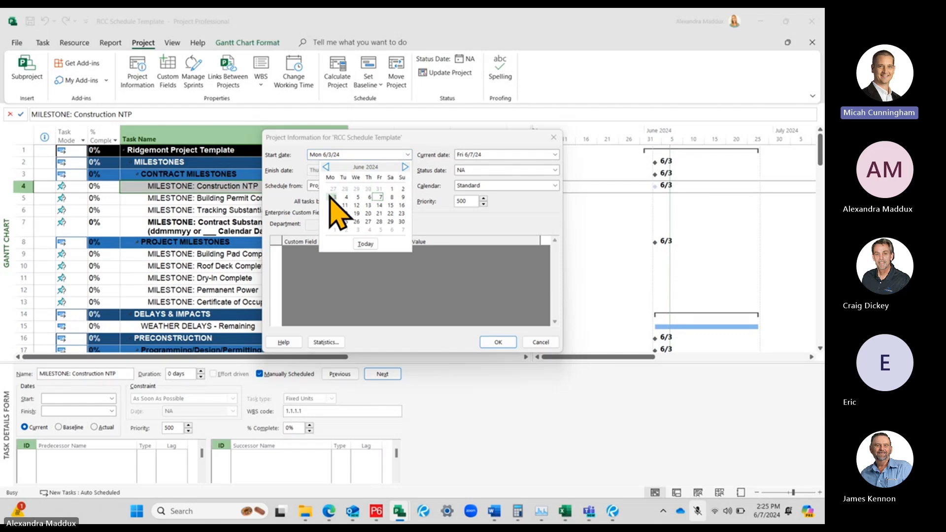
left_click(407, 155)
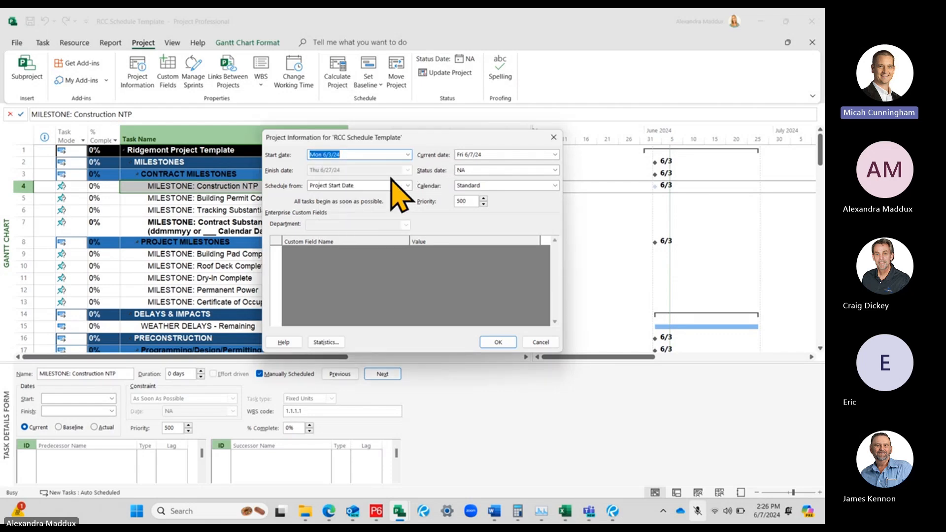
left_click(531, 186)
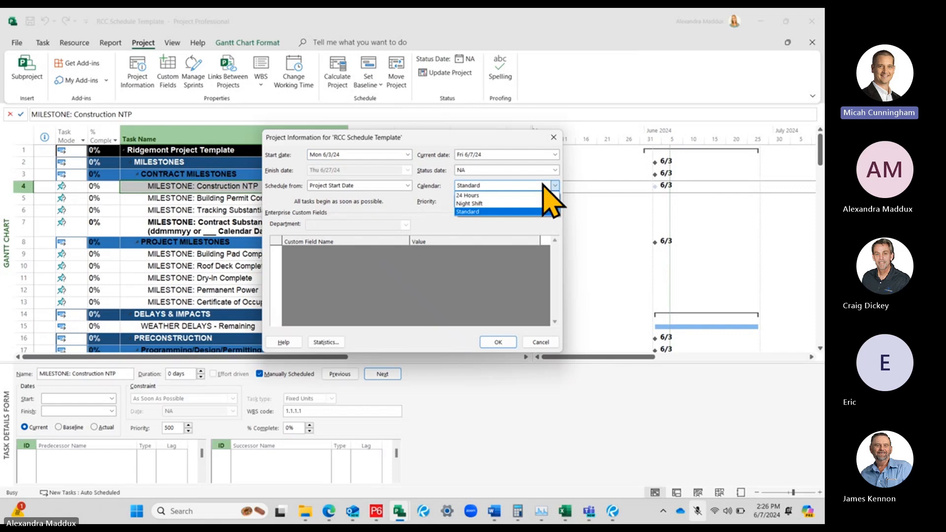
left_click(446, 184)
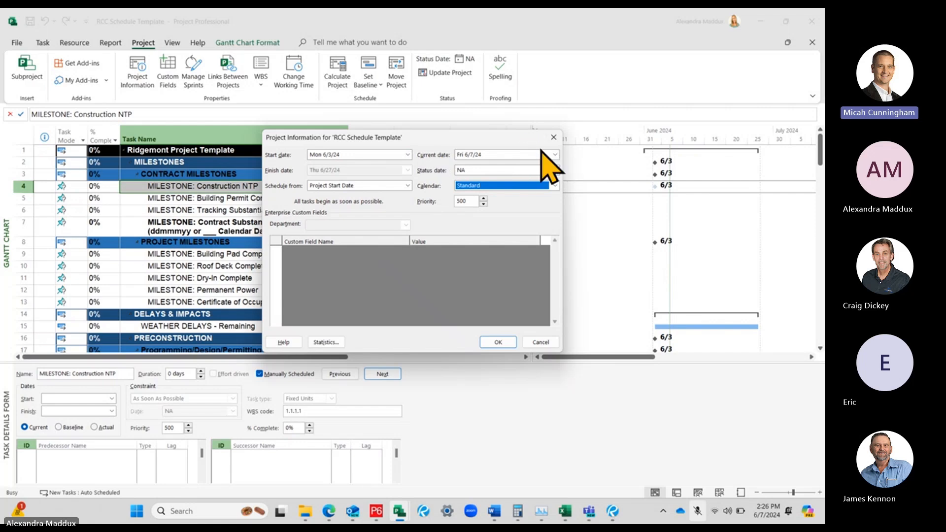
left_click(553, 138)
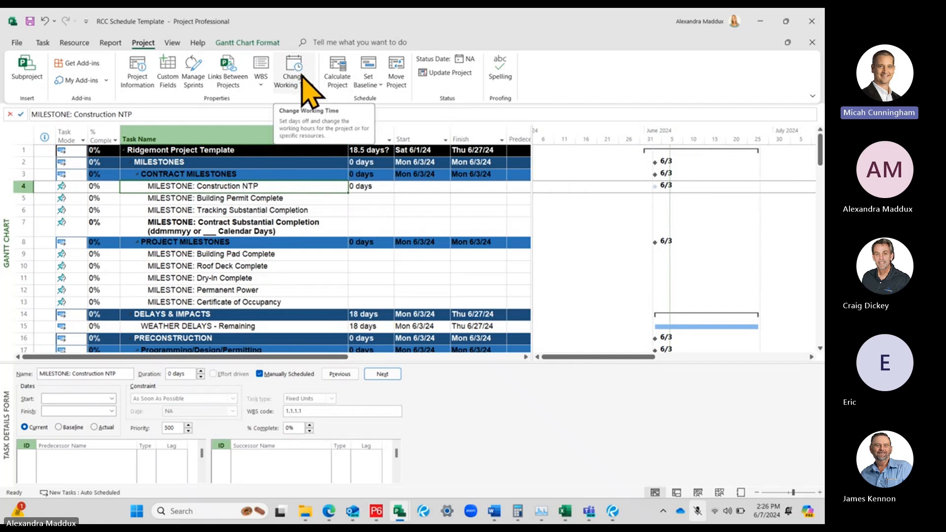
Examine the holiday exceptions and the months from May to September 2024 in the Standard project calendar's working time settings
left_click(303, 82)
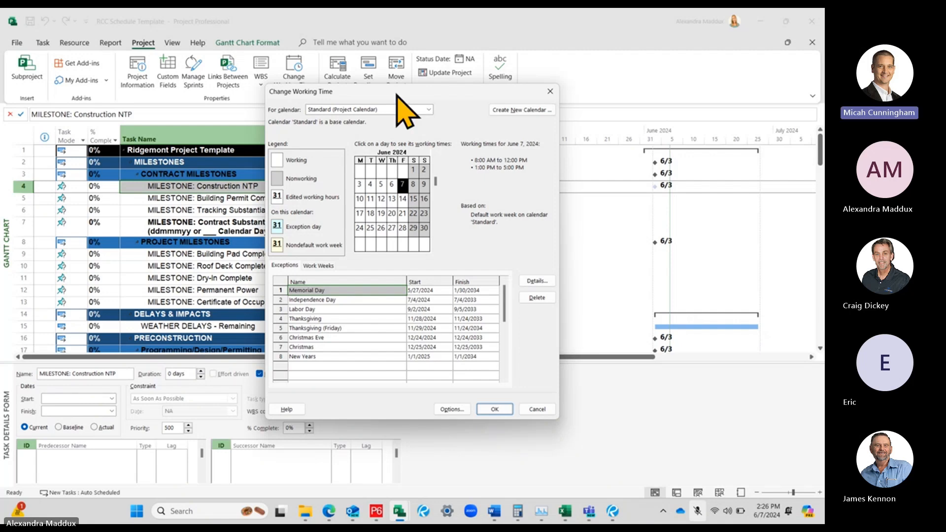
left_click(411, 110)
left_click(414, 121)
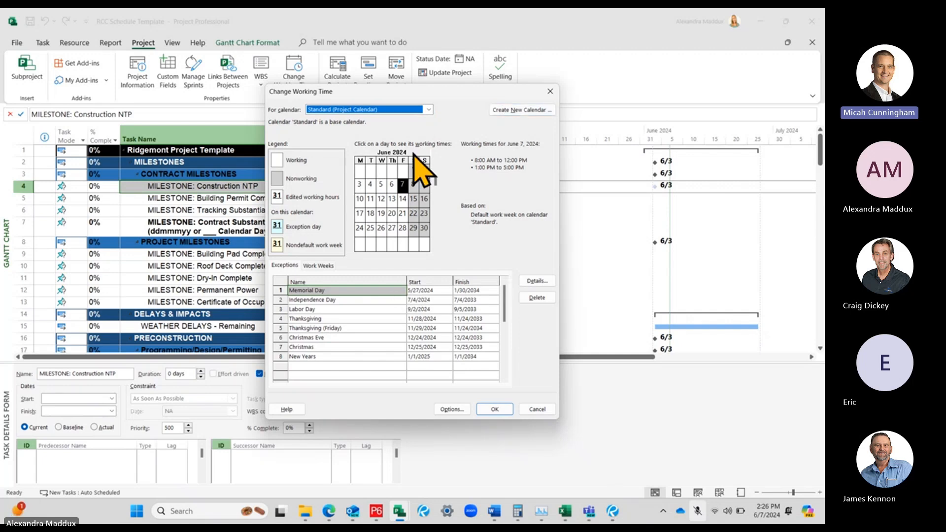
left_click(338, 310)
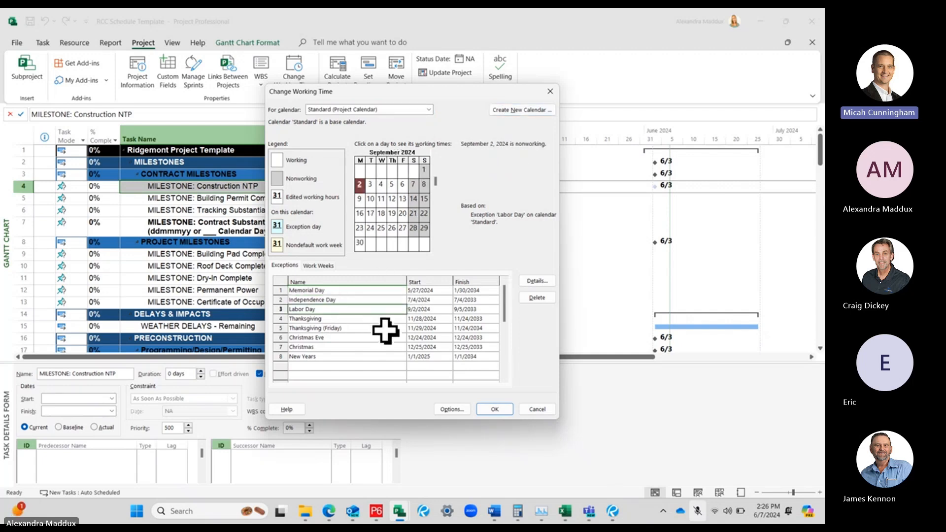
left_click(436, 153)
left_click(436, 153)
left_click(436, 152)
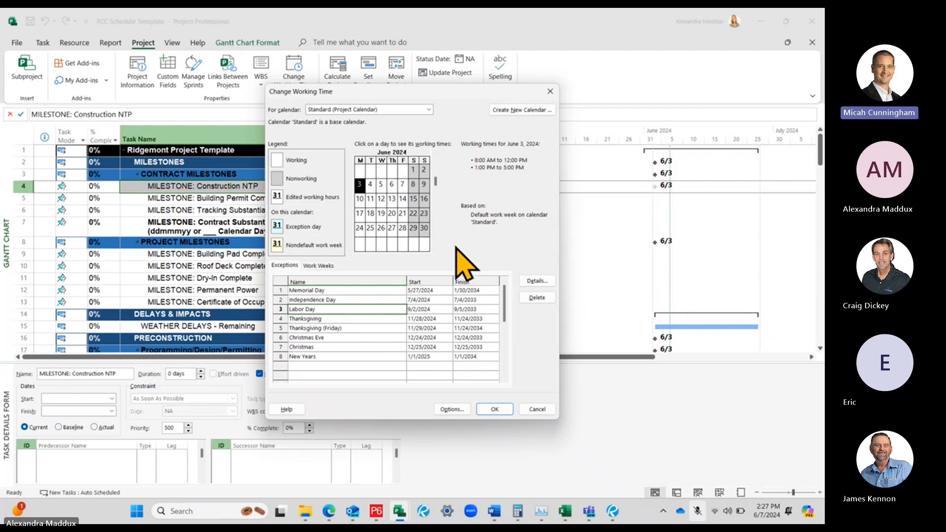
left_click(436, 248)
left_click(435, 248)
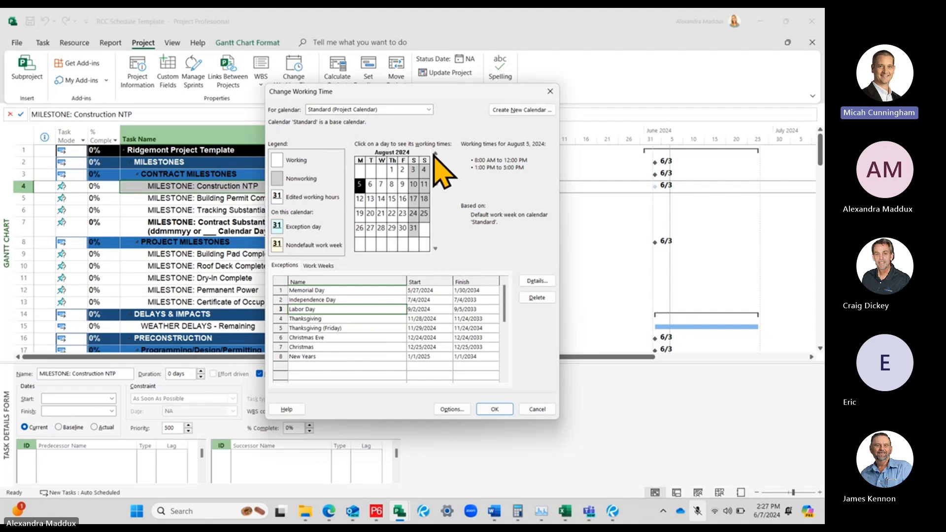
left_click(435, 248)
left_click(435, 153)
left_click(436, 154)
left_click(436, 154)
left_click(435, 153)
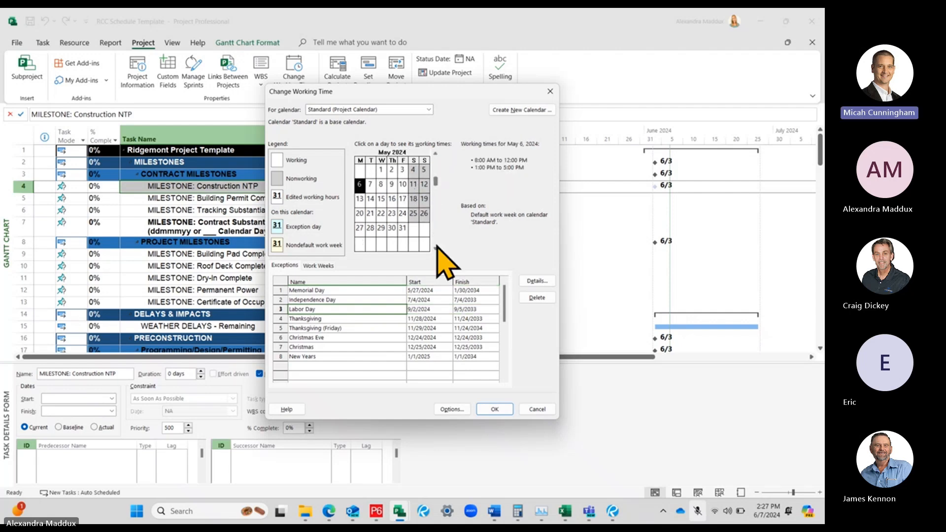
scroll(423, 212, "down", 1)
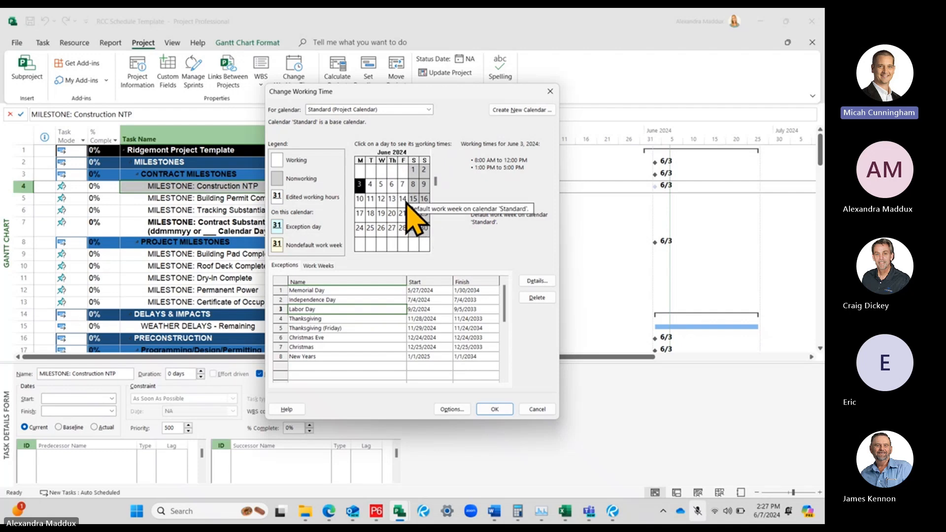
Add a nonworking exception named Juneteenth on June 19, 2024 to the Standard project calendar and save the working time changes
left_click(380, 215)
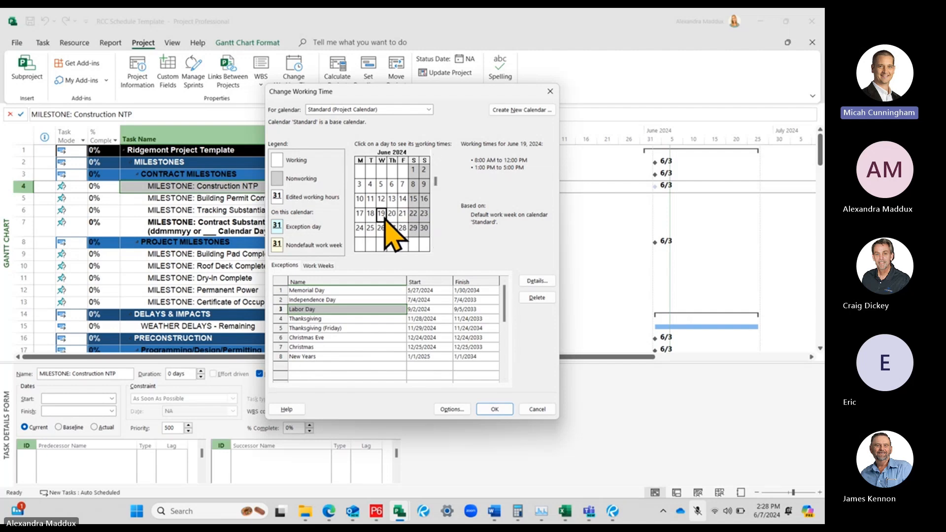
left_click(307, 366)
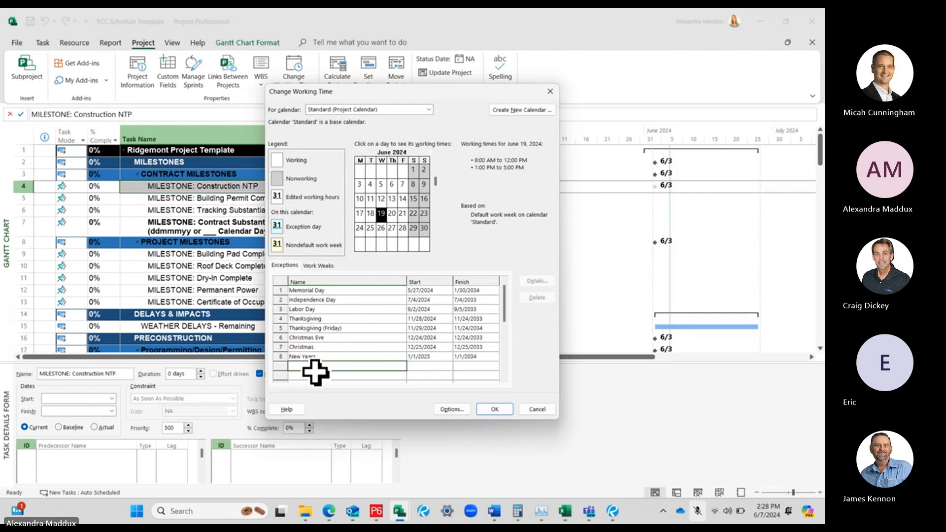
type("Juneth")
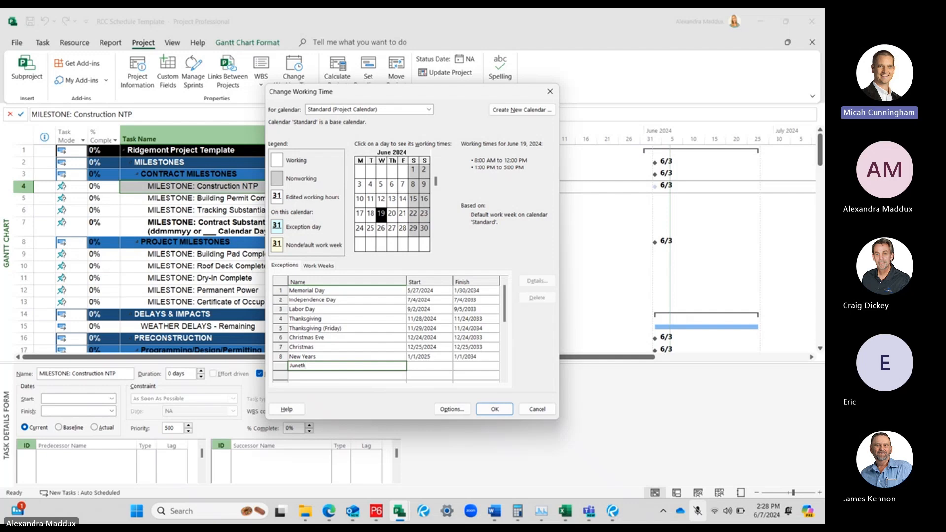
key("BackSpace")
type("eenth")
key("Return")
key("Return")
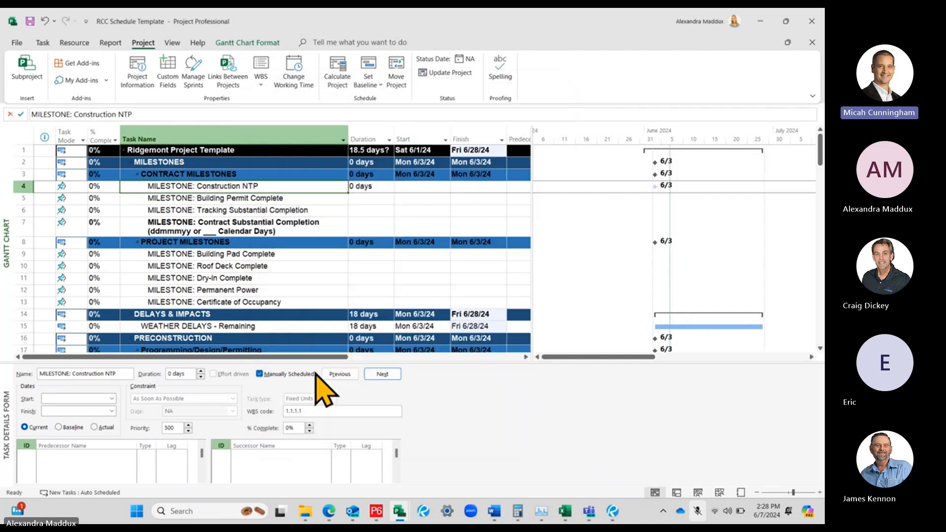
Reopen the working time settings and add a nonworking exception named '4th of July Cont.' on July 5, 2024 to the Standard calendar
left_click(301, 78)
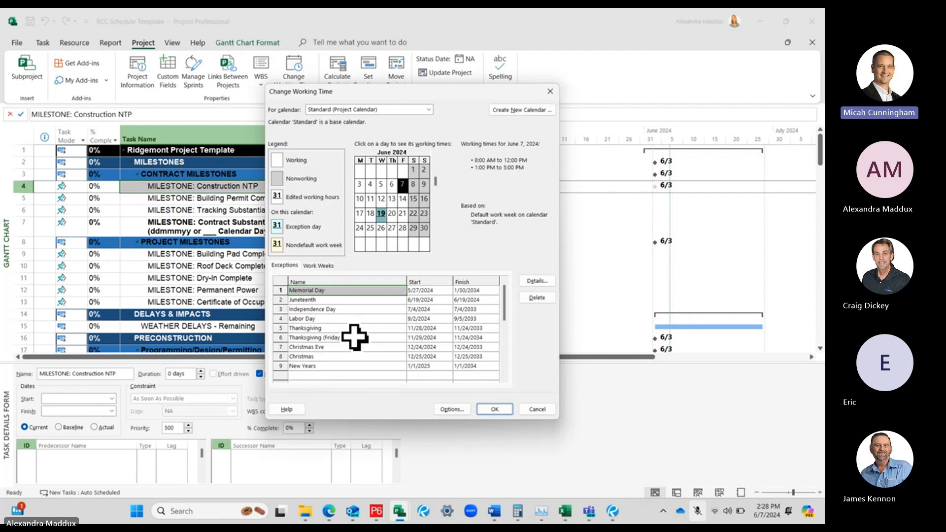
left_click(334, 300)
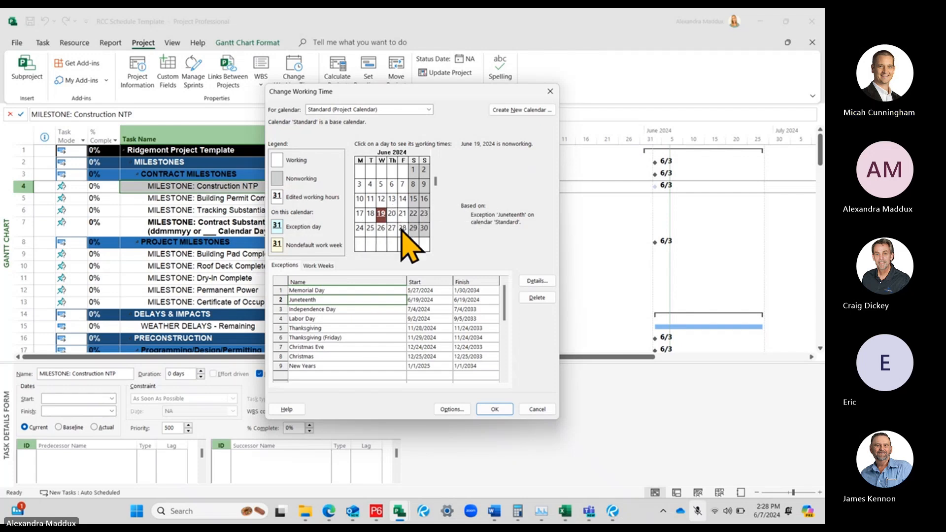
left_click(436, 249)
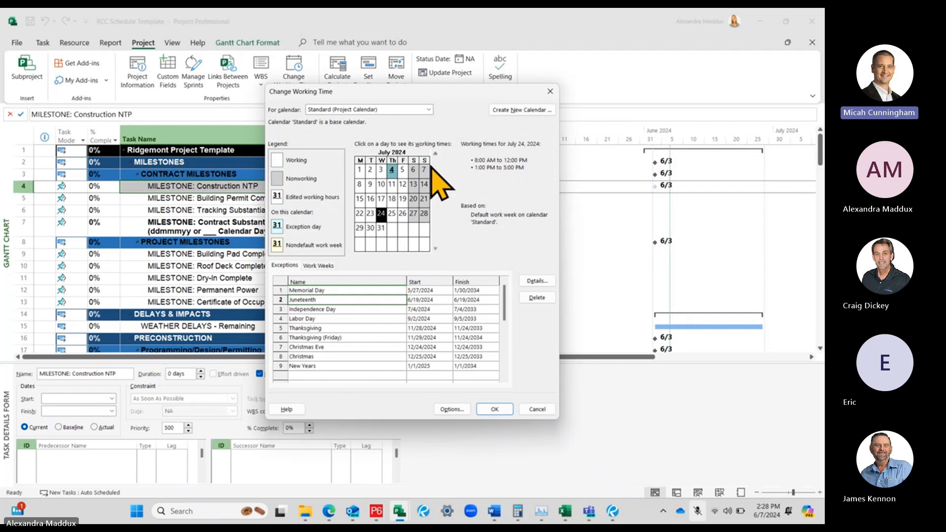
left_click(403, 170)
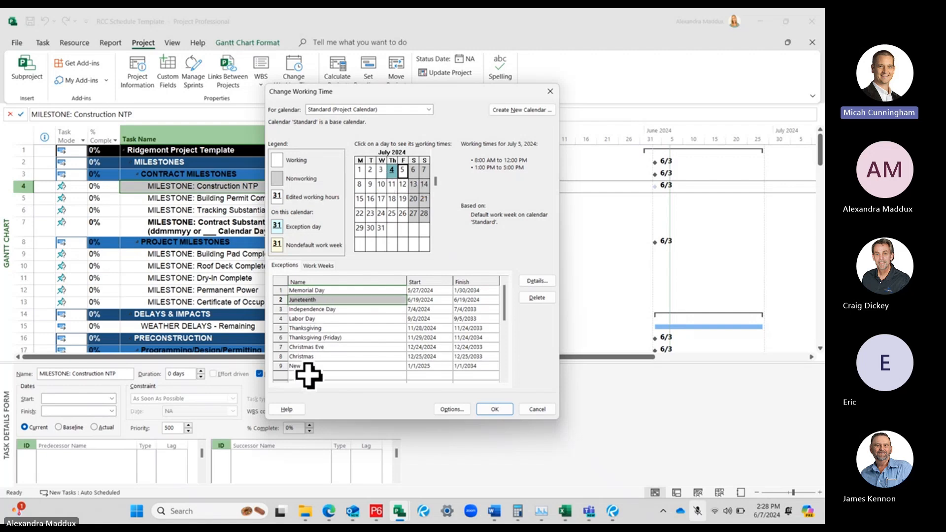
left_click(325, 377)
type("4")
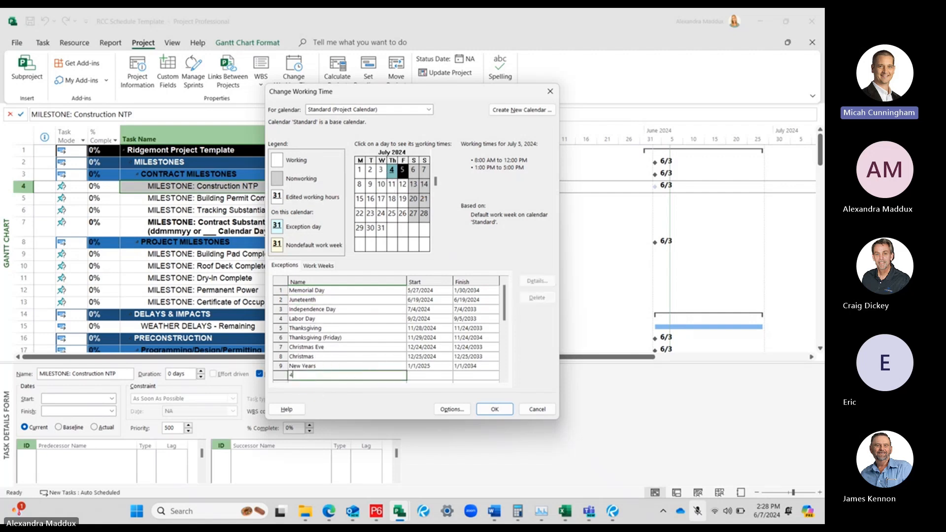
type("th of July Cont.")
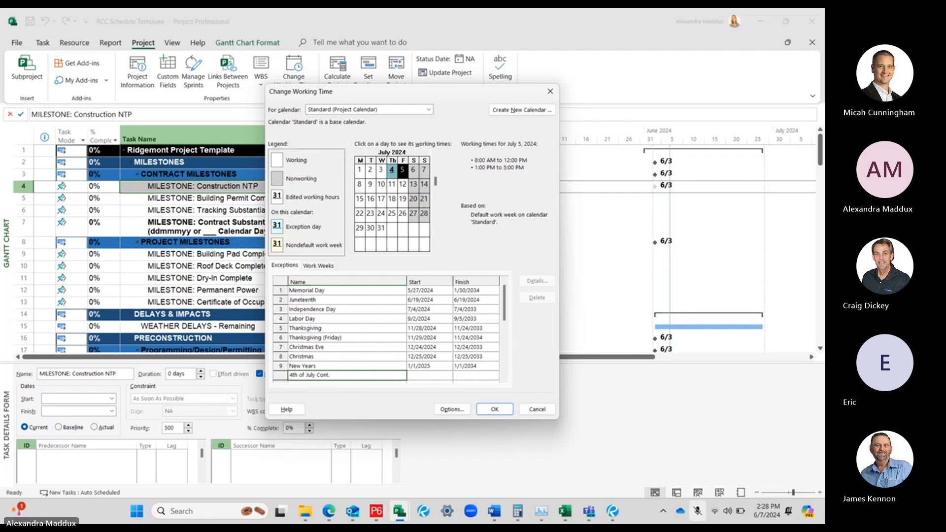
left_click(389, 365)
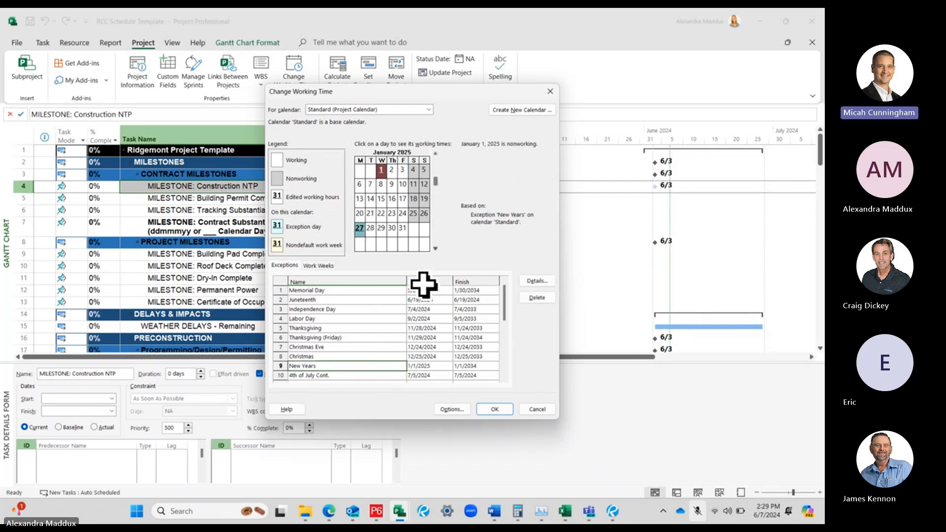
Review the July to October 2024 nonworking days and the available base calendars, and save the working time changes
left_click(341, 375)
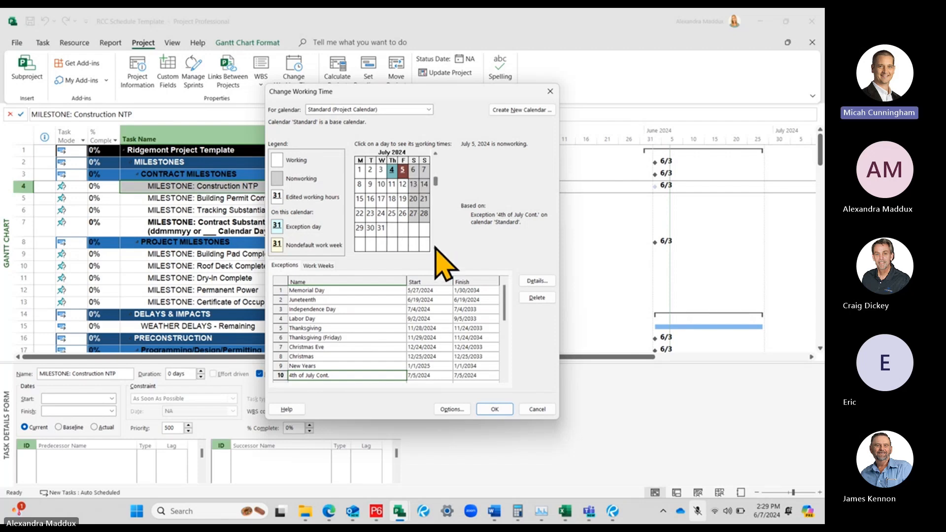
scroll(443, 209, "down", 2)
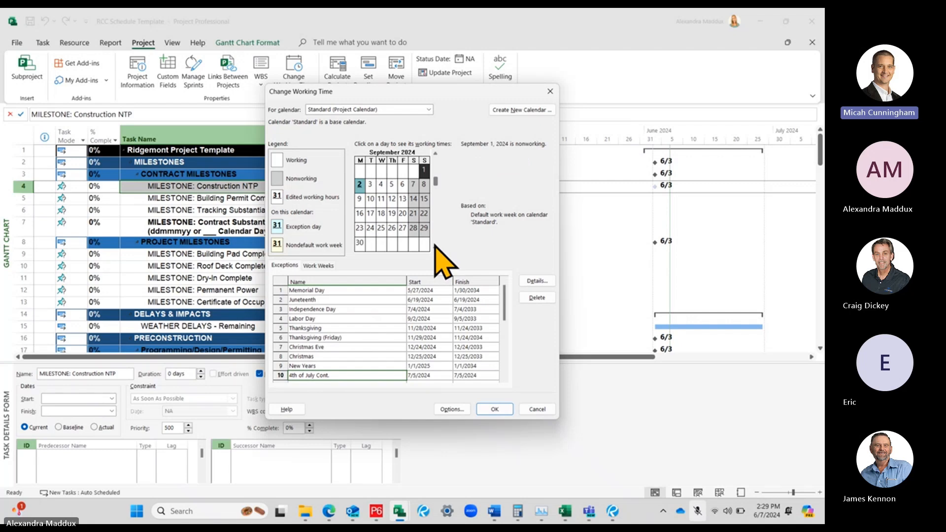
left_click(435, 154)
left_click(435, 153)
left_click(423, 169)
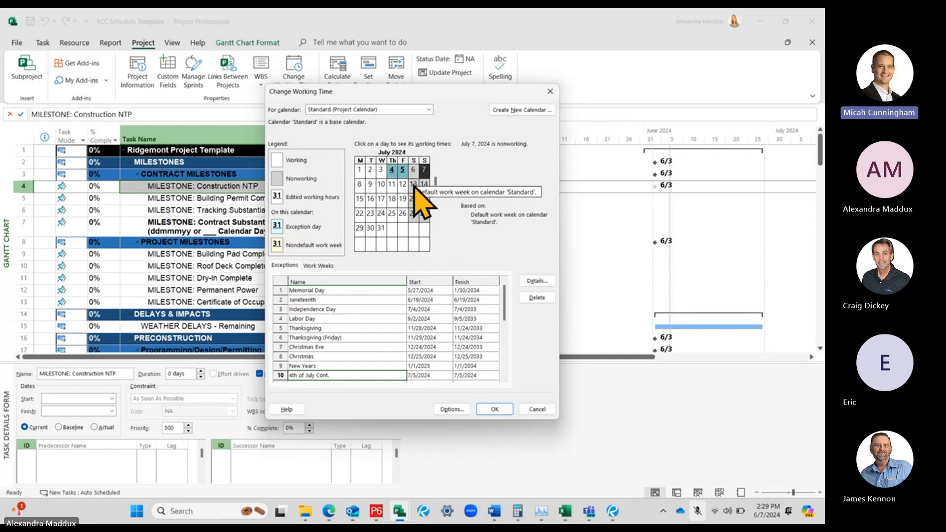
left_click(435, 247)
left_click(436, 248)
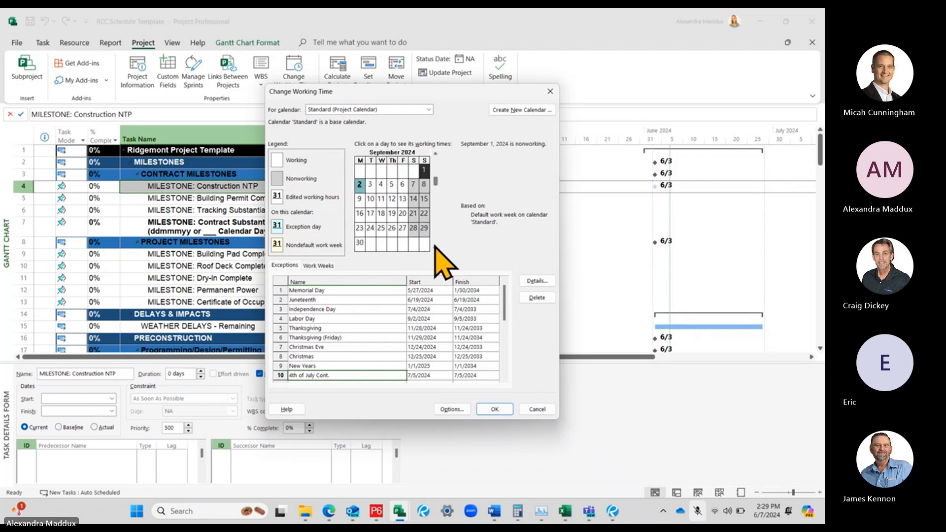
left_click(436, 248)
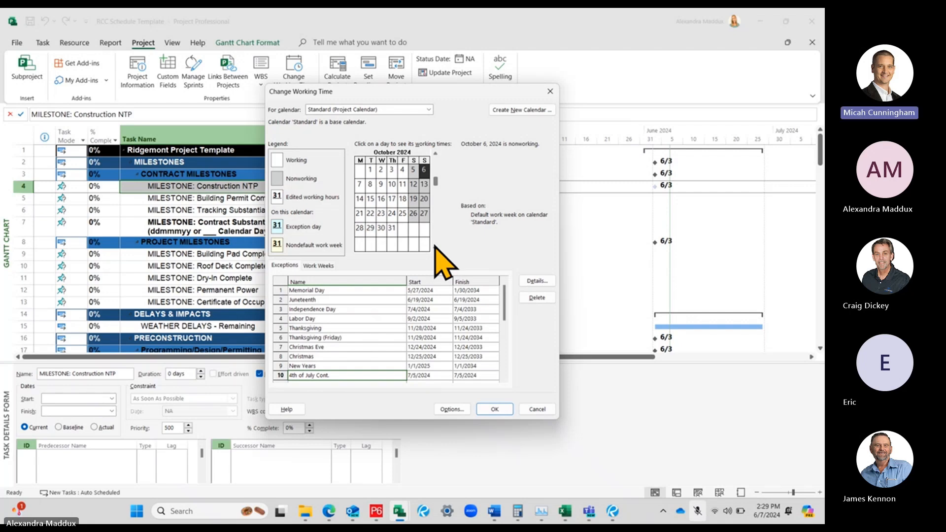
left_click(421, 107)
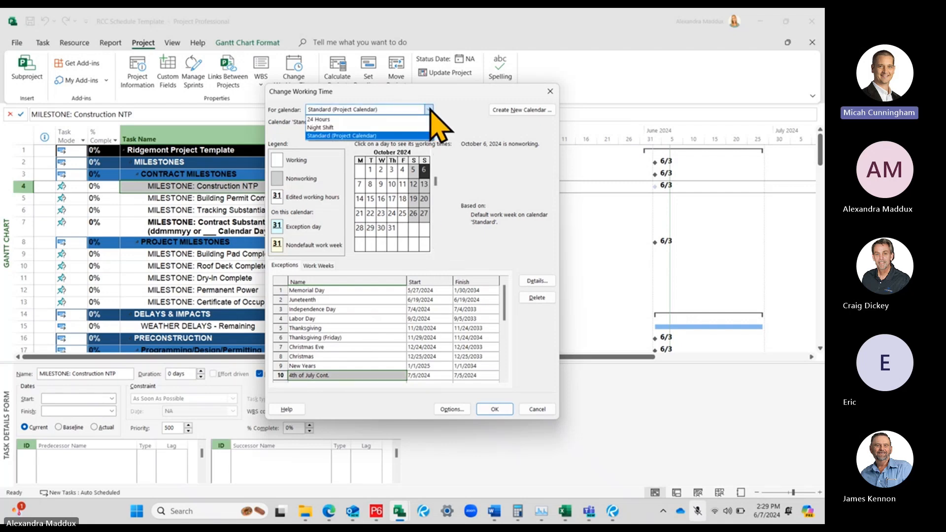
left_click(442, 109)
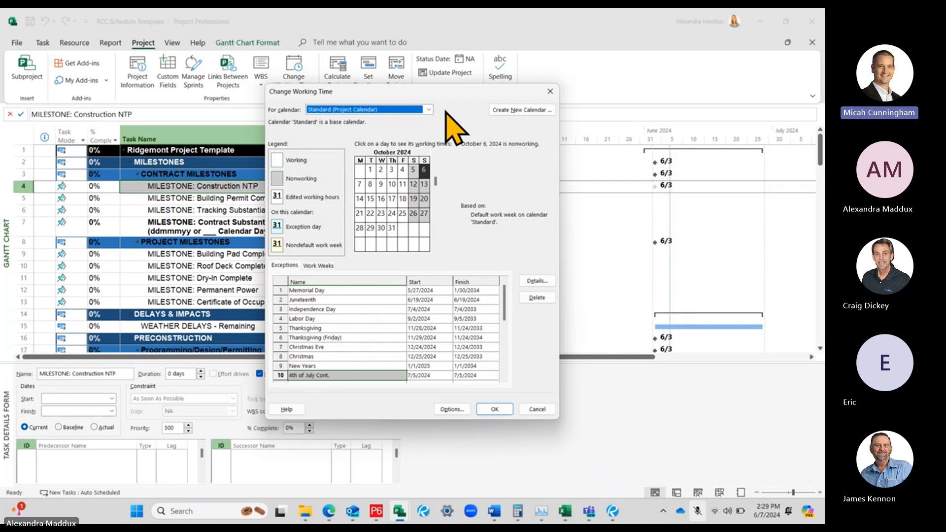
left_click(490, 411)
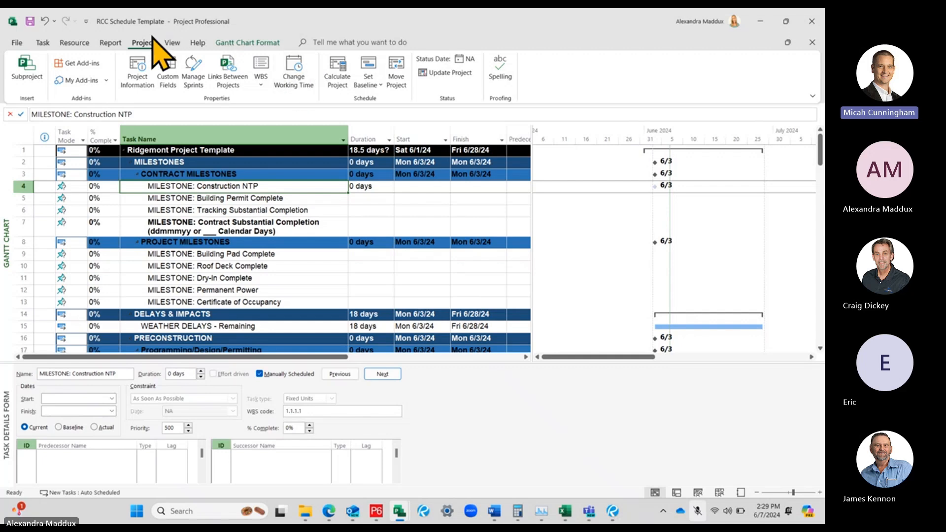
Create a new base calendar named 'Calendar Day' as a copy of the Standard calendar
left_click(302, 78)
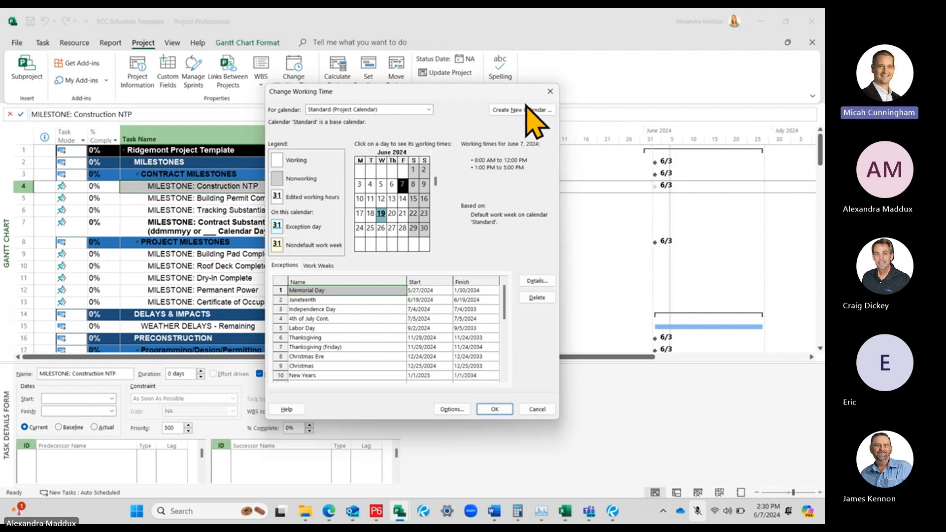
left_click(550, 91)
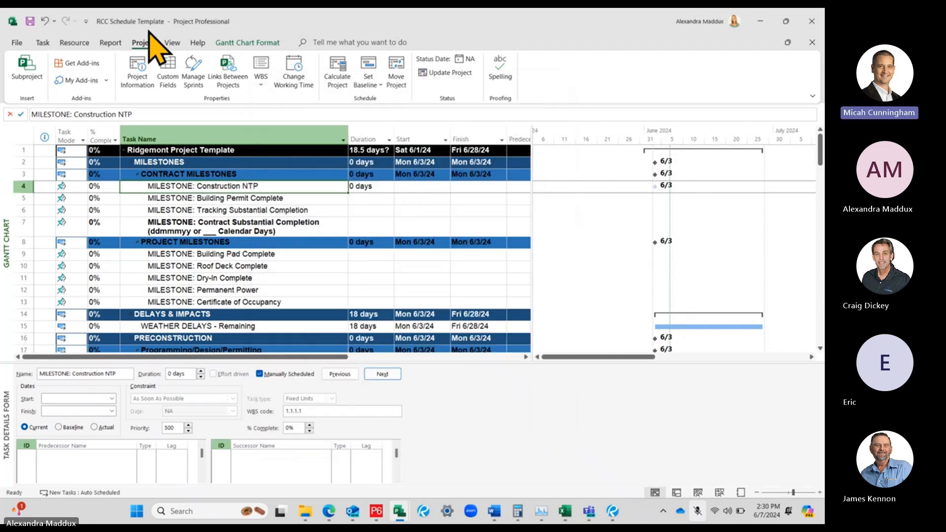
left_click(291, 74)
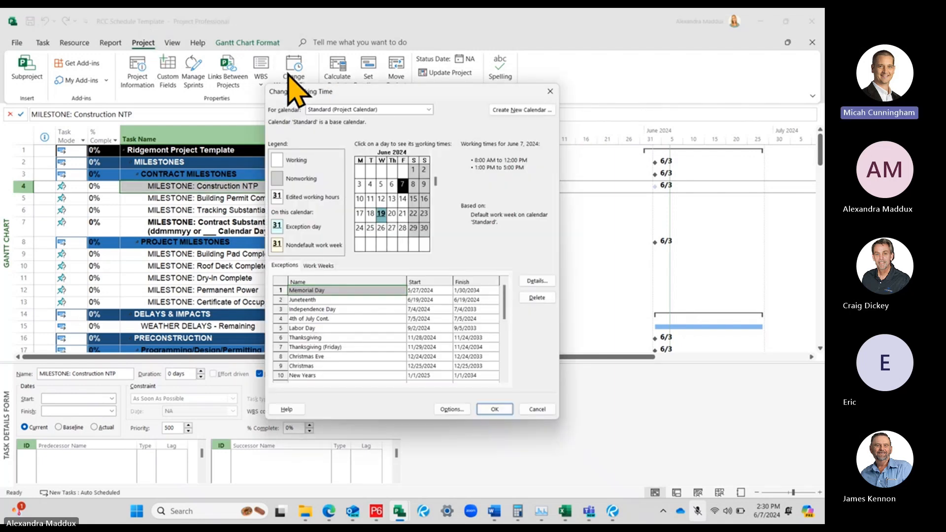
left_click(526, 111)
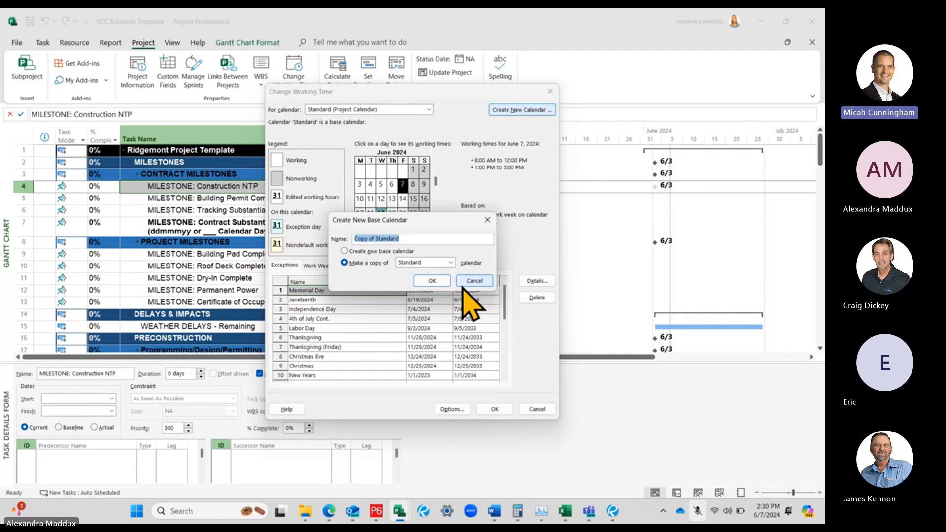
type("Calendar Day")
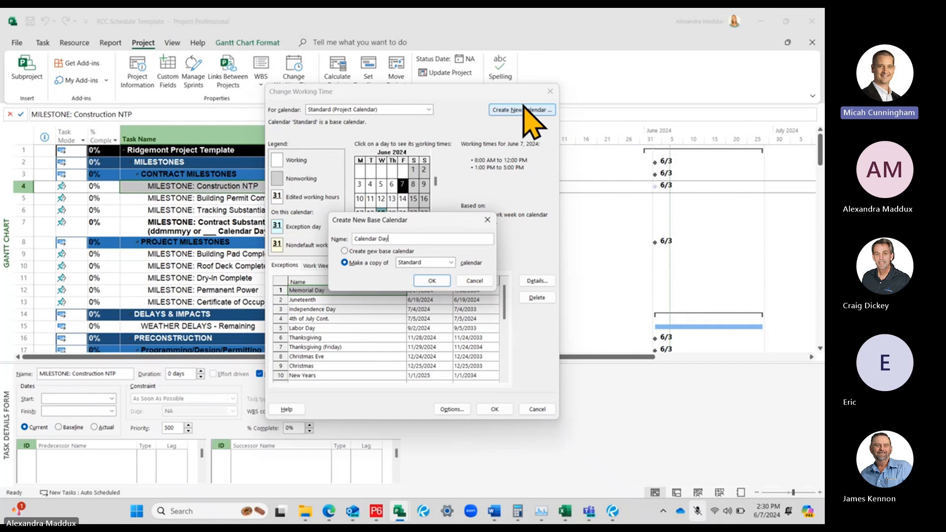
left_click(430, 279)
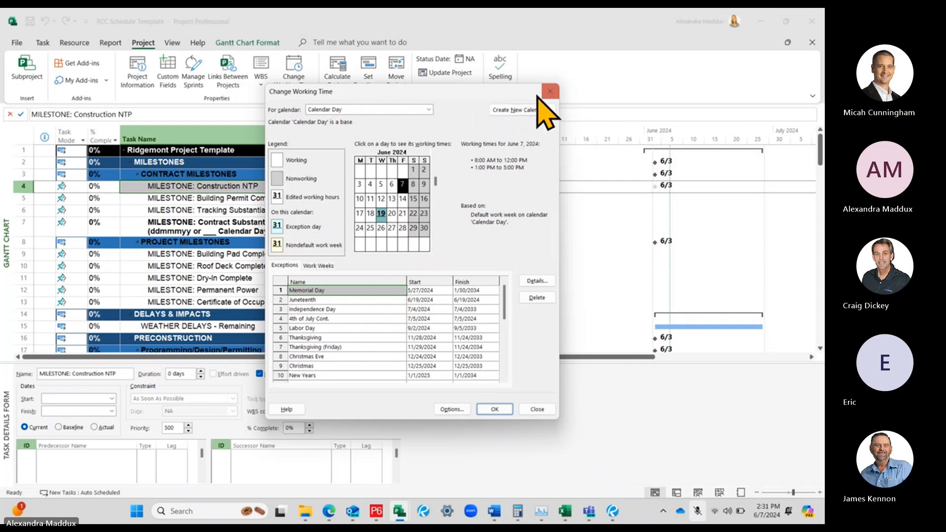
left_click(510, 113)
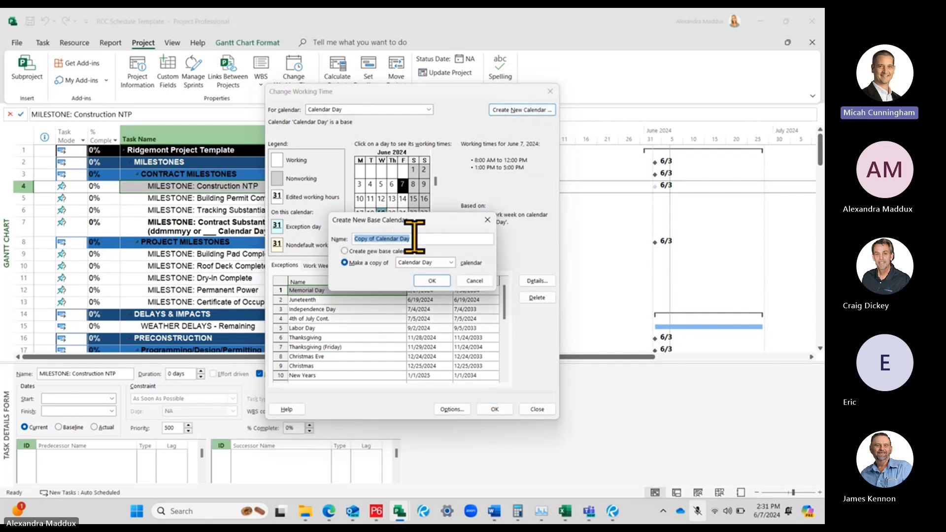
left_click(475, 281)
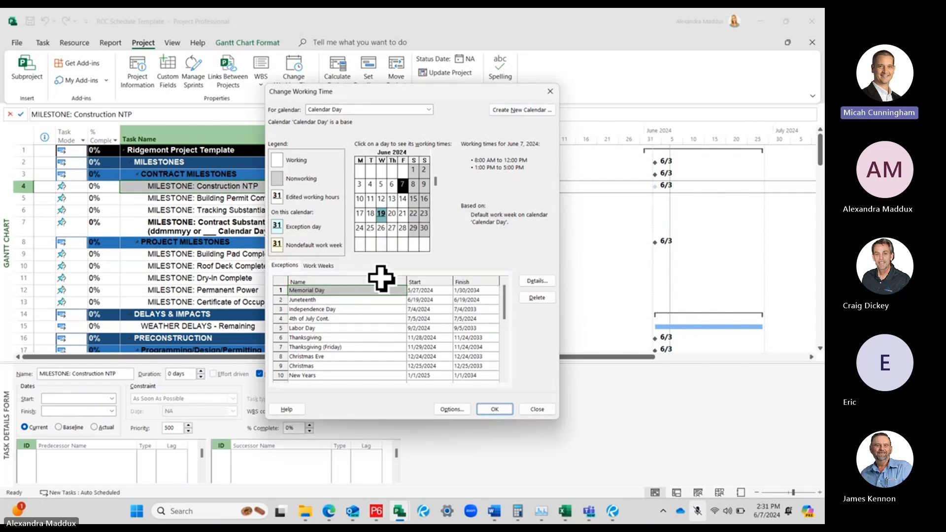
Delete Memorial Day and all remaining holiday exceptions from the Calendar Day calendar
left_click(359, 299)
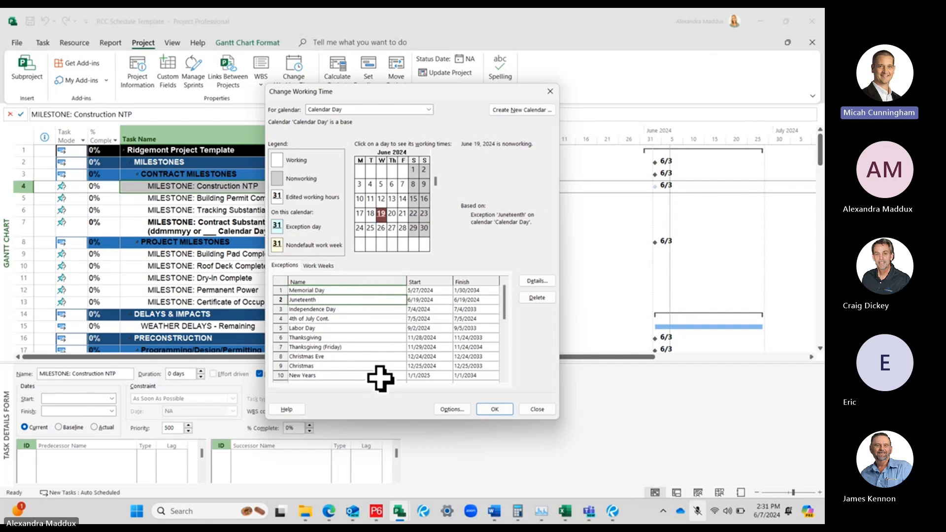
left_click(361, 291)
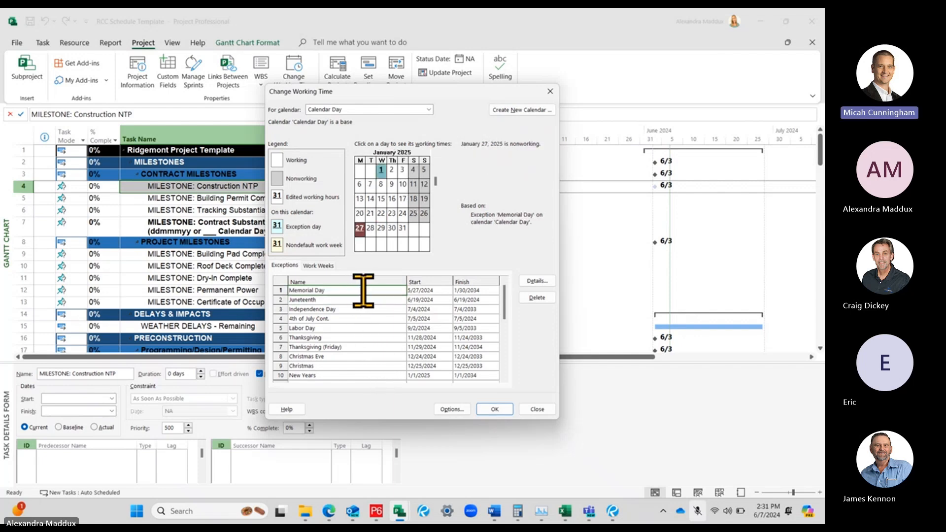
left_click(541, 297)
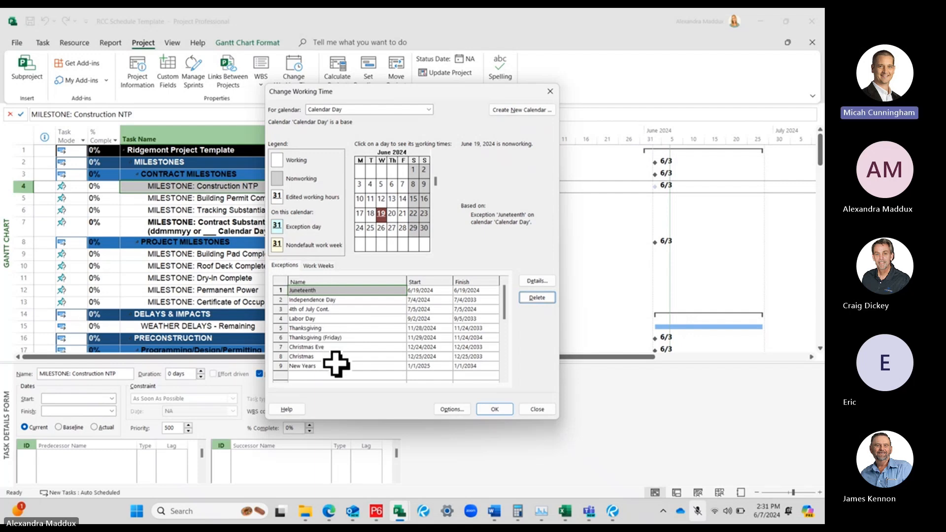
left_click_drag(335, 365, 338, 292)
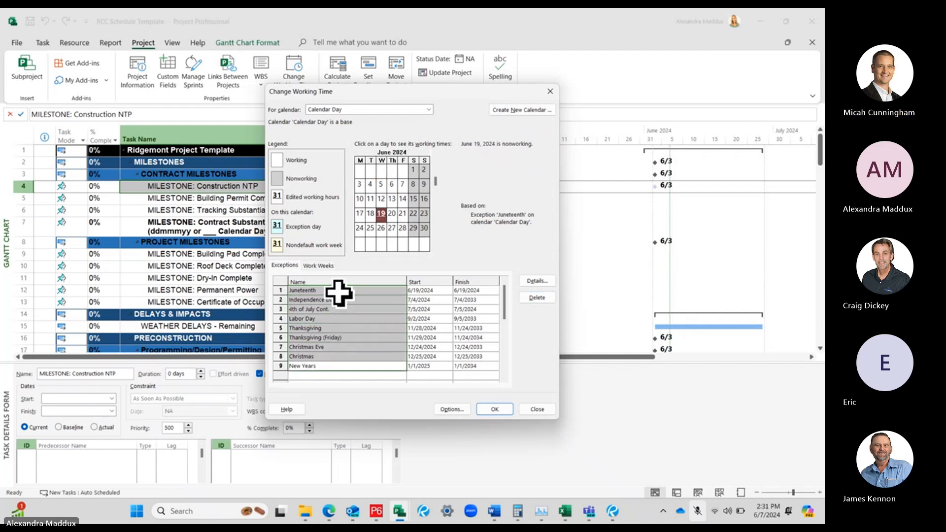
left_click(537, 297)
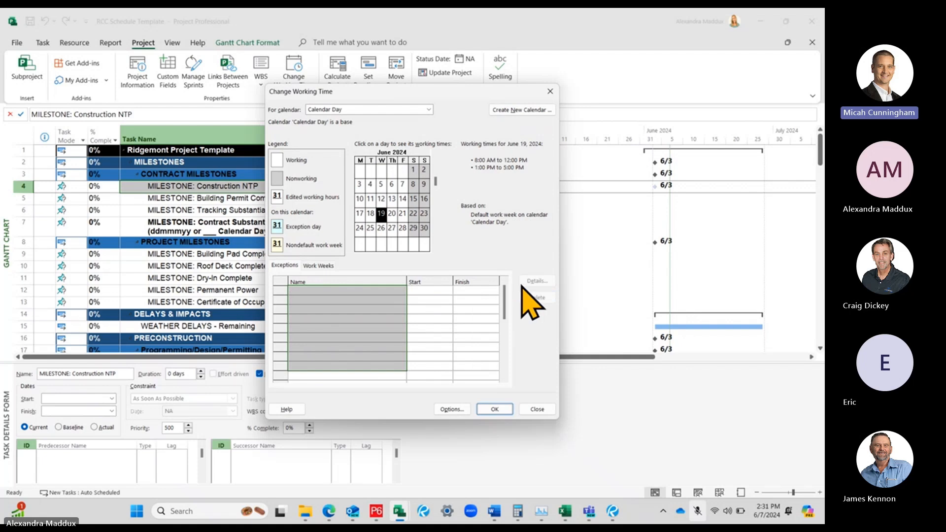
left_click(363, 294)
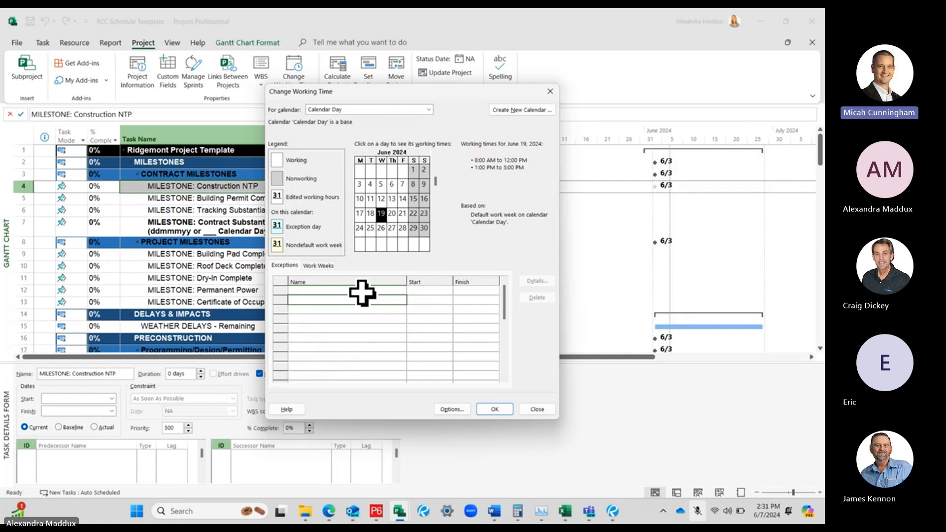
left_click_drag(354, 293, 340, 262)
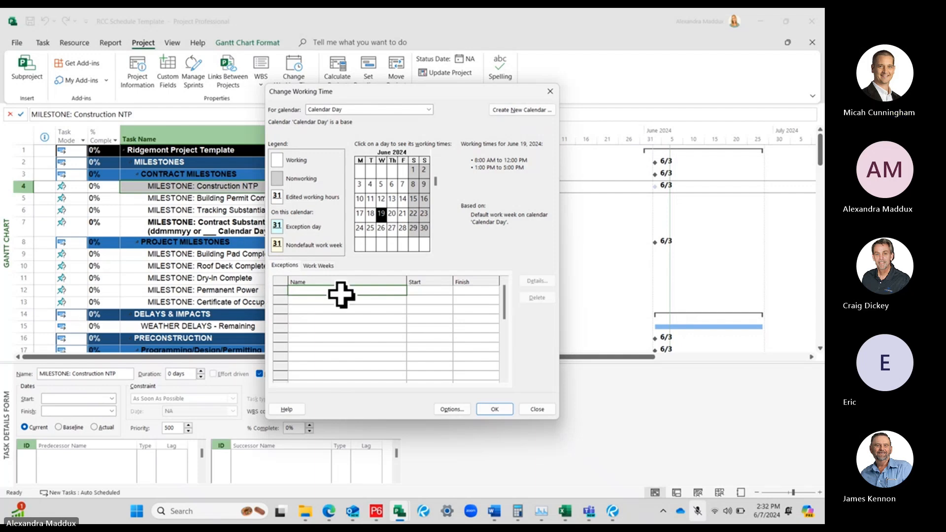
View the details of the Calendar Day calendar's default work week and close them
left_click(318, 265)
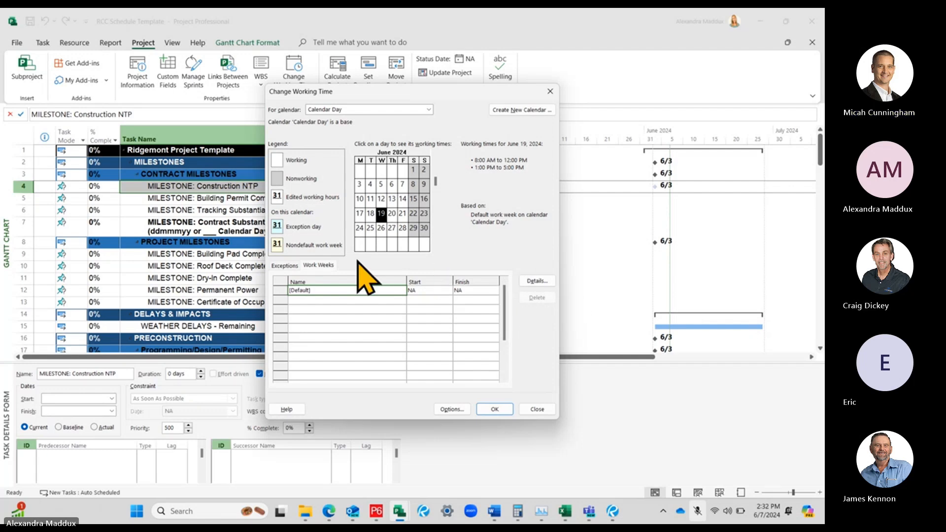
left_click(318, 266)
left_click(313, 289)
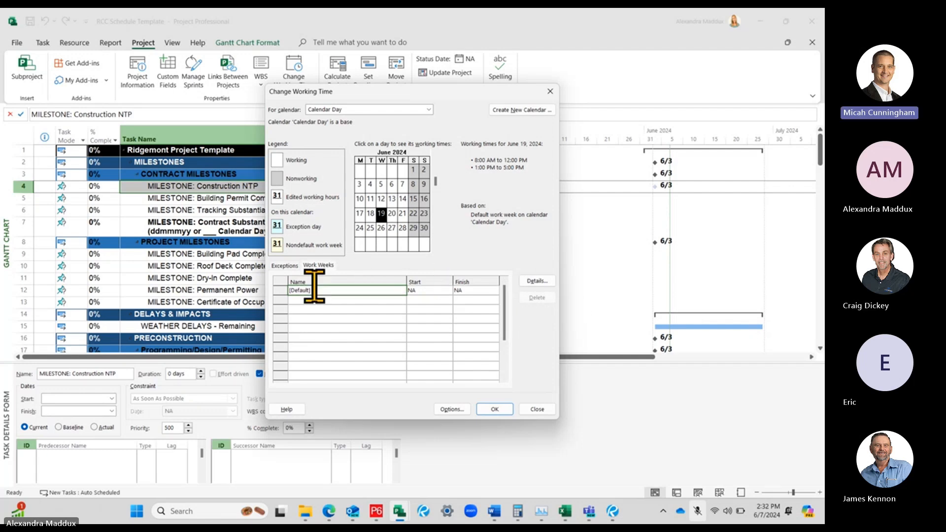
left_click(542, 280)
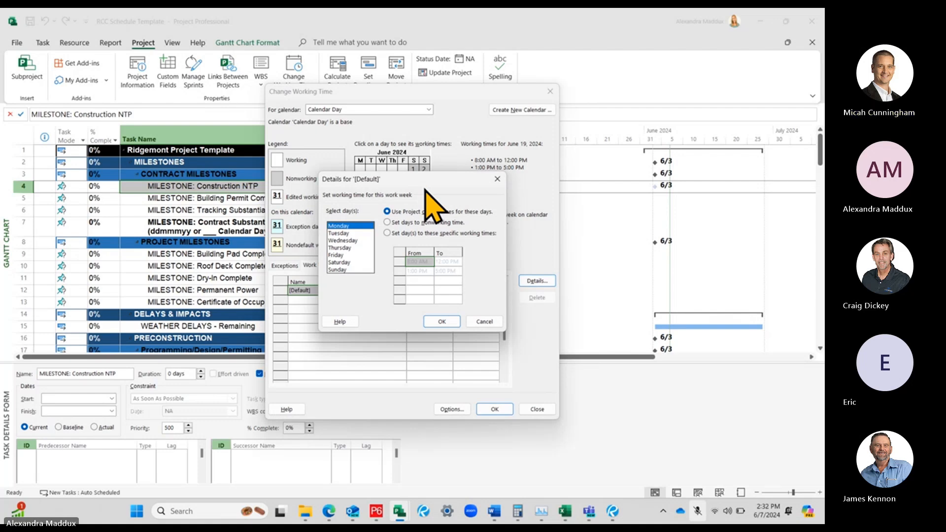
left_click(496, 179)
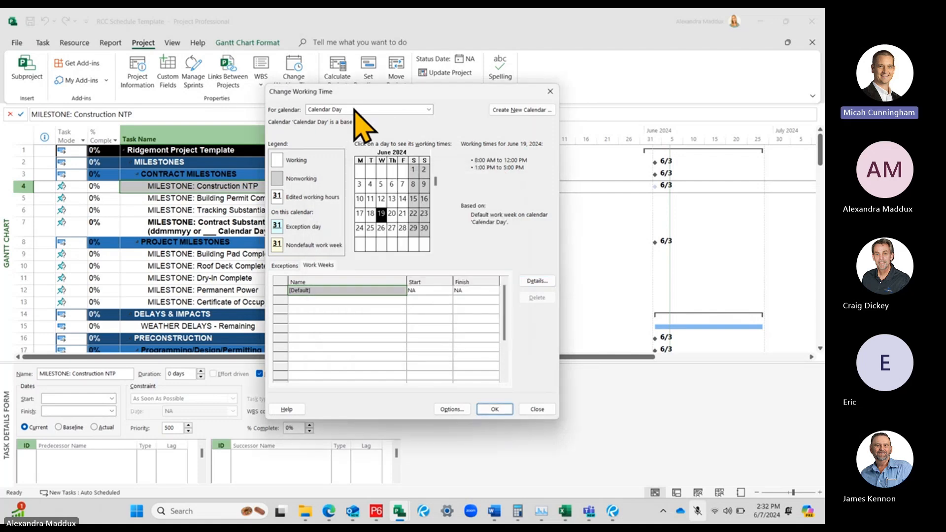
Reopen the default work week's details and check the working times for Monday through Friday
left_click(326, 267)
left_click(331, 291)
left_click_drag(330, 291, 338, 297)
left_click(346, 289)
left_click(545, 282)
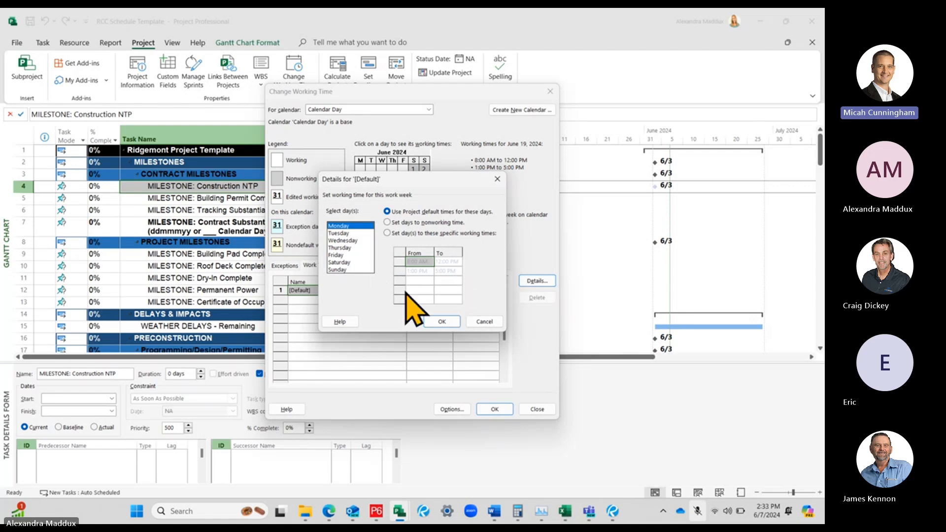
left_click(339, 234)
left_click(343, 241)
left_click(347, 247)
left_click(350, 255)
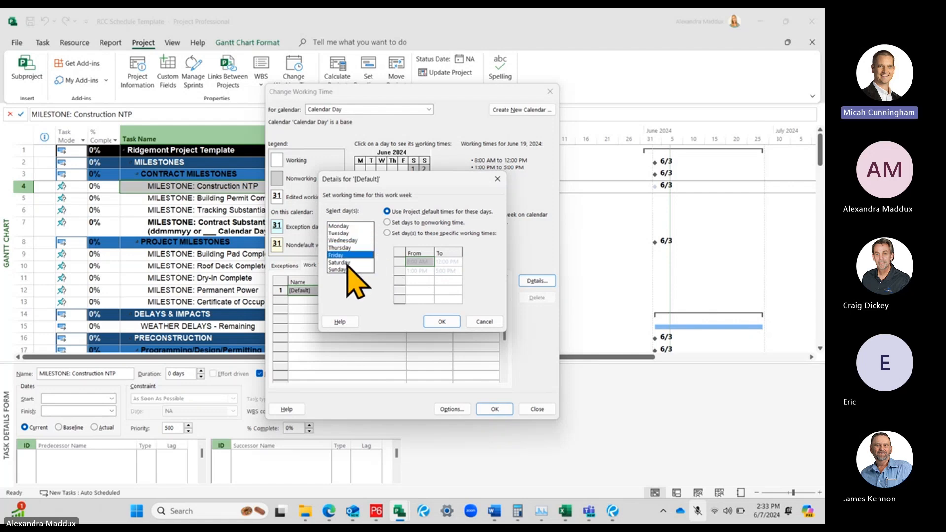
Give Saturday specific working times in the default work week, with a first shift from 8:00 AM to 12:00 PM
left_click(347, 263)
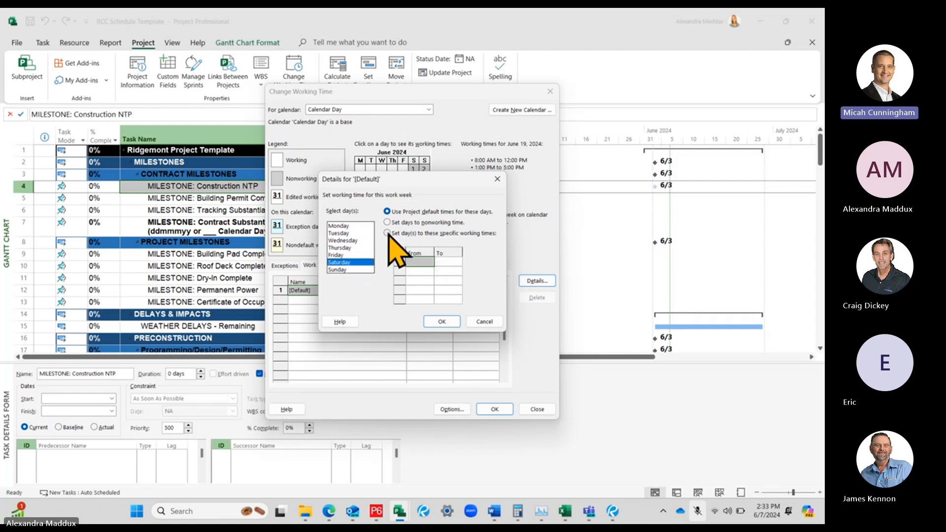
left_click(441, 234)
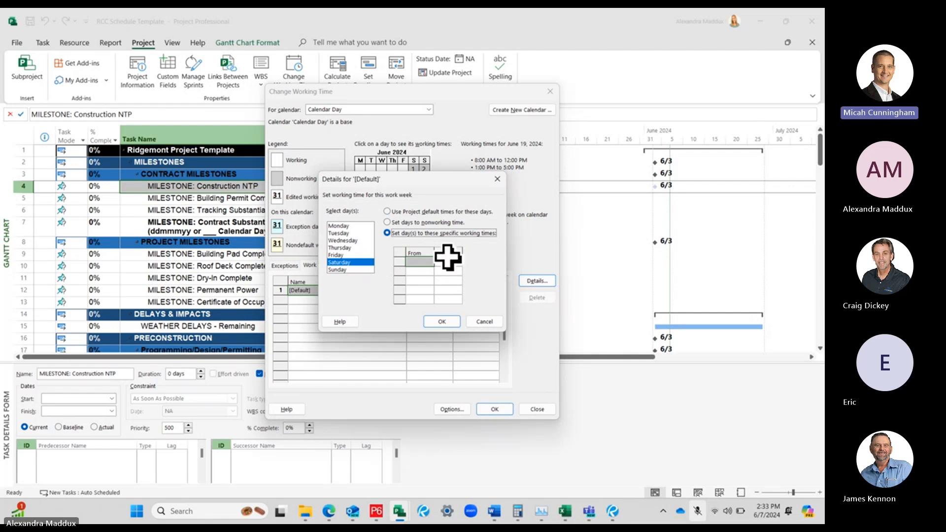
left_click(418, 264)
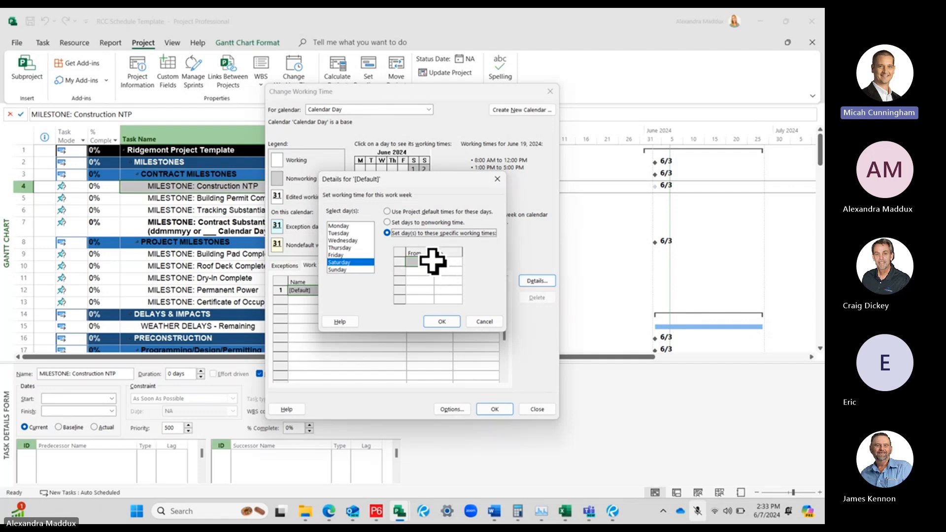
left_click(421, 261)
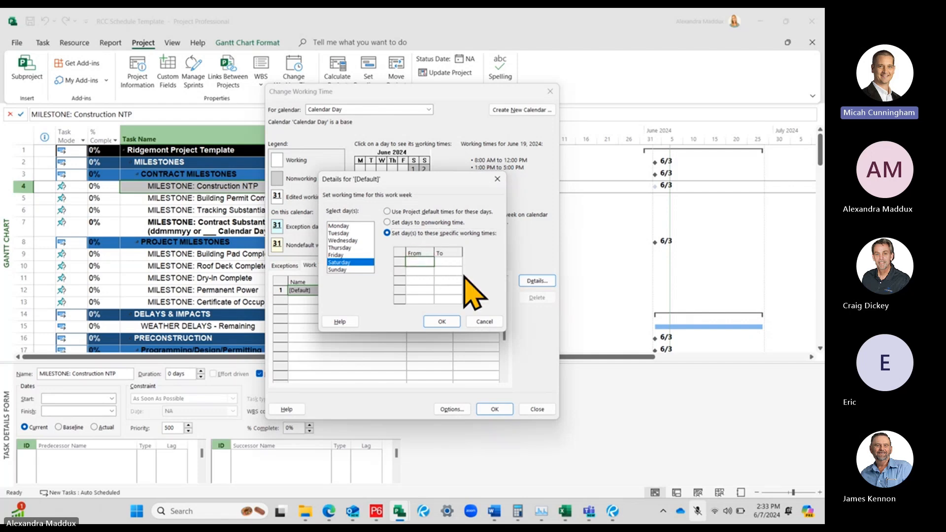
type("8")
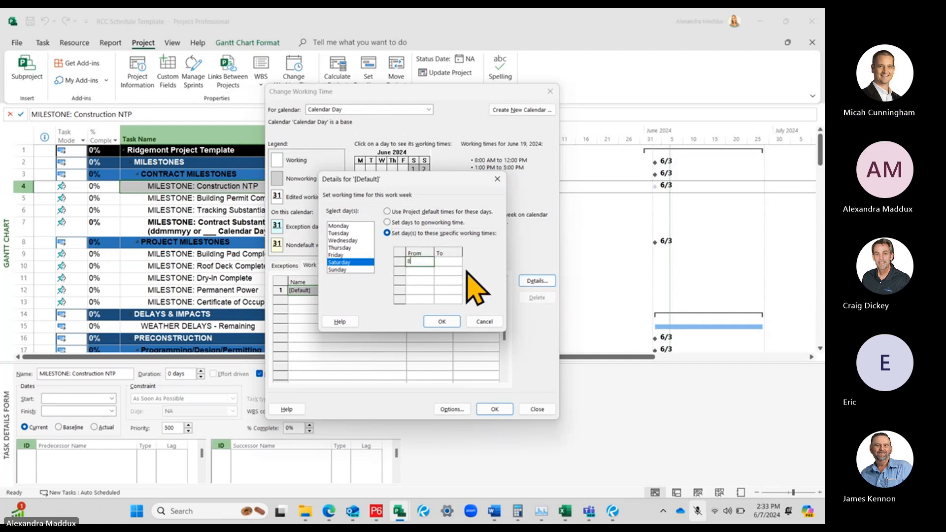
key("Return")
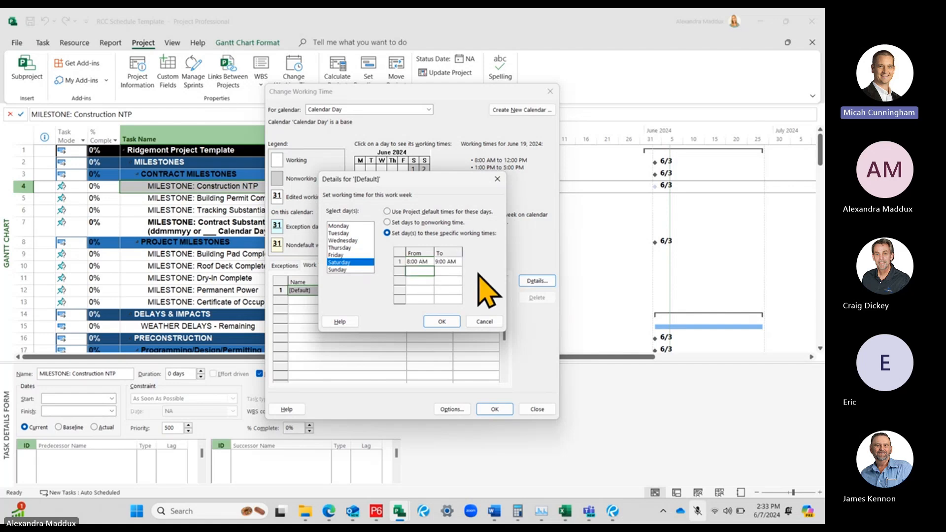
left_click(454, 262)
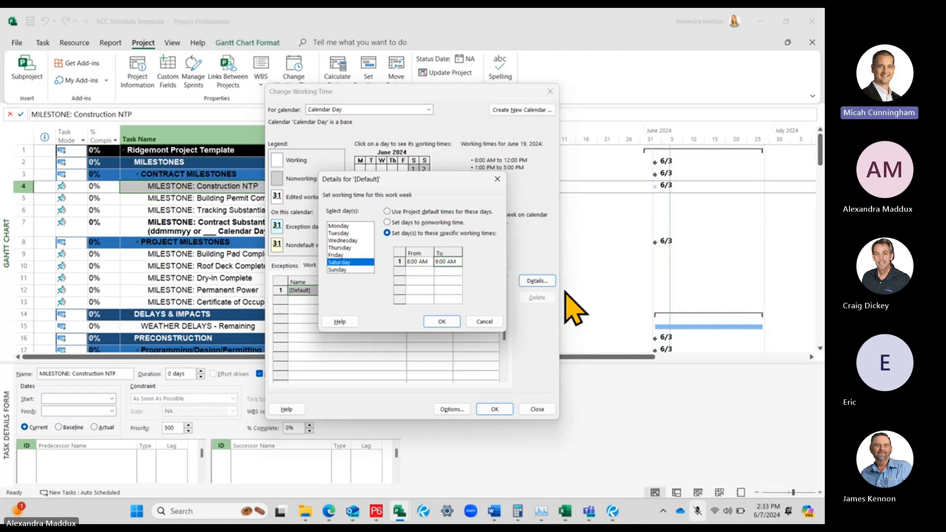
type("12")
left_click(440, 272)
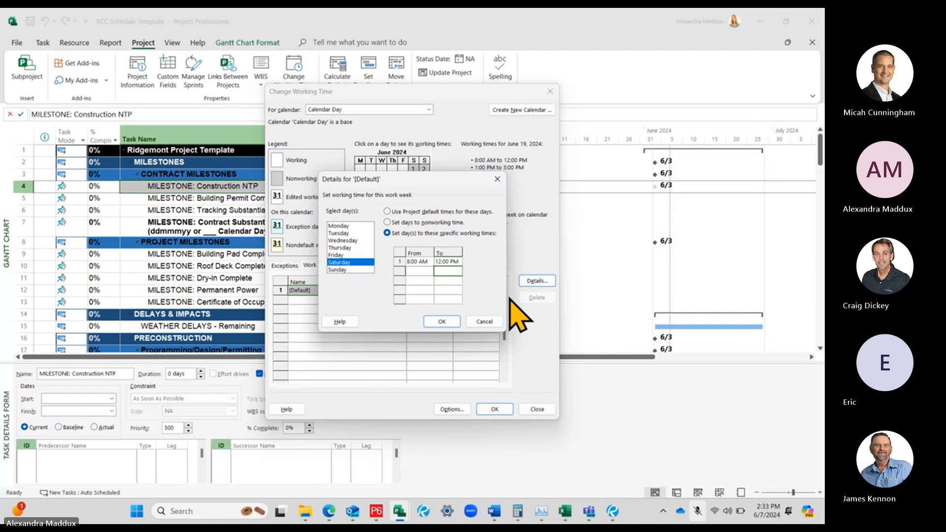
Add a second Saturday shift from 1:00 PM to 5:00 PM and compare it with Friday's hours
left_click(420, 271)
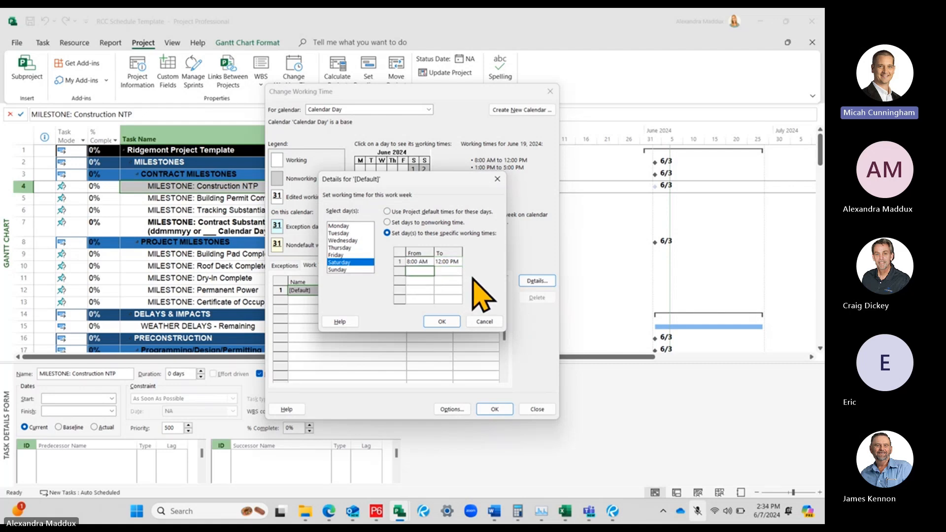
type("1")
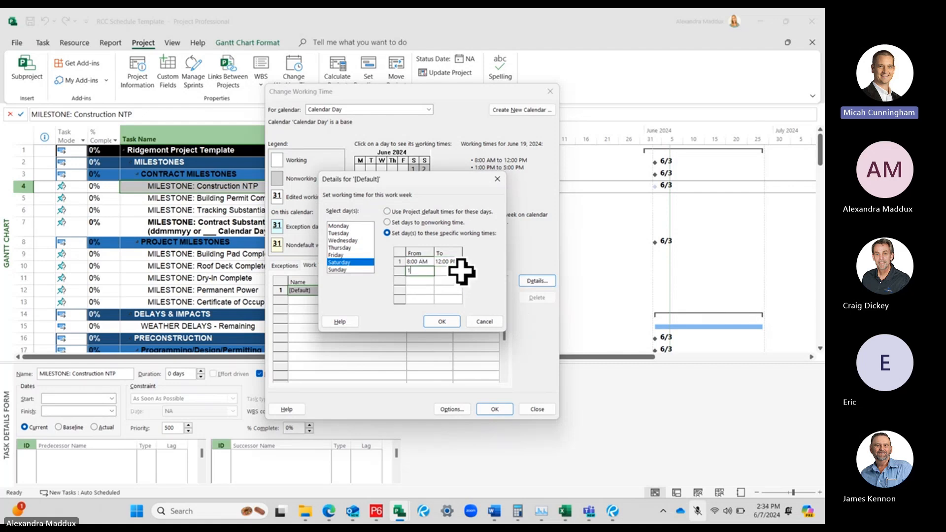
left_click(451, 271)
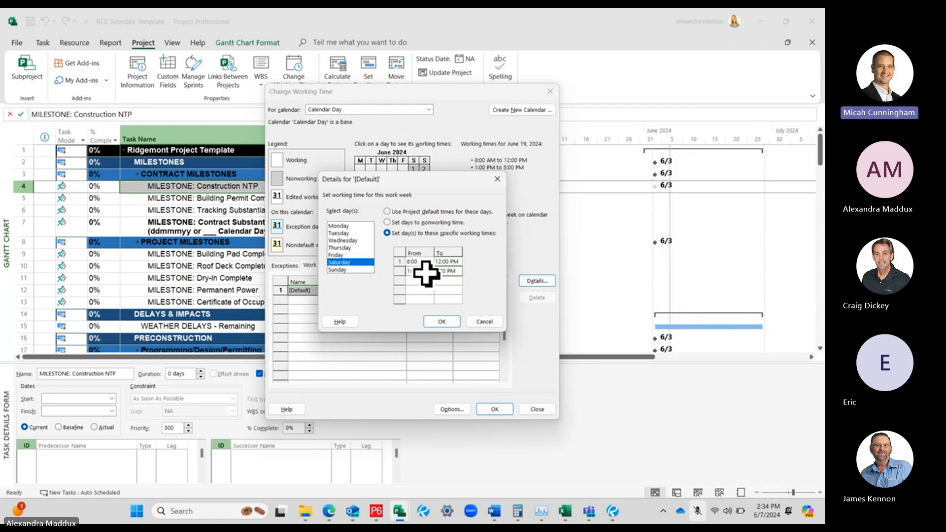
type("5")
key("Return")
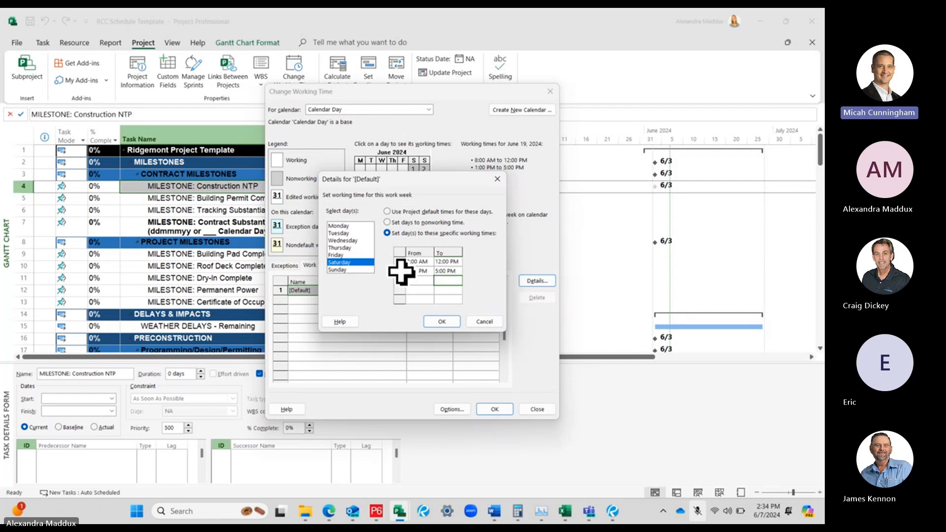
left_click(339, 255)
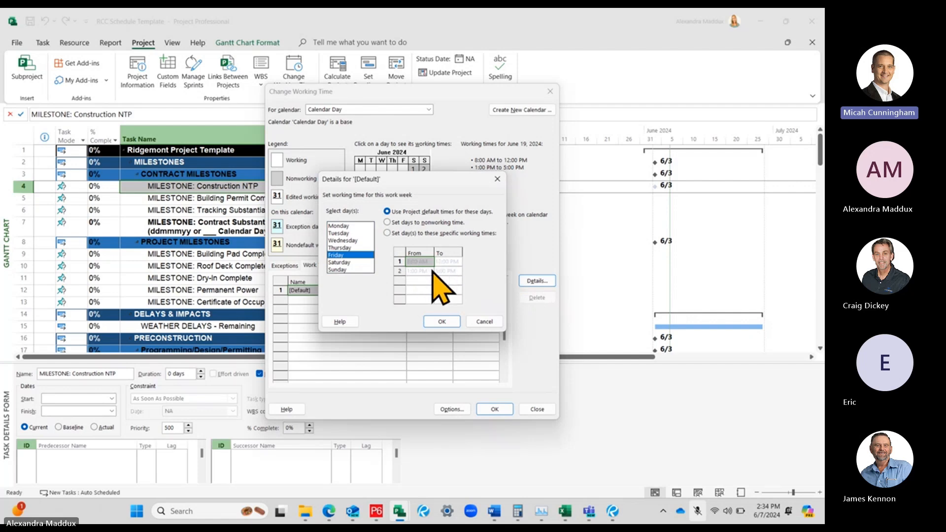
left_click(366, 263)
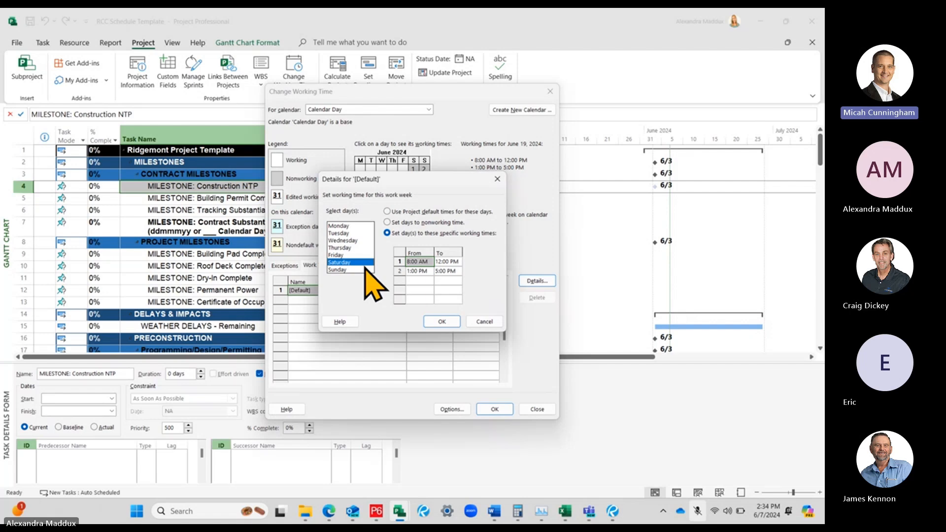
Give Sunday specific working times, with a first shift from 8:00 AM to 12:00 PM
left_click(339, 269)
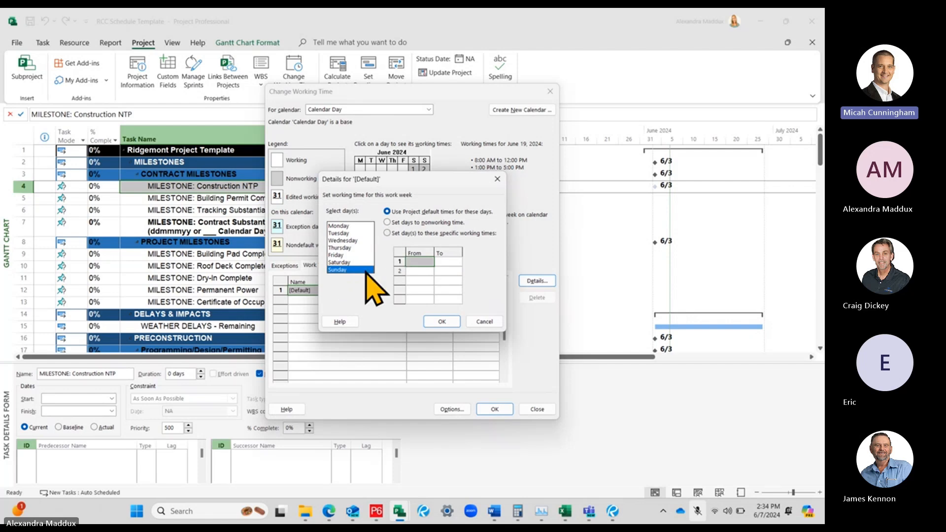
left_click(387, 233)
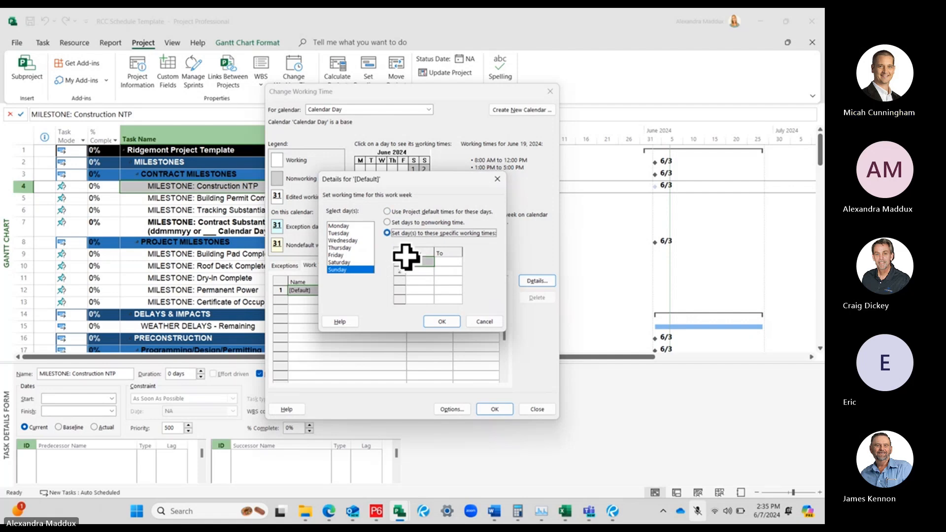
left_click(421, 261)
type("8")
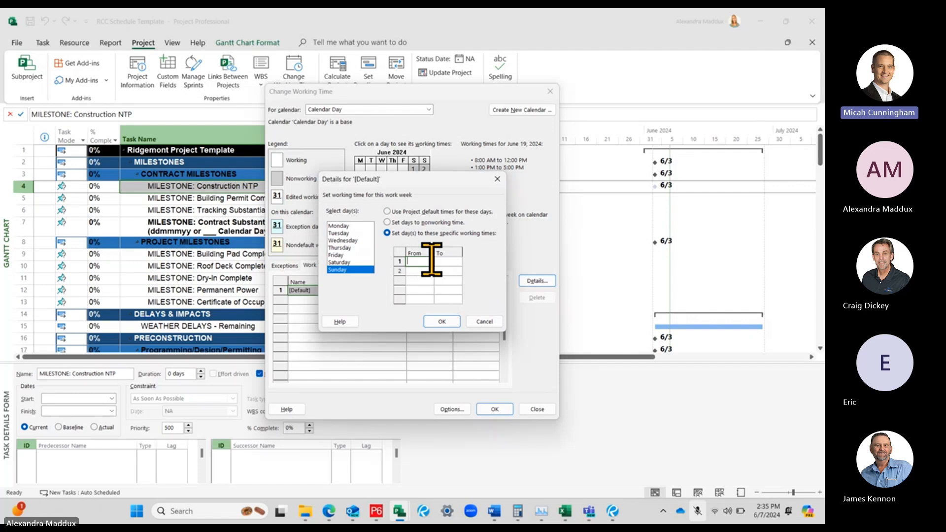
left_click(450, 261)
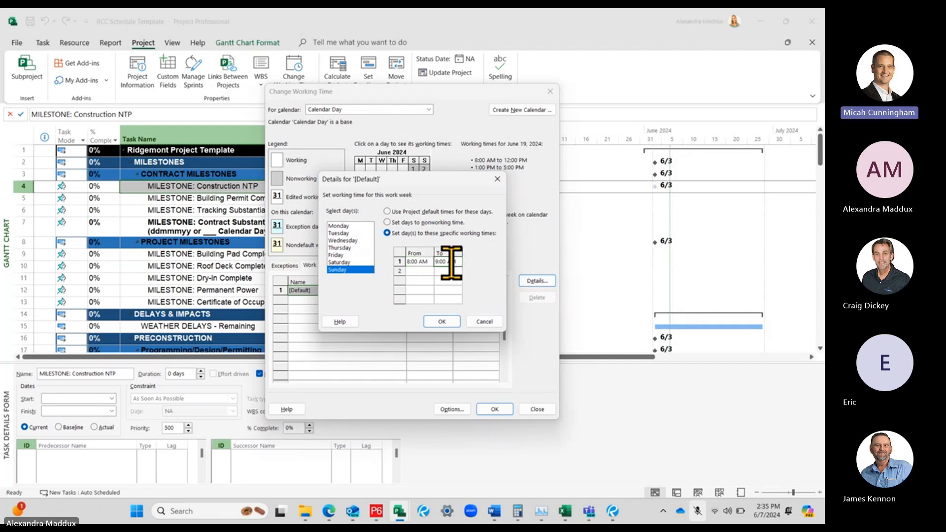
type("12")
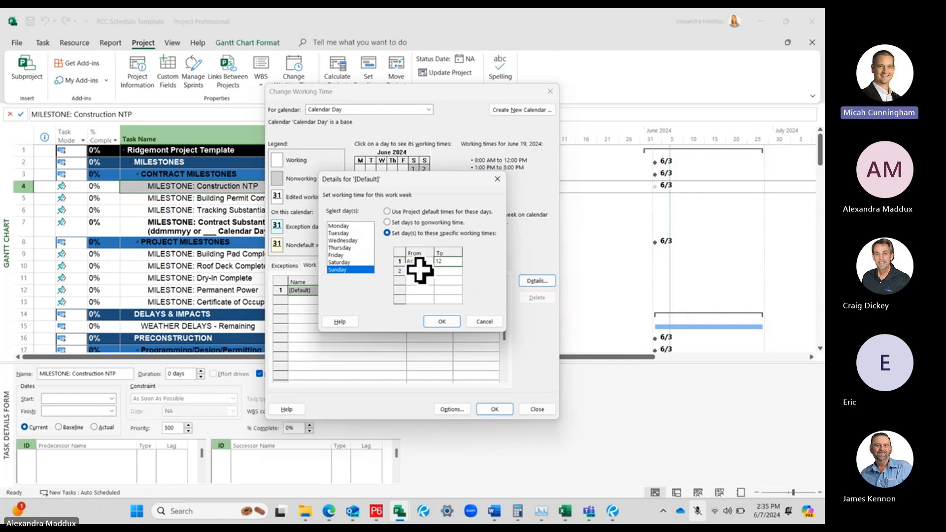
Add a second Sunday shift from 1:00 PM to 5:00 PM and apply the default work week details
left_click(419, 270)
type("1")
left_click(447, 273)
type("5")
left_click(448, 281)
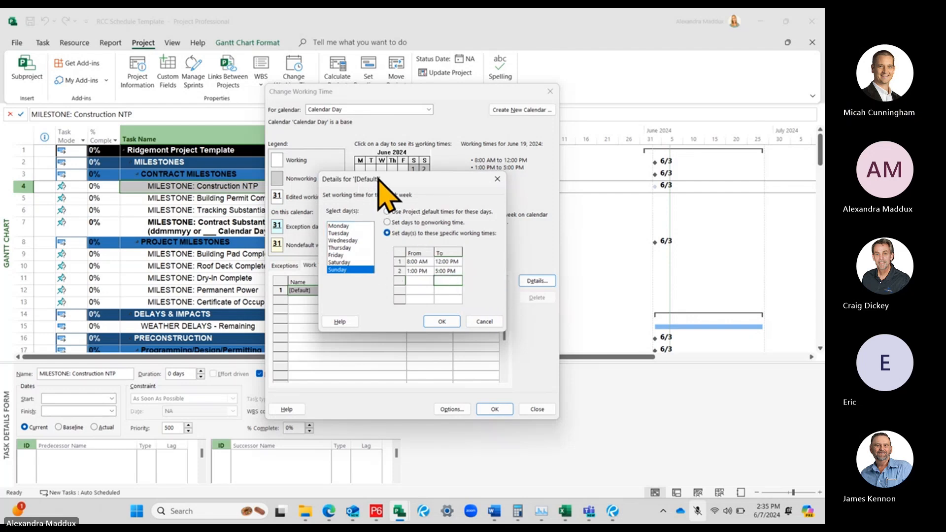
left_click_drag(380, 184, 529, 136)
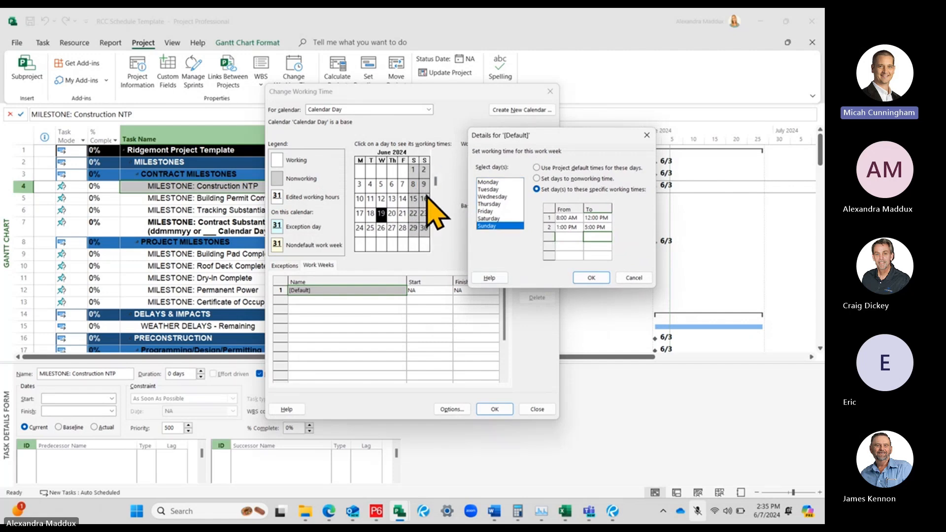
left_click(593, 278)
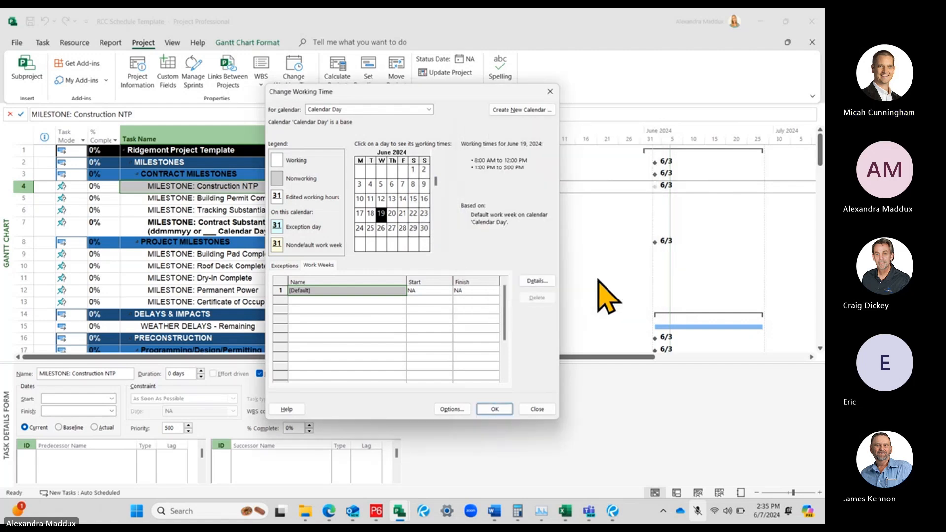
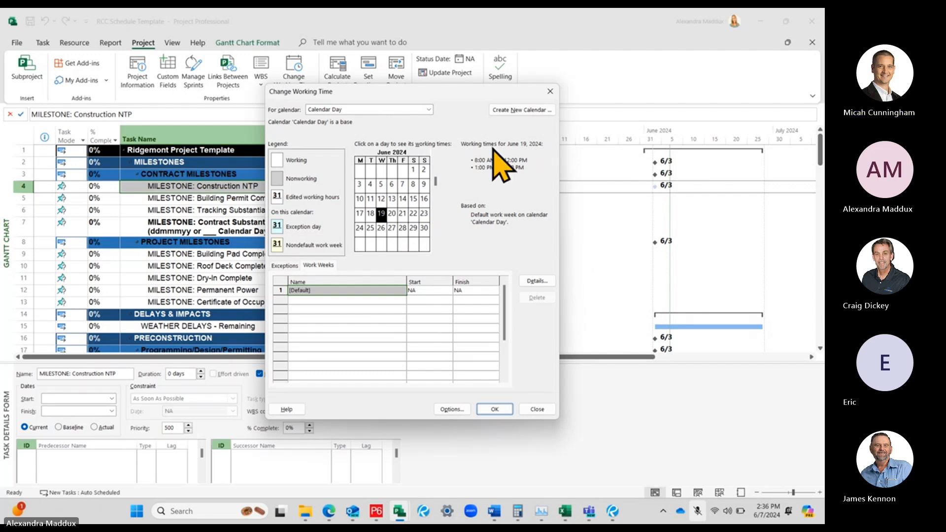
Confirm the Calendar Day working-time changes and return to the schedule
left_click_drag(431, 93, 490, 79)
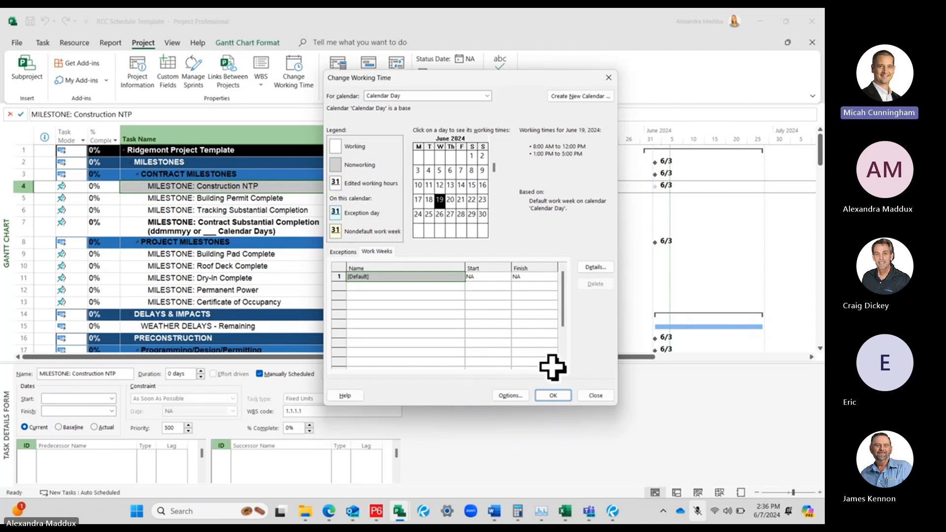
left_click(553, 396)
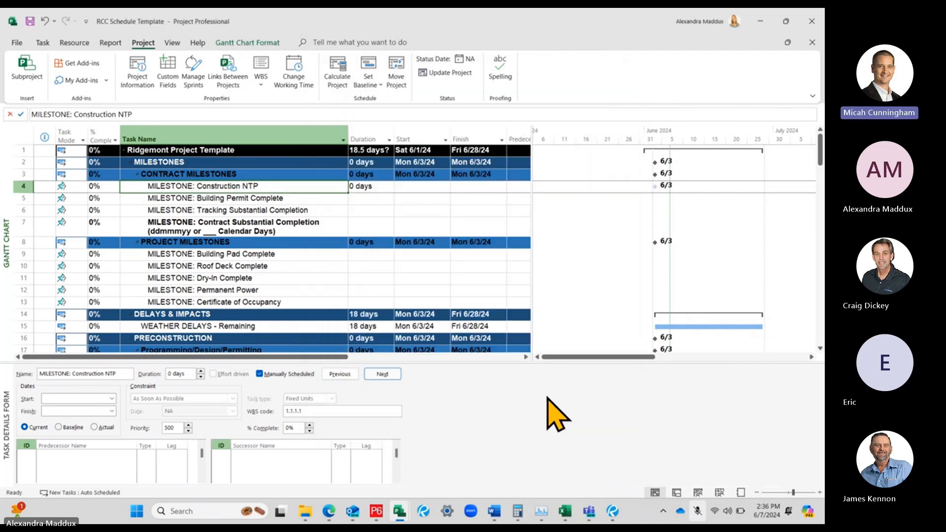
Set the durations of the Building Permit Complete, Tracking Substantial Completion and Contract Substantial Completion milestones to 0 days
left_click(331, 211)
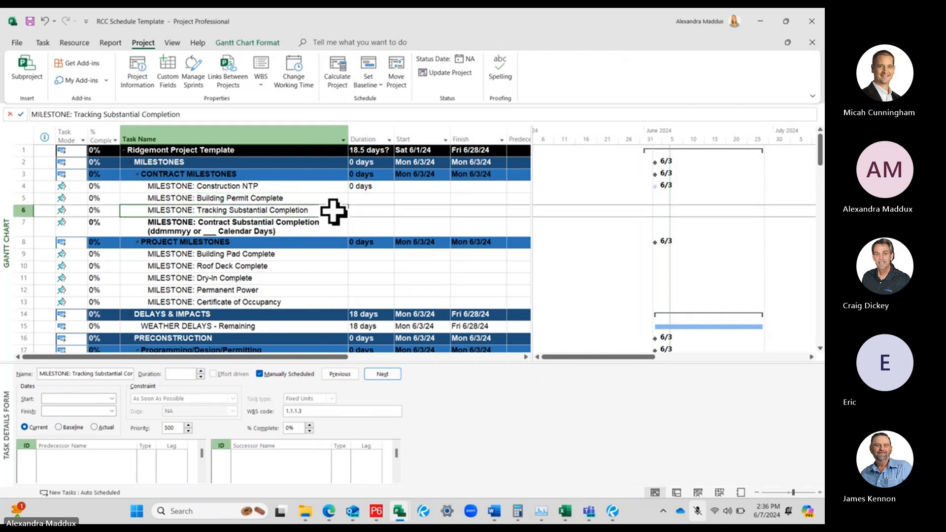
left_click(317, 230)
left_click(365, 211)
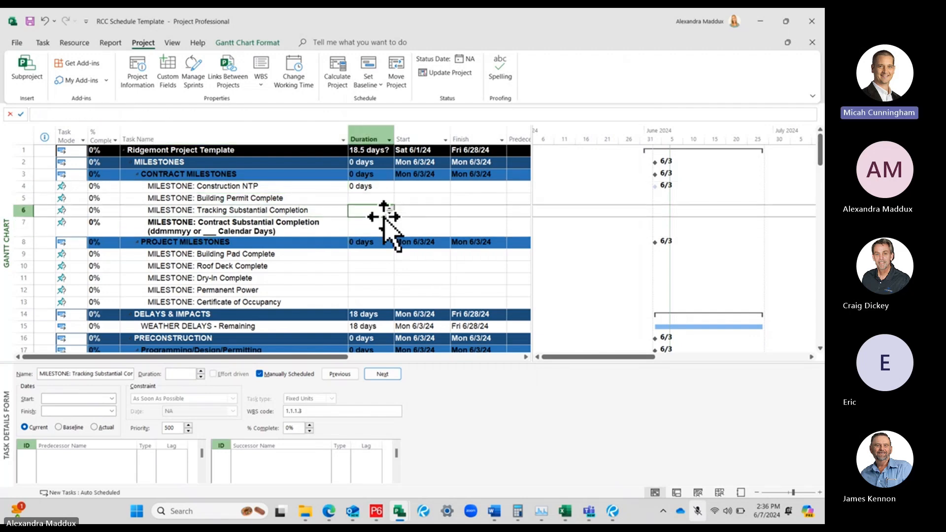
left_click(369, 186)
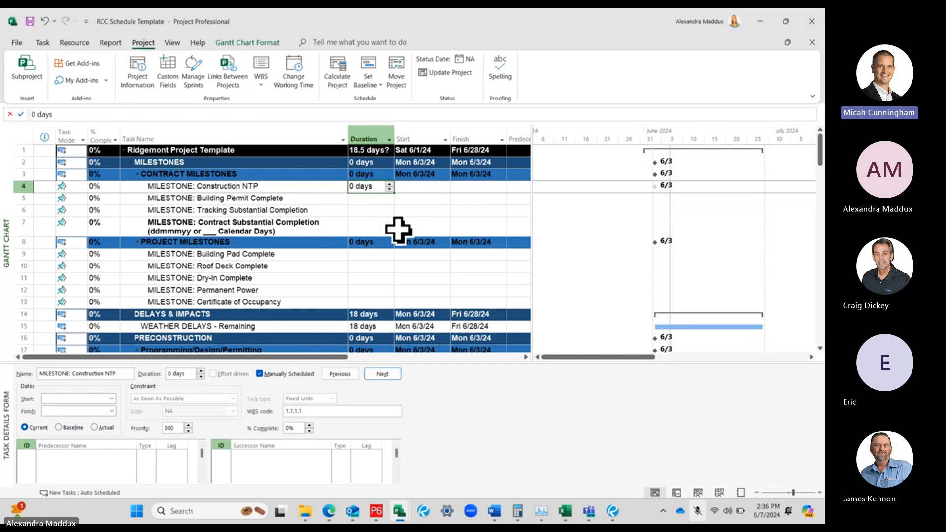
key("Return")
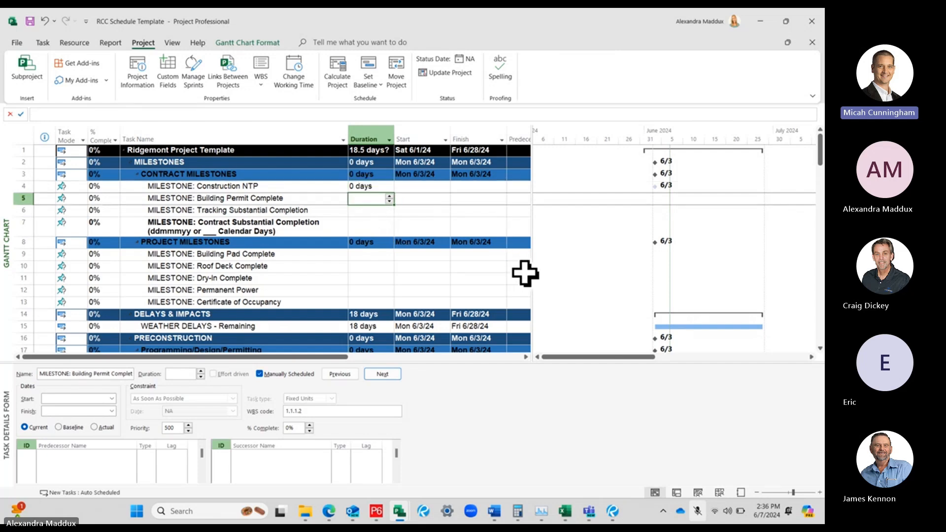
type("0 days")
key("Return")
type("0")
key("Return")
type("0")
key("Return")
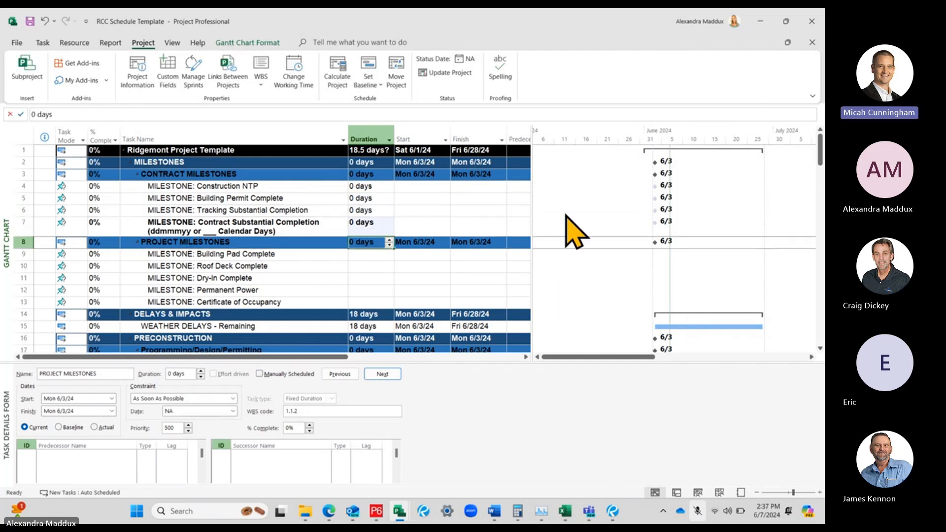
Set the durations of all five project milestones, from Building Pad Complete through Certificate of Occupancy, to 0 days
key("Return")
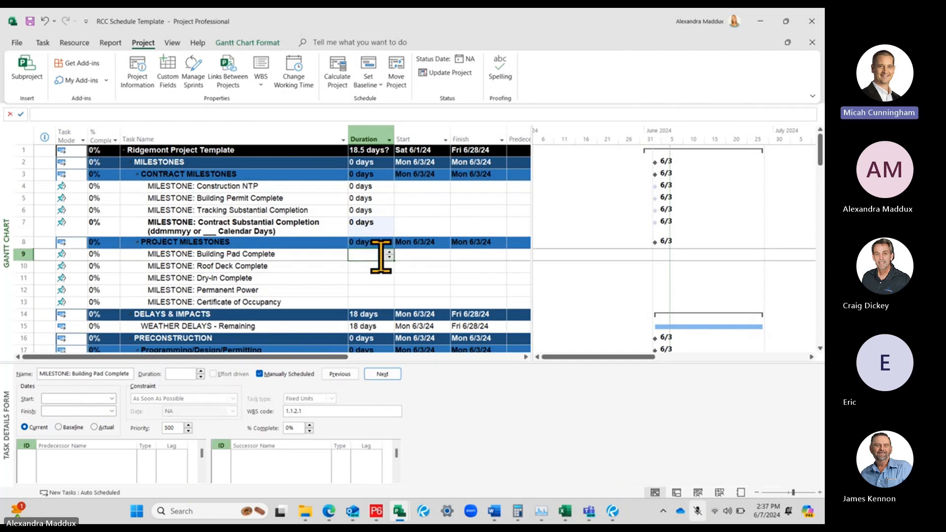
type("0")
key("Return")
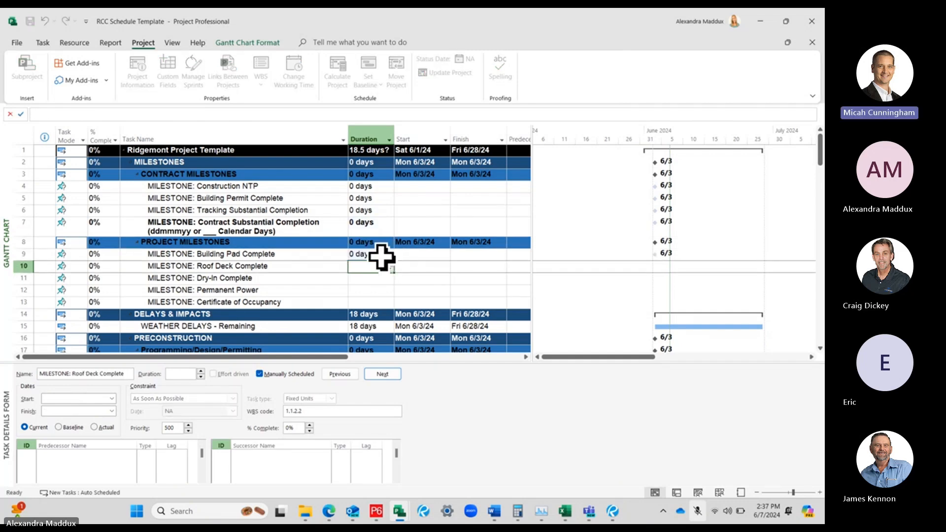
type("0")
key("Return")
type("0")
key("Return")
type("0")
key("Return")
type("0")
key("Return")
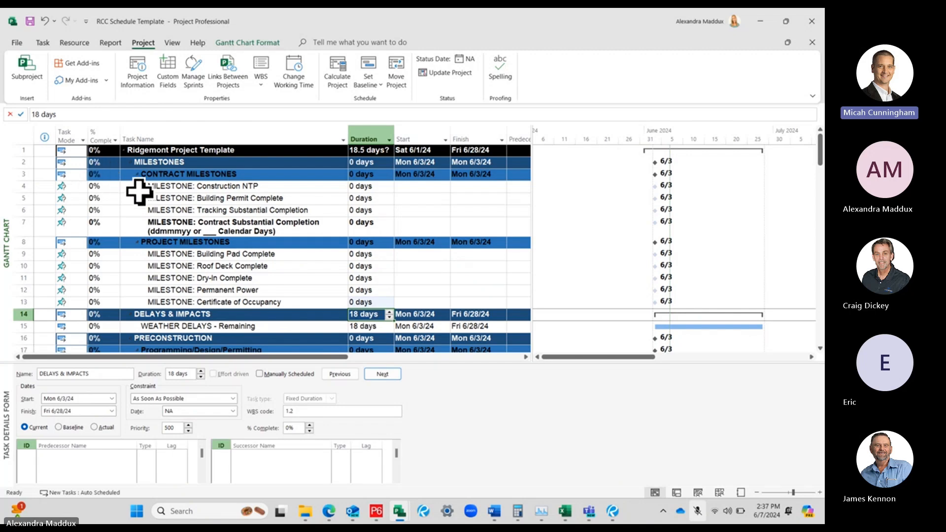
Change the task mode of the Construction NTP milestone to Auto Scheduled
left_click(167, 187)
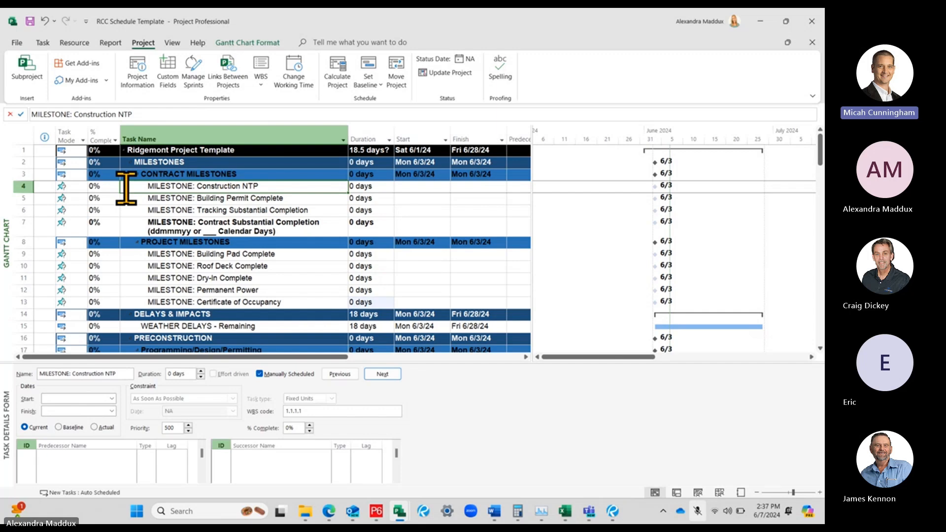
left_click(77, 186)
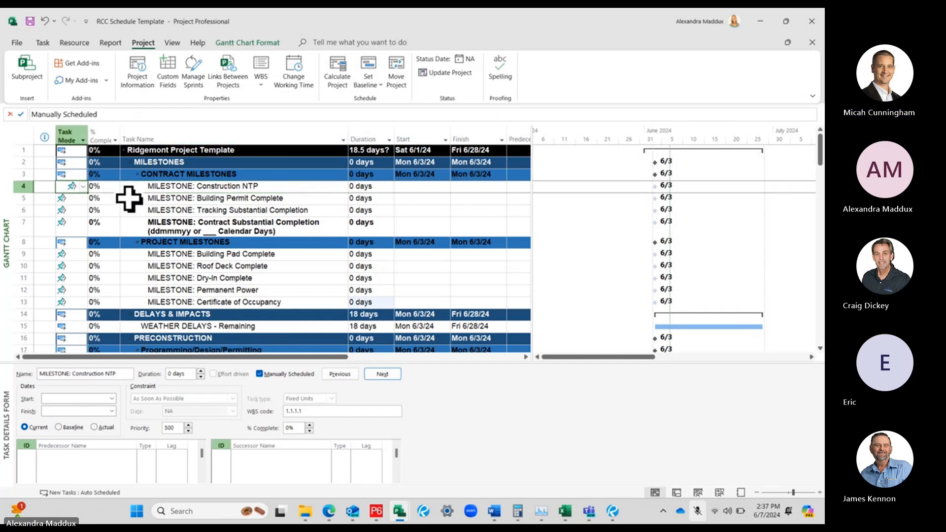
left_click(83, 187)
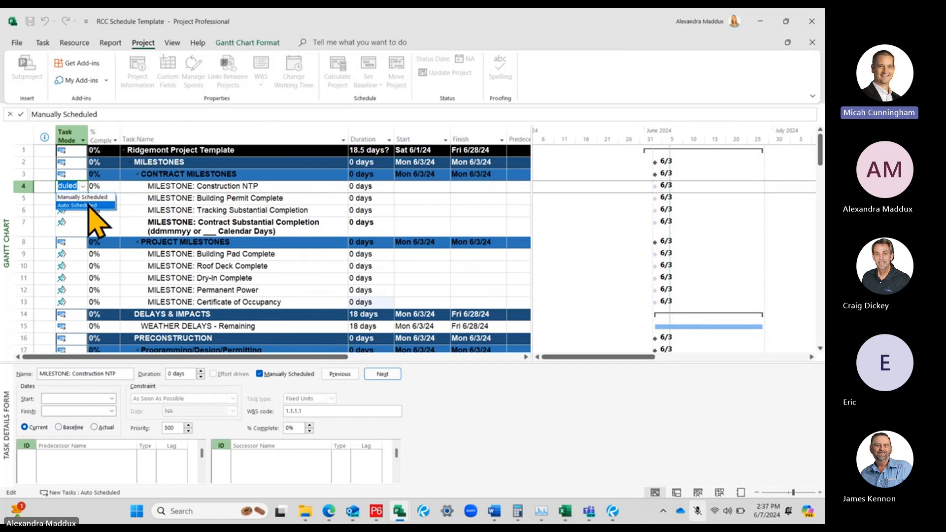
left_click(89, 205)
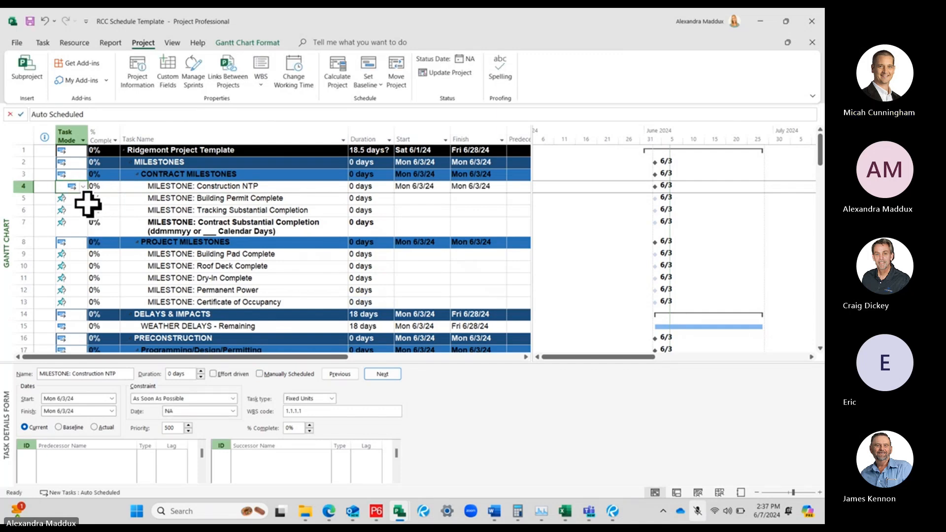
Change the task mode of the Building Permit Complete milestone to Auto Scheduled
left_click(301, 230)
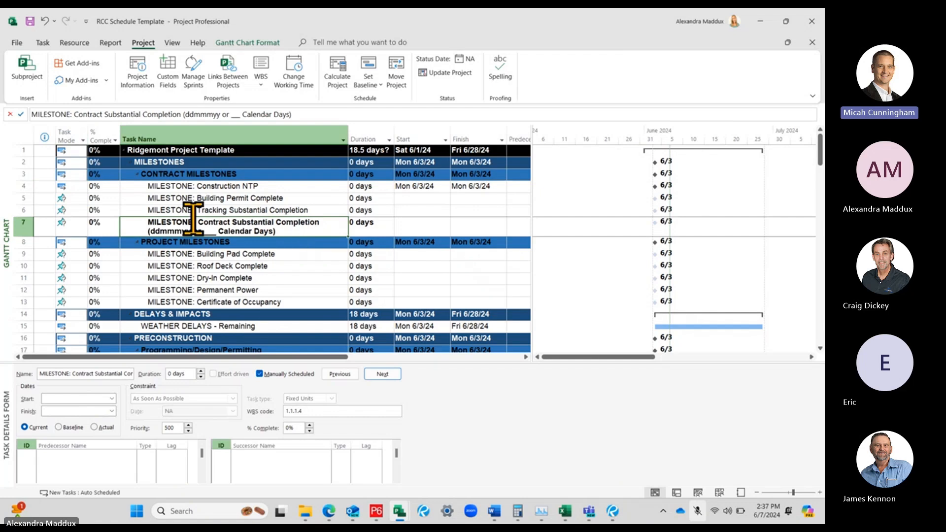
left_click(67, 198)
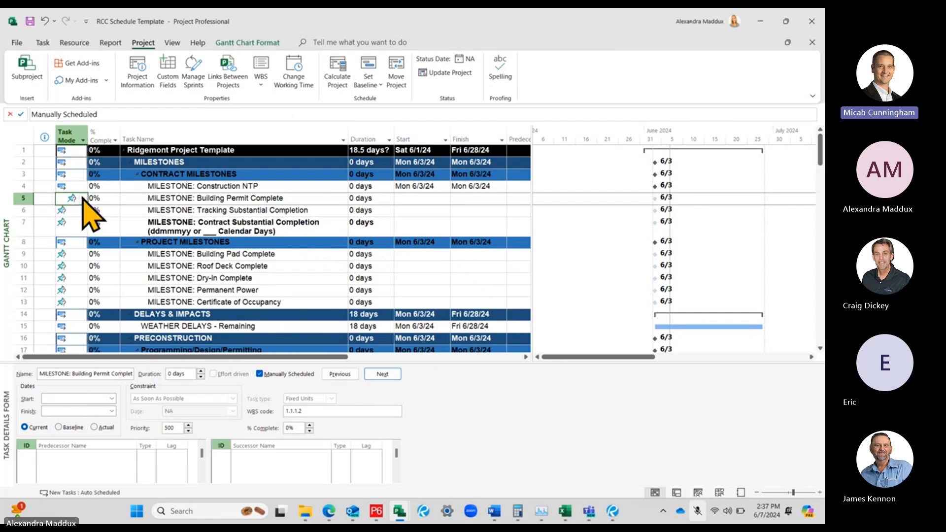
left_click(82, 198)
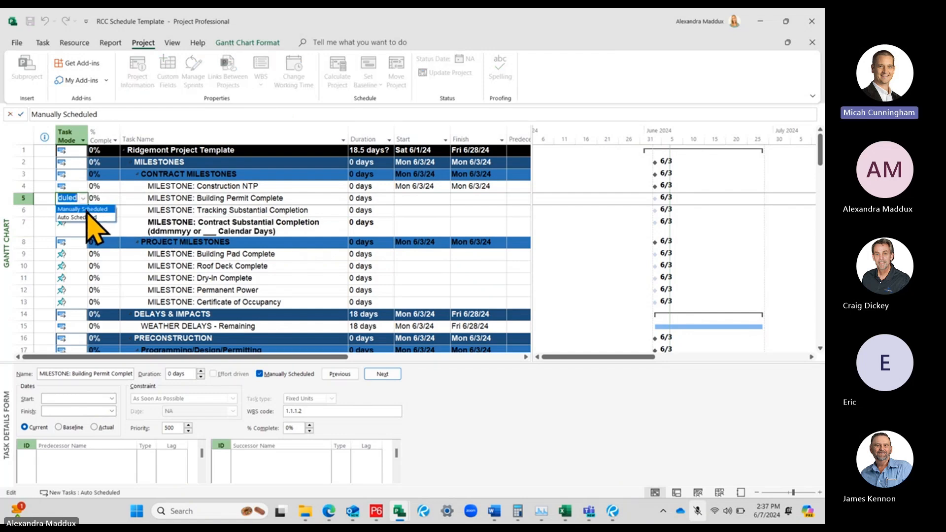
left_click(88, 217)
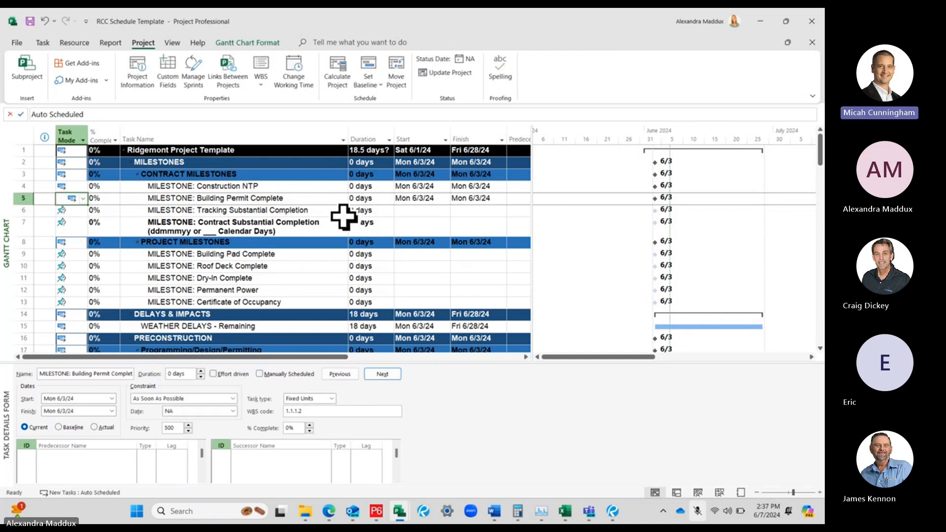
Switch the Tracking Substantial Completion milestone to Auto Schedule
left_click(251, 228)
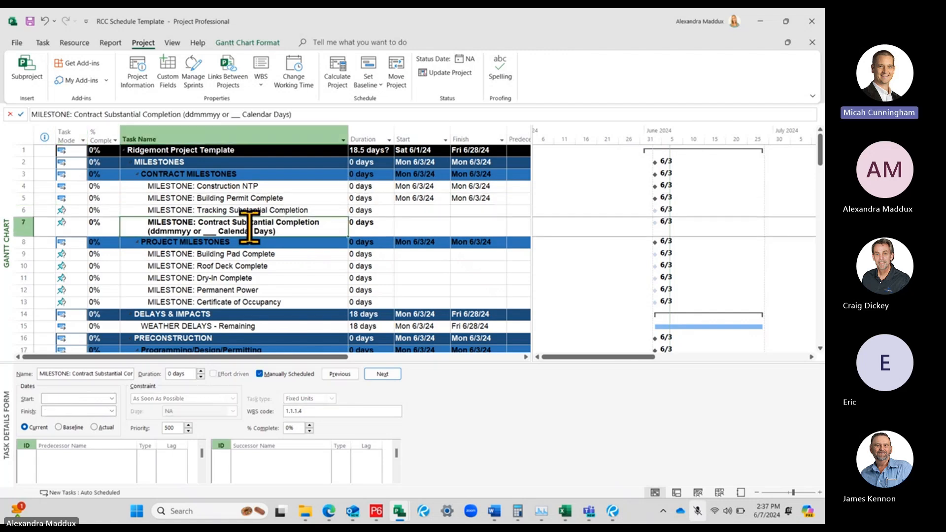
left_click(148, 218)
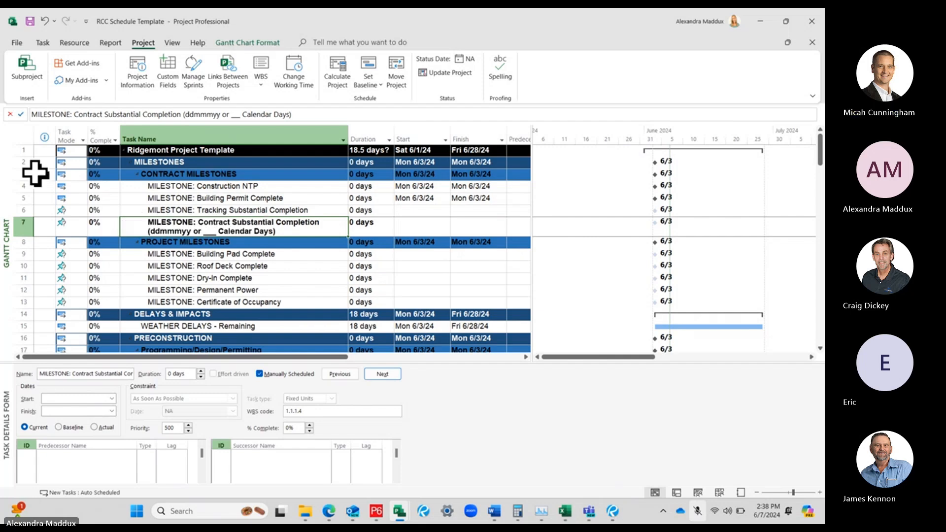
left_click(43, 42)
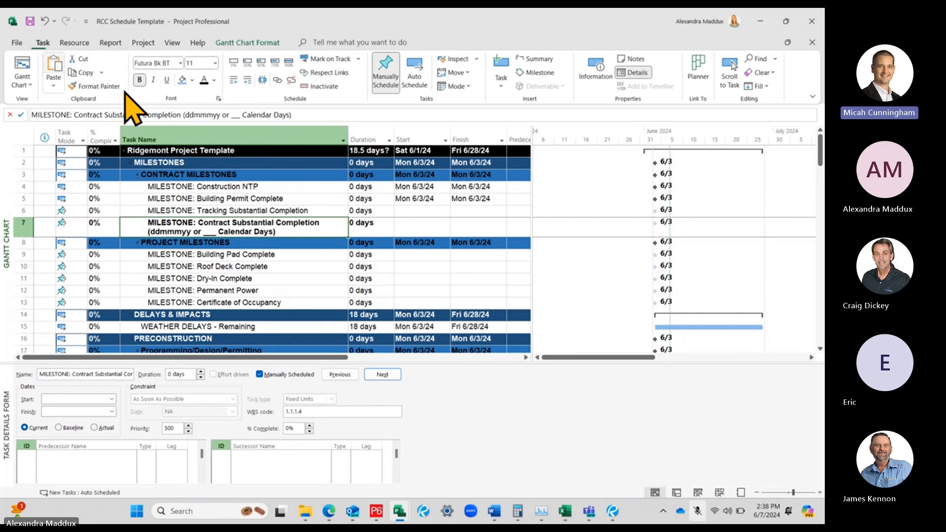
left_click(167, 210)
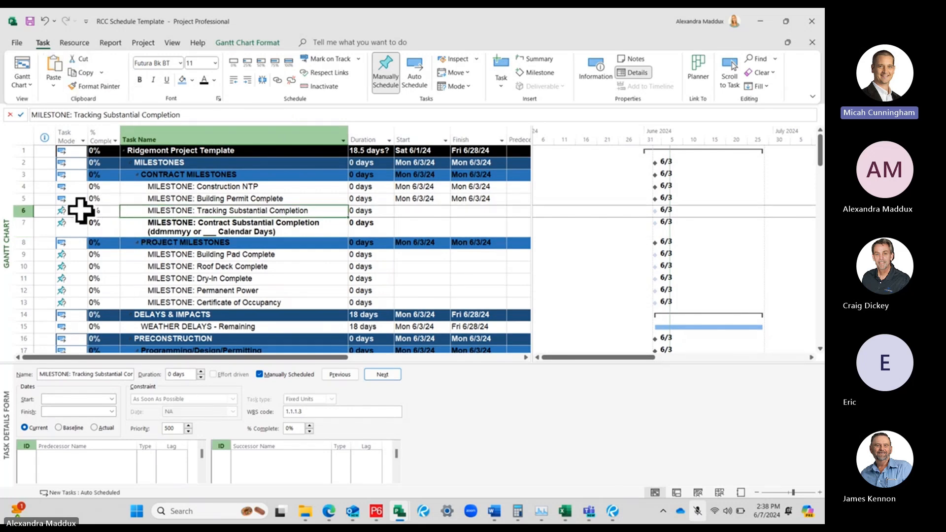
left_click(413, 74)
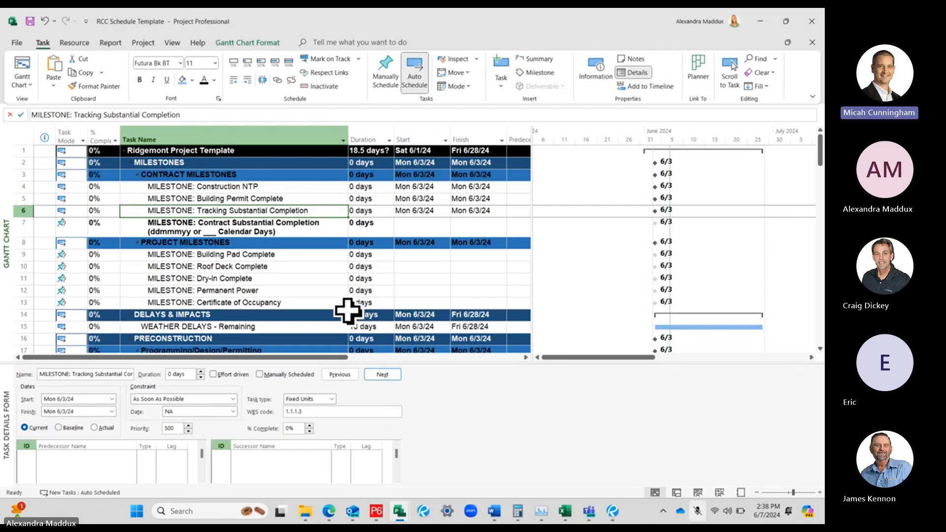
Try copying the Auto Scheduled mode from Tracking Substantial Completion down to Certificate of Occupancy, and undo the fill
left_click(230, 243)
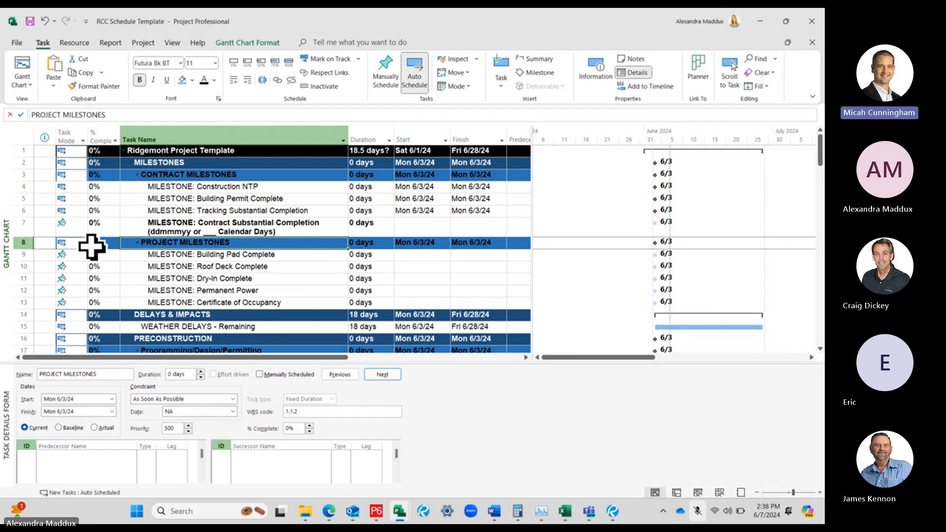
left_click(74, 211)
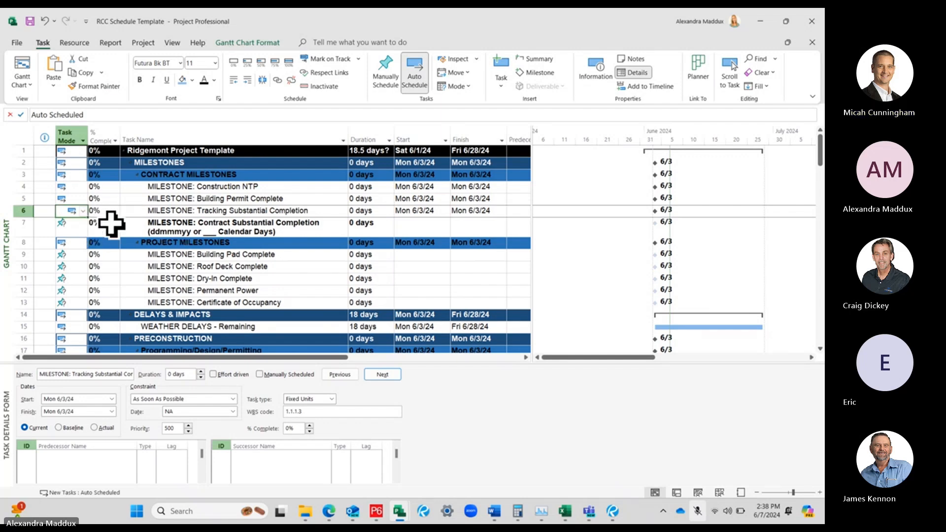
left_click_drag(87, 218, 78, 308)
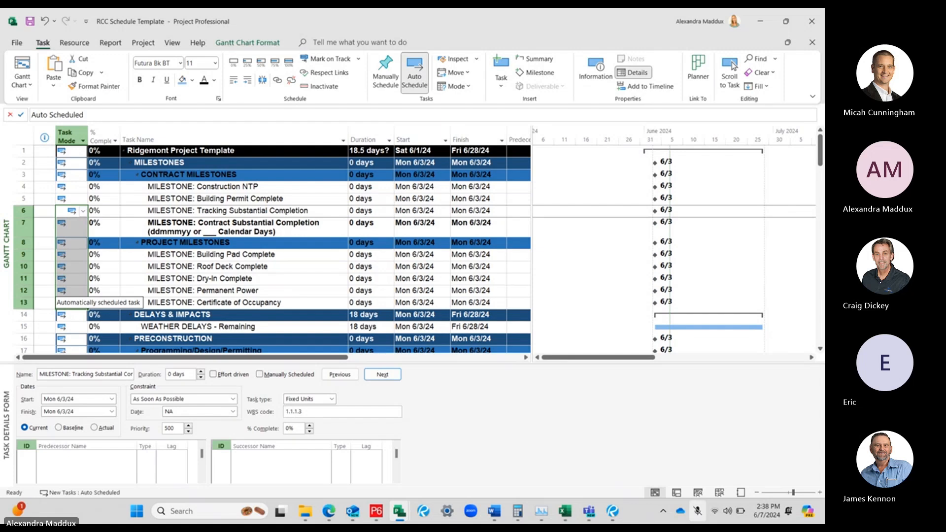
key("ctrl+z")
left_click(198, 281)
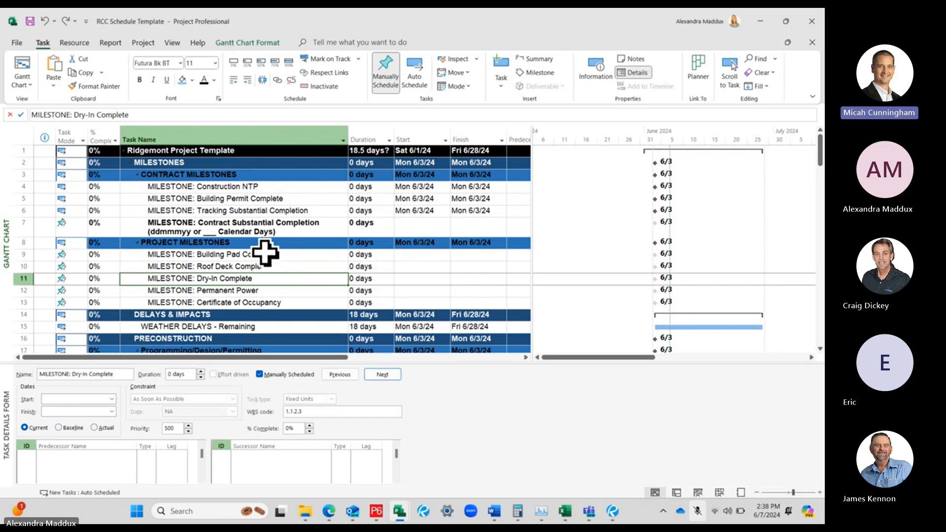
Fill the Auto Scheduled task mode from Tracking Substantial Completion down through the Certificate of Occupancy milestone in row 13
left_click(69, 209)
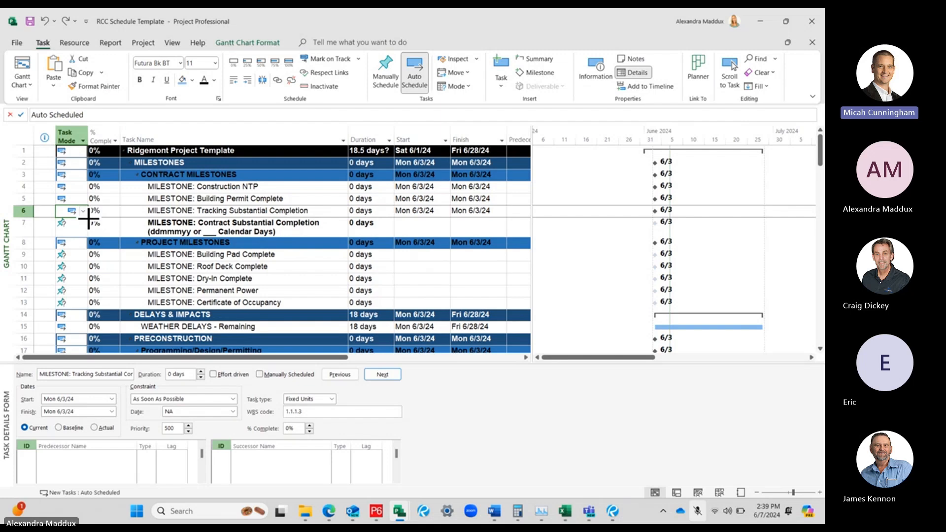
left_click_drag(88, 217, 86, 306)
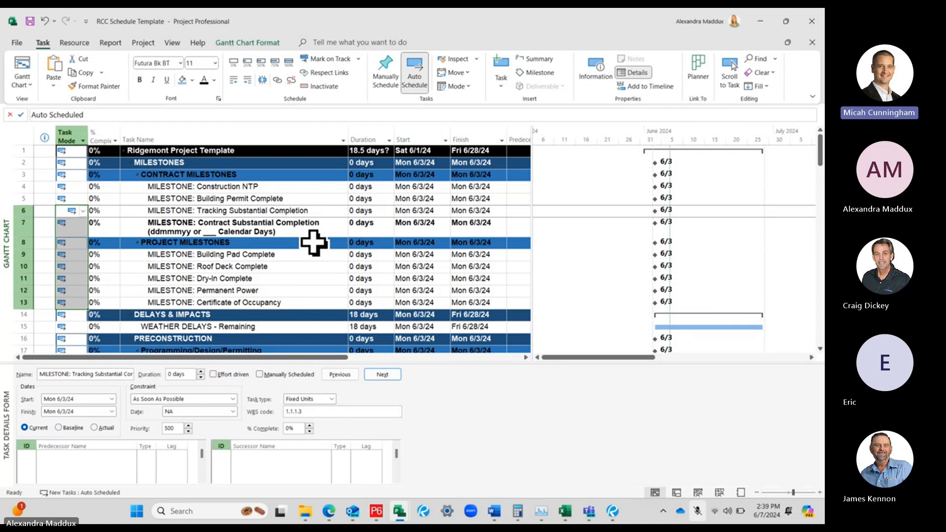
Review the Tracking Substantial Completion milestone's general, predecessor, resource and advanced task information, including its available calendars, without changing anything
left_click(320, 210)
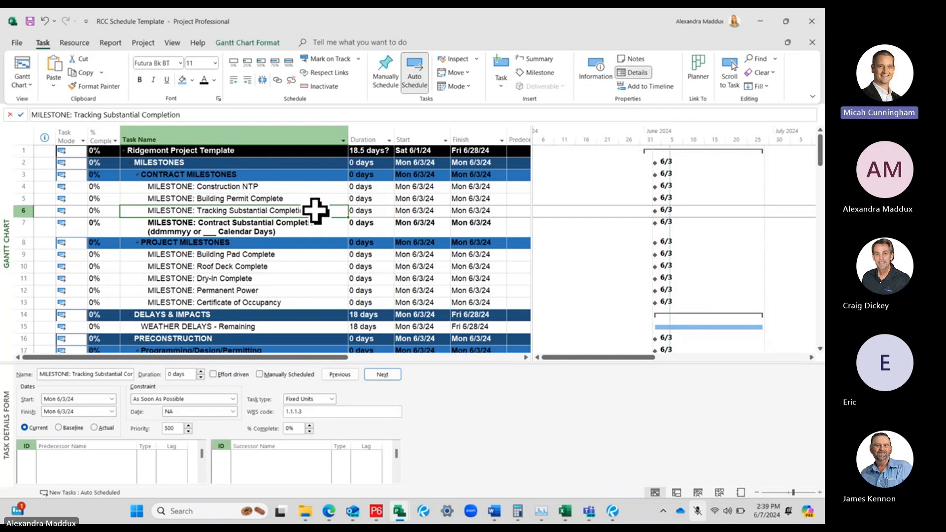
left_click(315, 211)
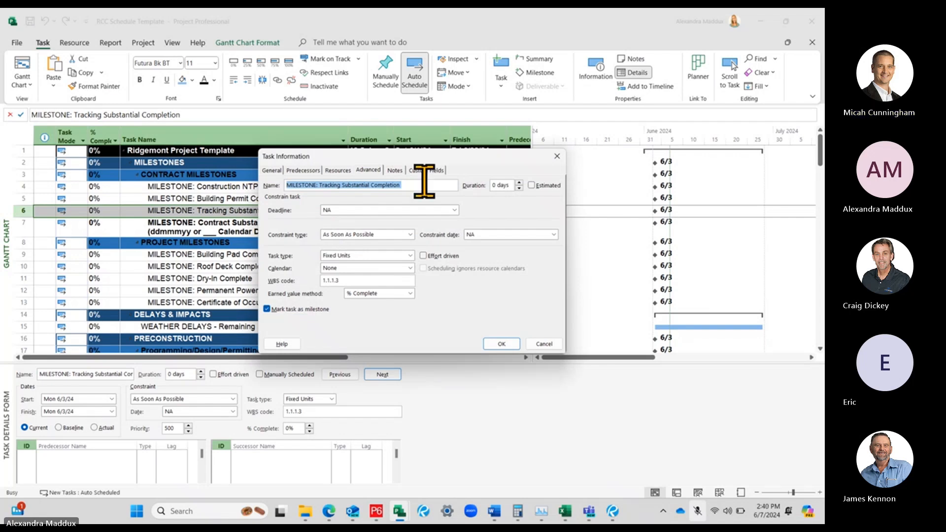
left_click(557, 157)
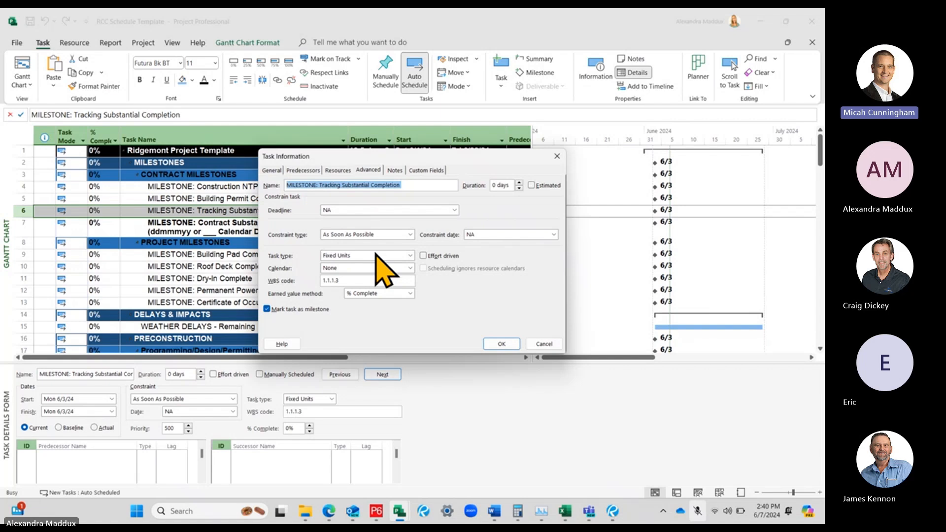
left_click(272, 170)
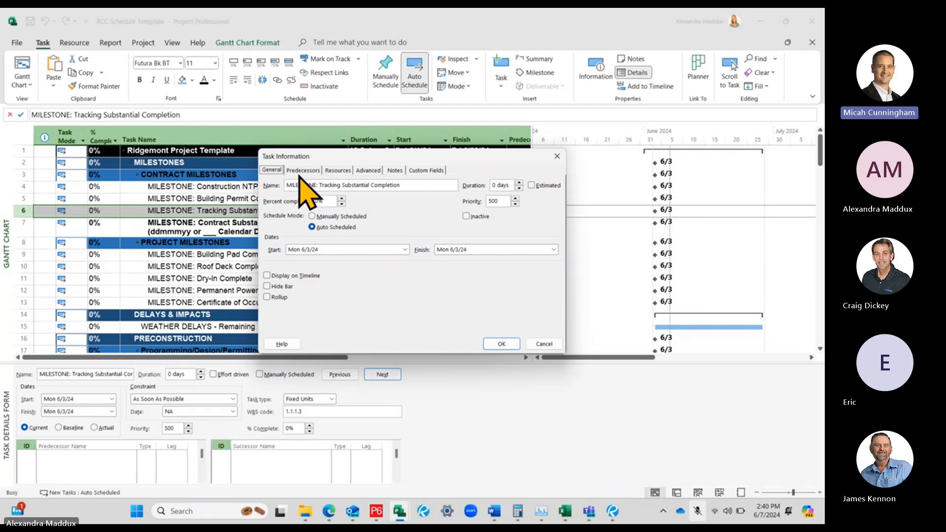
left_click(324, 227)
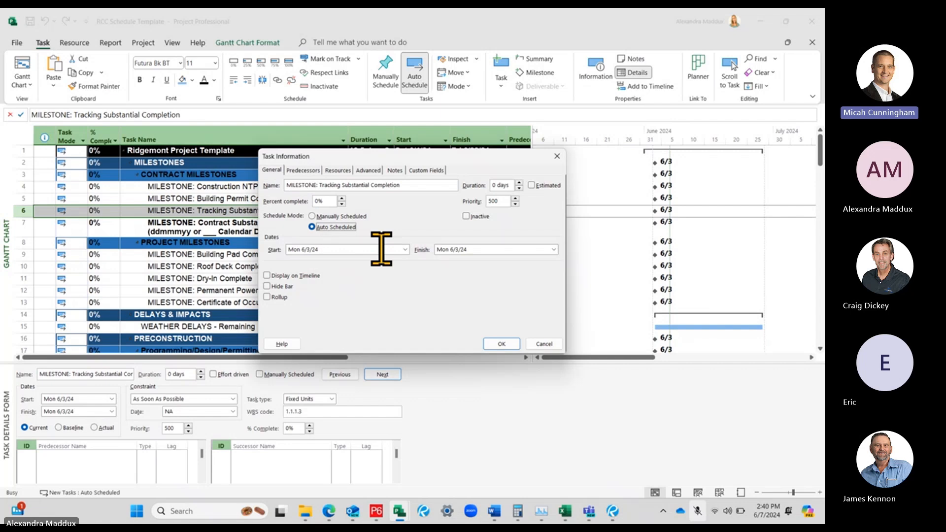
left_click(302, 169)
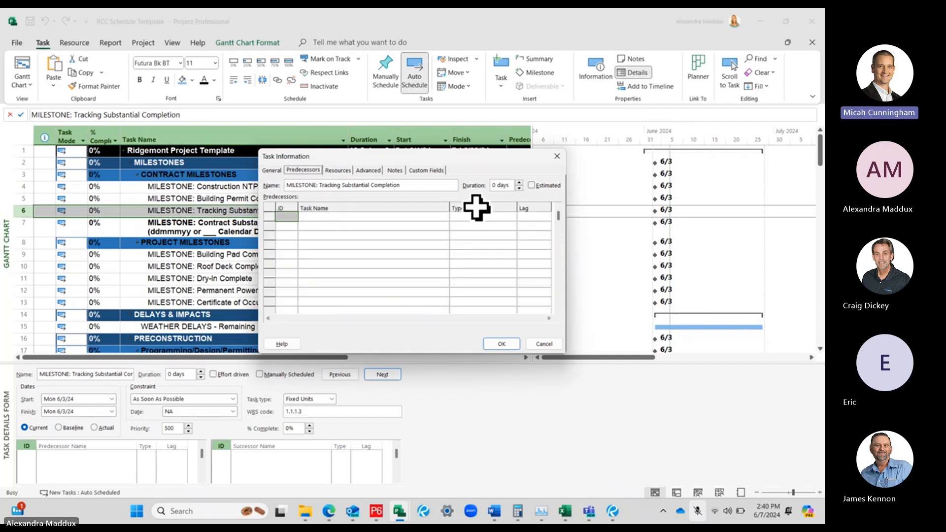
left_click(338, 170)
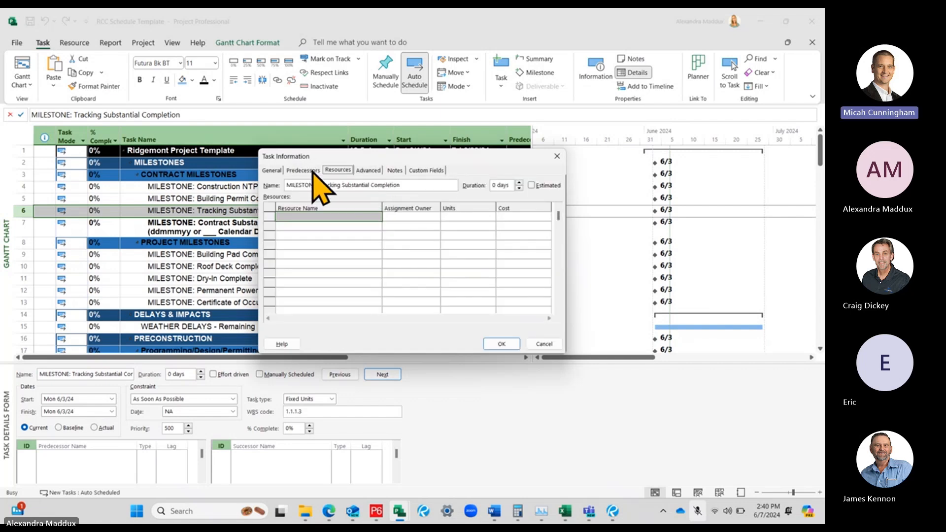
left_click(365, 172)
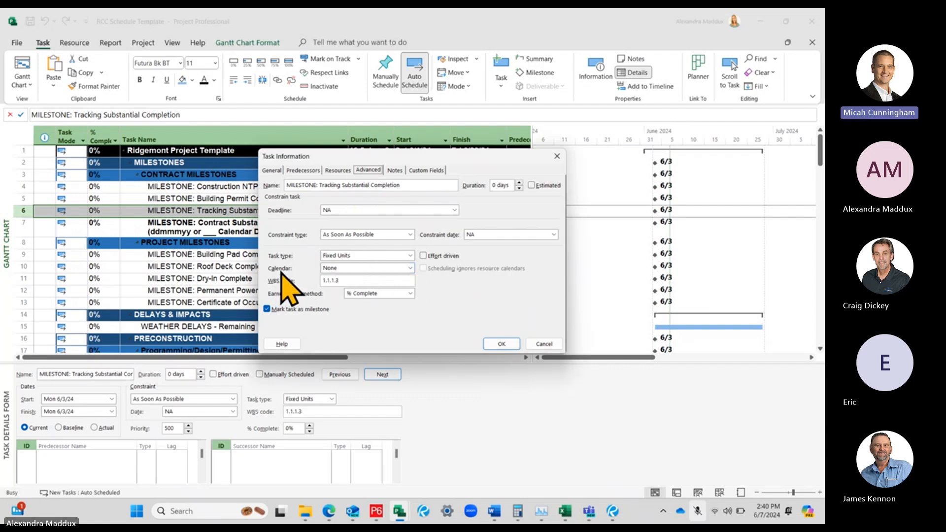
left_click(360, 267)
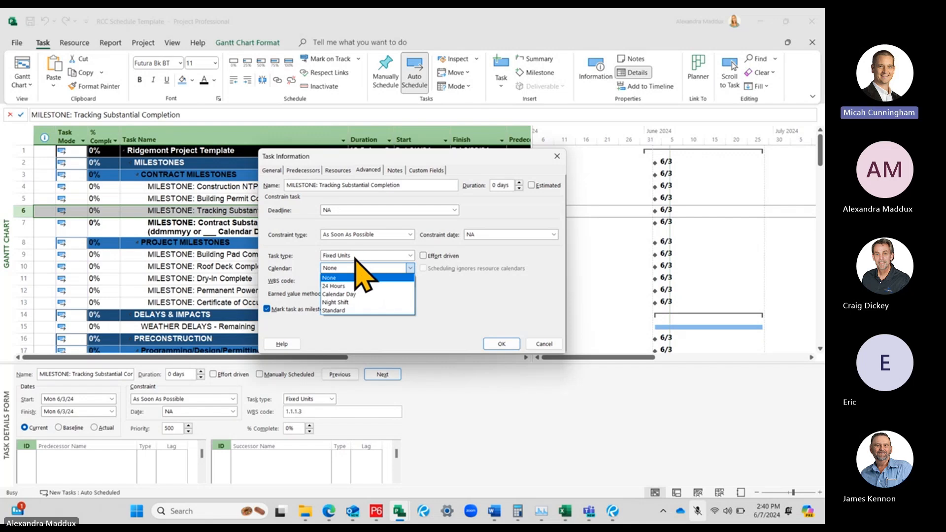
left_click(535, 324)
left_click(547, 344)
left_click(311, 269)
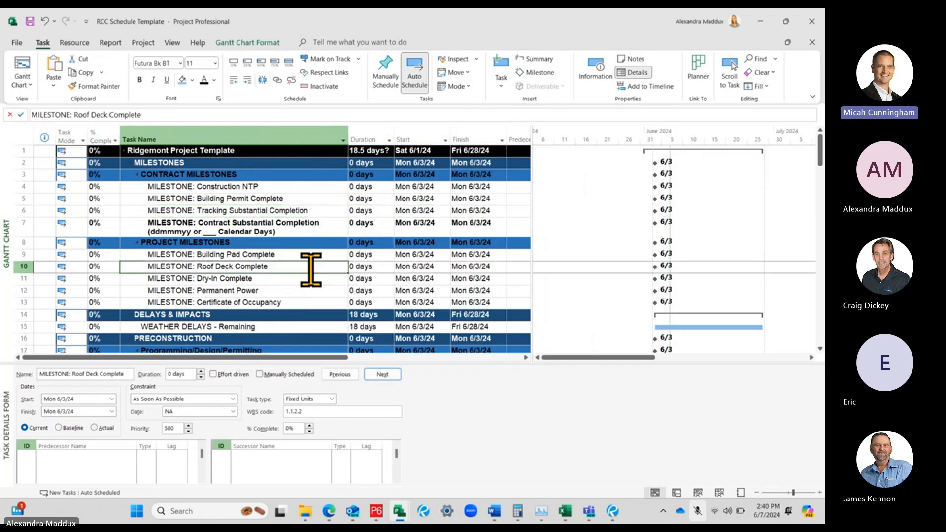
Assign the Calendar Day calendar to the Tracking Substantial Completion milestone
double_click(285, 214)
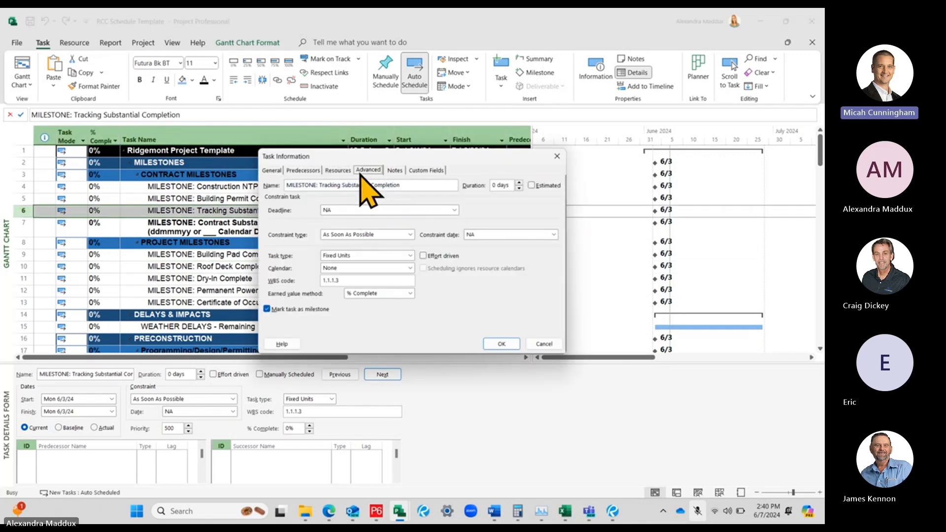
left_click(410, 269)
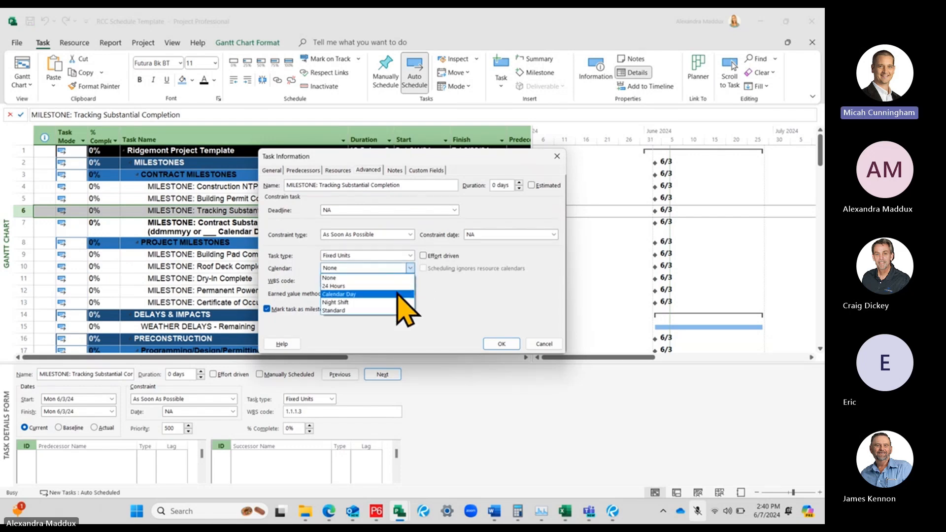
left_click(397, 294)
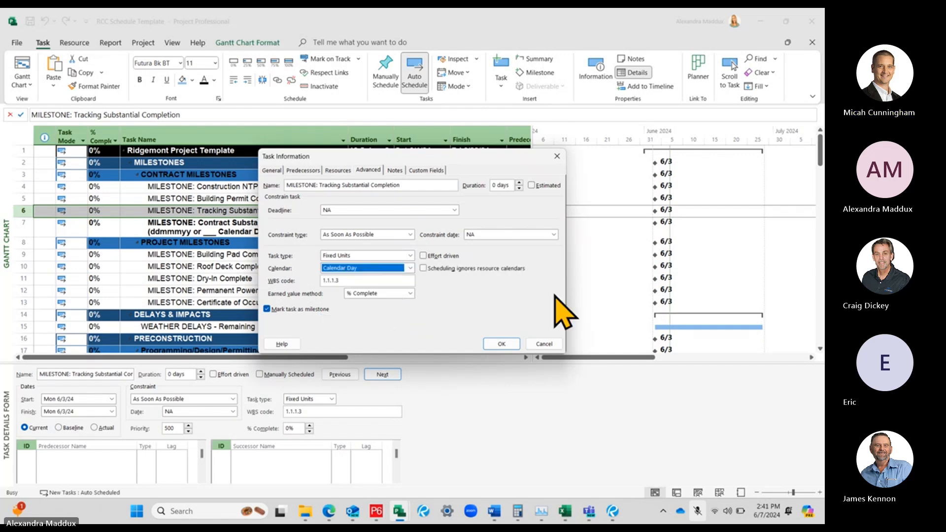
left_click(501, 343)
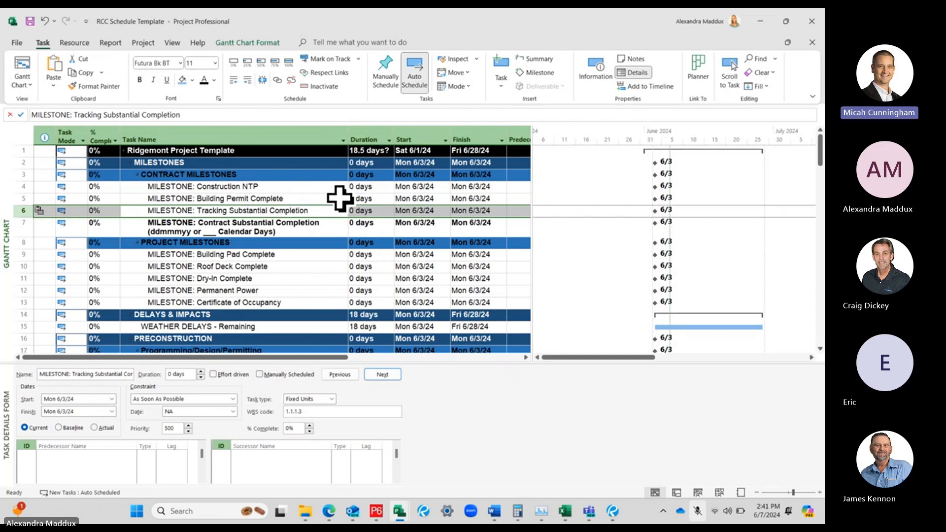
left_click(259, 162)
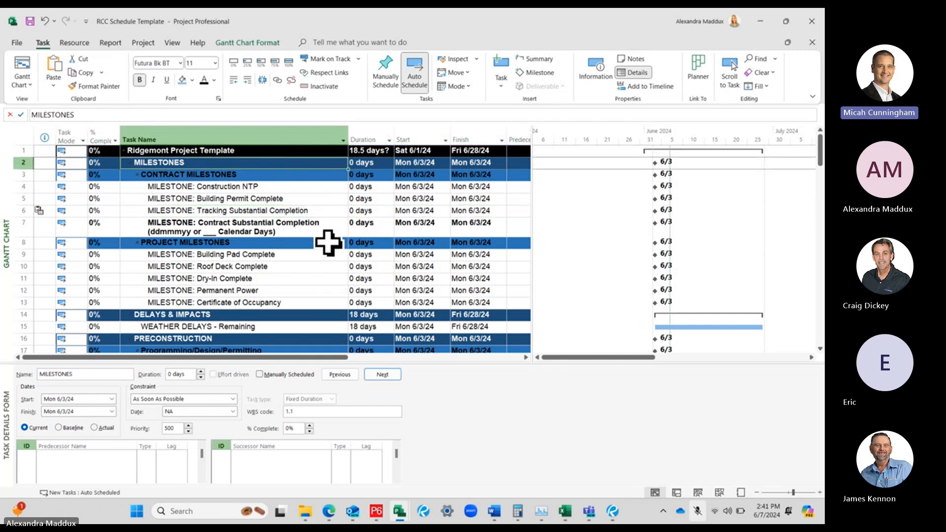
Try assigning the Calendar Day calendar to the Ridgemont Project Template summary task
left_click(287, 153)
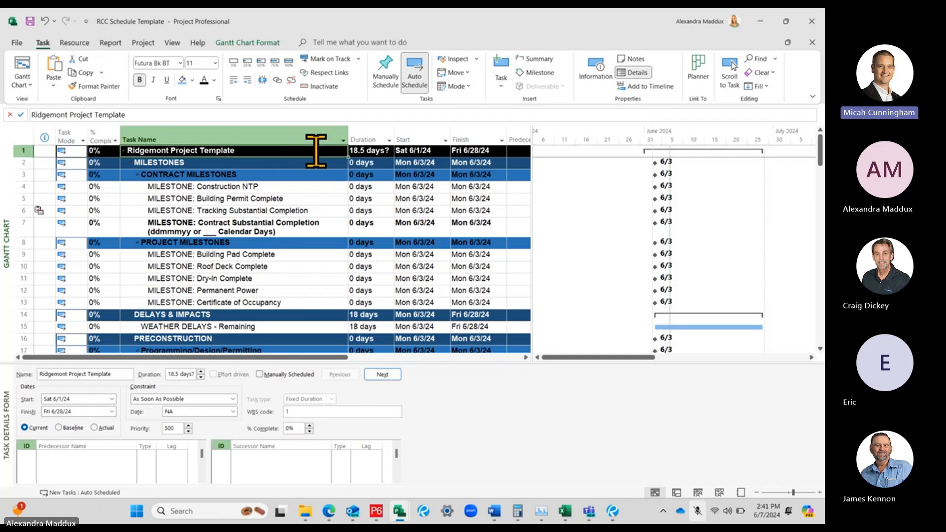
double_click(365, 150)
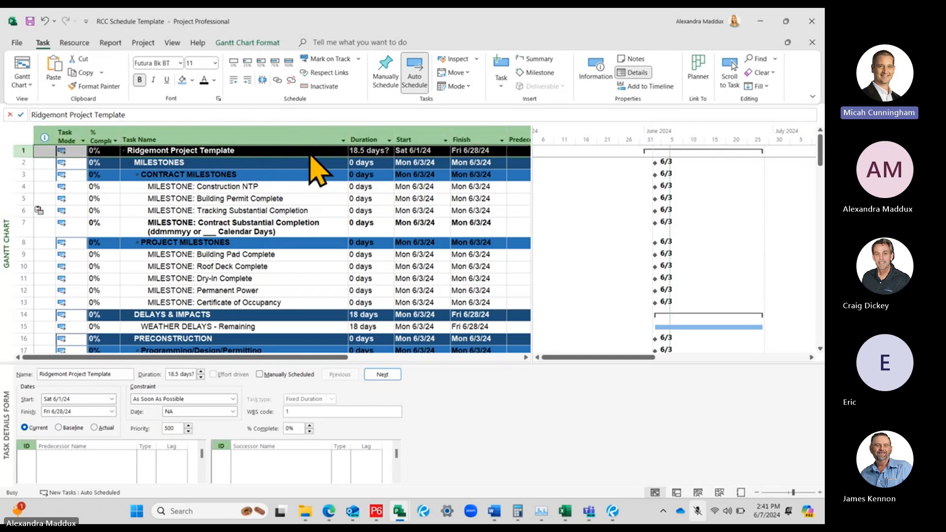
left_click_drag(337, 155, 339, 184)
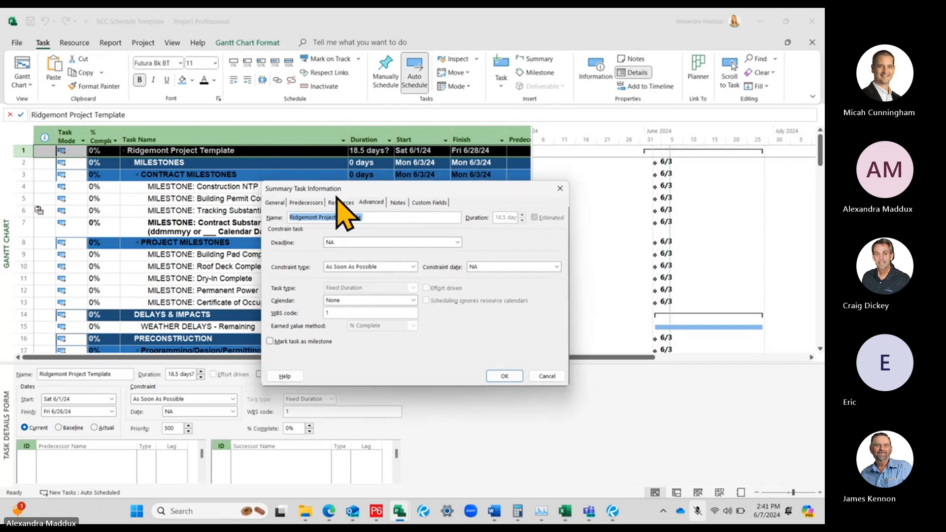
left_click(348, 301)
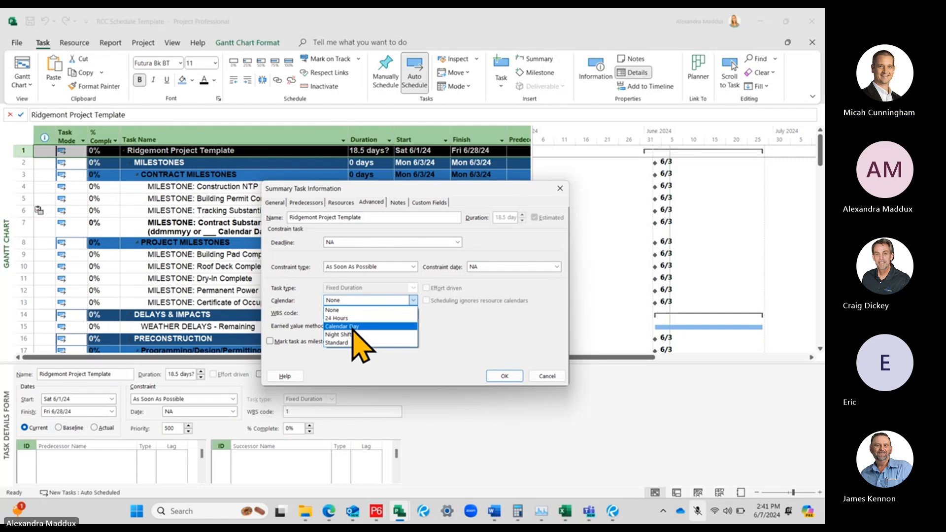
left_click(353, 326)
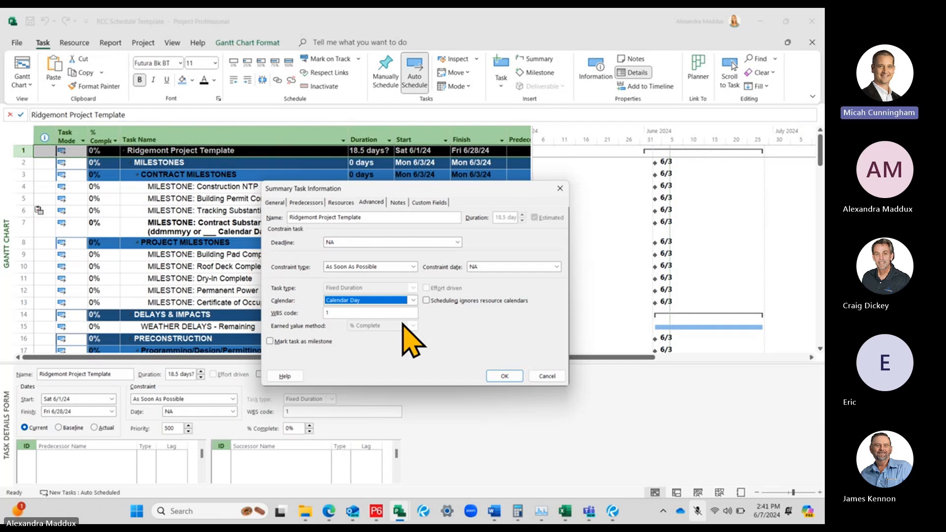
left_click(372, 202)
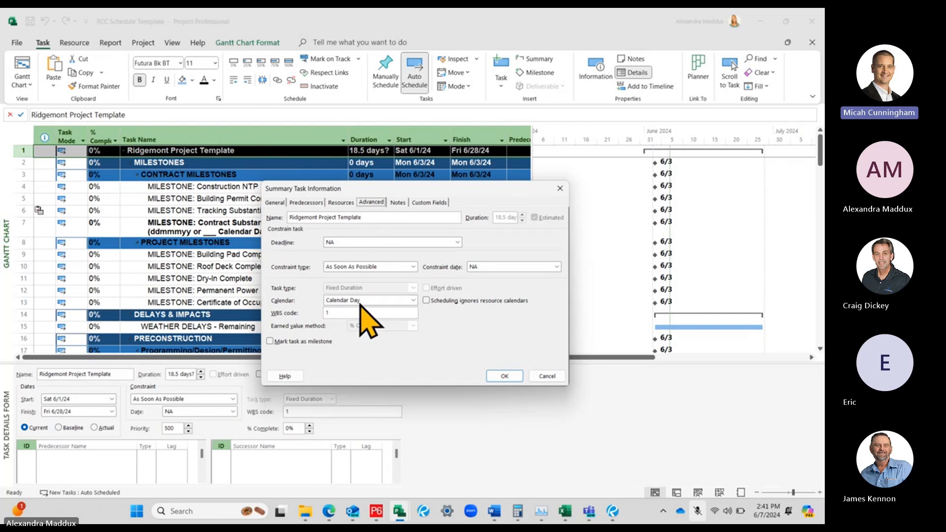
left_click(504, 376)
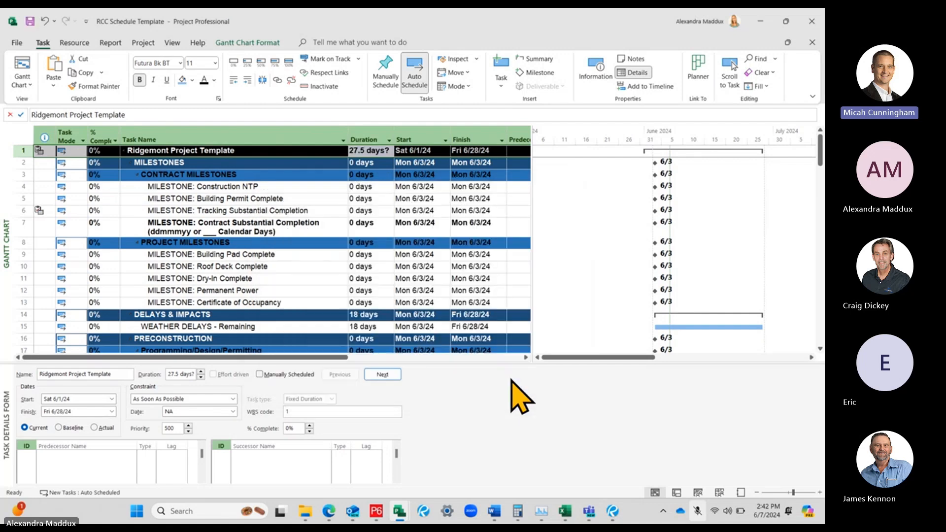
Undo the calendar assignment on the Ridgemont Project Template summary task
left_click(321, 152)
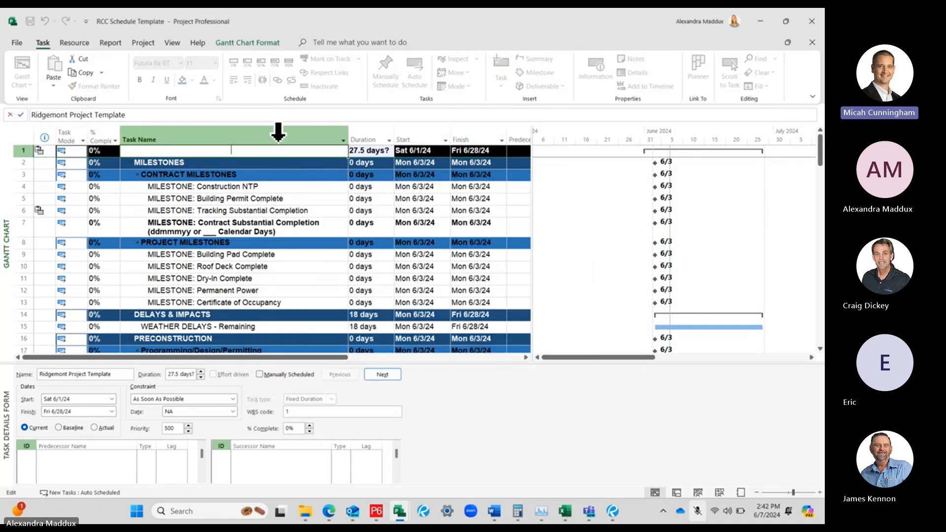
left_click(380, 164)
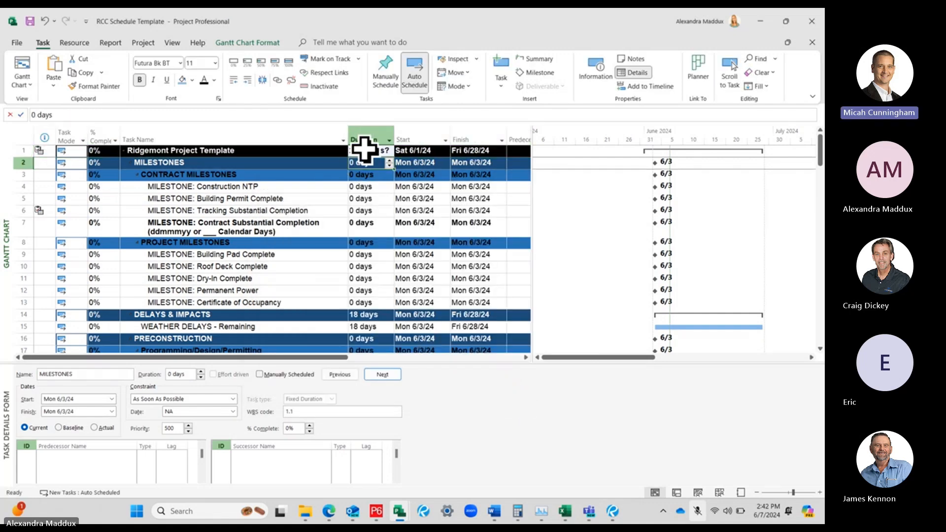
left_click(44, 20)
left_click(442, 199)
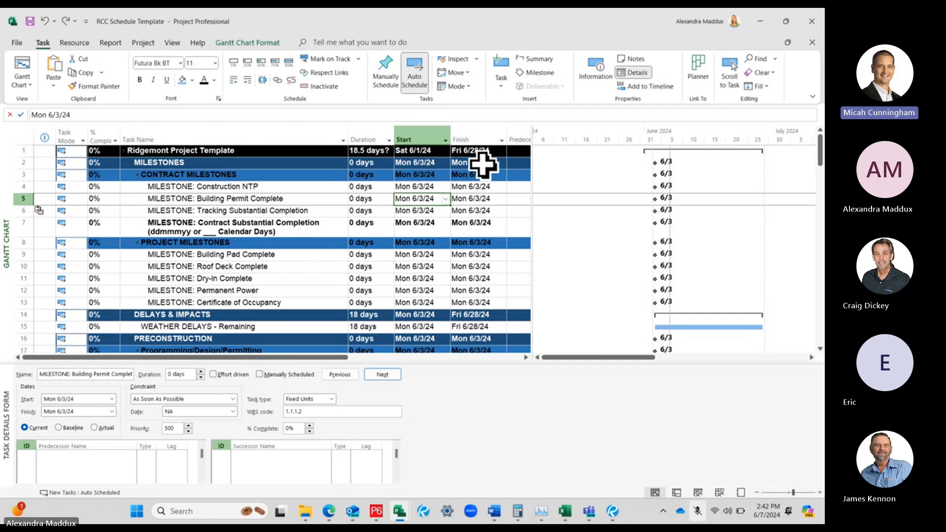
Set the Ridgemont Project Template summary task's calendar to Calendar Day
double_click(304, 151)
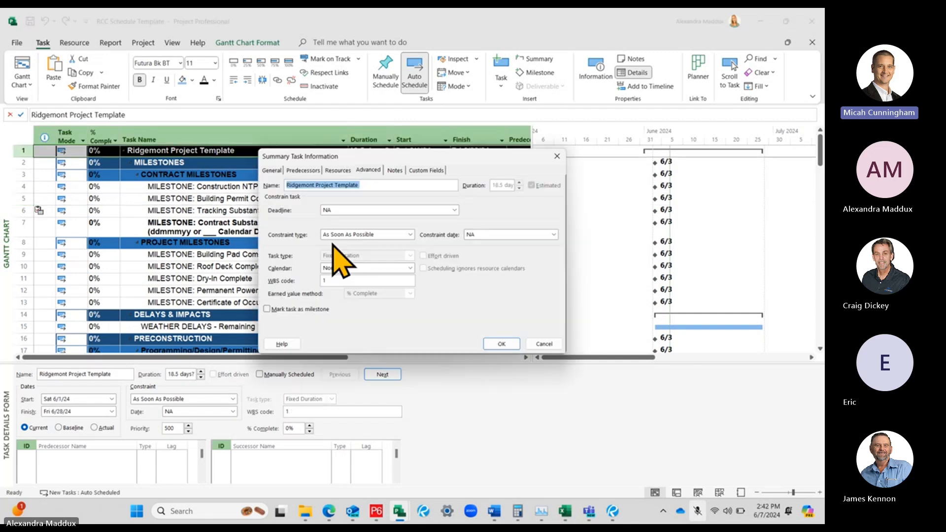
left_click(345, 268)
left_click(345, 285)
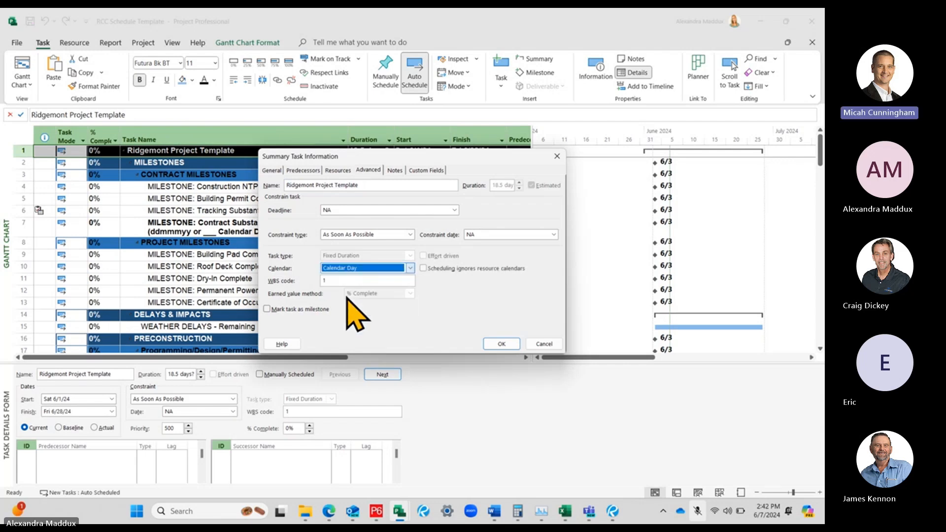
left_click(501, 344)
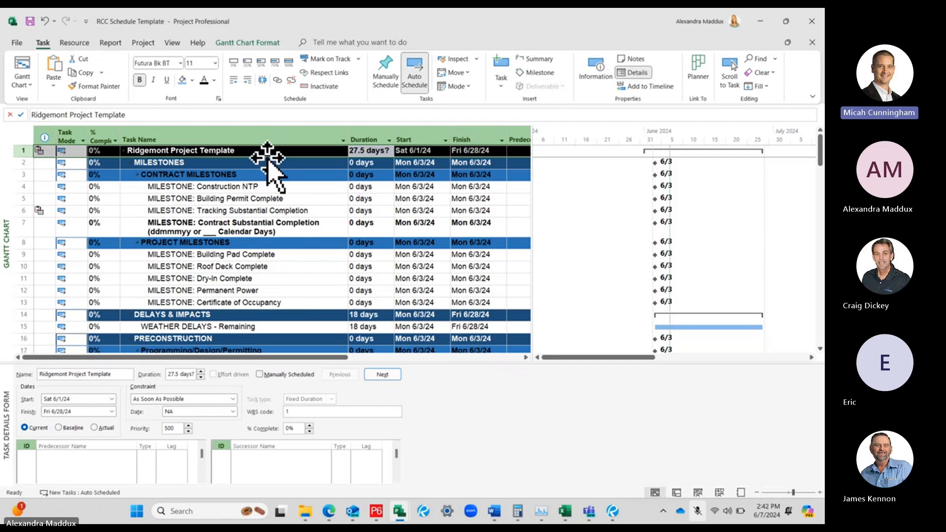
left_click(286, 163)
left_click(289, 153)
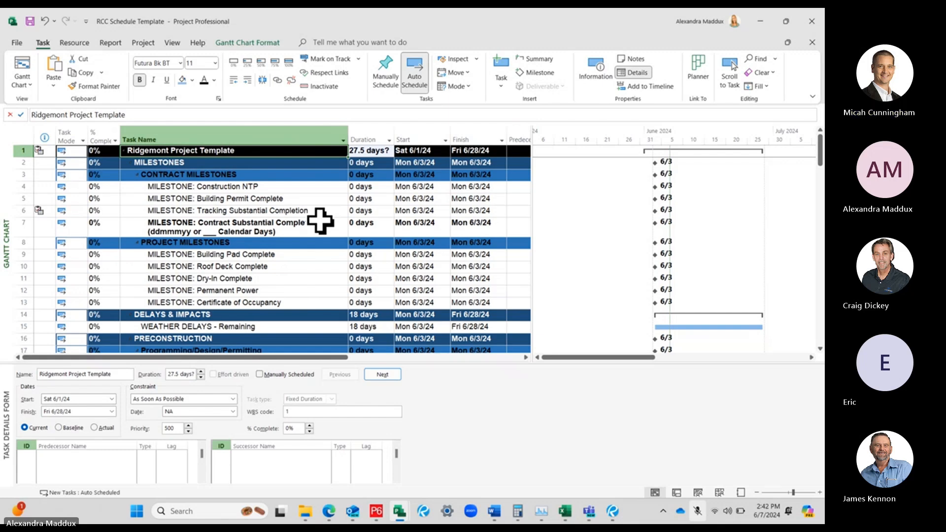
Examine the project-level commands, the built-in task filters and the Gantt chart formatting options
left_click(330, 206)
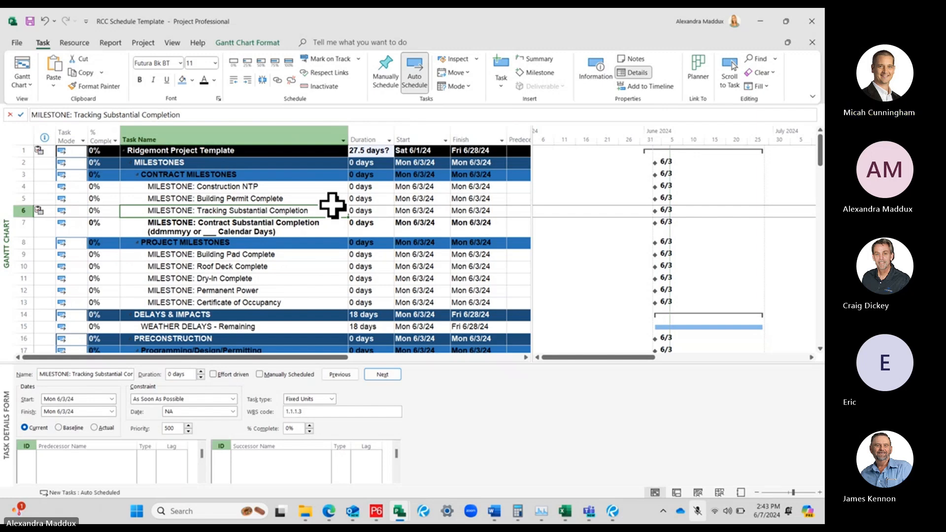
left_click(143, 43)
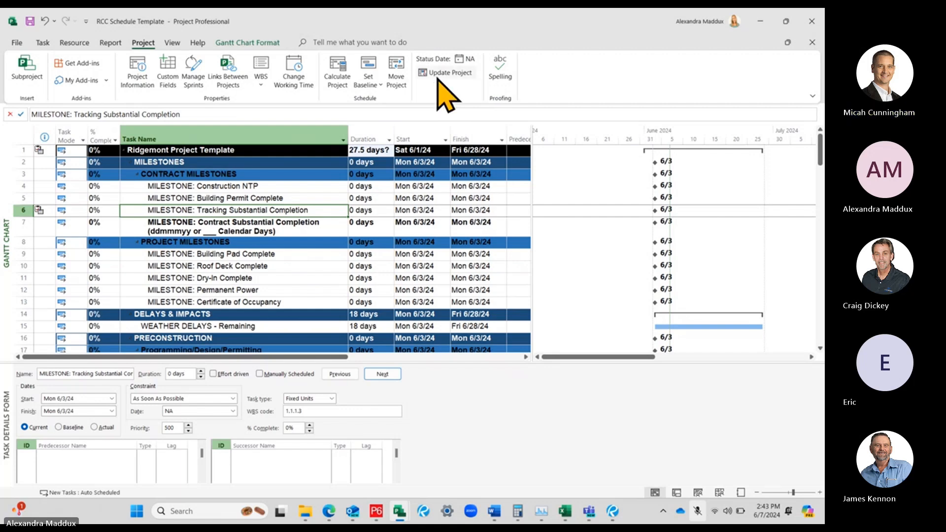
left_click(172, 42)
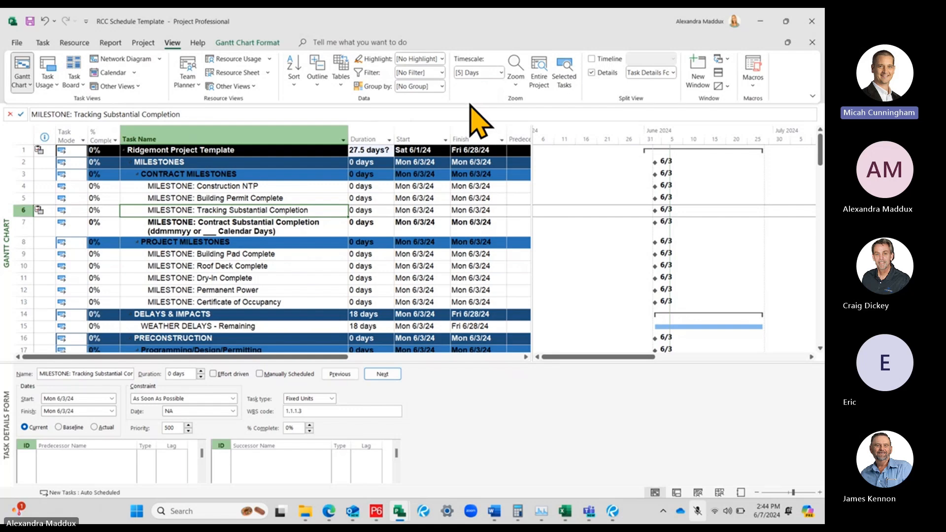
left_click(440, 72)
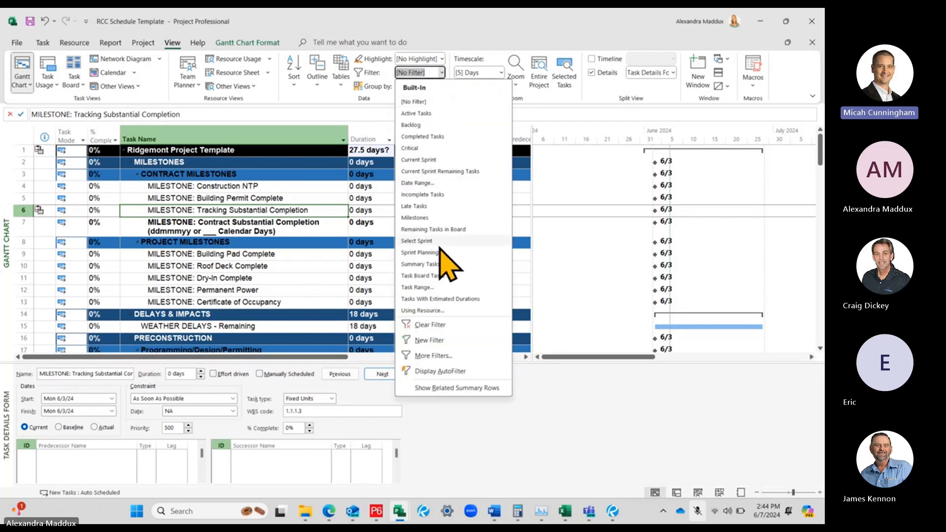
left_click(332, 167)
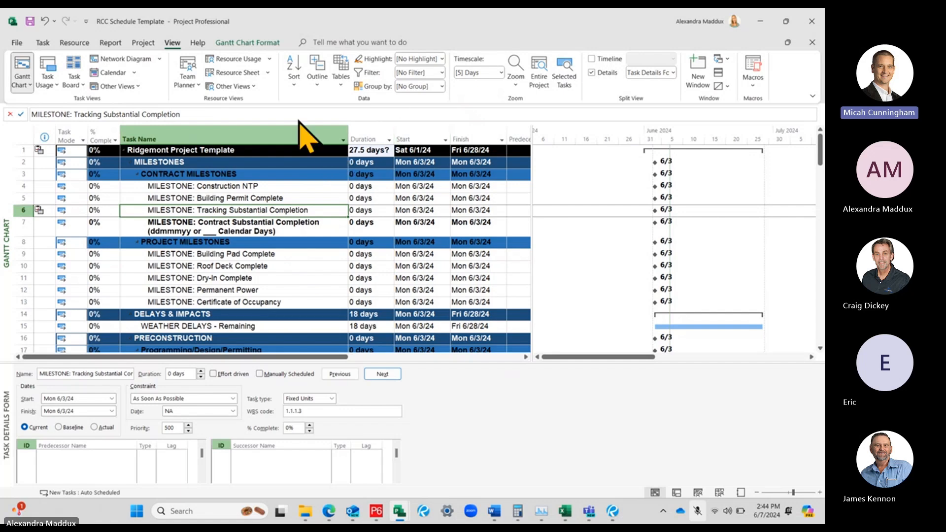
left_click(247, 42)
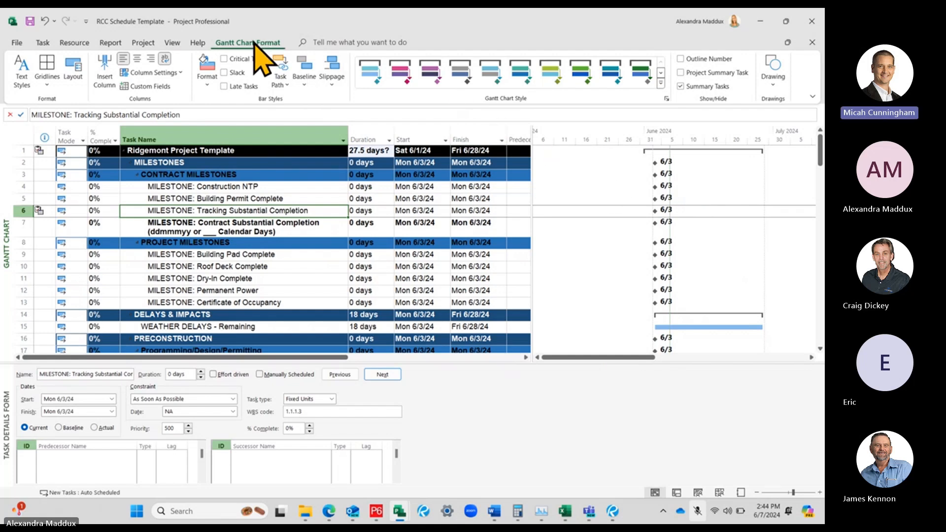
Examine the Gantt chart's bar style definitions without changing them
left_click(202, 87)
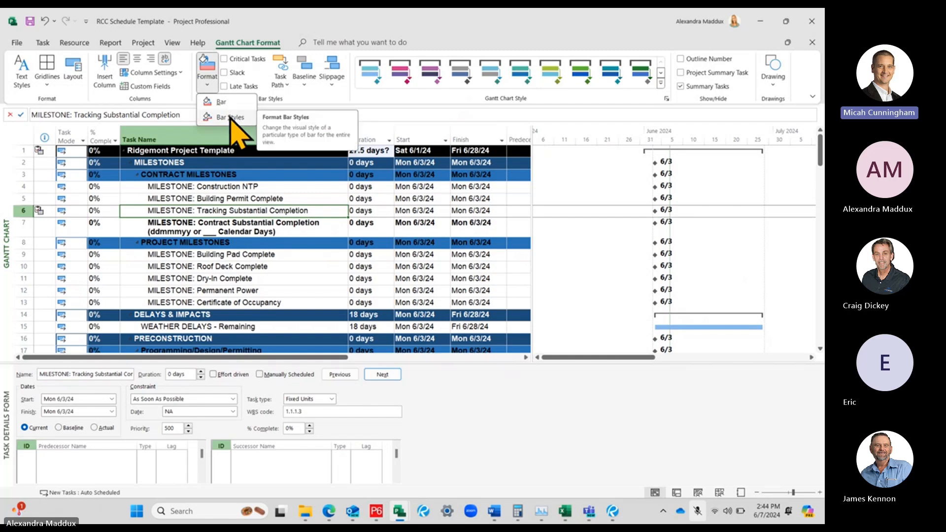
left_click(239, 44)
left_click(207, 82)
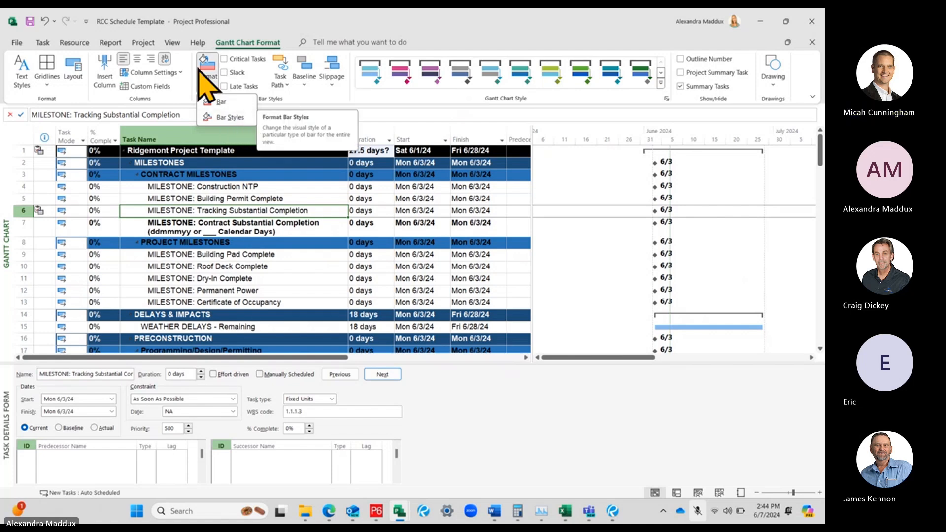
left_click(230, 46)
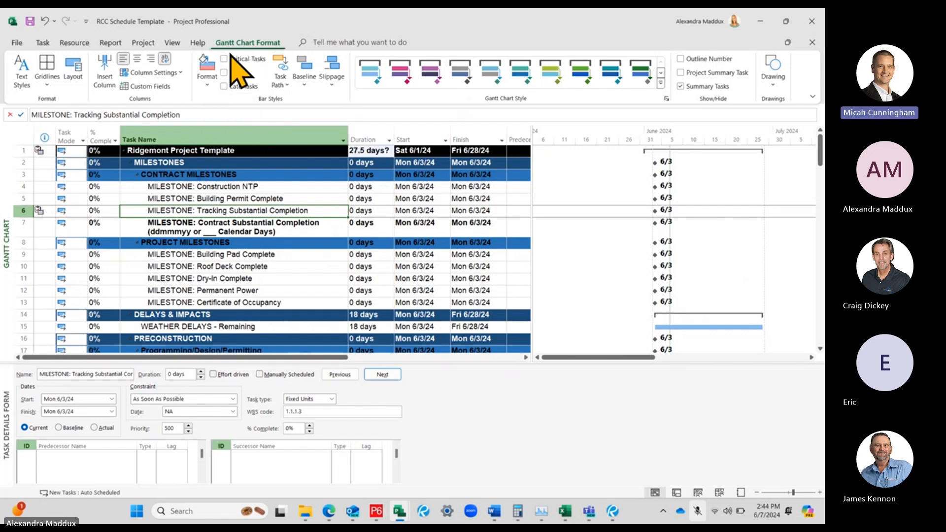
left_click(203, 79)
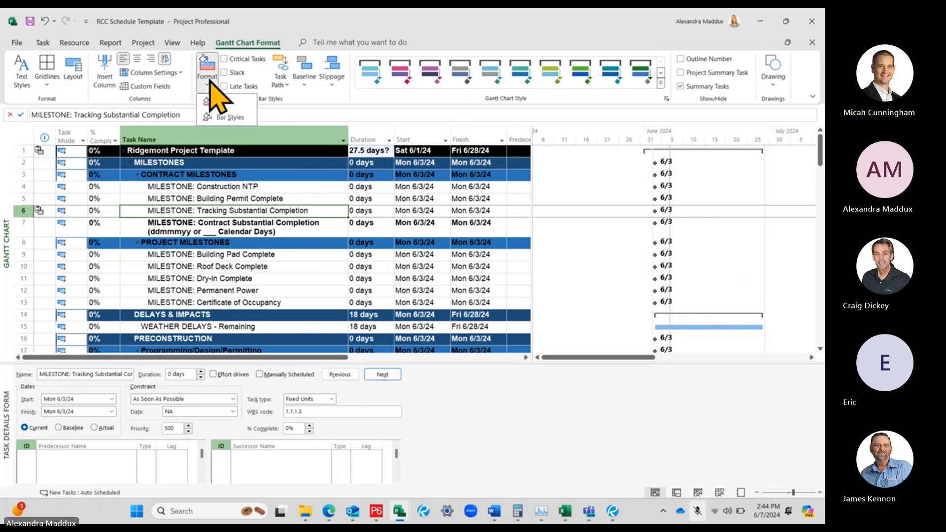
left_click(227, 117)
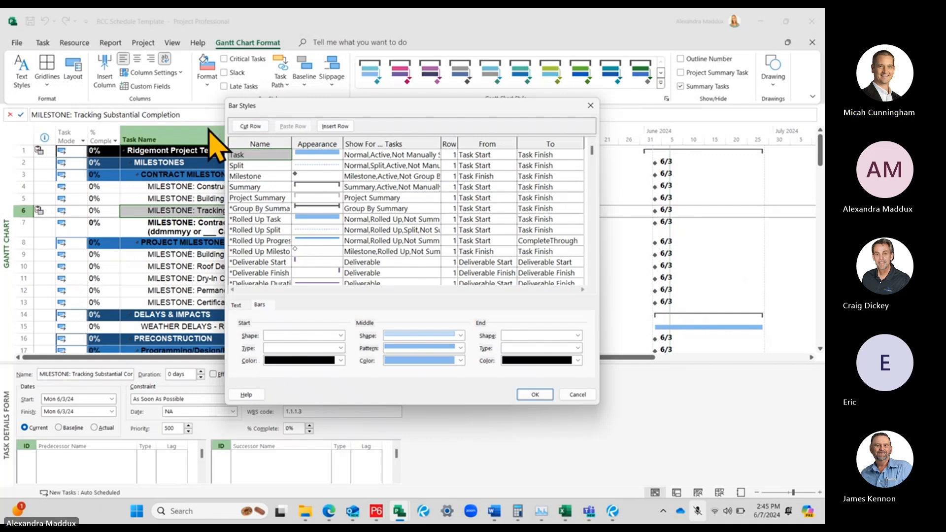
left_click(591, 105)
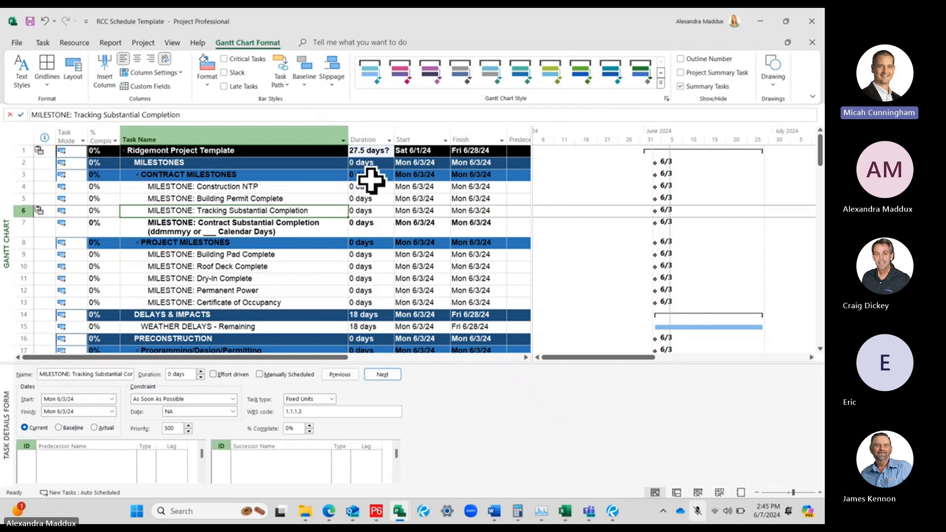
left_click(282, 255)
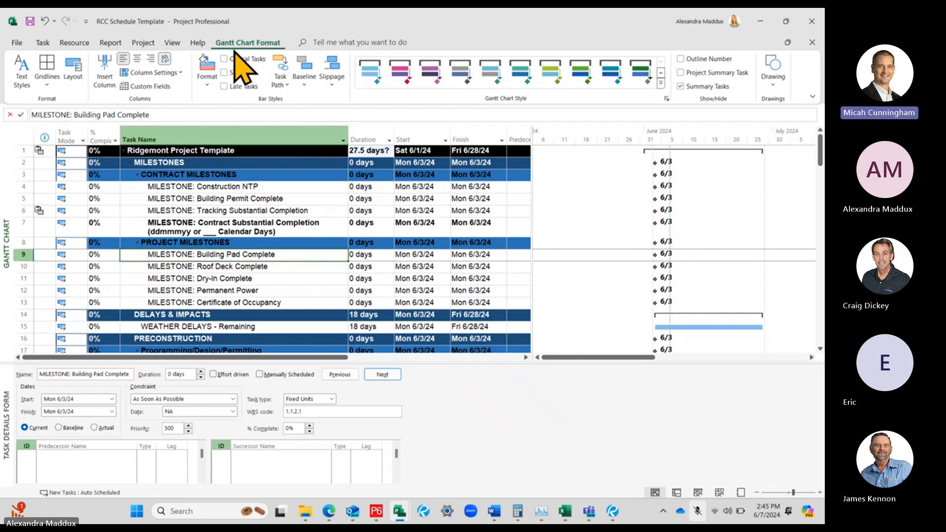
left_click(207, 85)
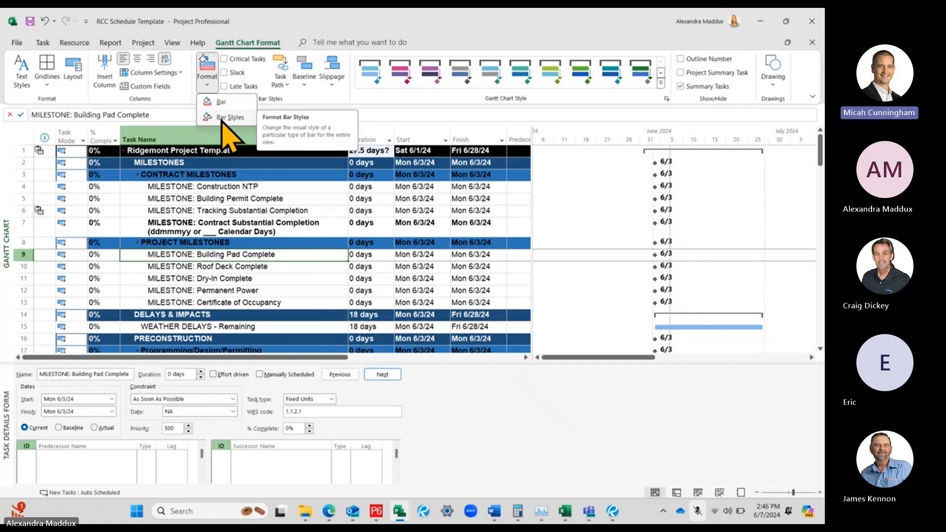
left_click(222, 120)
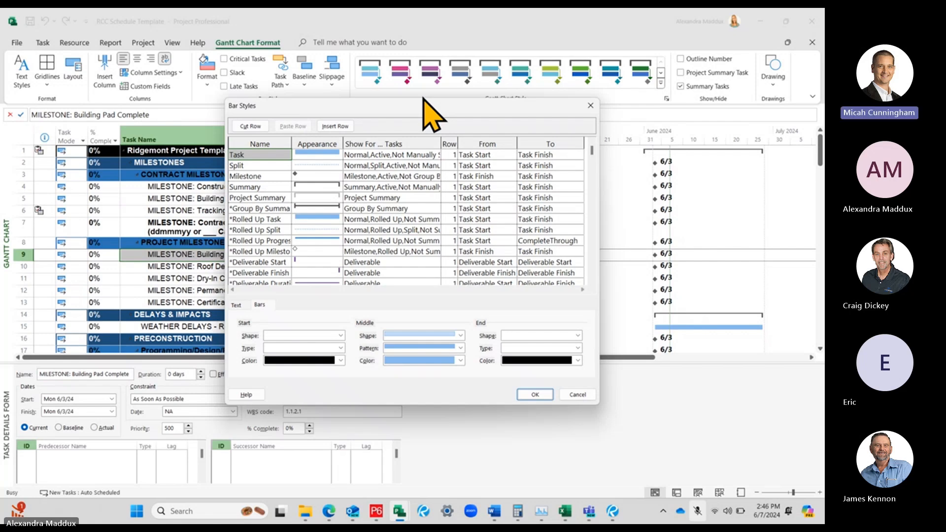
left_click(596, 110)
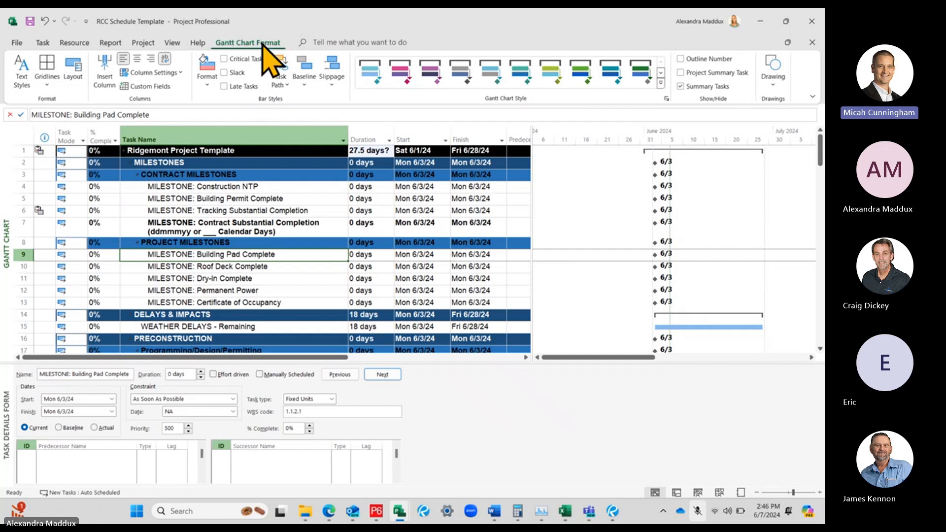
Set the Milestone bar style's left text to Finish in the Gantt chart's bar styles
left_click(208, 83)
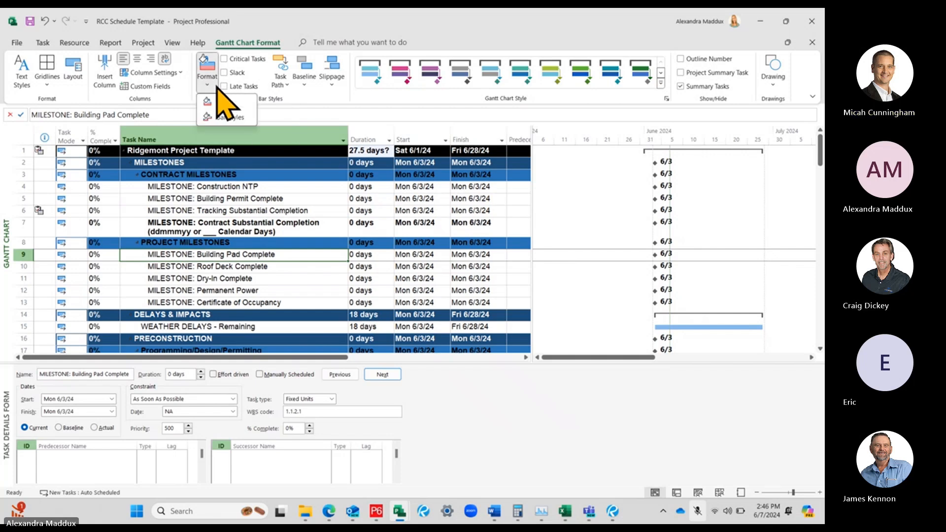
left_click(229, 117)
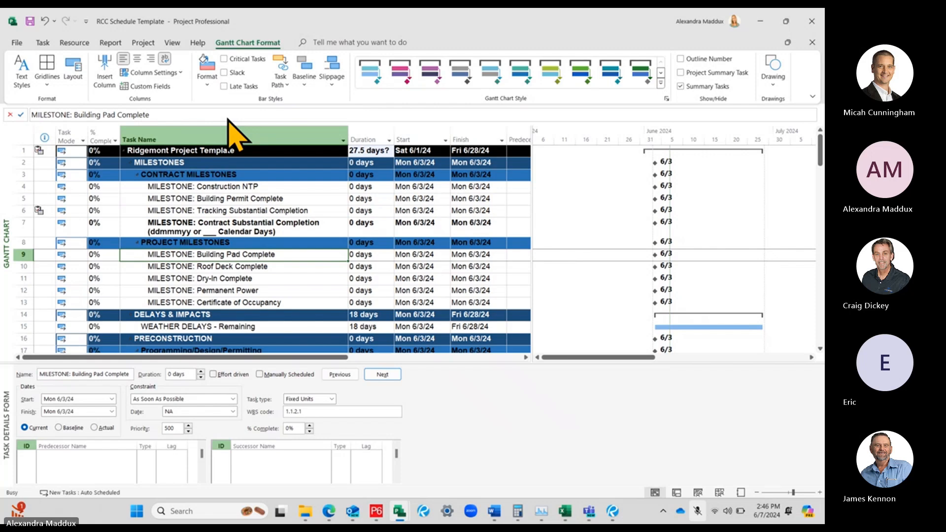
left_click_drag(251, 107, 252, 88)
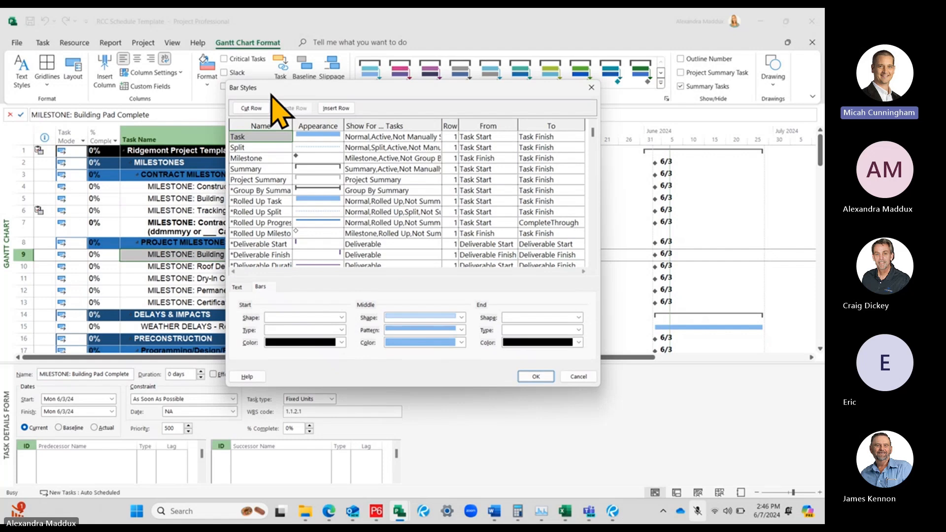
left_click(249, 158)
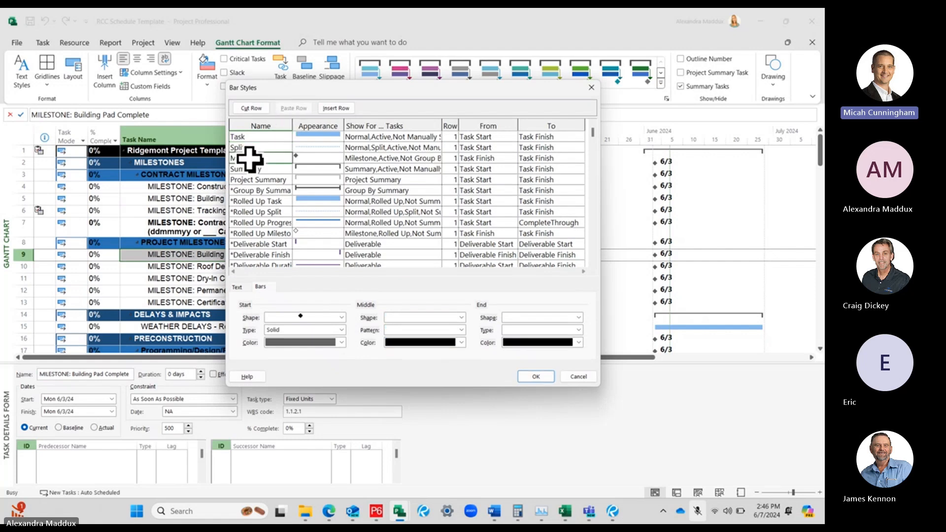
left_click(309, 160)
left_click(280, 160)
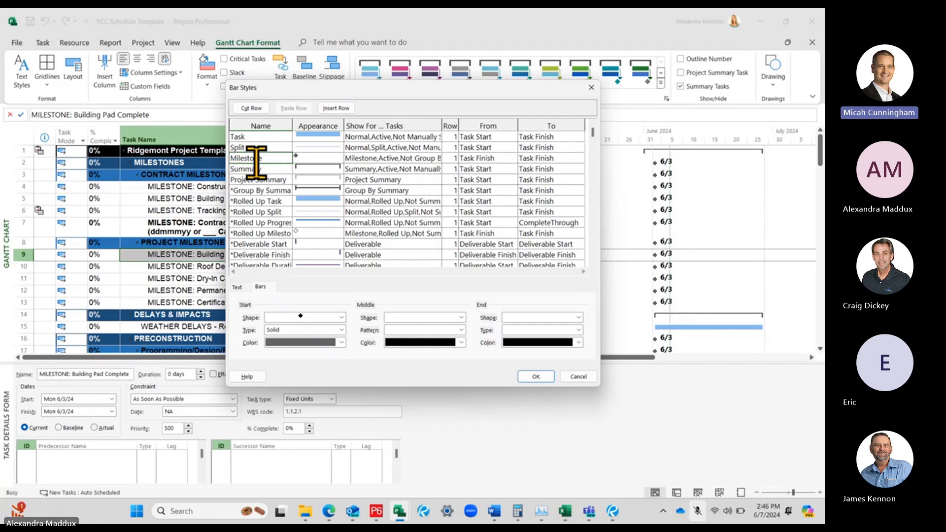
left_click(261, 287)
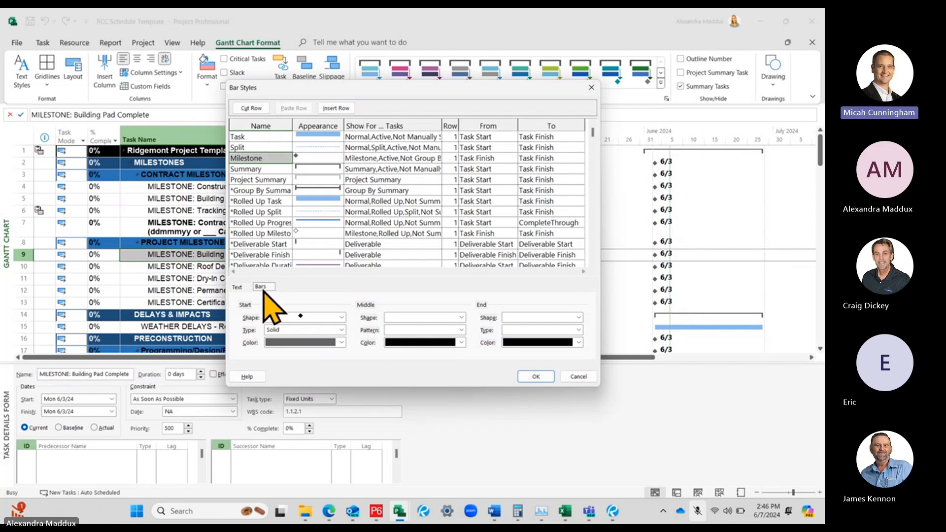
left_click(237, 286)
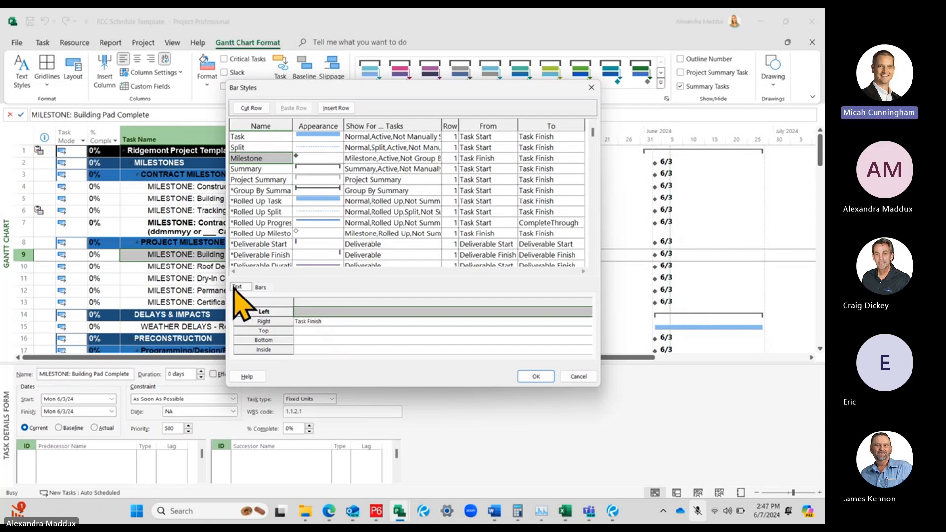
left_click(341, 323)
left_click(335, 312)
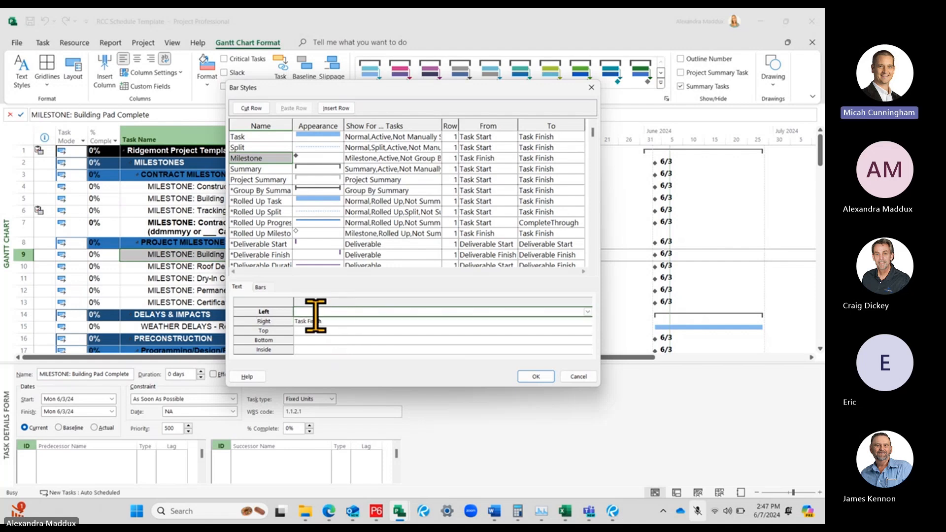
type("Finish")
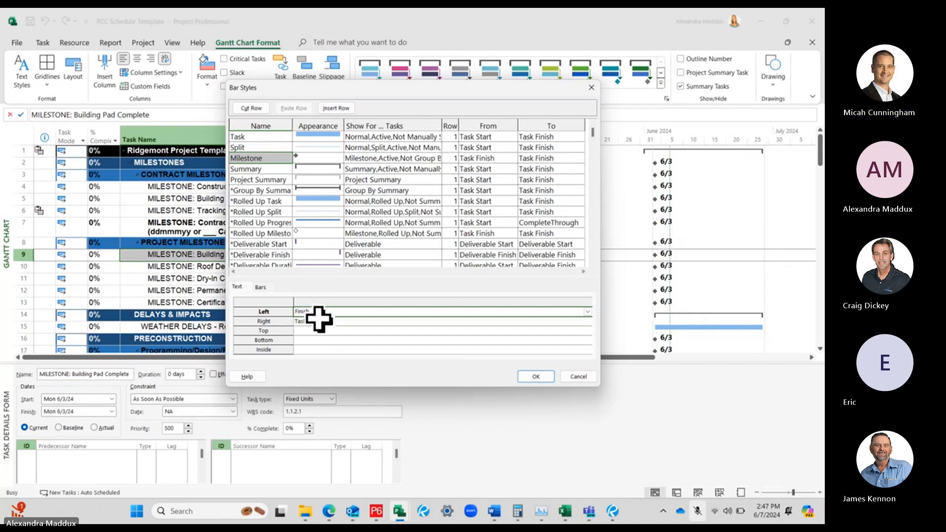
Set the Milestone bar style's right text to Name and apply the bar style changes
left_click(323, 321)
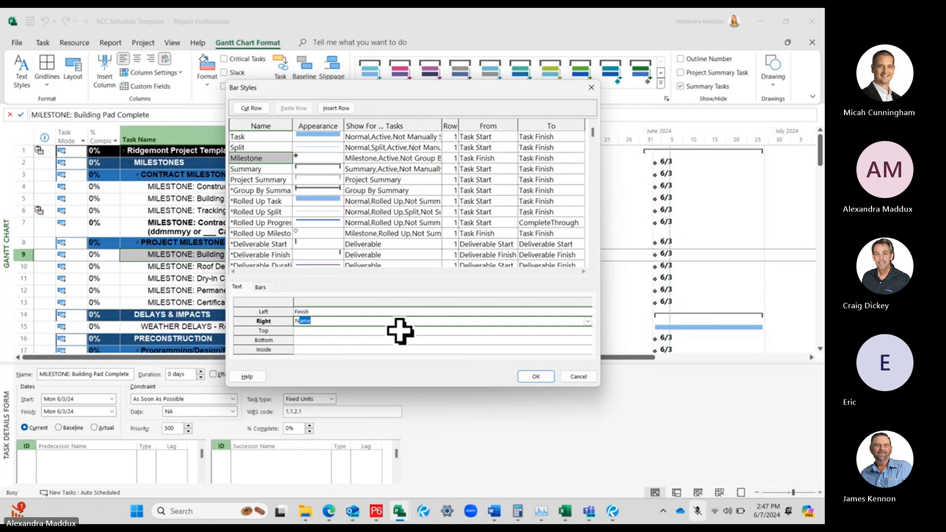
left_click(400, 330)
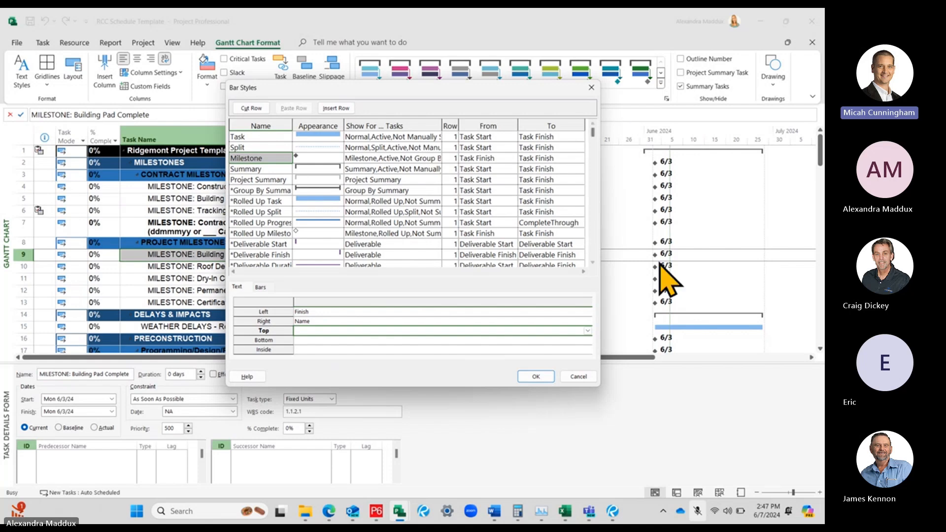
left_click(317, 159)
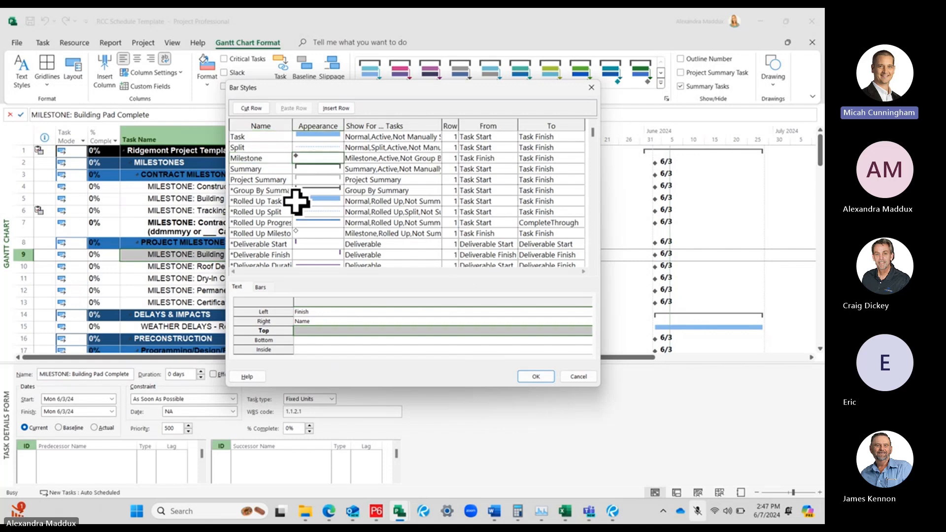
left_click(256, 158)
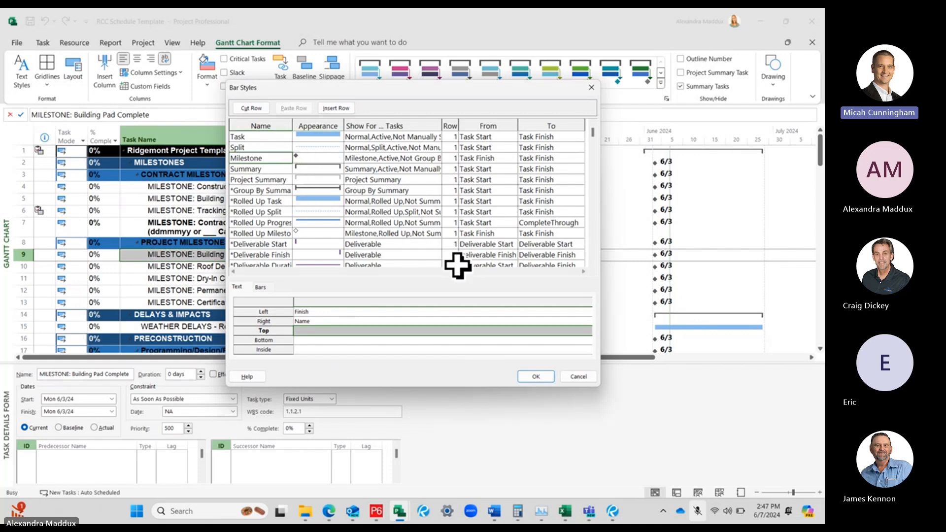
left_click(534, 377)
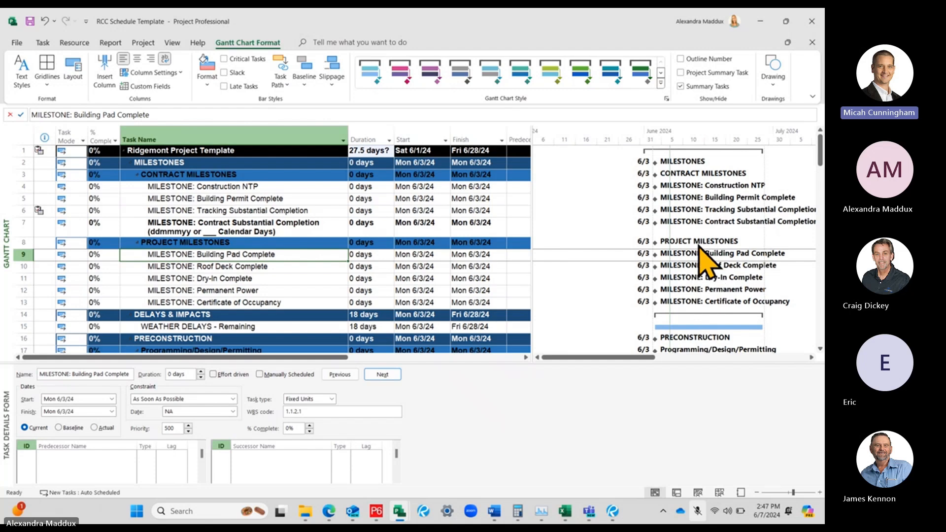
Enlarge the Gantt chart pane by shrinking the task details form, and review the milestone labels
scroll(703, 262, "down", 1)
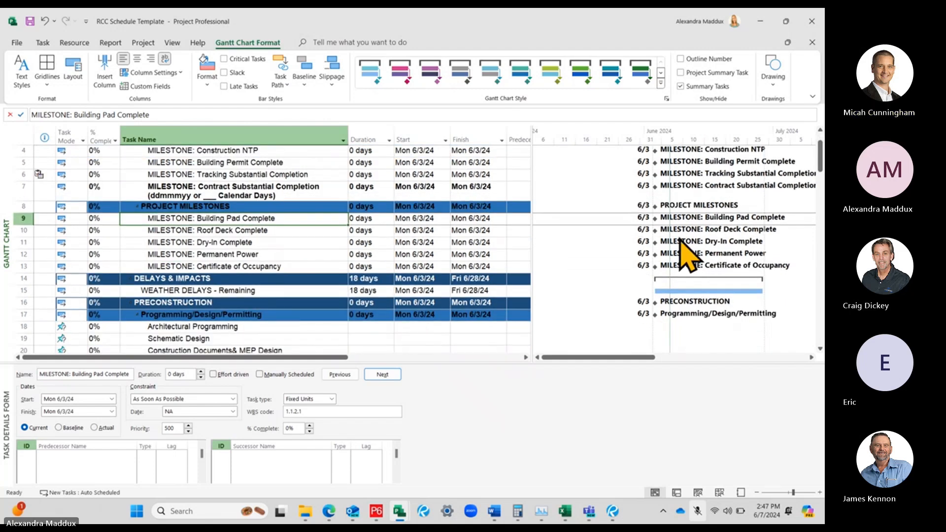
scroll(685, 257, "up", 1)
scroll(678, 243, "down", 1)
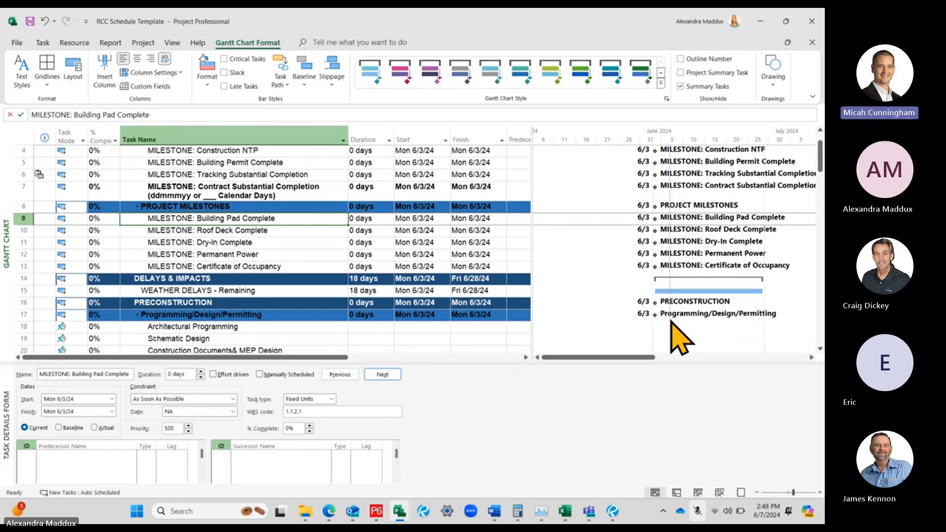
left_click_drag(625, 362, 628, 405)
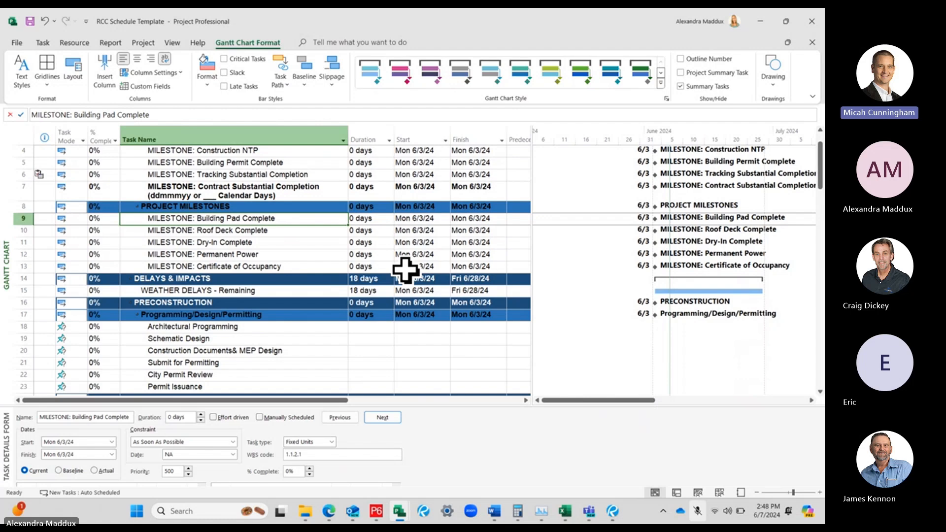
scroll(443, 269, "up", 2)
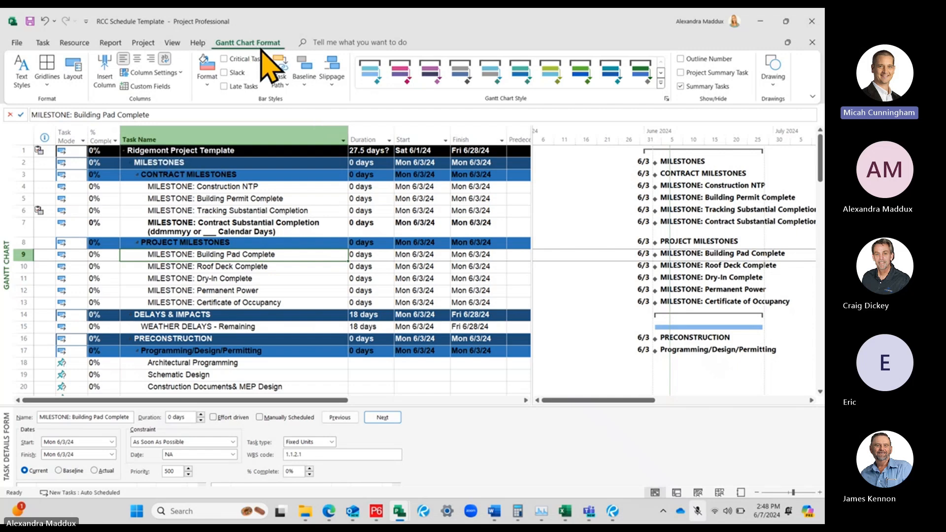
Set the Task bar style's right text to Name in the Gantt chart's bar styles
left_click(207, 82)
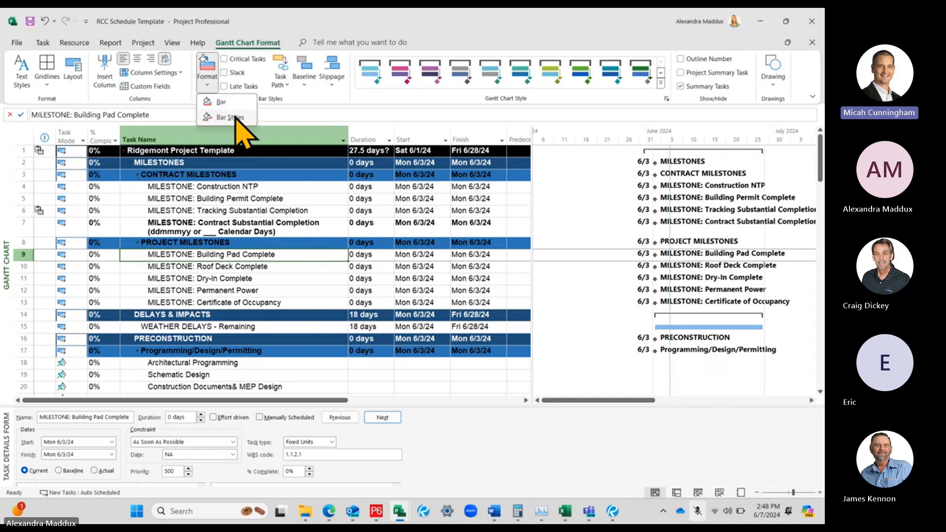
left_click(230, 117)
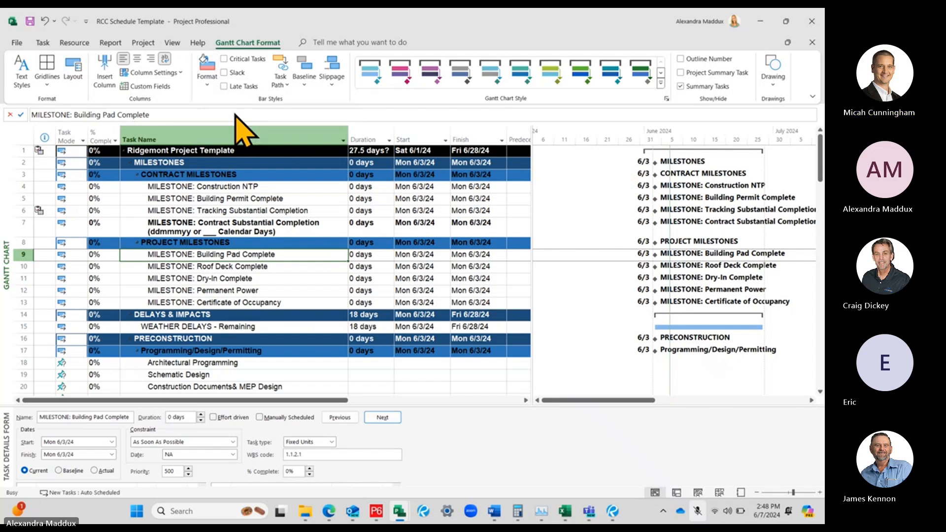
left_click_drag(268, 109, 257, 90)
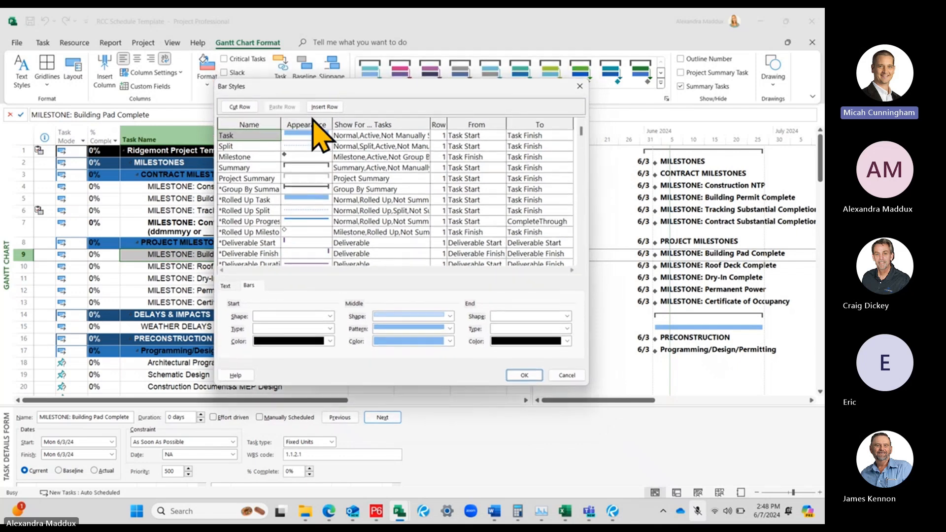
left_click(349, 135)
left_click(260, 135)
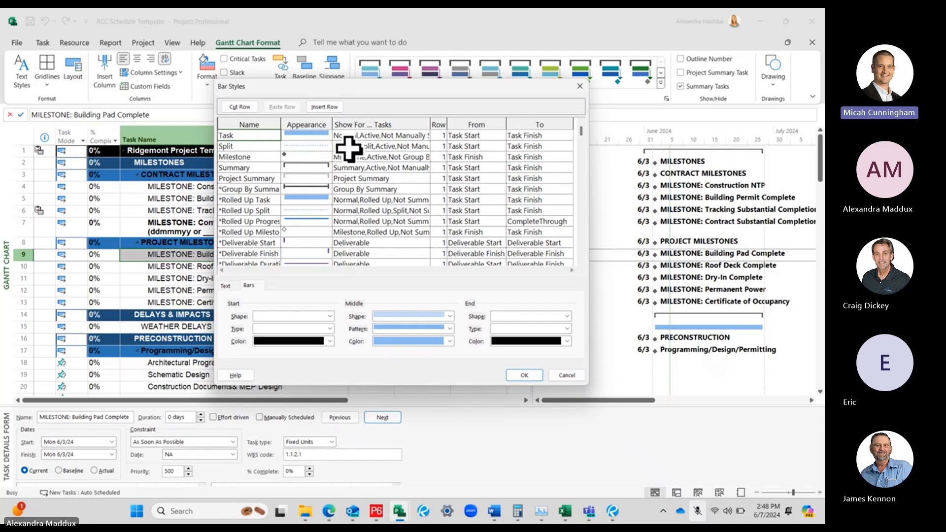
left_click(228, 287)
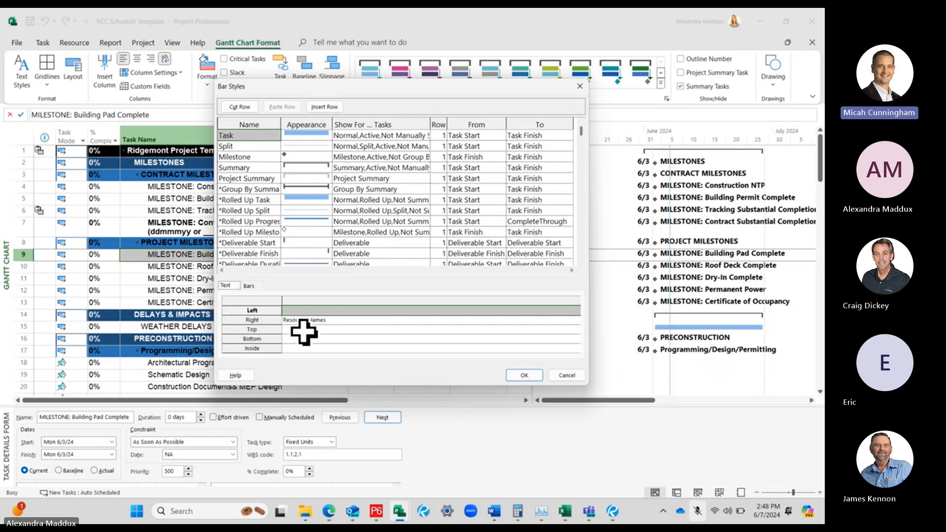
left_click(340, 320)
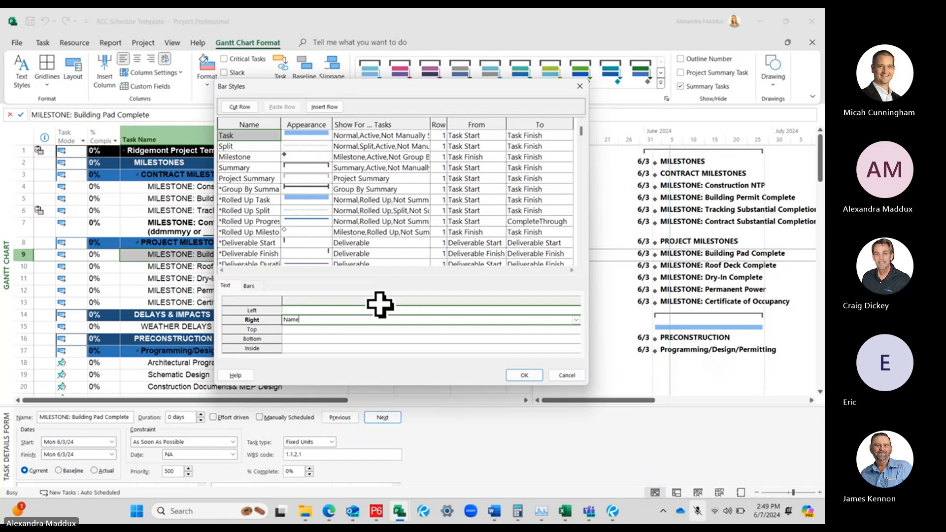
left_click(383, 328)
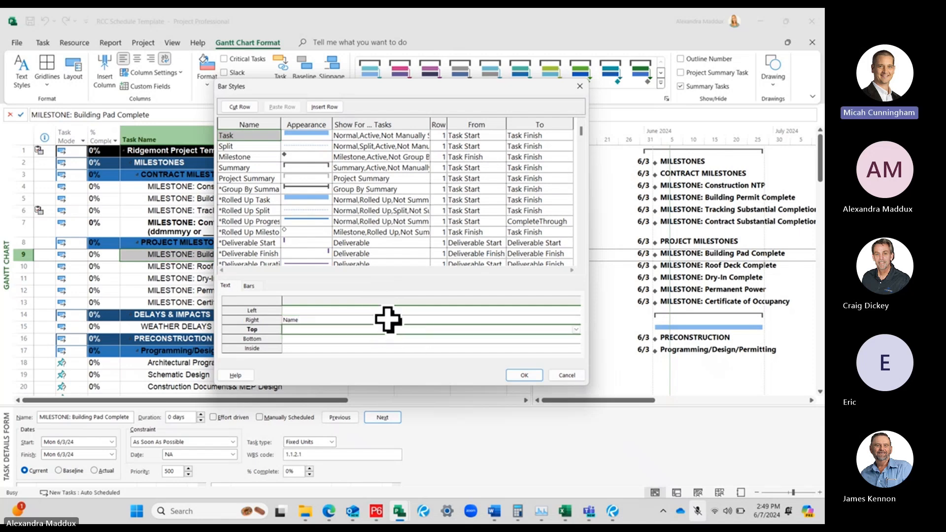
left_click(362, 320)
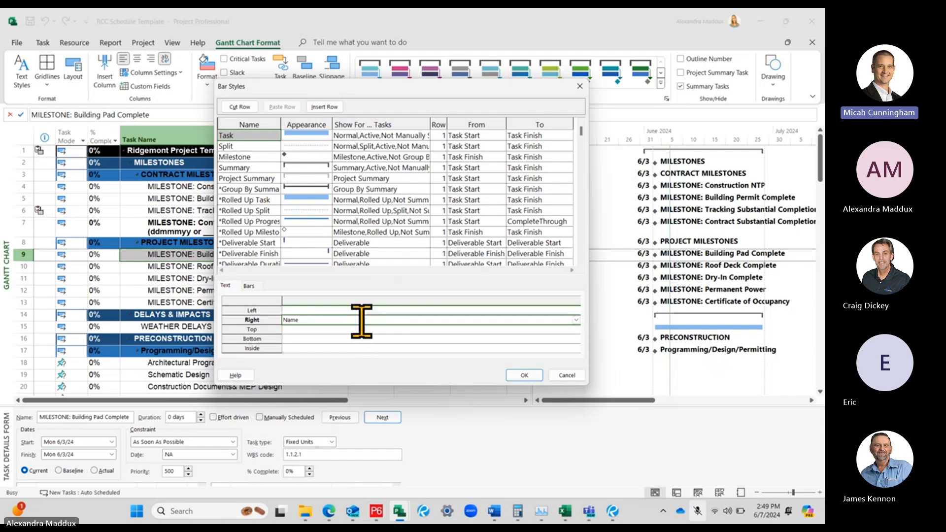
Recheck the Task bar style's text settings, apply the bar style changes, and review the task labels on the Gantt chart
left_click(307, 133)
left_click(228, 287)
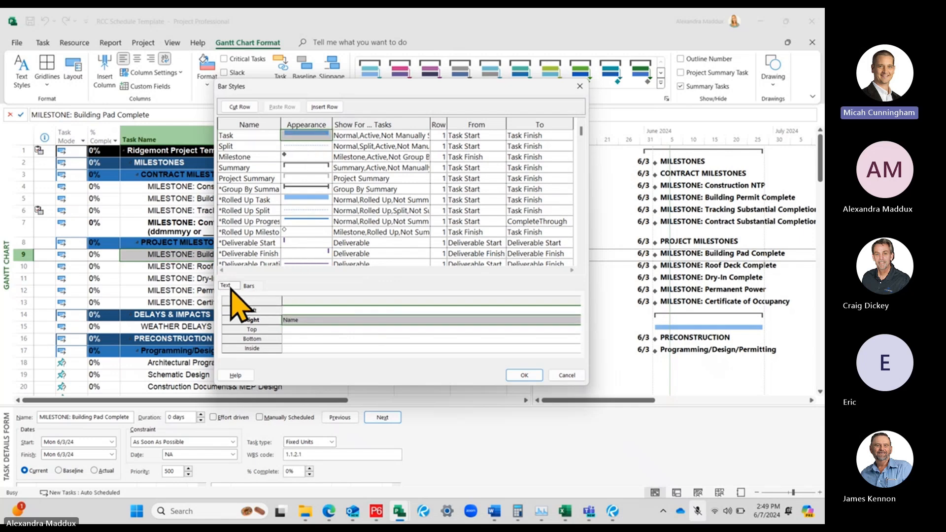
left_click(313, 320)
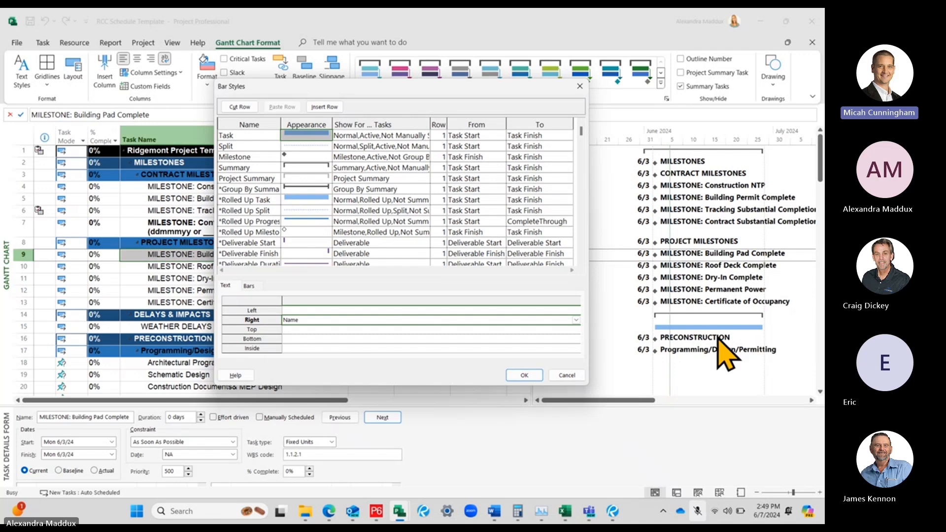
left_click(539, 377)
left_click(811, 400)
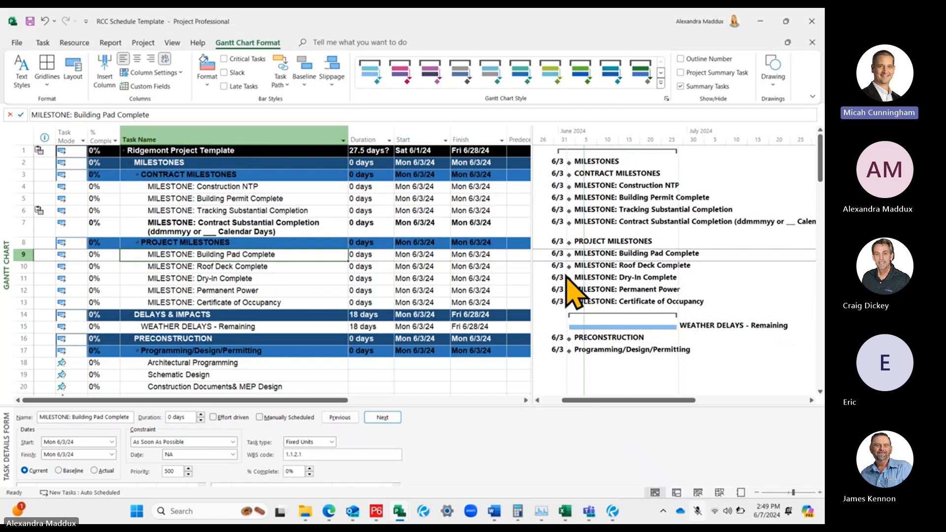
Check which font the milestone task names under CONTRACT MILESTONES use
left_click(421, 351)
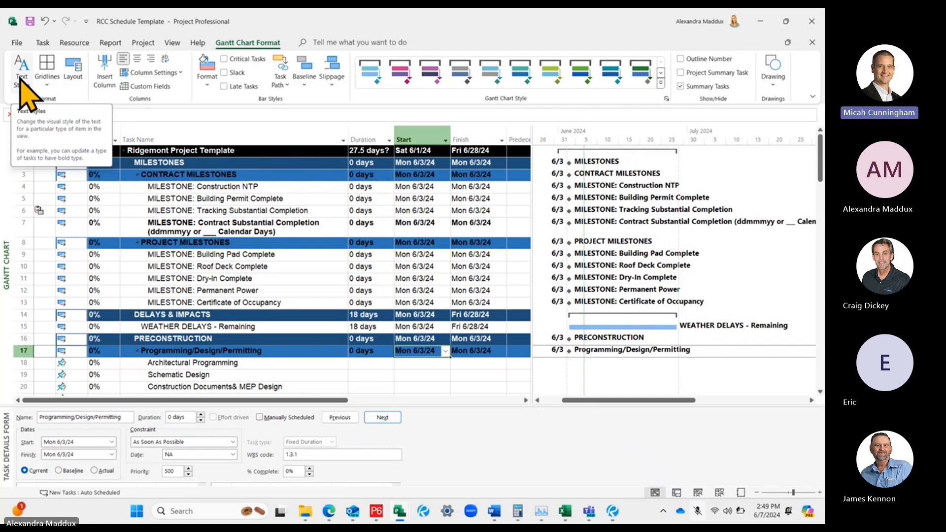
left_click(43, 43)
left_click(200, 211)
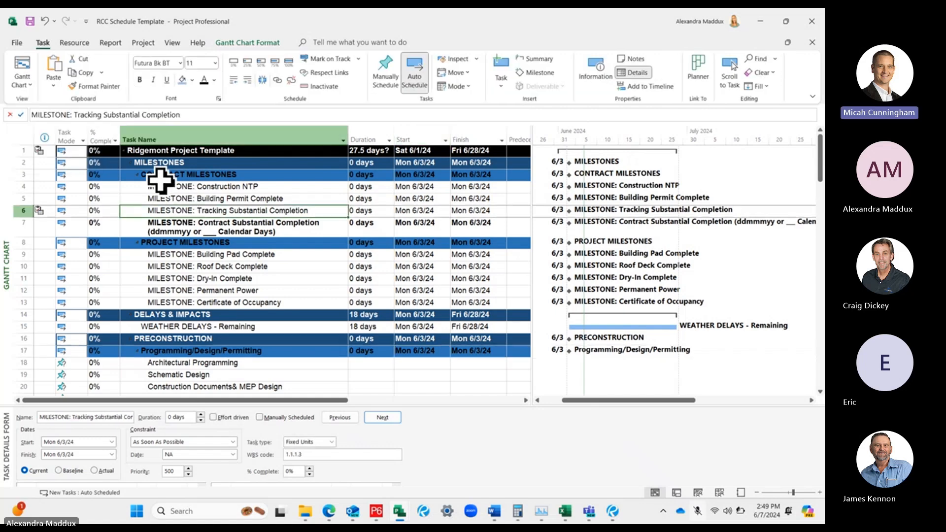
left_click(211, 187)
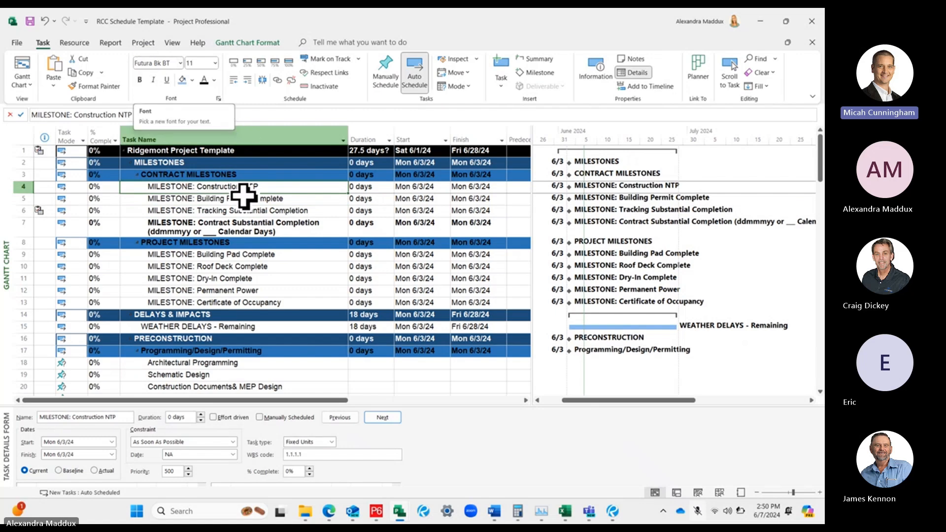
left_click(232, 209)
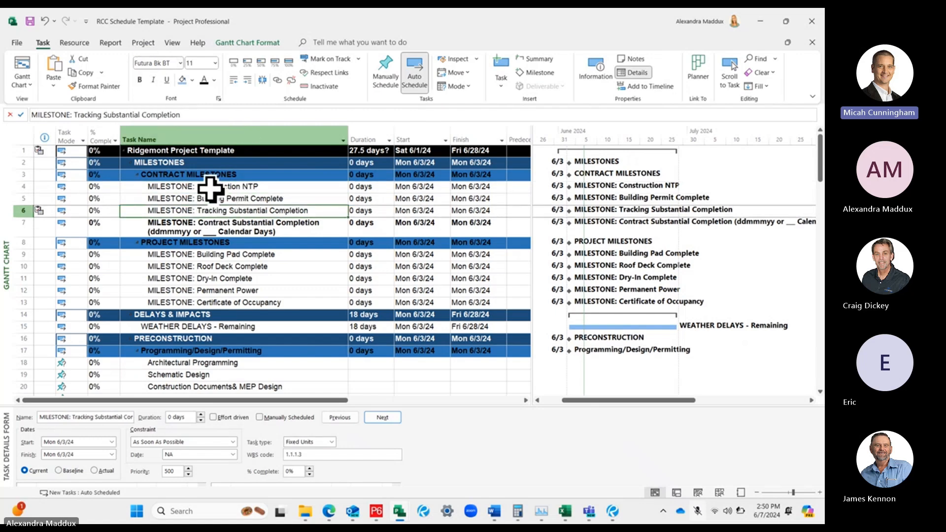
Insert a new task above MILESTONE: Building Permit Complete and compare its font with that milestone's
right_click(23, 196)
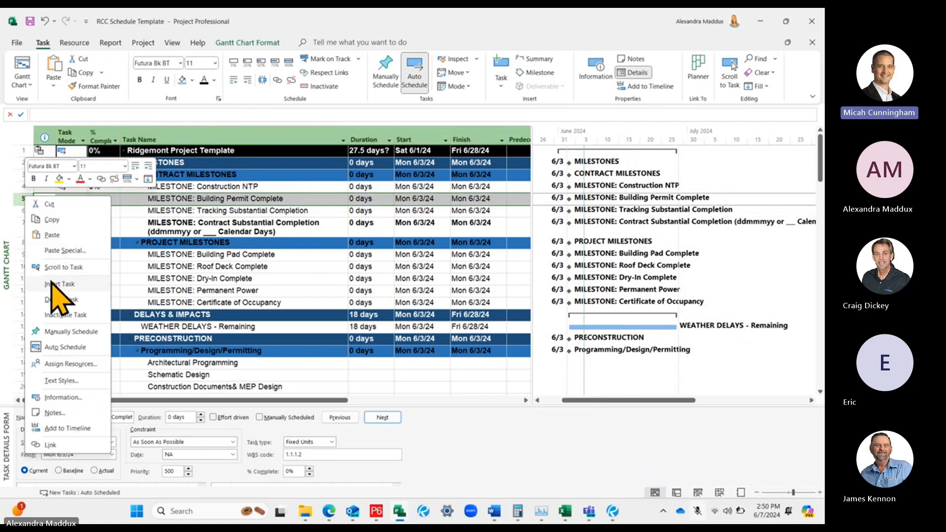
left_click(59, 284)
left_click(162, 238)
left_click(179, 199)
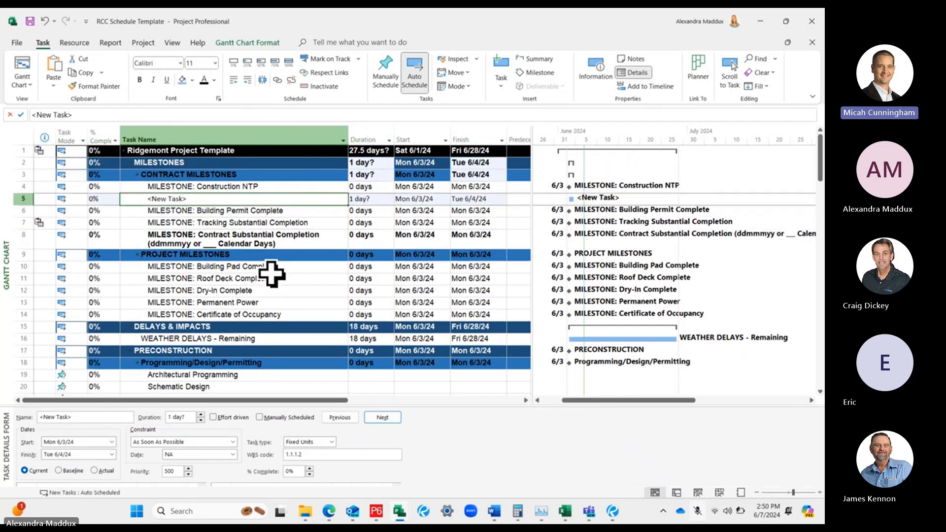
left_click(248, 211)
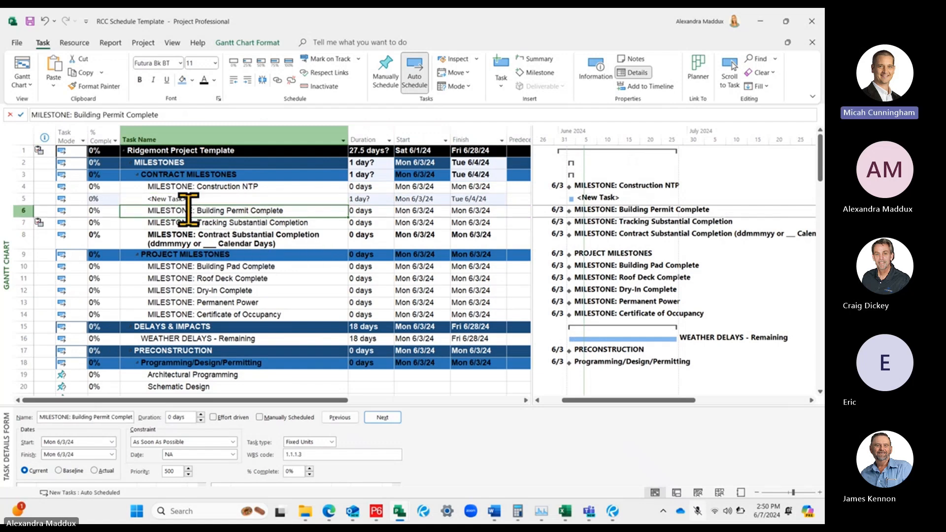
Open the Gantt chart's text styles and move the dialog clear of the task names
left_click(246, 43)
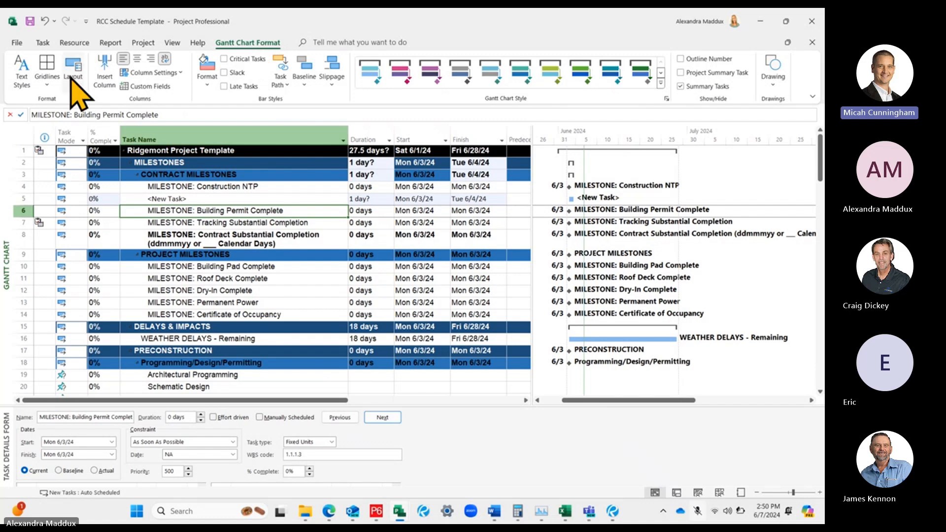
left_click(23, 74)
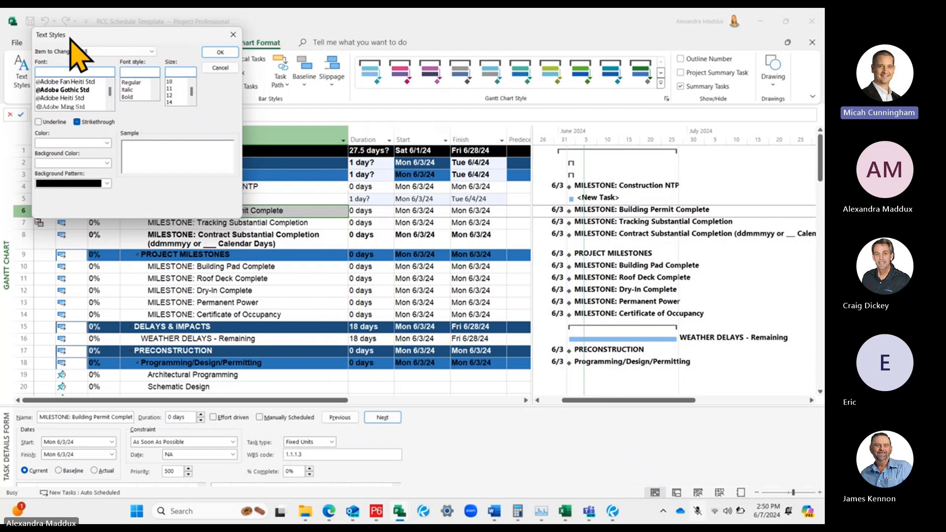
left_click_drag(109, 34, 424, 124)
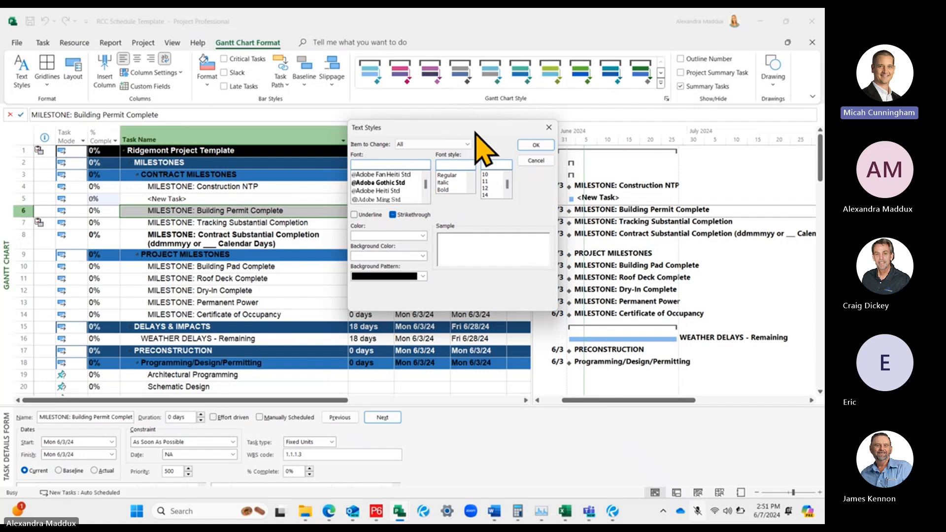
left_click_drag(475, 124, 435, 120)
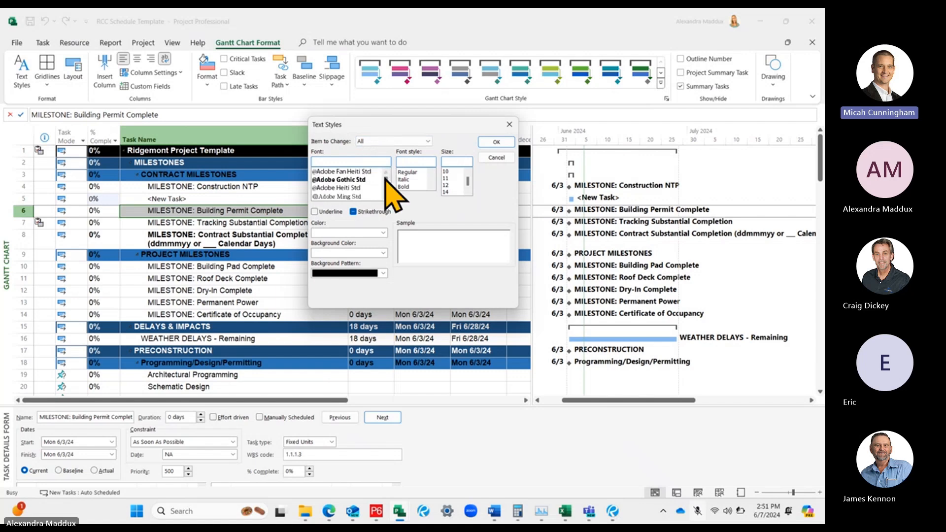
Try to find and choose the futura font for all items in the text styles
type("futu")
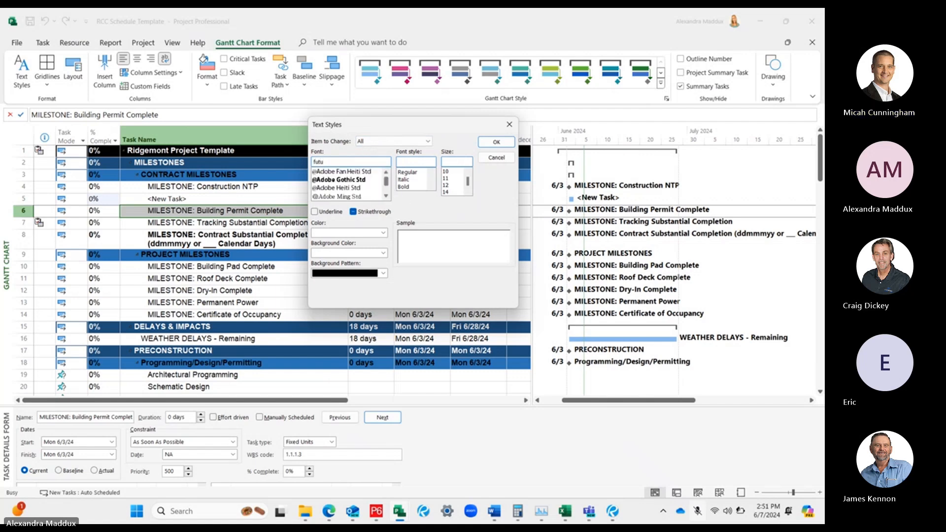
type("ra")
scroll(385, 190, "down", 3)
scroll(385, 181, "down", 10)
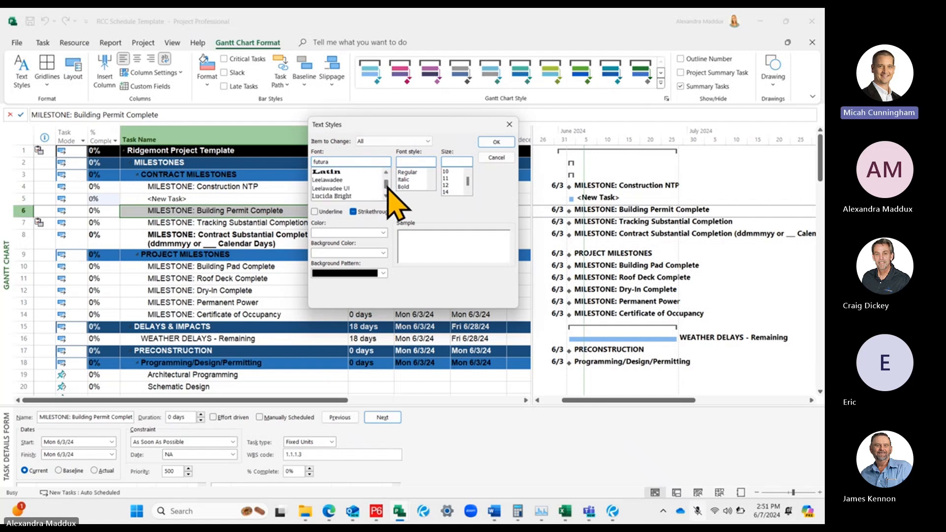
scroll(385, 197, "up", 8)
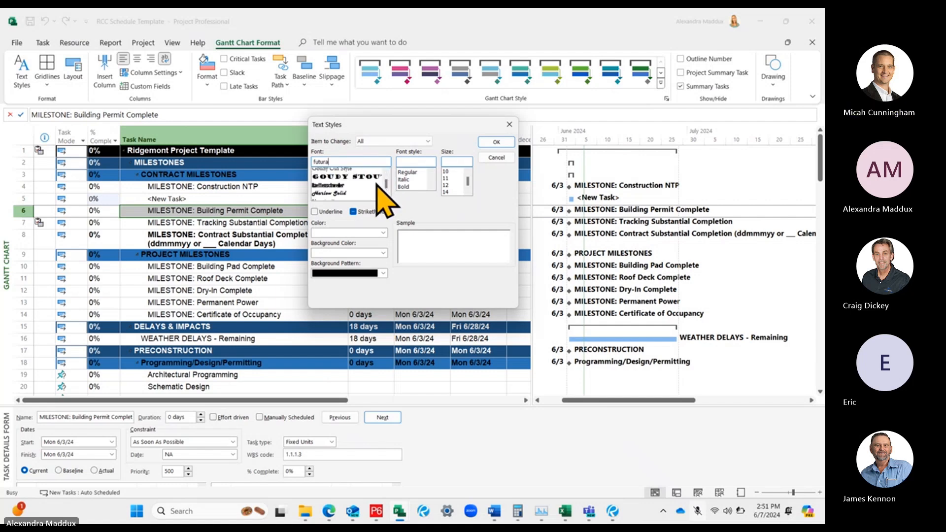
scroll(378, 183, "up", 4)
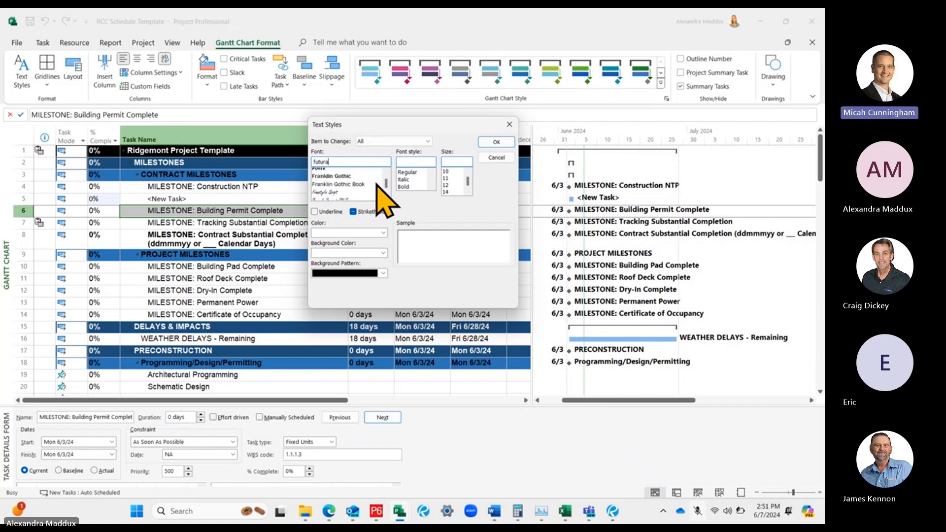
scroll(378, 183, "down", 2)
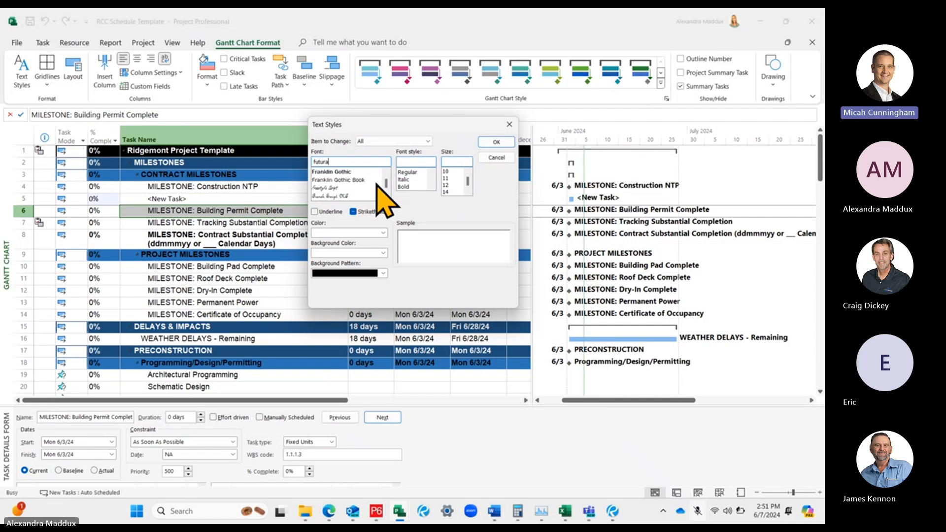
scroll(378, 183, "up", 4)
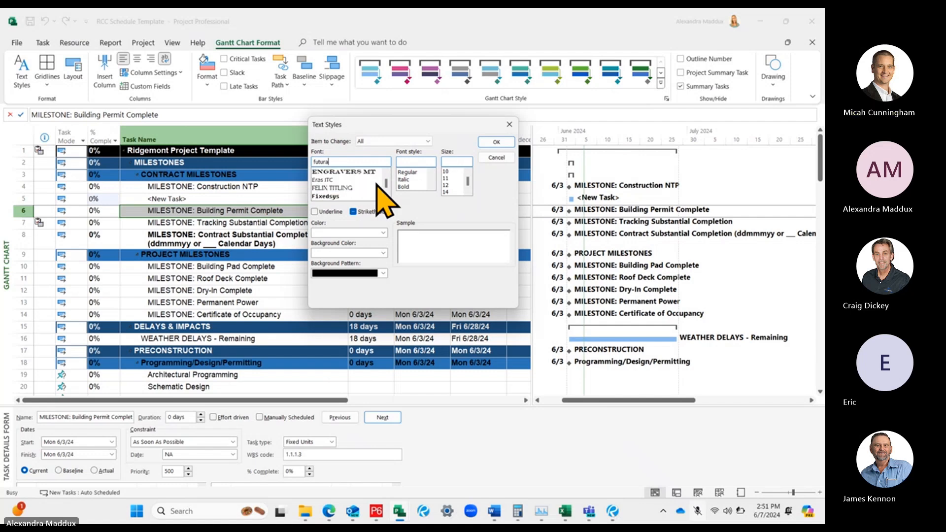
scroll(378, 183, "down", 4)
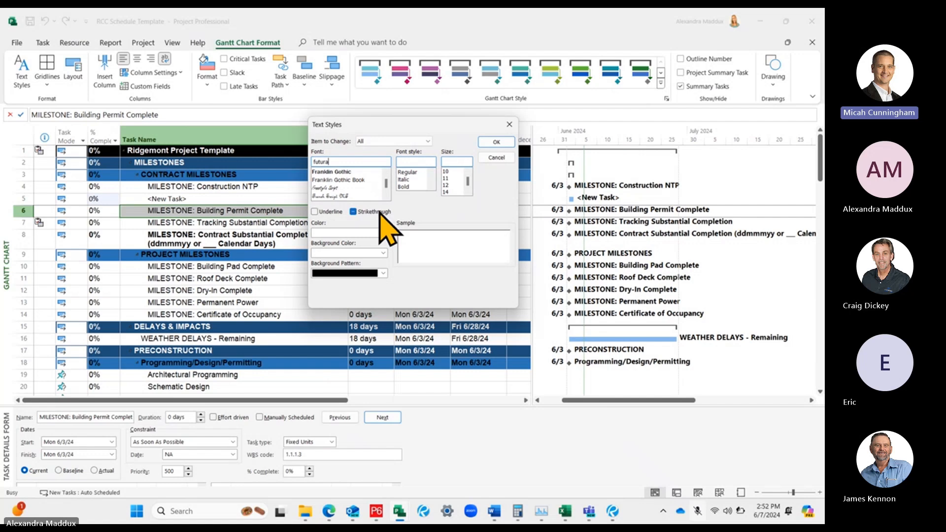
Set the font for all items to Arial in the text styles, keeping the dialog open
double_click(340, 161)
type("Arial")
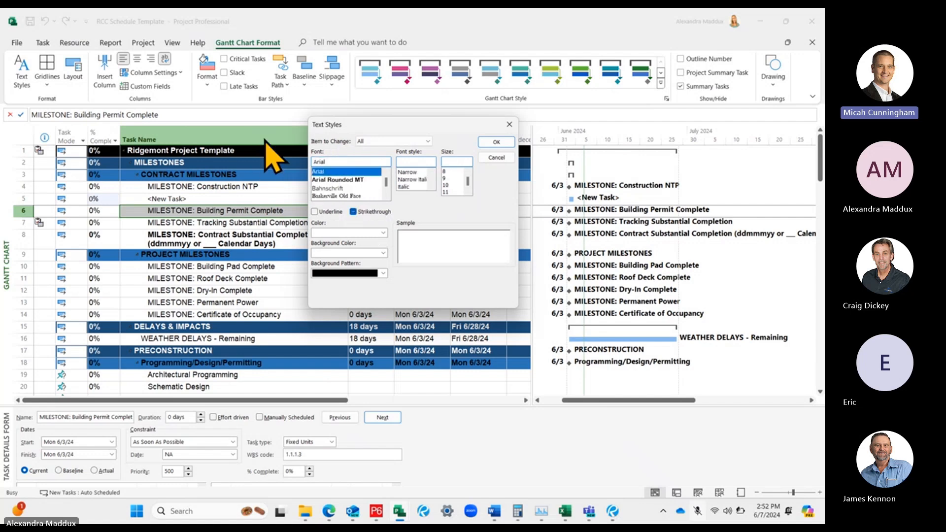
left_click(351, 171)
left_click_drag(337, 124, 457, 104)
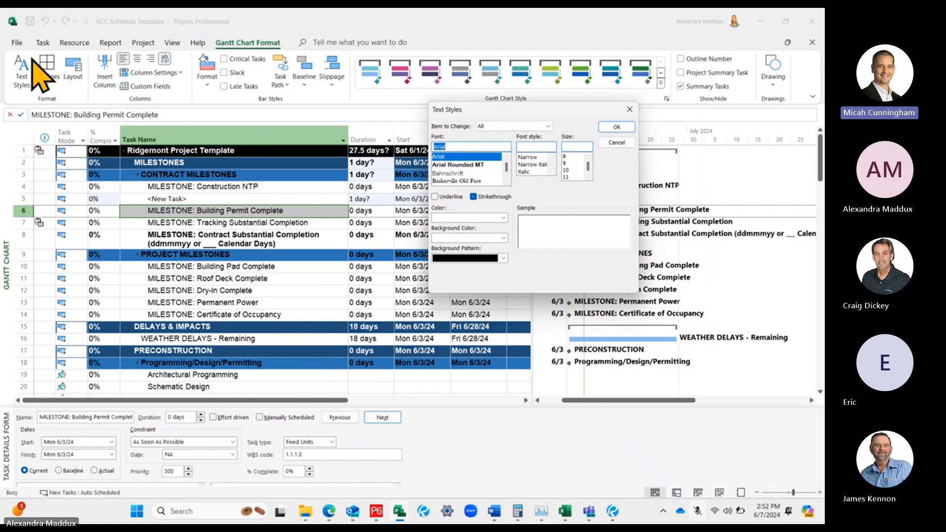
left_click_drag(503, 111, 364, 124)
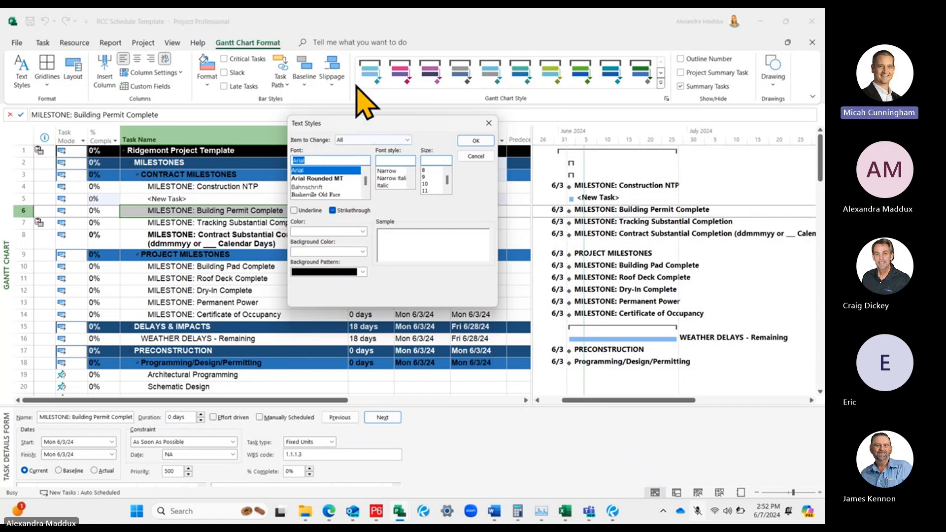
Look through the font list for all items, keep Arial, and apply the text styles to the Gantt chart
left_click(365, 195)
scroll(367, 195, "up", 10)
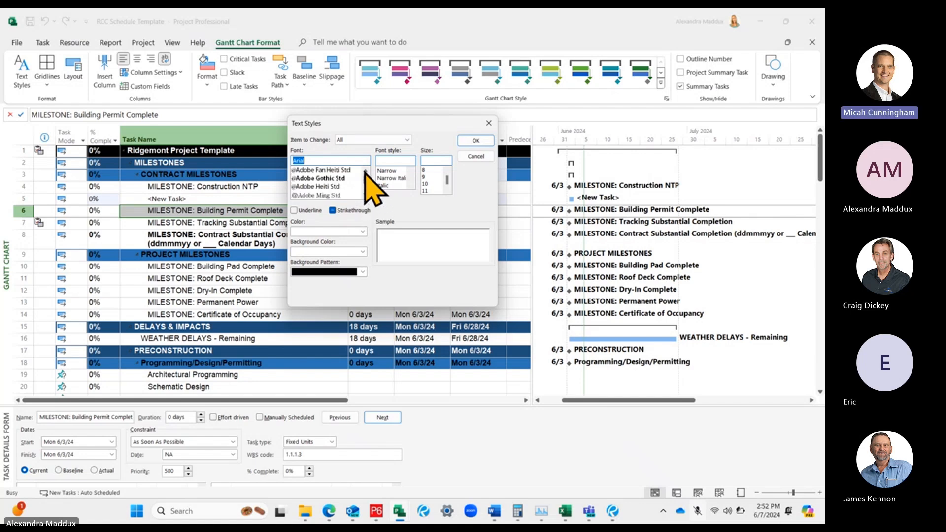
scroll(355, 180, "down", 7)
scroll(338, 173, "down", 1)
left_click(321, 160)
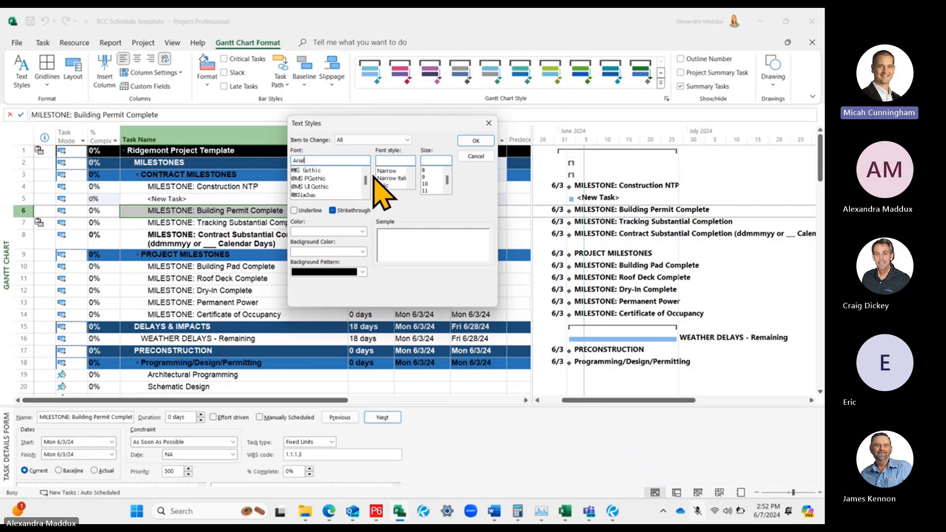
left_click_drag(347, 123, 386, 124)
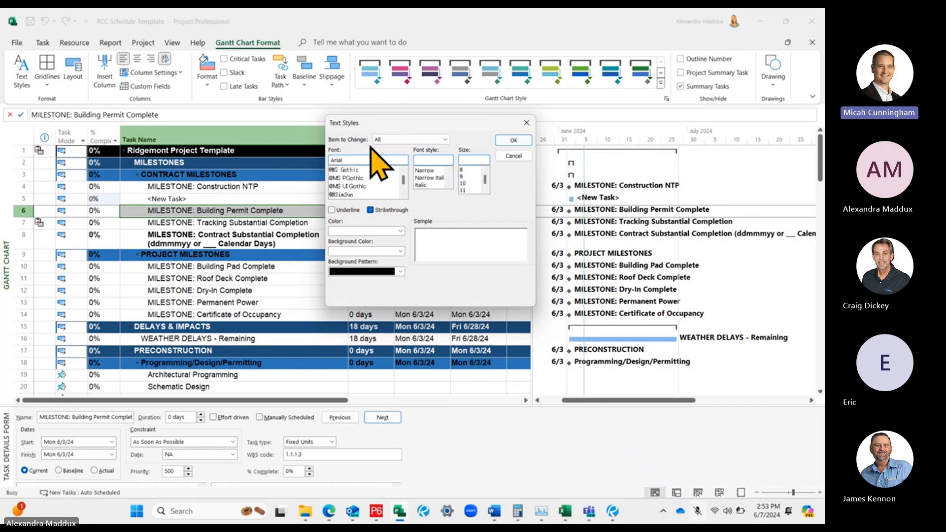
left_click(513, 141)
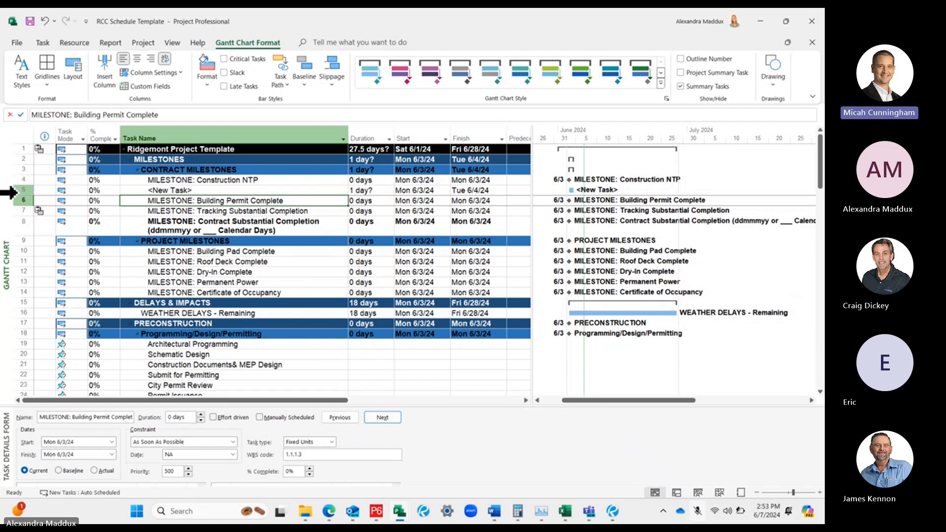
Insert another new task directly above the <New Task> row beneath MILESTONE: Construction NTP
right_click(12, 190)
left_click(64, 288)
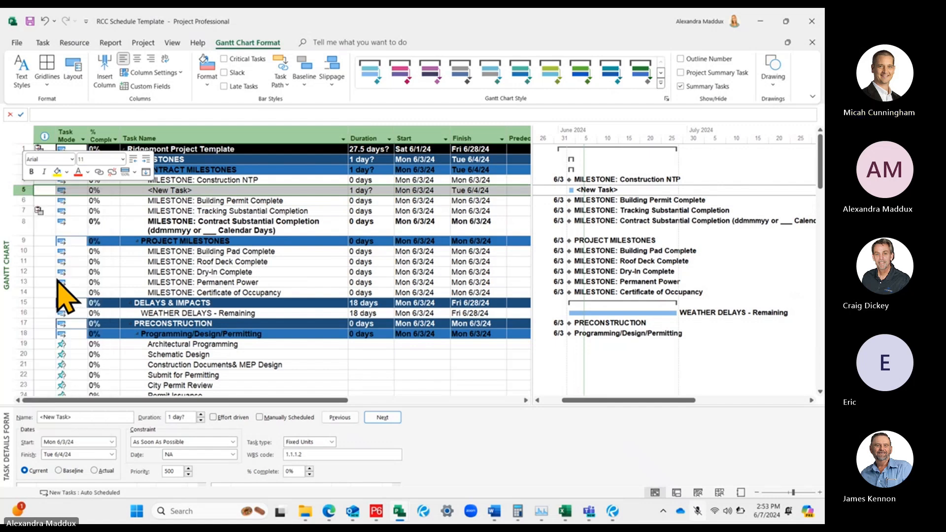
key("Down")
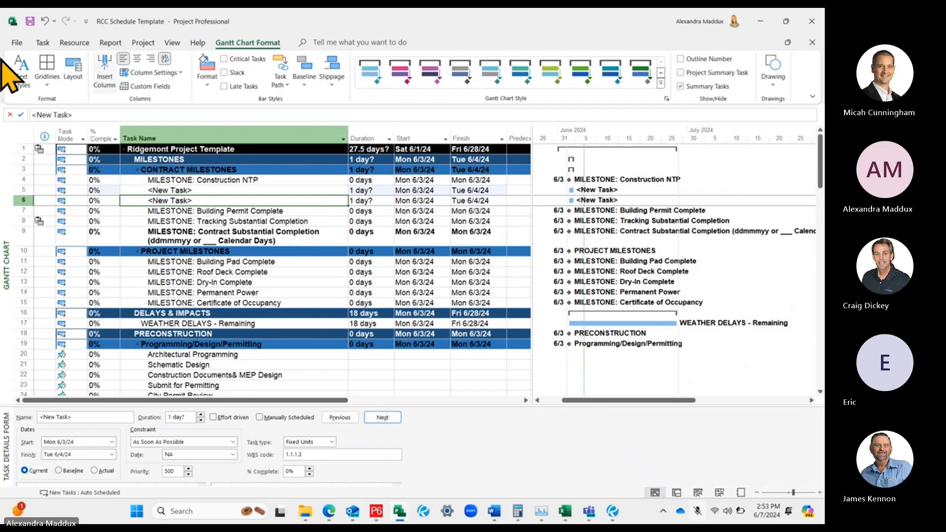
Recheck the font, style and size set for all items in the Gantt chart's text styles, then accept them
left_click(21, 68)
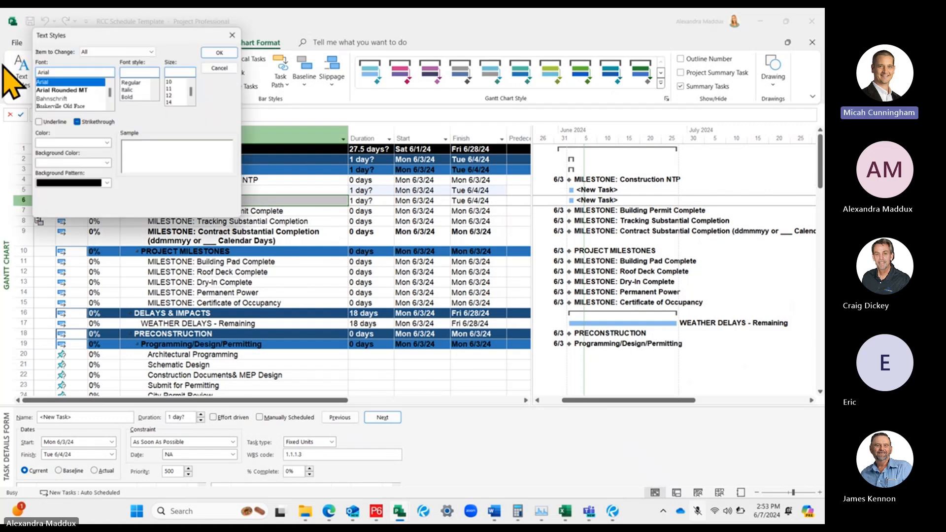
left_click(233, 35)
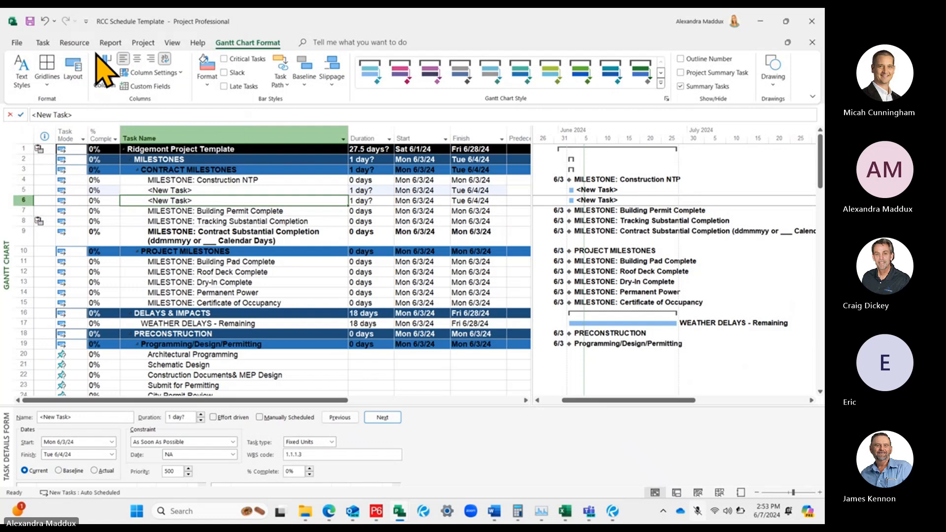
left_click(27, 68)
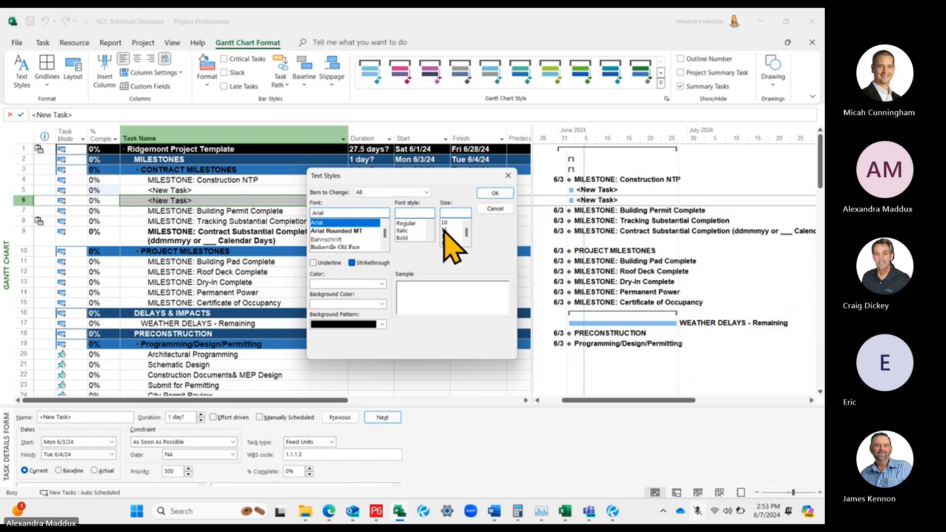
left_click(494, 194)
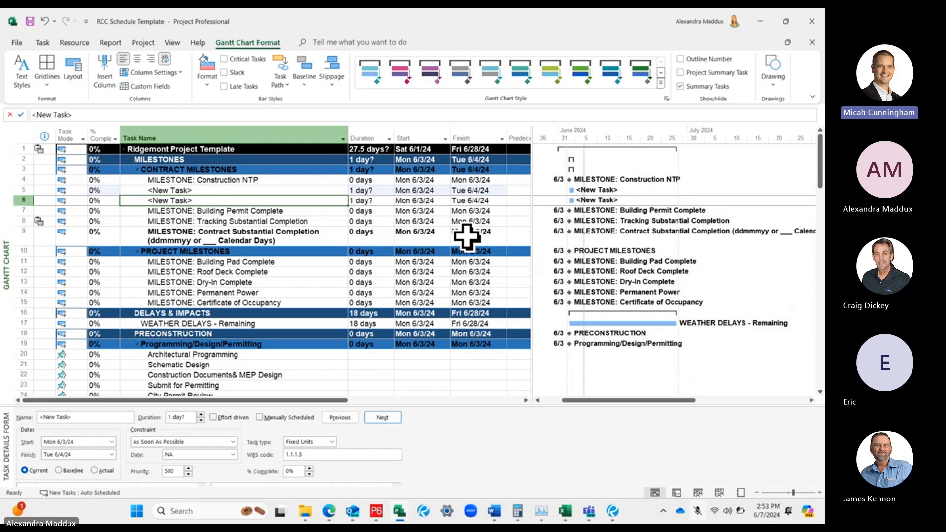
left_click_drag(535, 154, 711, 201)
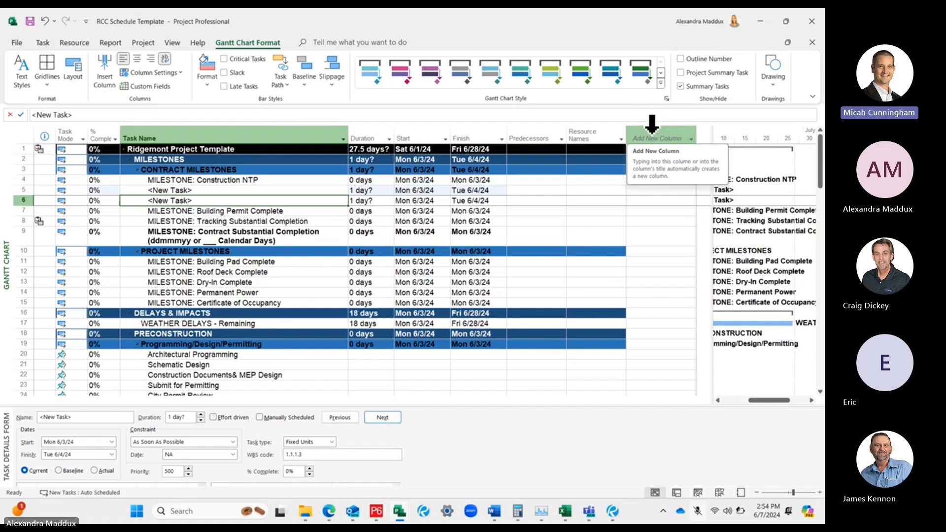
left_click(651, 131)
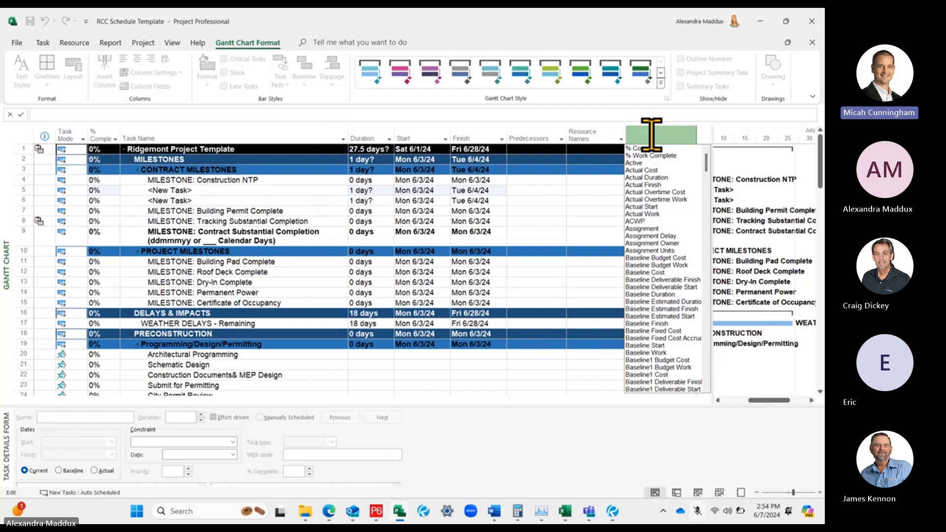
type("ta")
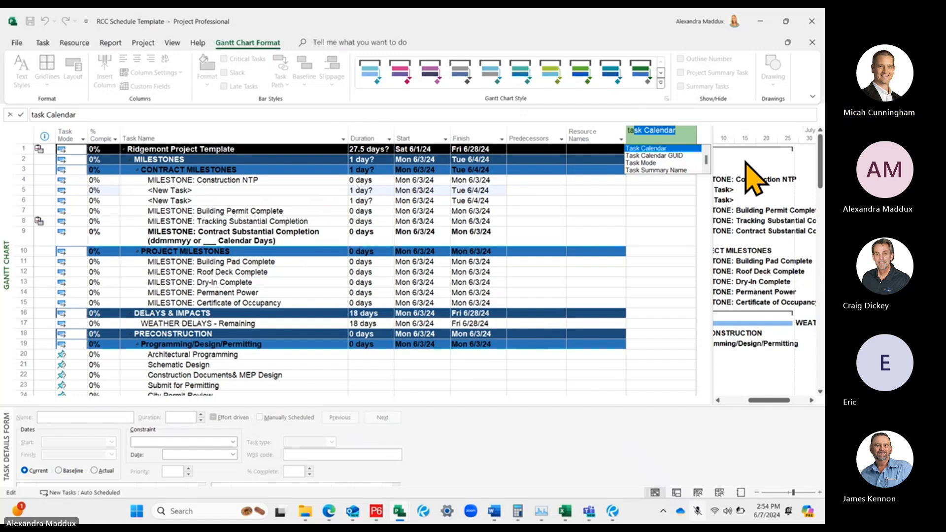
key("Escape")
left_click(587, 182)
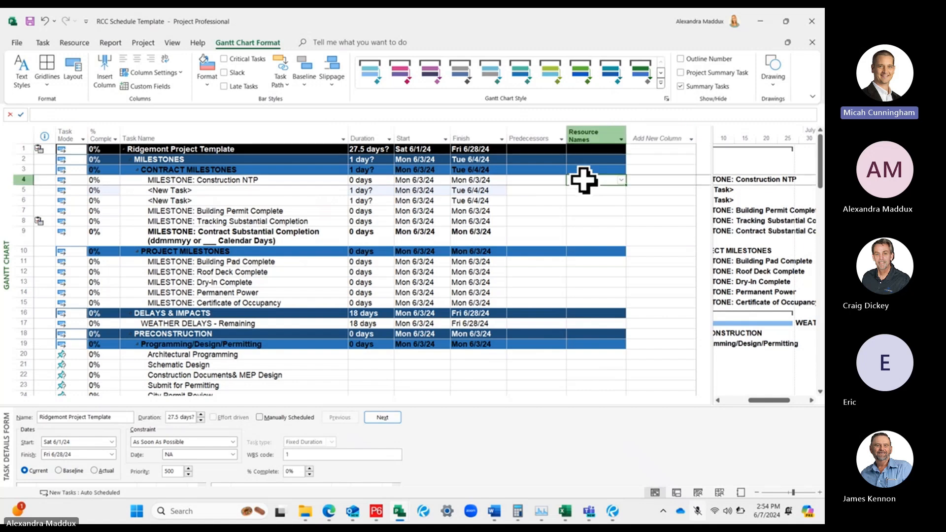
left_click(672, 126)
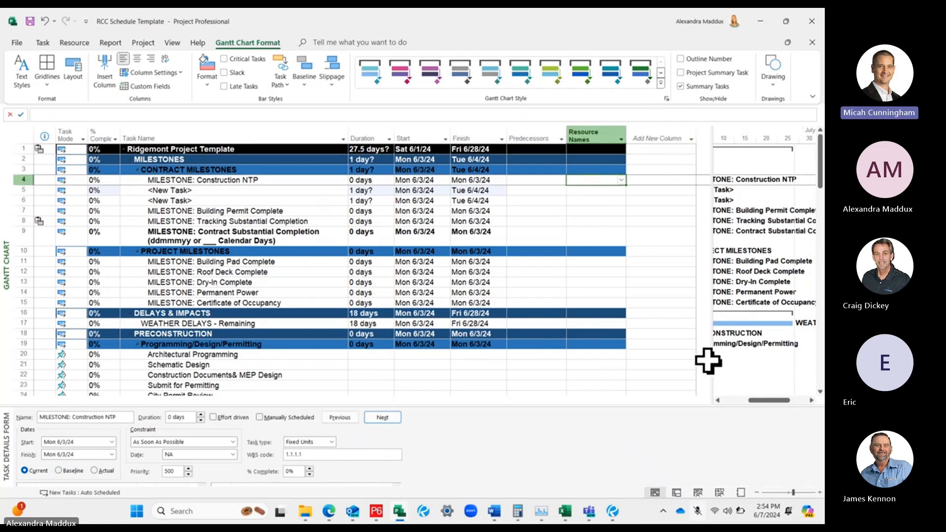
mouse_move(711, 361)
left_mouse_down()
mouse_move(430, 331)
mouse_move(452, 323)
mouse_move(808, 375)
mouse_move(713, 349)
mouse_move(469, 332)
mouse_move(703, 348)
left_mouse_up()
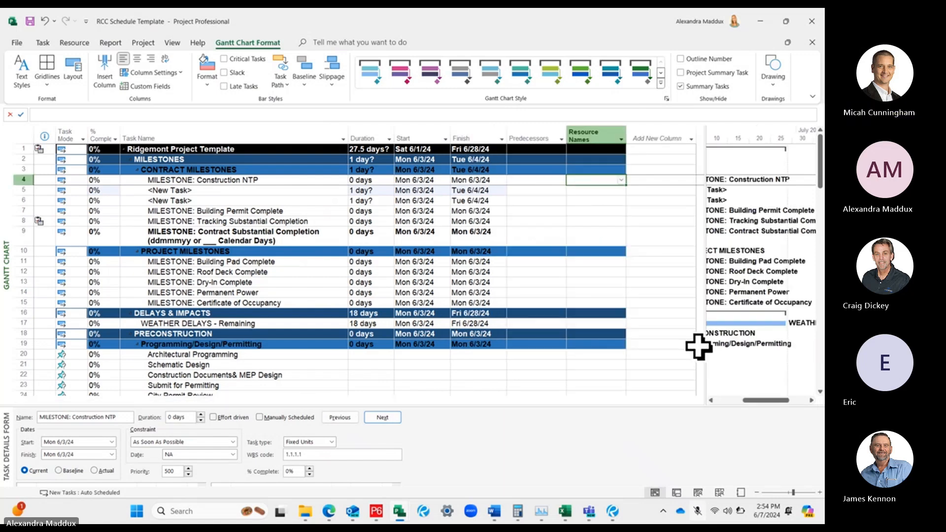
left_click_drag(707, 379, 527, 363)
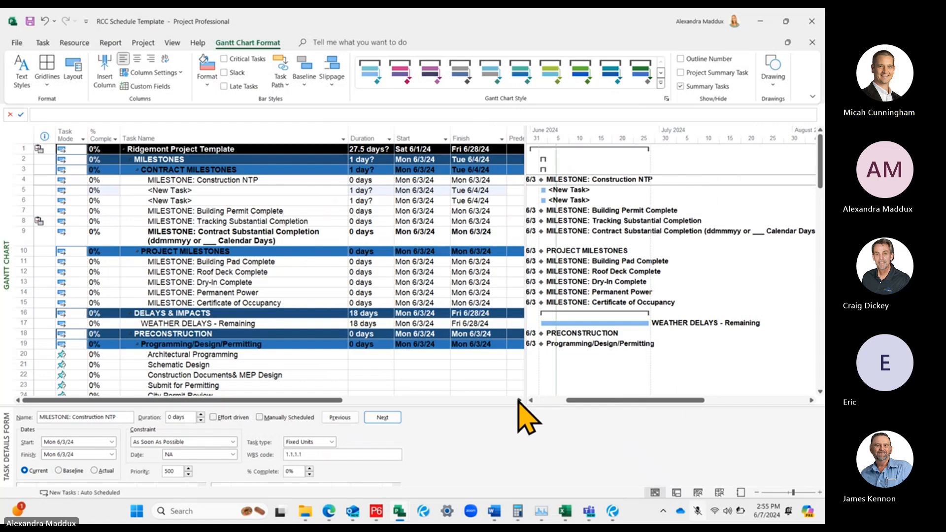
key("Right")
key("Right")
key("Right")
key("Right")
key("Right")
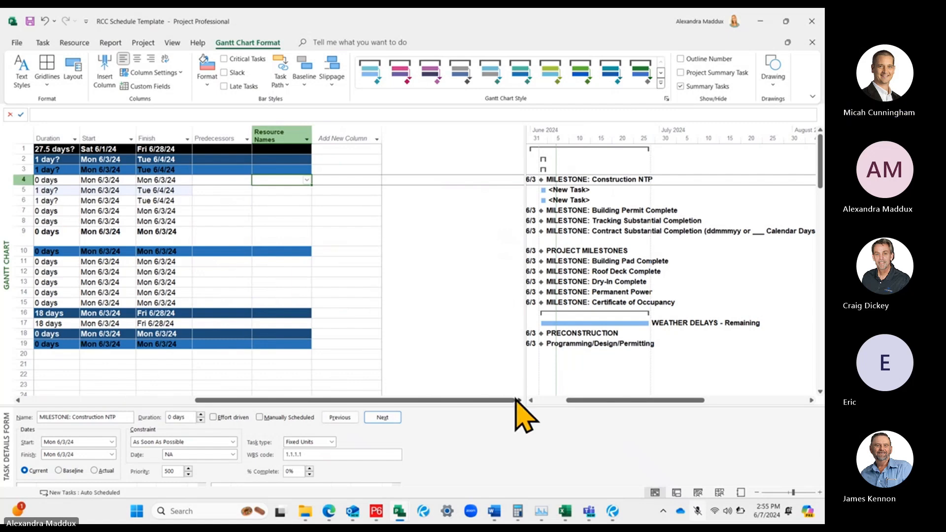
left_click_drag(509, 400, 250, 367)
right_click(421, 139)
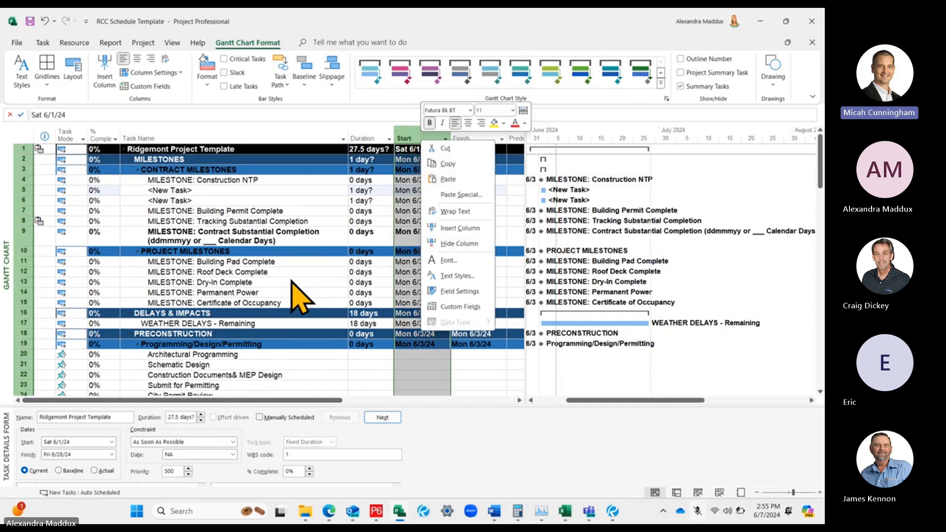
key("Escape")
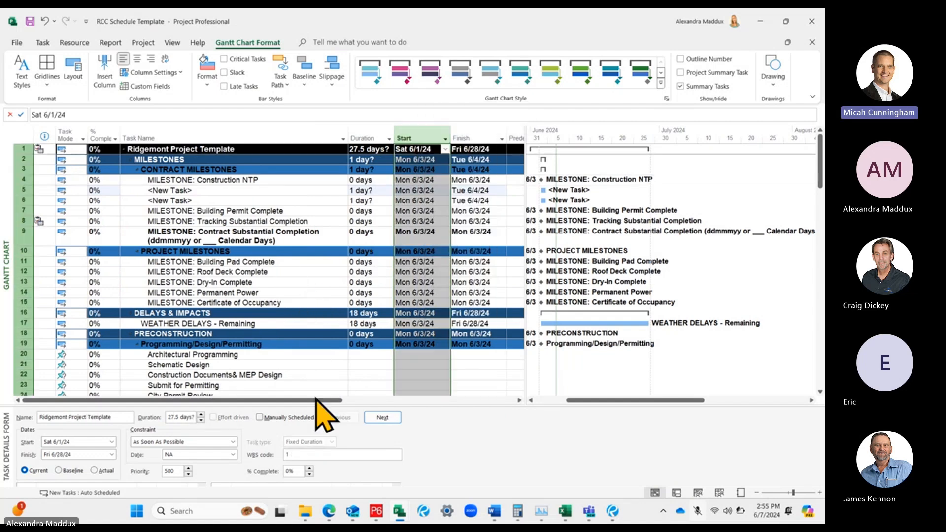
Add a Task Calendar column after Resource Names in the task table
scroll(411, 169, "right", 5)
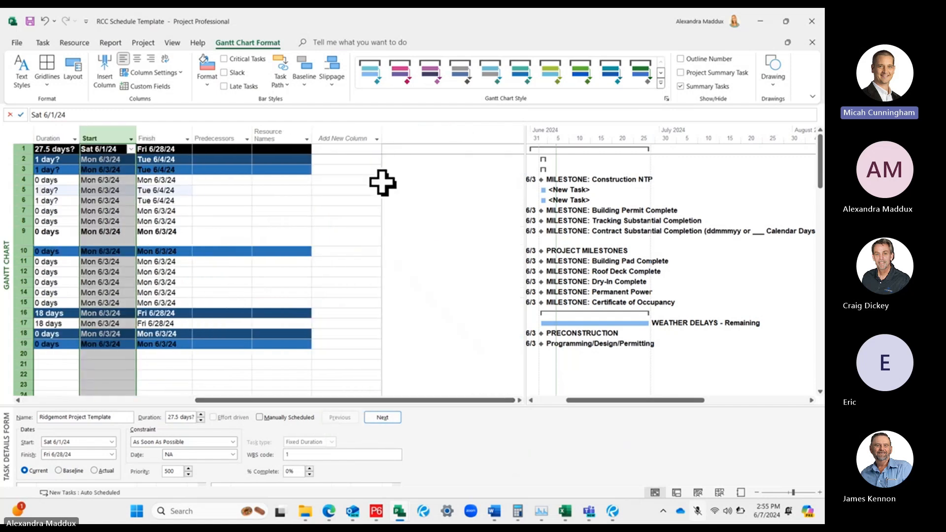
left_click(339, 181)
left_click(279, 161)
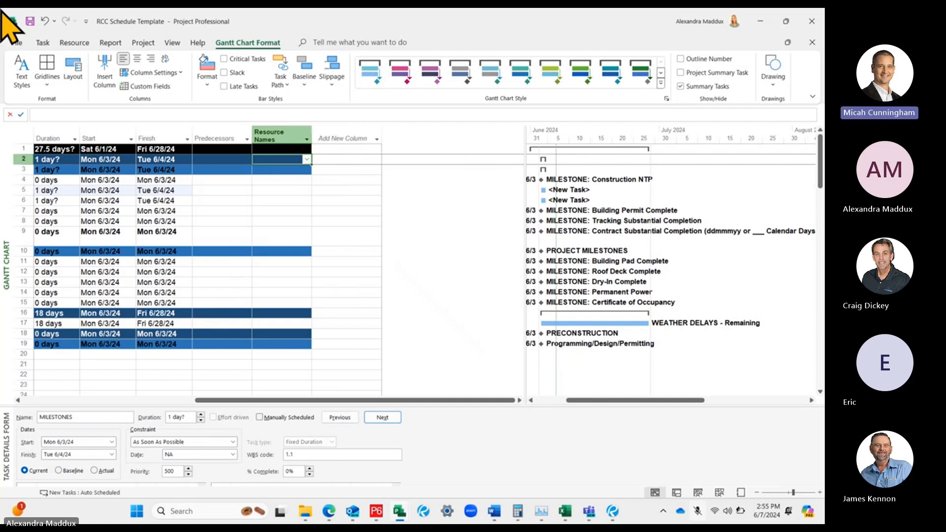
left_click(353, 178)
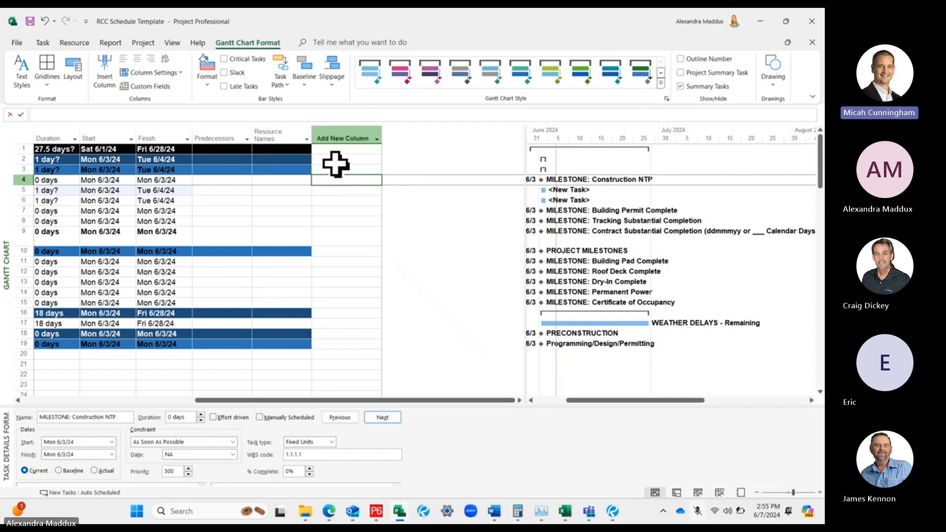
left_click(327, 129)
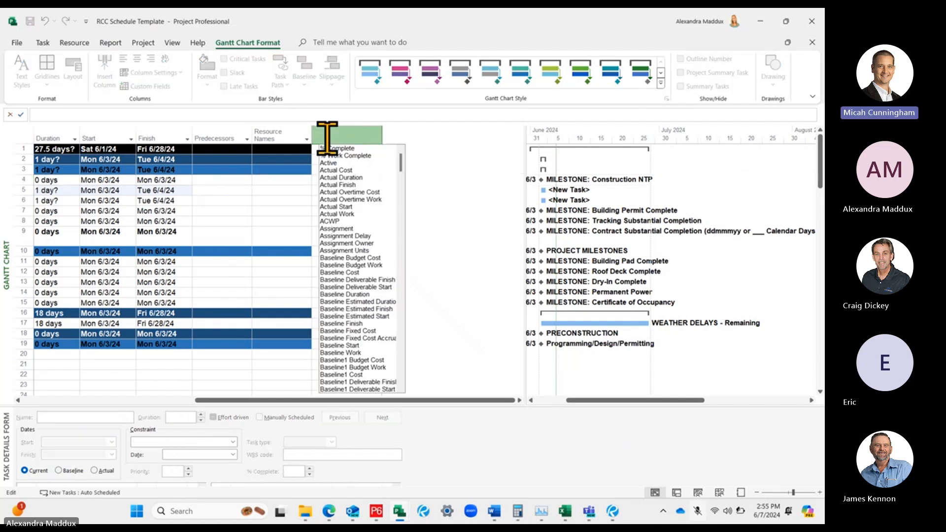
type("task Calendar")
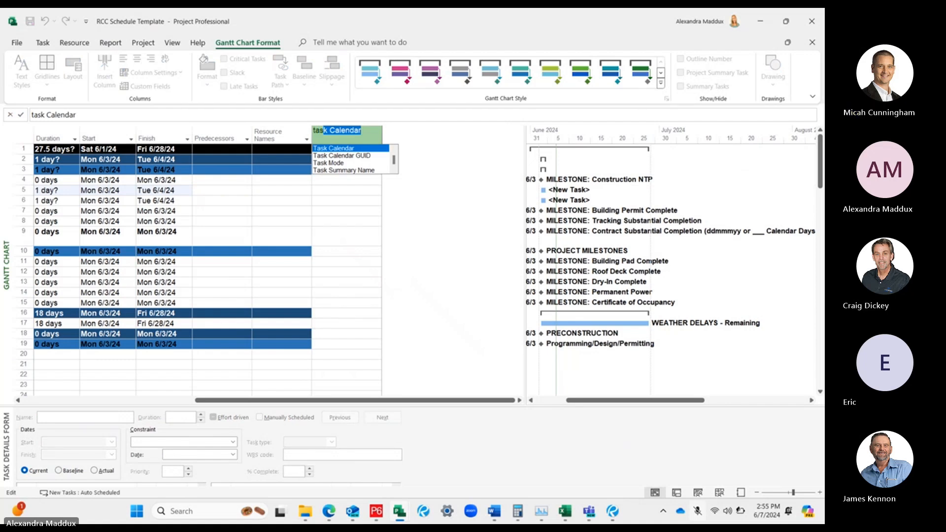
key("Return")
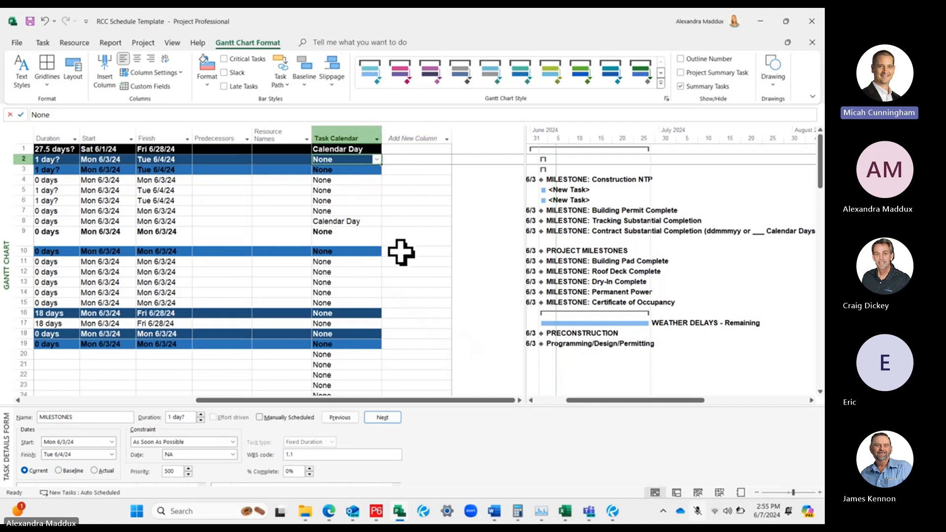
left_click_drag(415, 401, 450, 399)
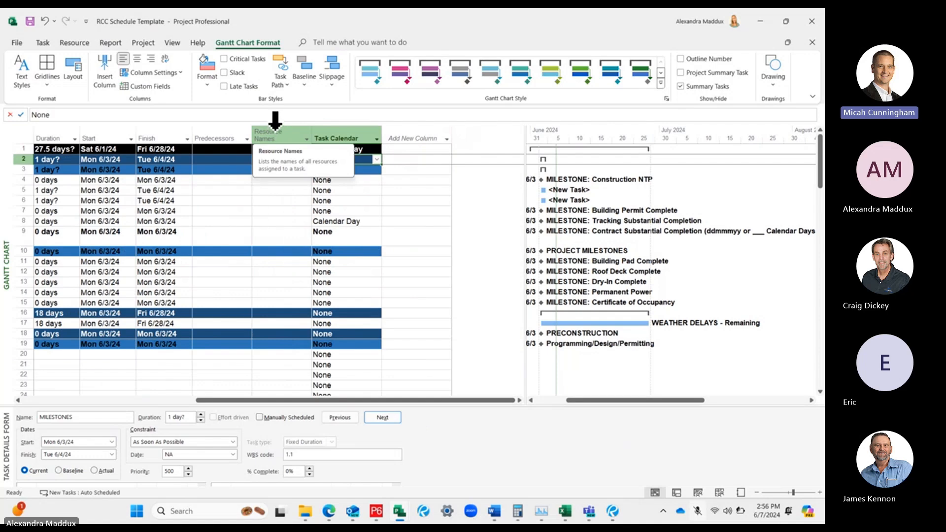
Hide the Resource Names column in the task table
left_click(274, 132)
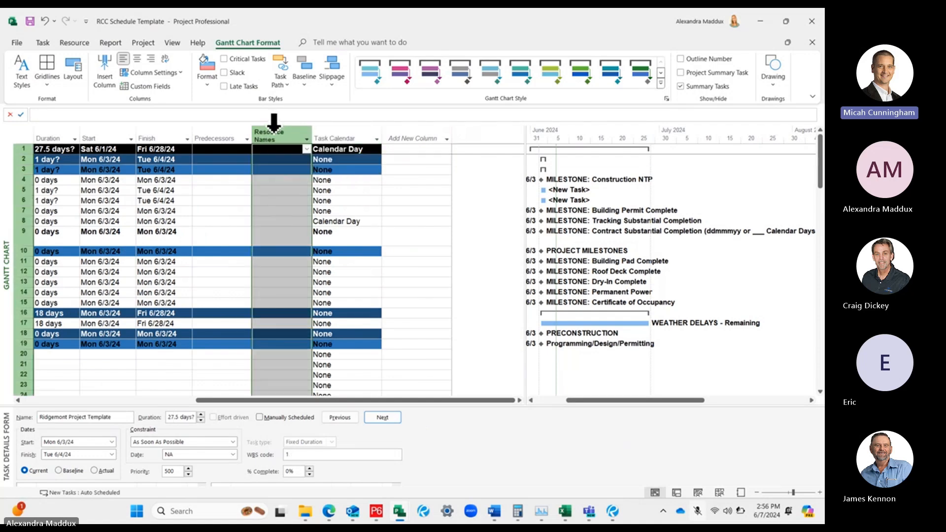
right_click(274, 133)
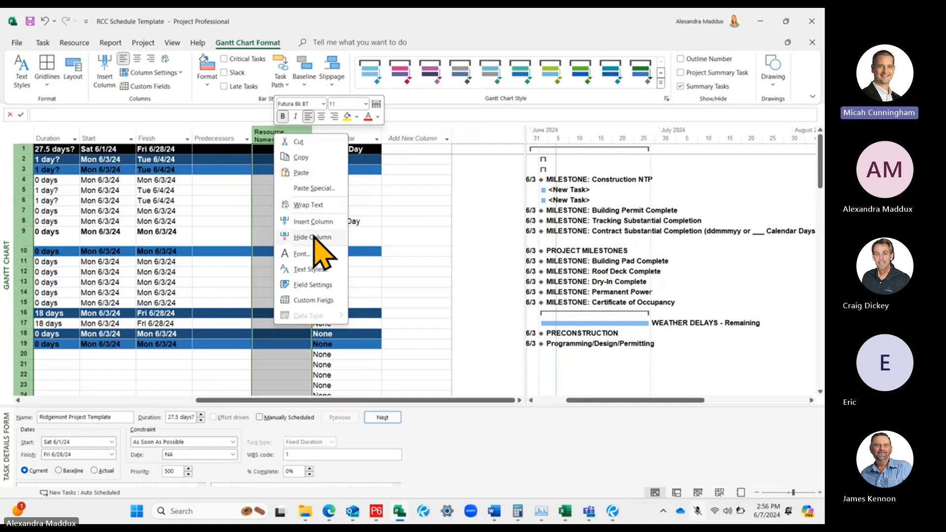
left_click(211, 218)
right_click(270, 141)
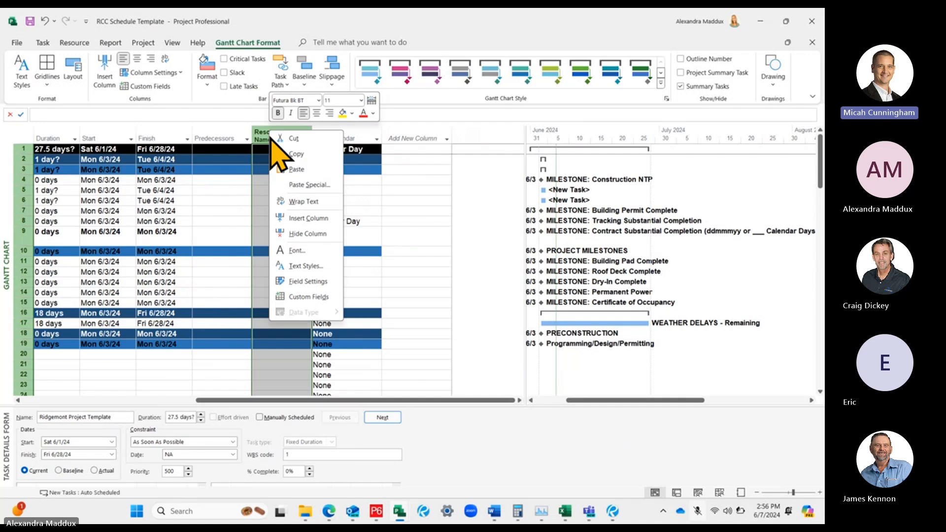
left_click(298, 217)
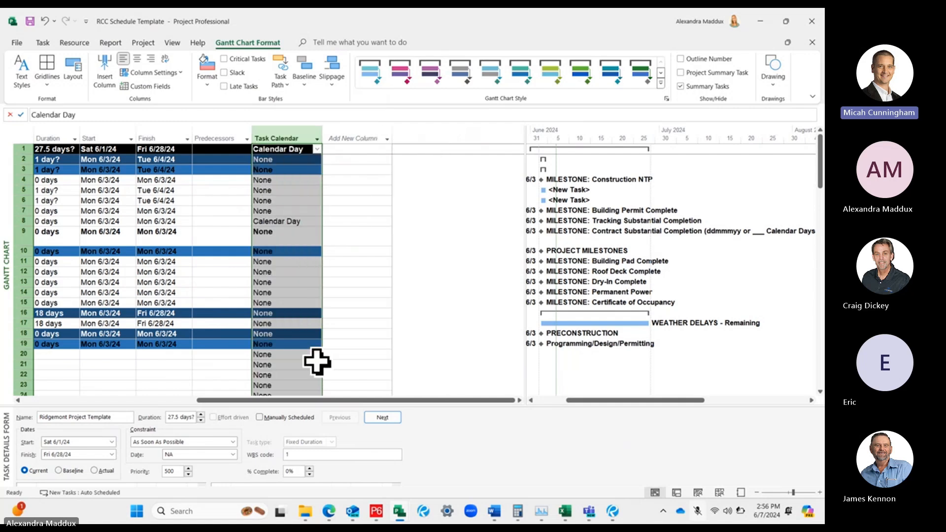
Widen the task table area over the Gantt chart so the whole Task Calendar column and the Add New Column placeholder fit
left_click_drag(288, 399, 254, 400)
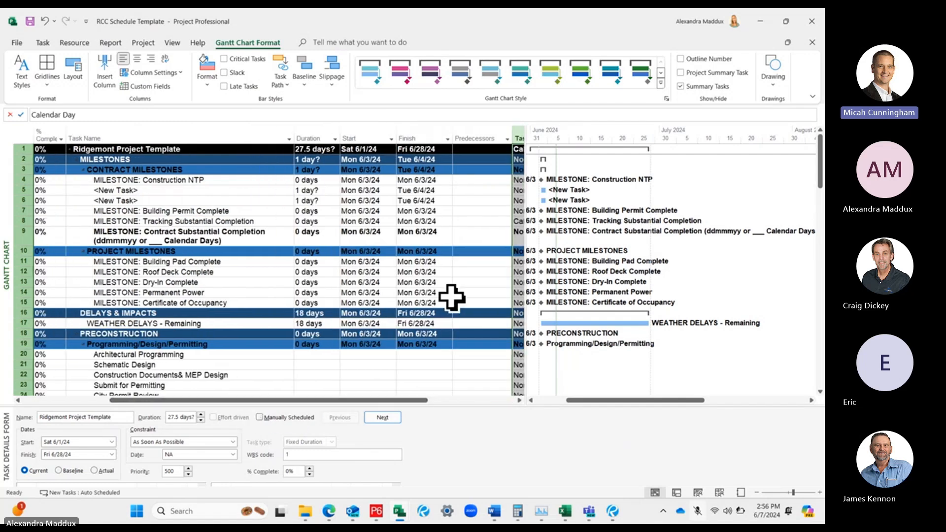
left_click_drag(525, 265, 619, 265)
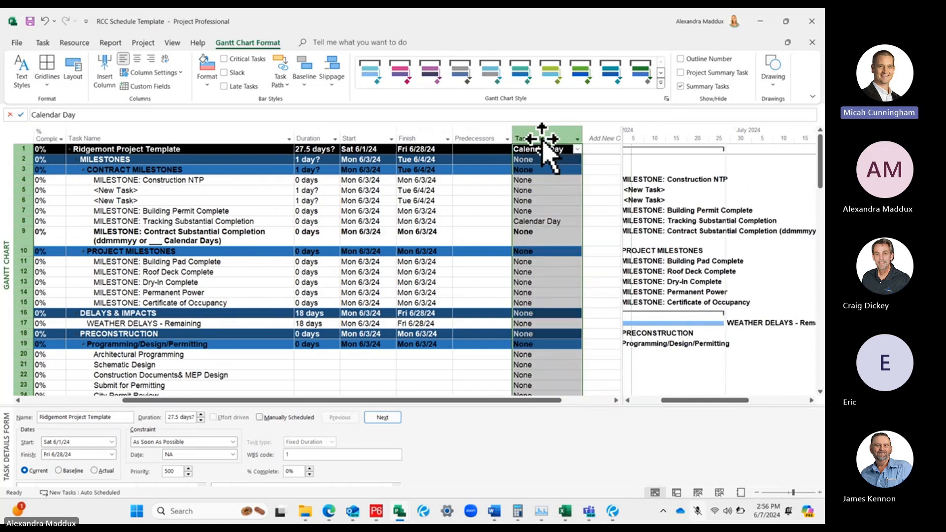
Add a Resource Names column after Task Calendar in the task table
left_click(607, 136)
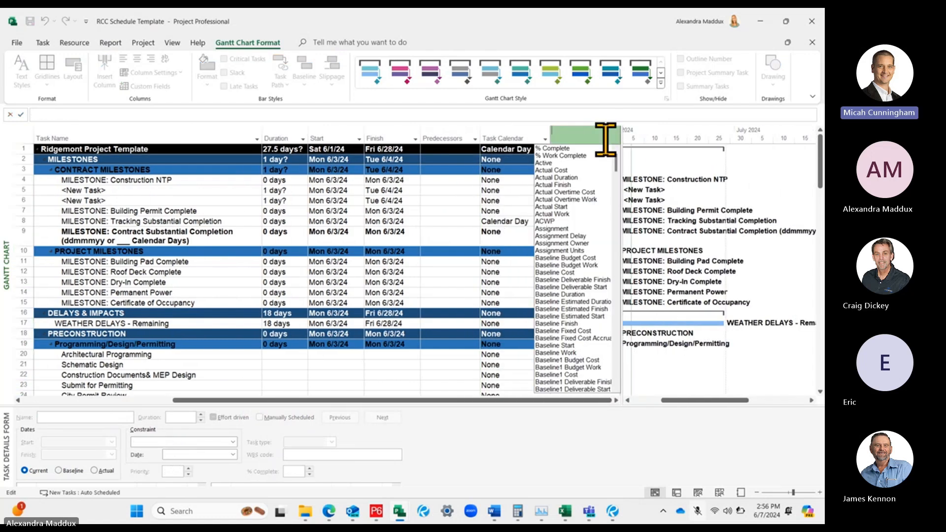
type("re")
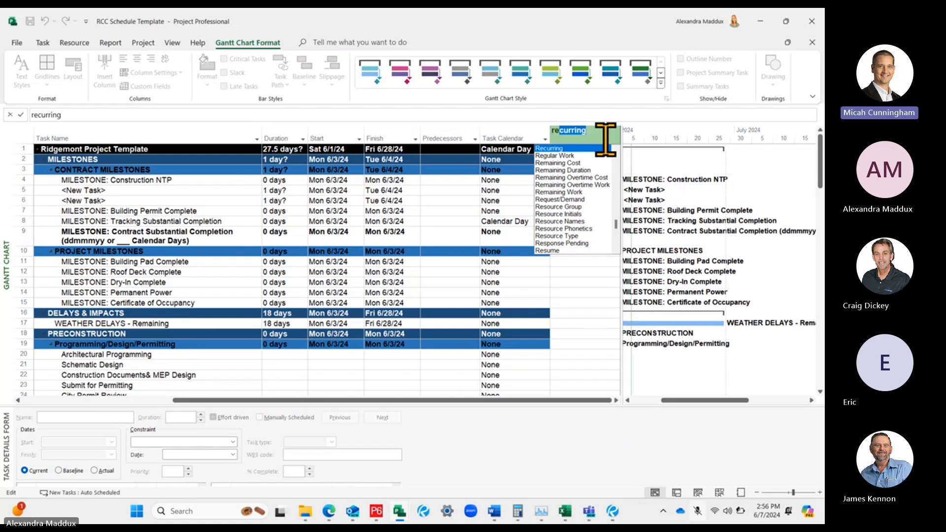
key("Escape")
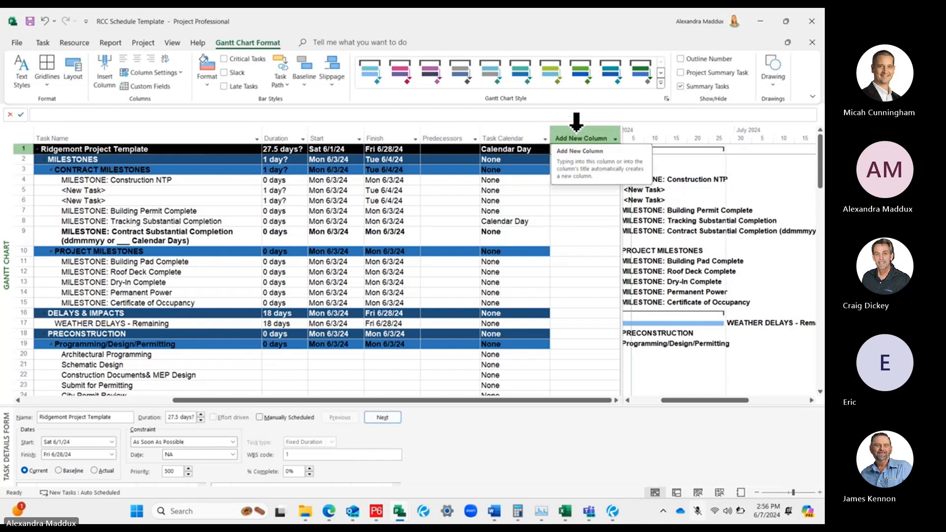
left_click(576, 133)
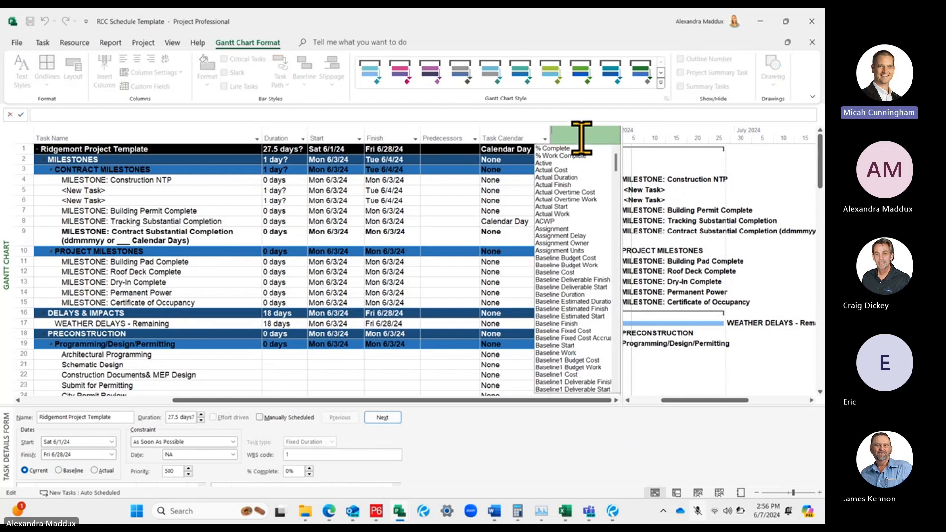
type("resource Group")
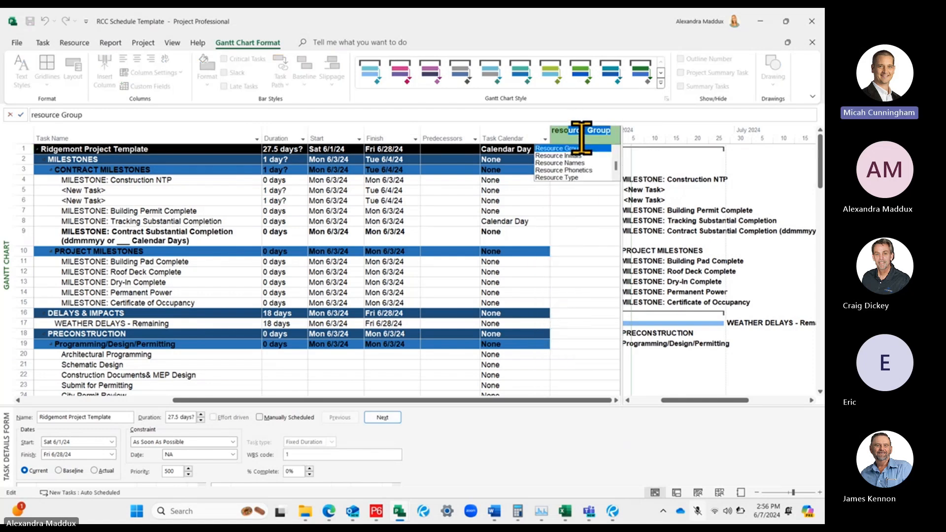
left_click(575, 163)
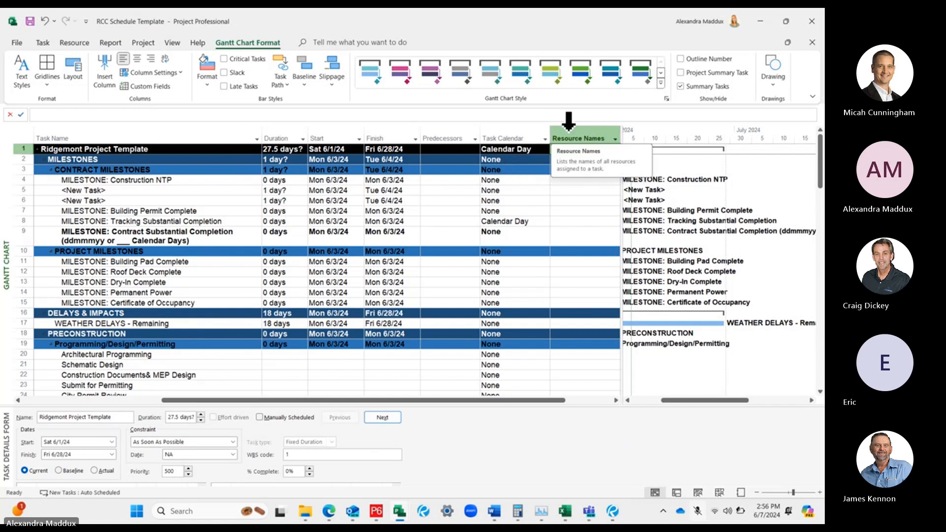
Hide the re-added Resource Names column after Task Calendar
left_click(532, 233)
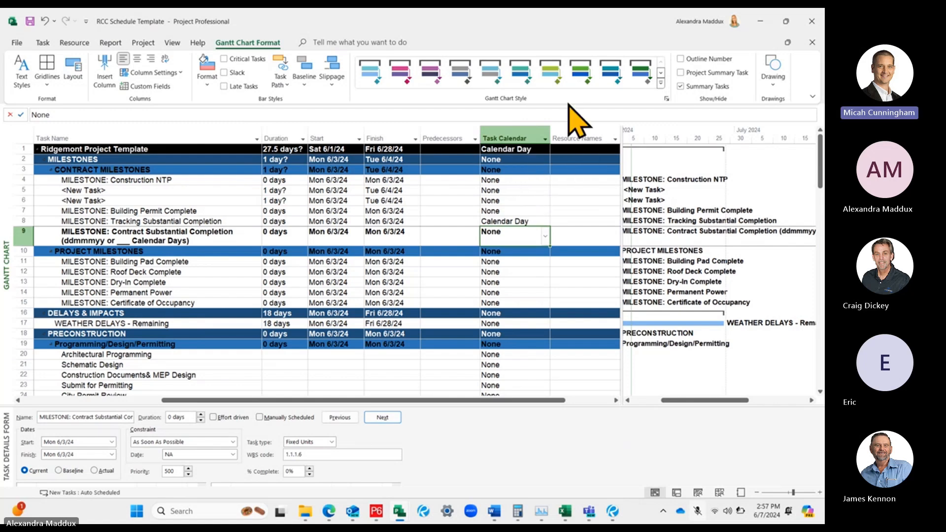
left_click(575, 127)
right_click(576, 133)
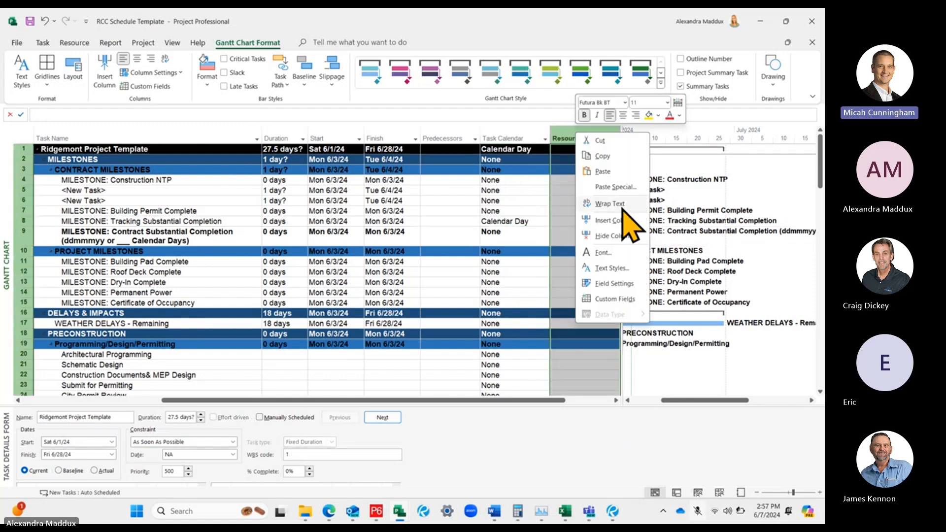
left_click(614, 236)
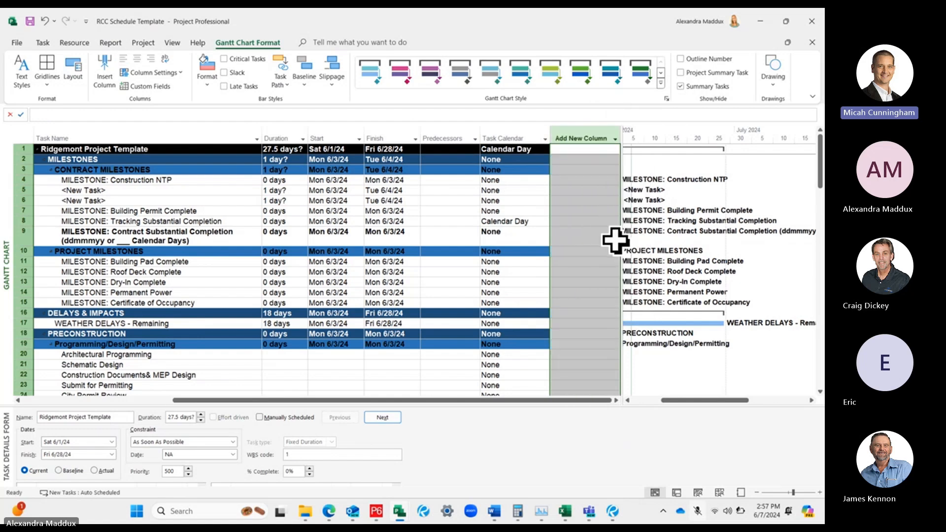
left_click(500, 250)
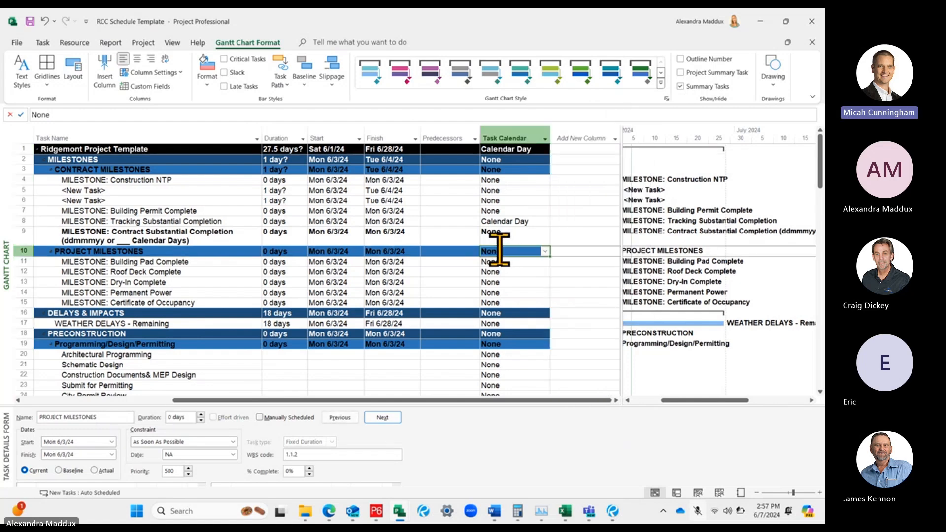
right_click(434, 134)
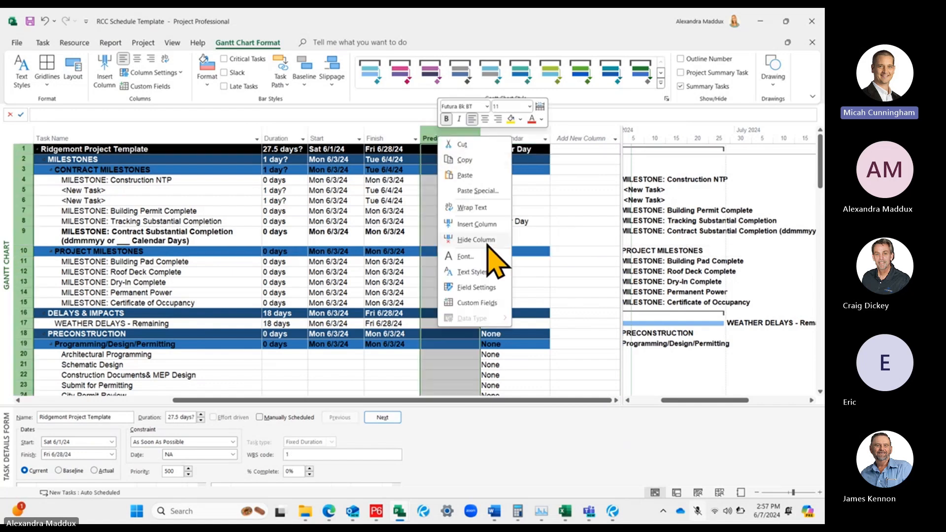
left_click(533, 210)
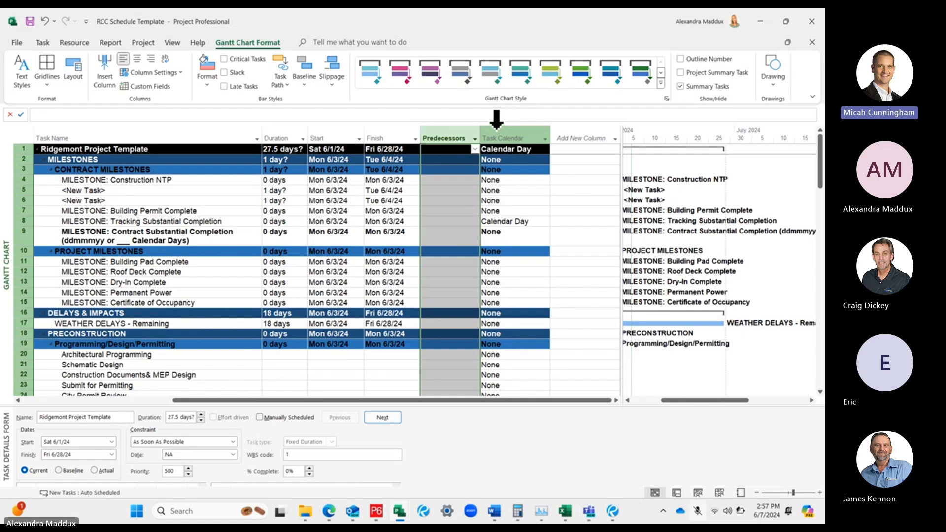
Insert a Successors column between Predecessors and Task Calendar, and check the task links listed in both link columns
left_click(510, 192)
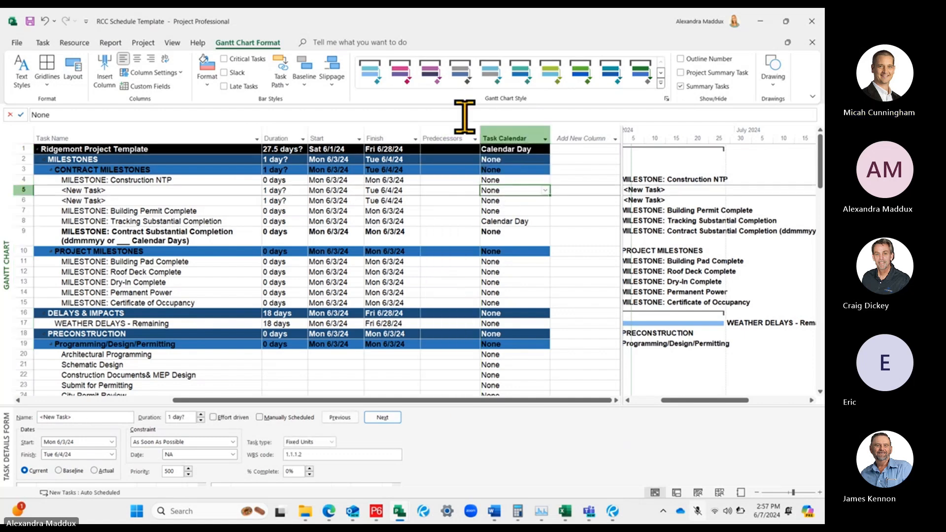
left_click(504, 134)
right_click(502, 148)
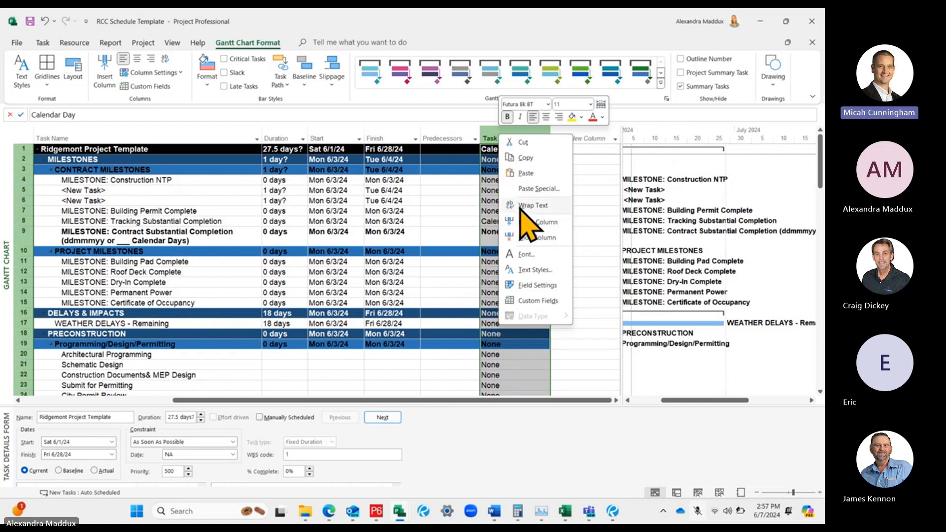
left_click(540, 223)
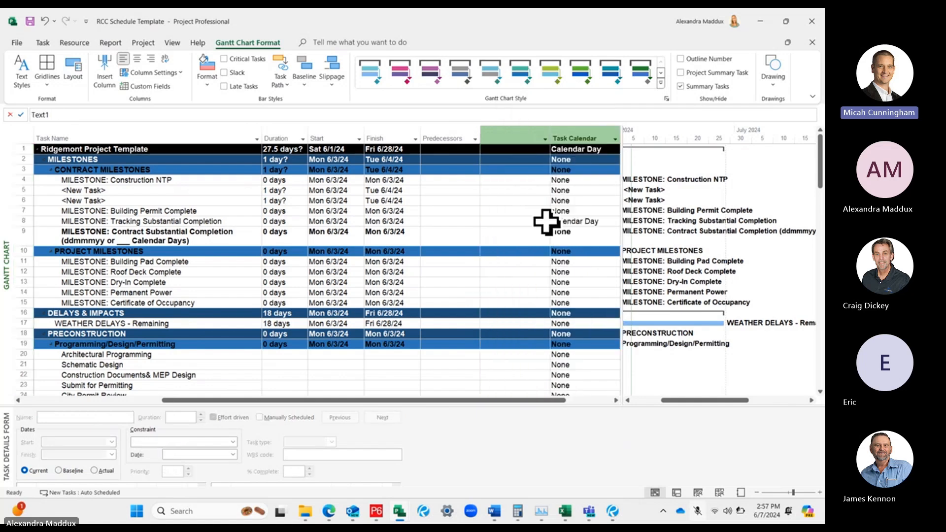
type("successors")
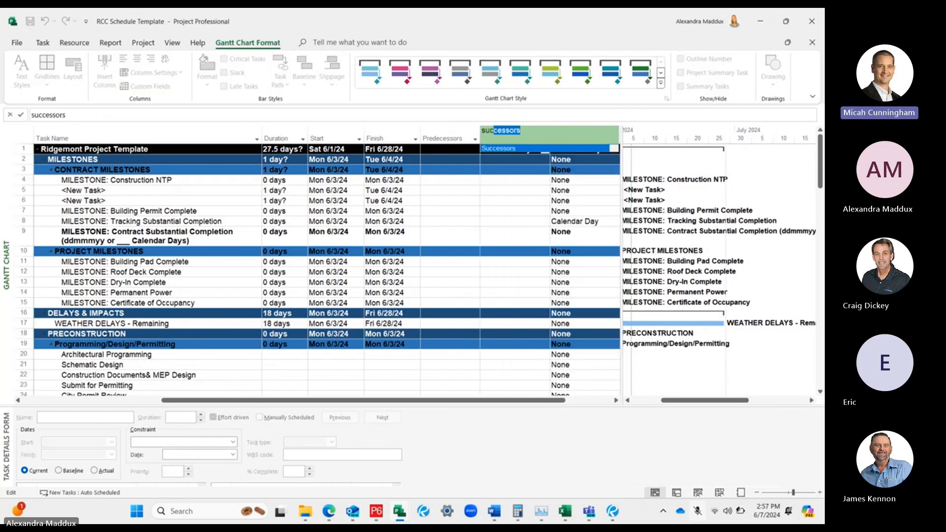
key("Return")
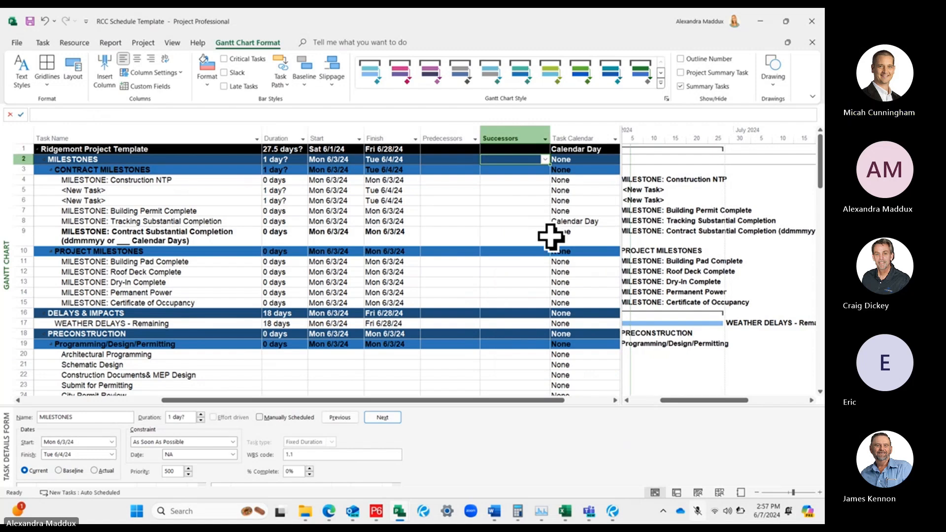
scroll(551, 237, "down", 6)
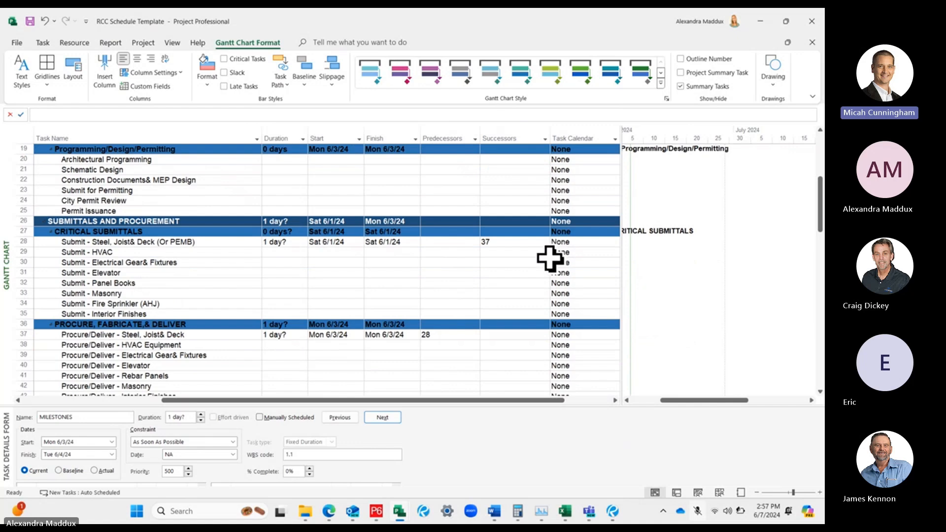
scroll(530, 281, "down", 2)
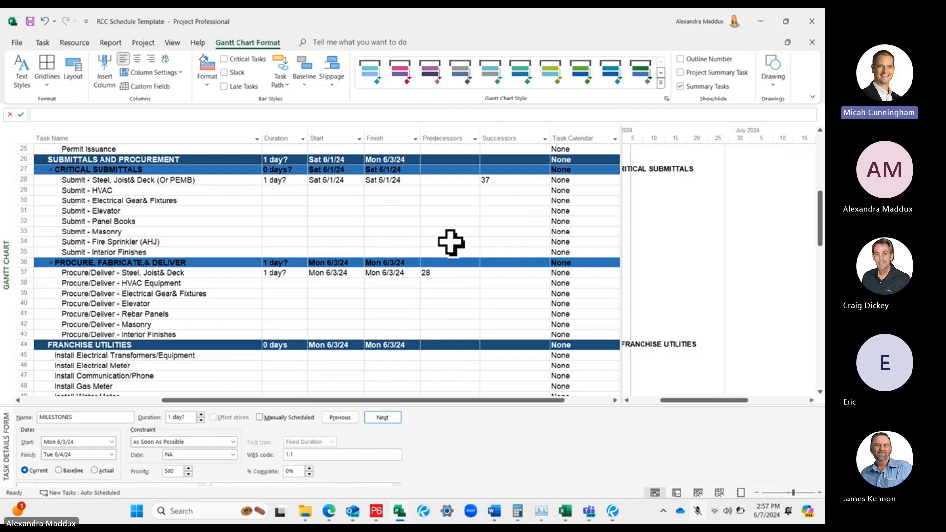
scroll(529, 252, "up", 7)
scroll(528, 252, "up", 3)
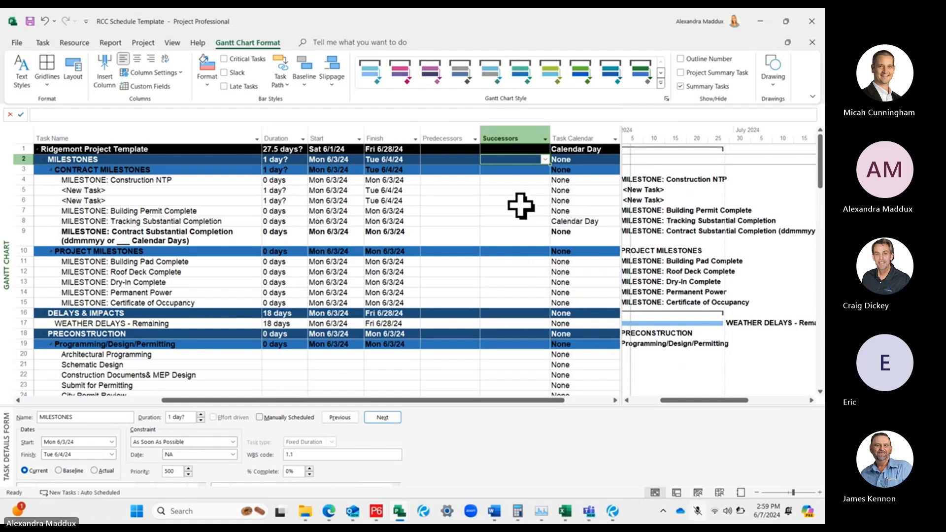
Save the project as a new file named RCC Schedule Training - Session 1 in the Desktop folder
left_click(18, 43)
left_click(46, 191)
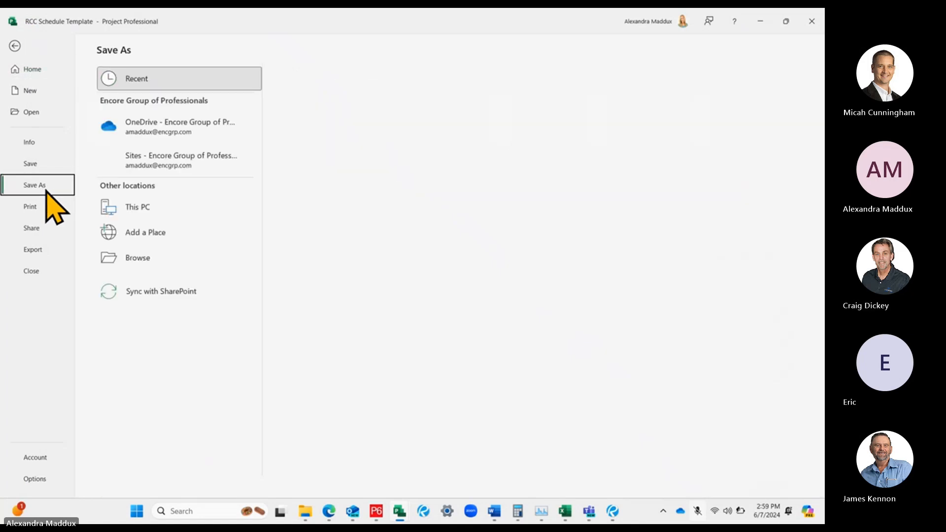
left_click(176, 257)
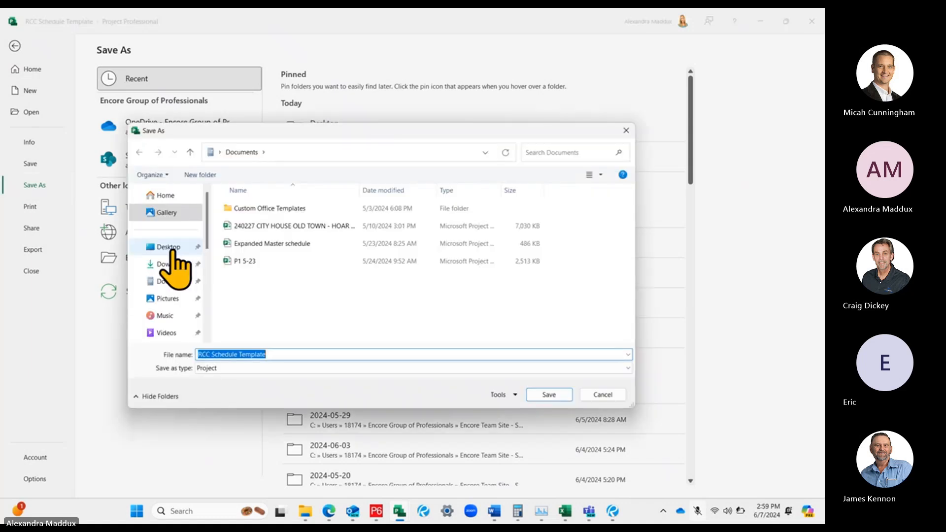
left_click(170, 246)
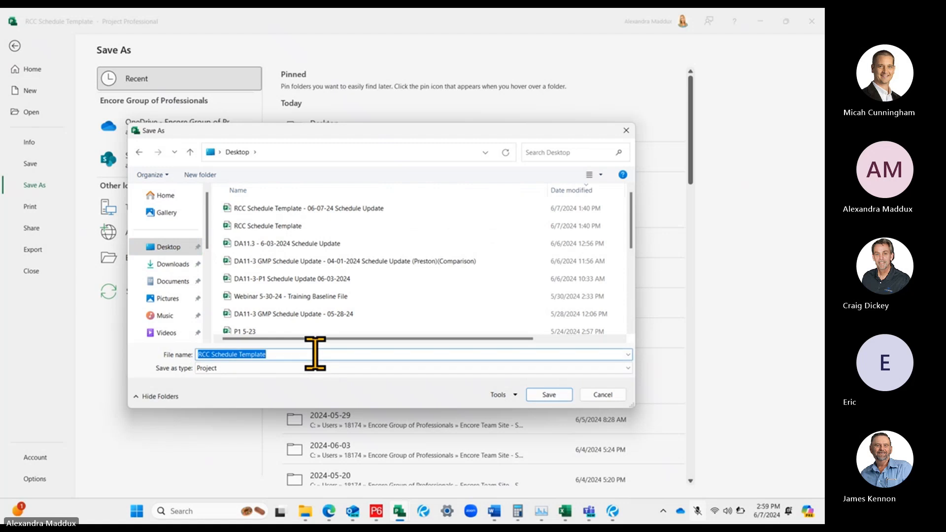
type("RCC Sced")
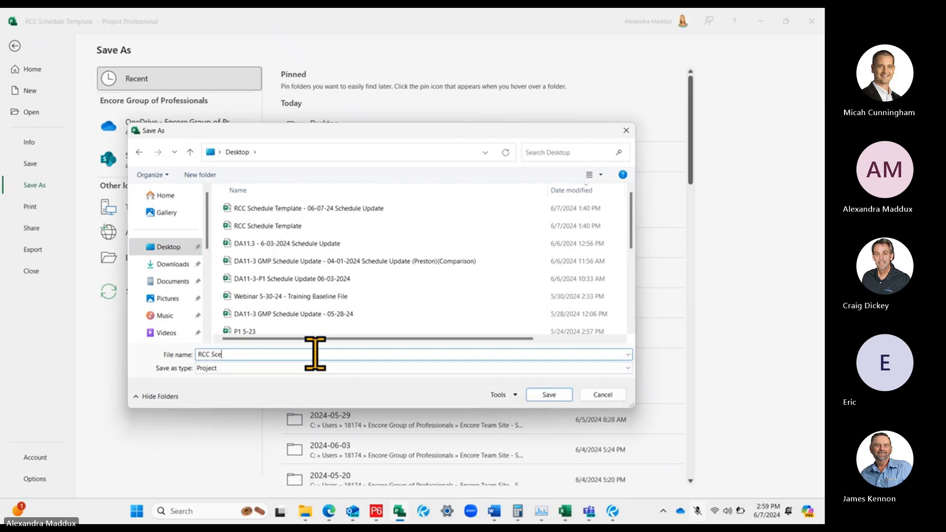
key("BackSpace")
key("BackSpace")
type("hedule Training - Sessions")
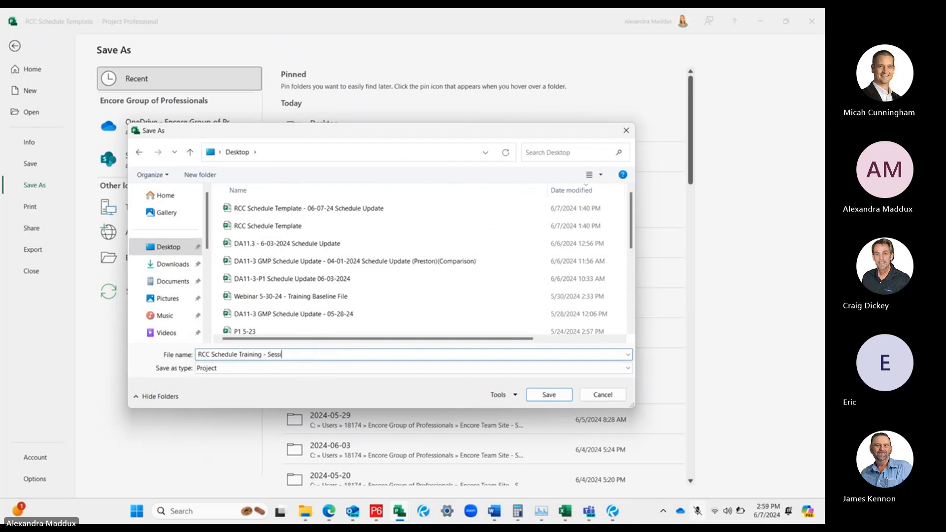
key("BackSpace")
key("BackSpace")
type("1")
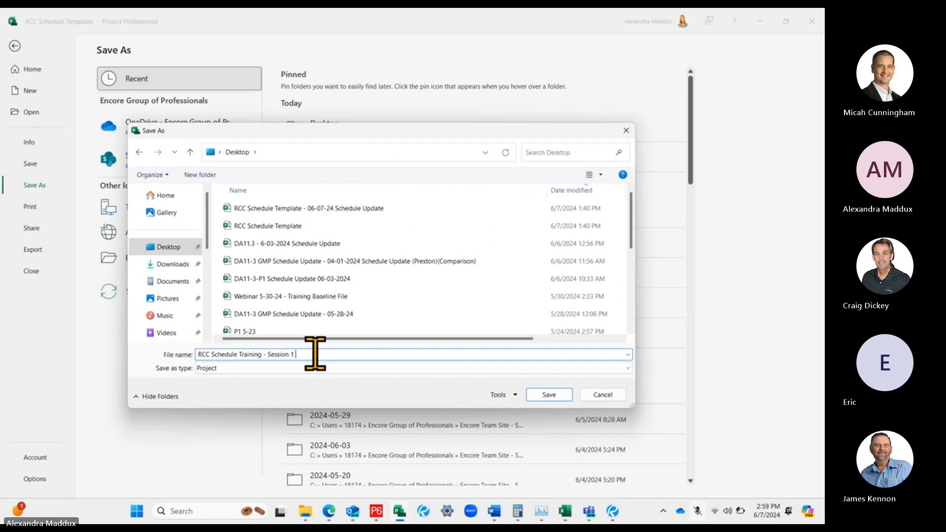
key("Return")
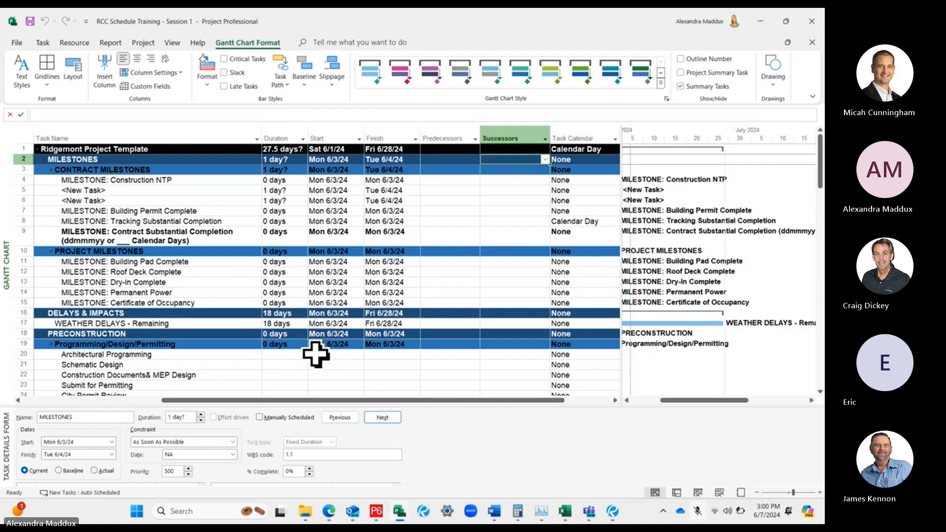
Review the project's Schedule options, covering calendar settings and defaults for new tasks, and accept them
left_click(17, 42)
left_click(38, 480)
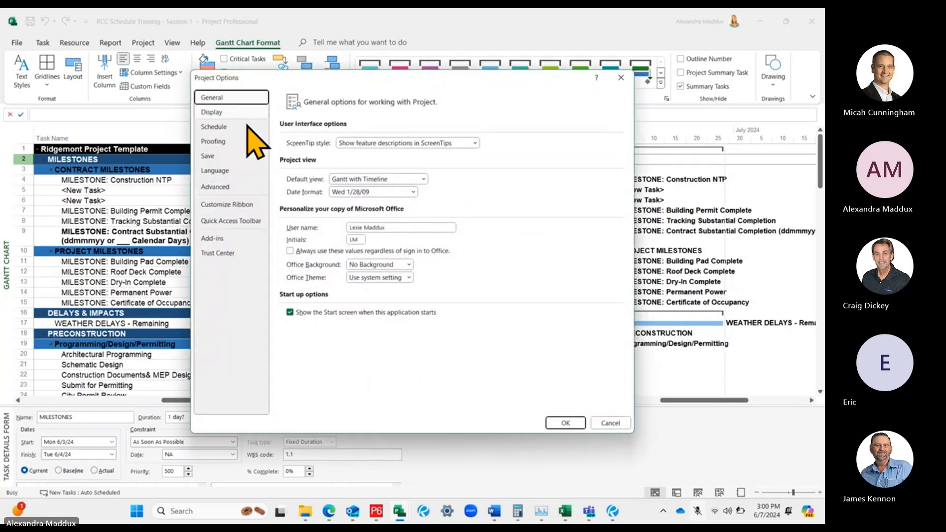
left_click(242, 139)
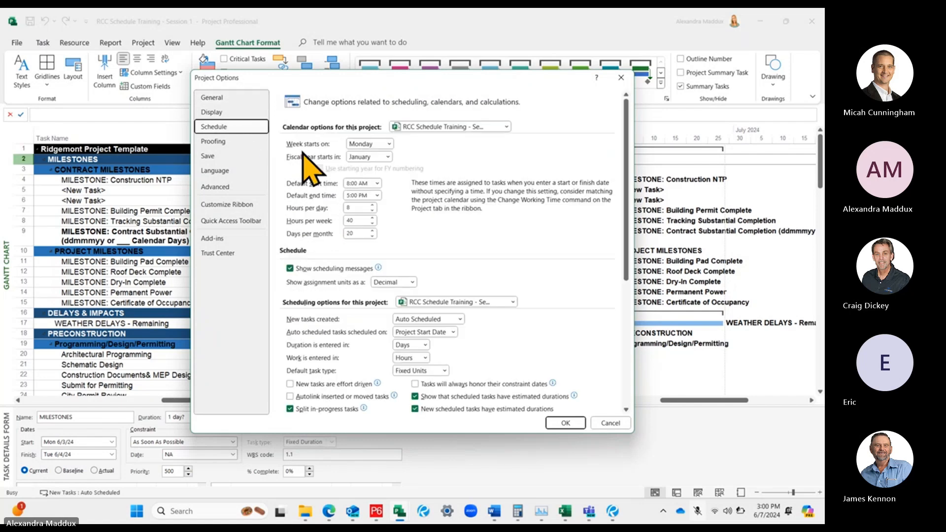
scroll(507, 301, "down", 1)
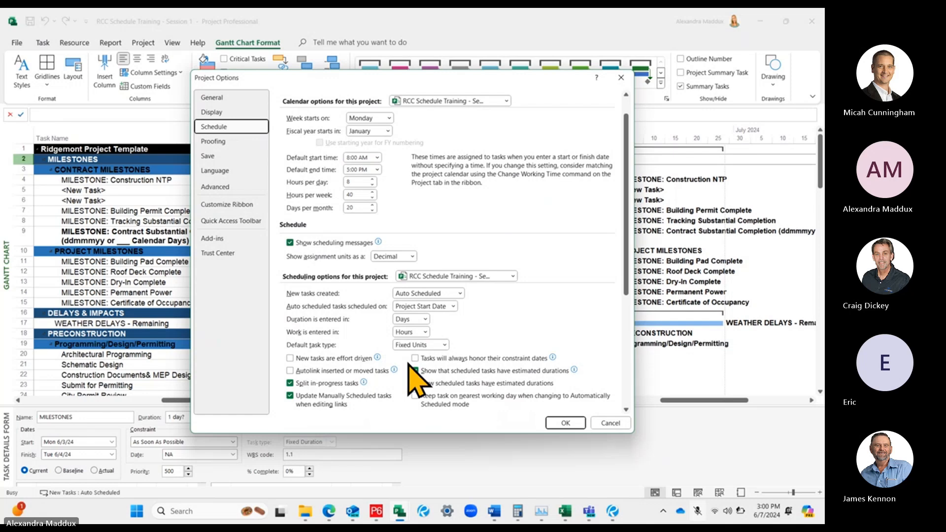
left_click(571, 423)
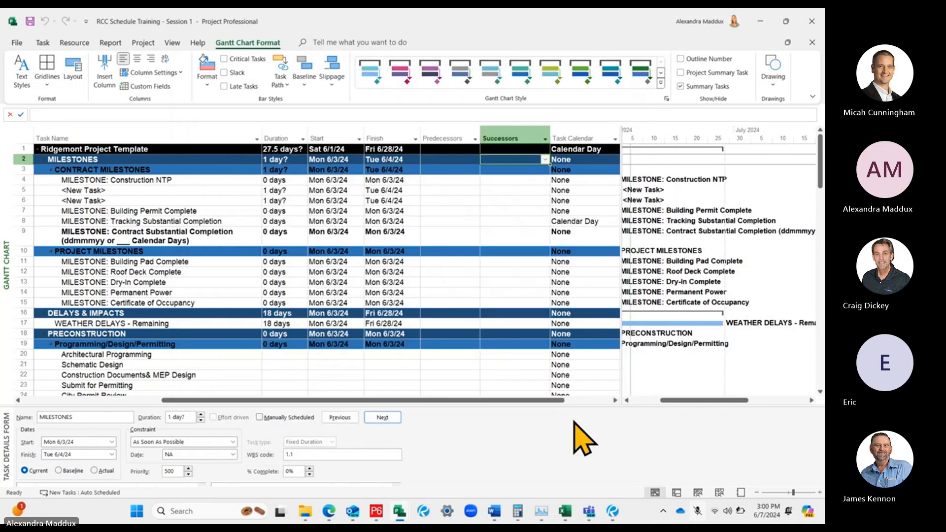